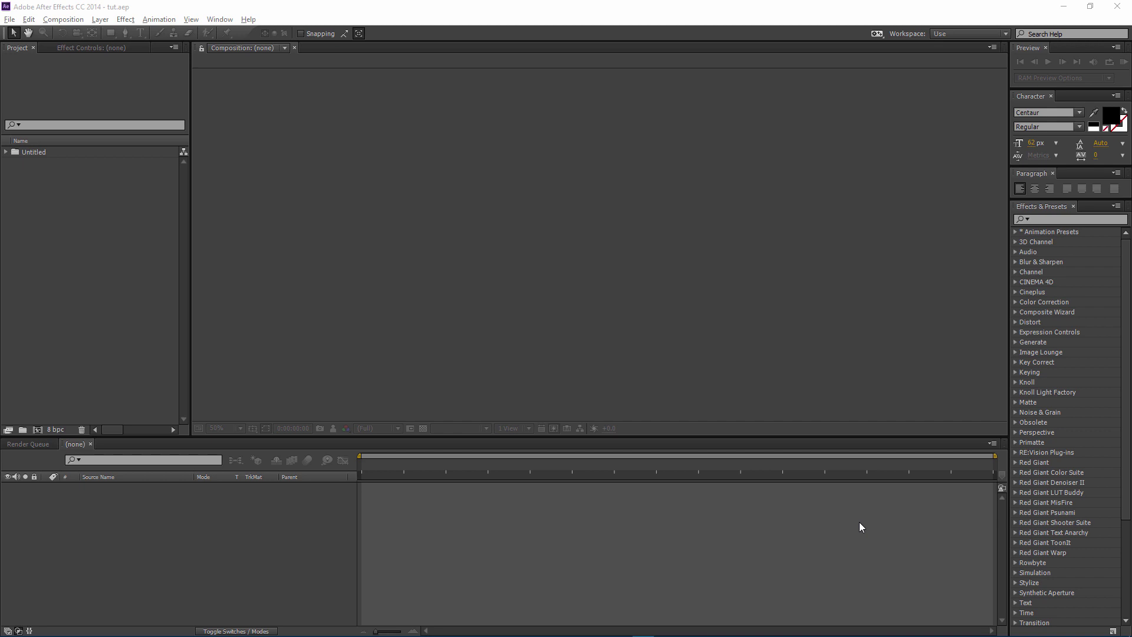
# Create a composition named Main at 1920 × 1080 px and 25 fps with a 10-second duration.
pyautogui.click(13, 401)
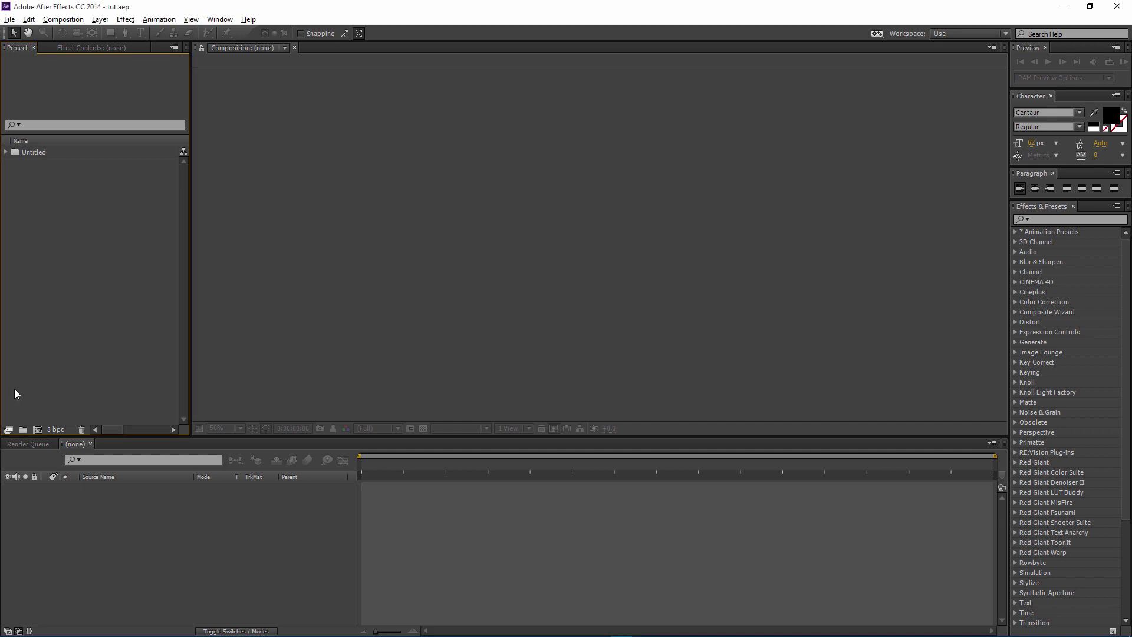
pyautogui.click(37, 431)
pyautogui.write('M')
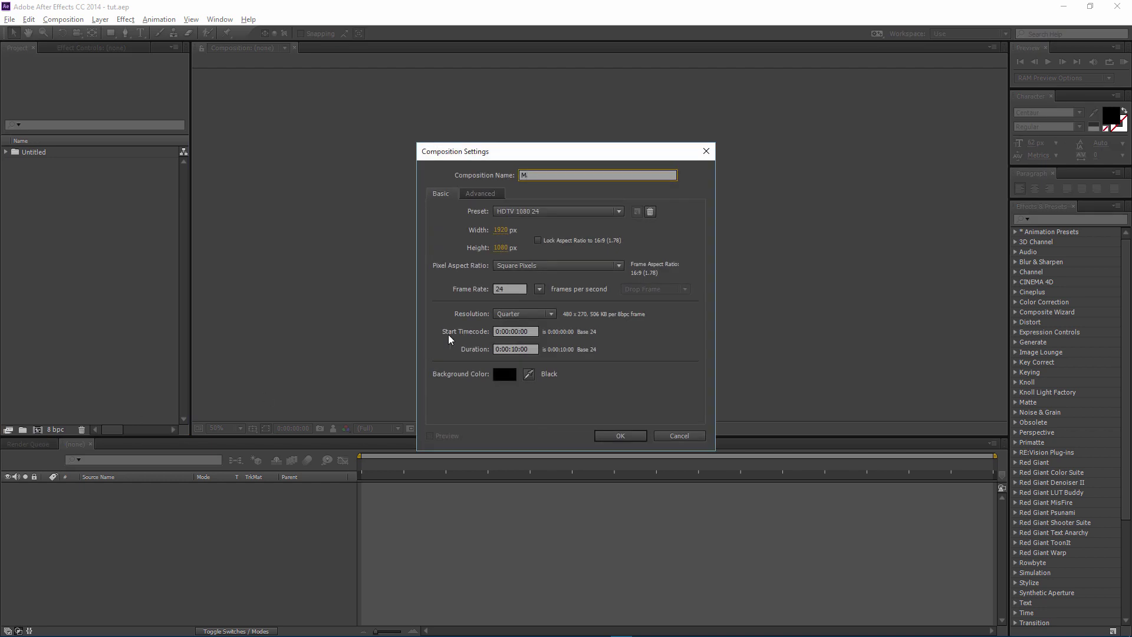
pyautogui.write('ain')
pyautogui.click(564, 210)
pyautogui.click(691, 243)
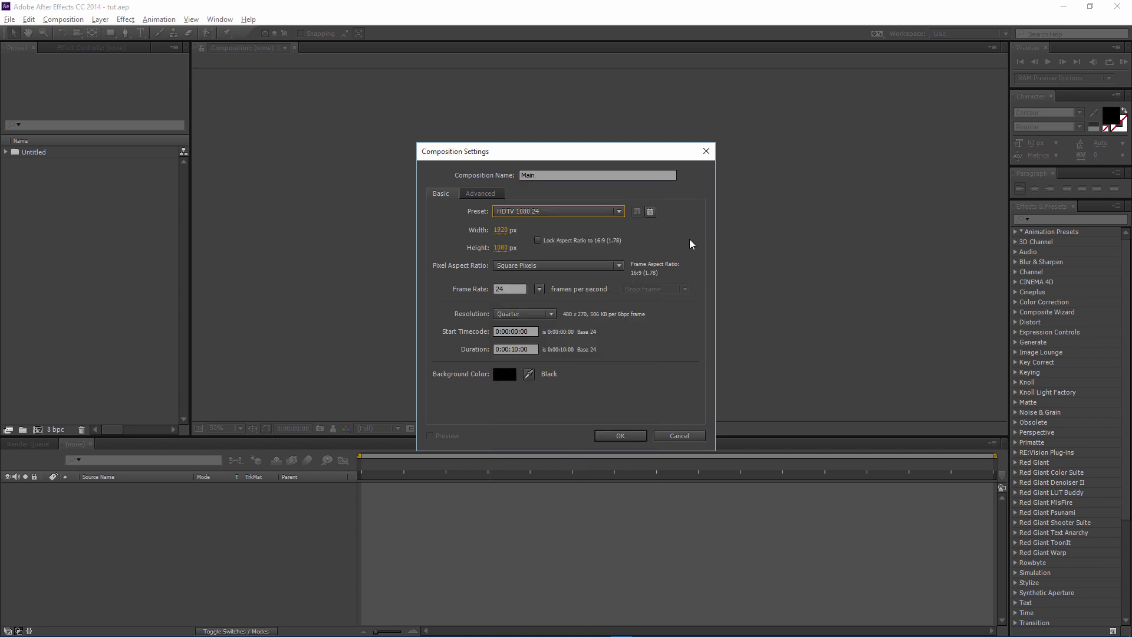
pyautogui.click(553, 211)
pyautogui.click(545, 553)
pyautogui.click(636, 435)
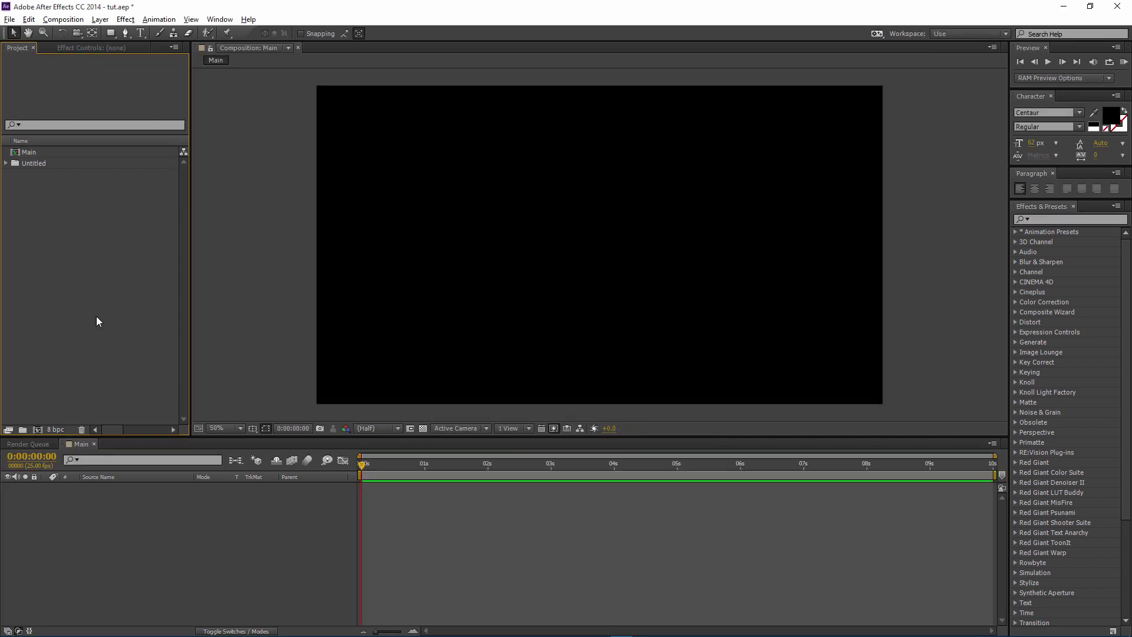
# Add a 1920 × 1080 px background solid named BG in light grey E5E5E5.
pyautogui.click(188, 539)
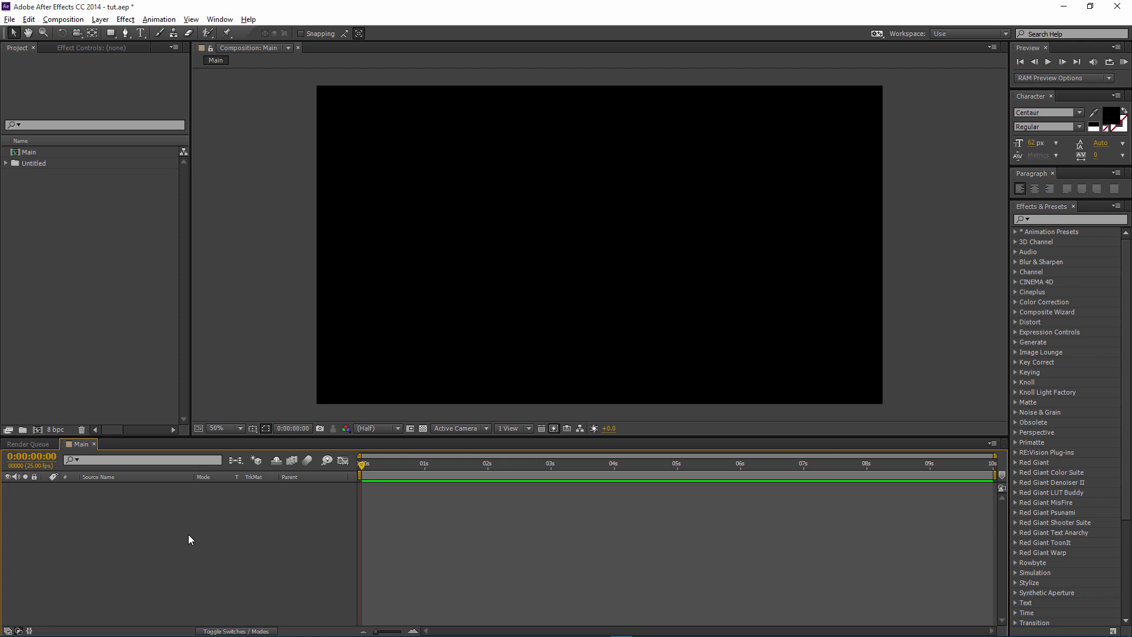
pyautogui.hotkey('ctrl', 'y')
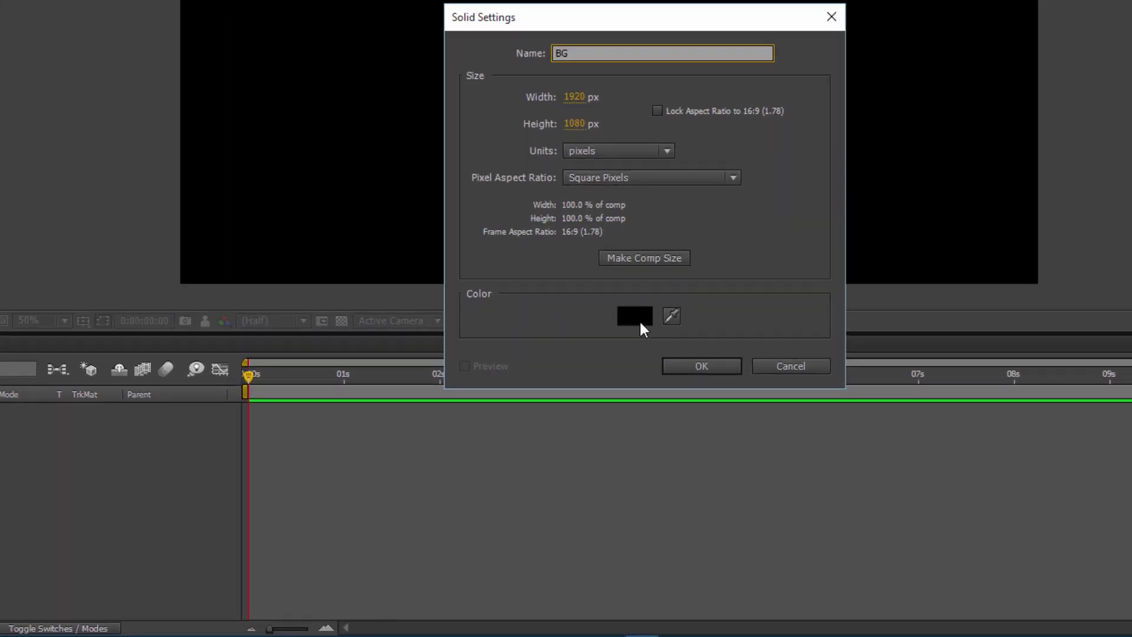
pyautogui.click(616, 424)
pyautogui.write('e5e5e5')
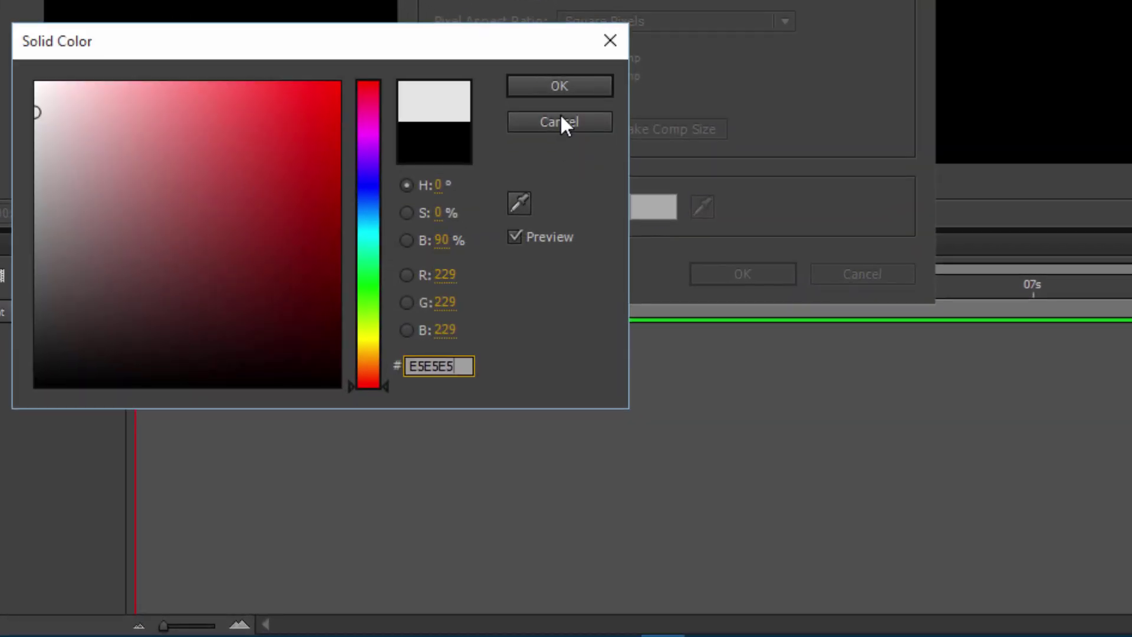
pyautogui.click(559, 85)
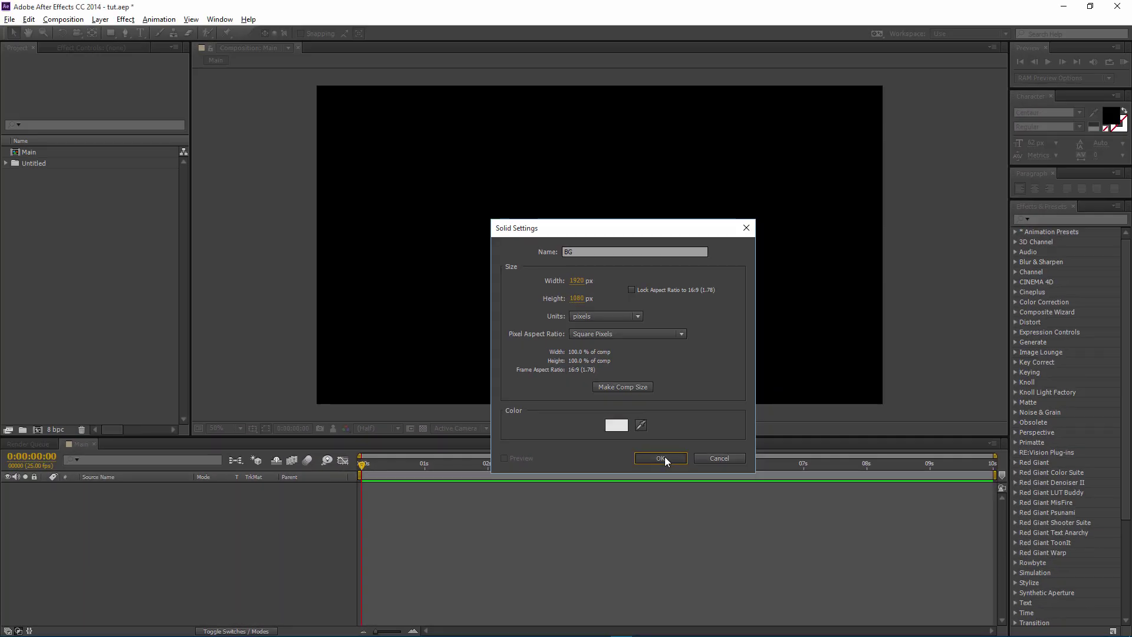
pyautogui.click(661, 459)
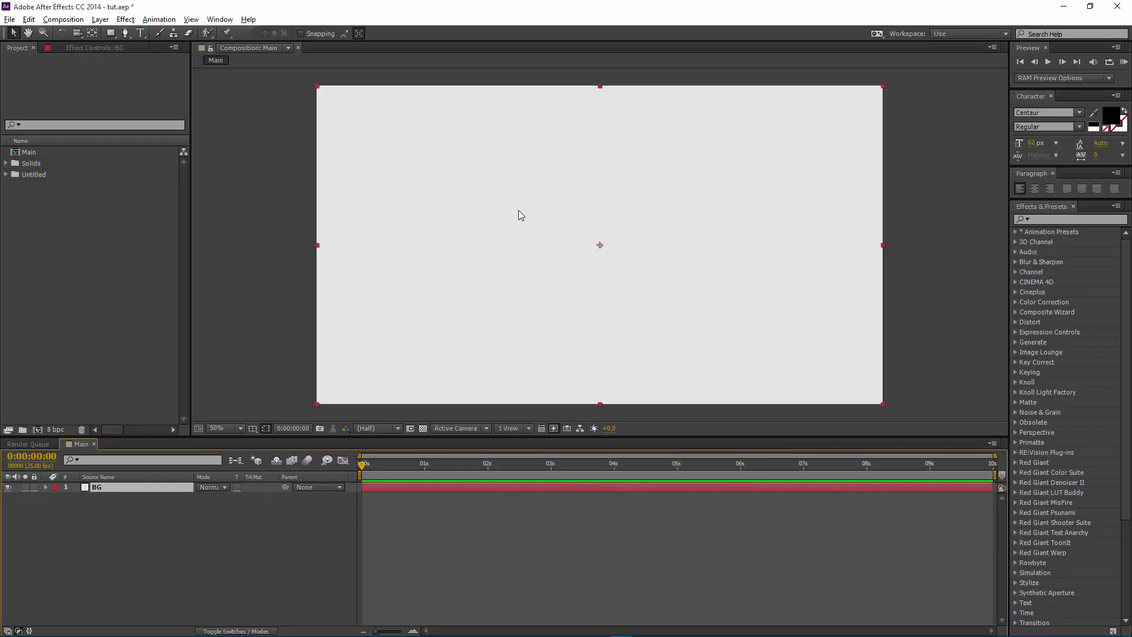
# Add a 1920 × 1080 px solid named Faded in magenta FF00E4 above the BG layer.
pyautogui.click(164, 525)
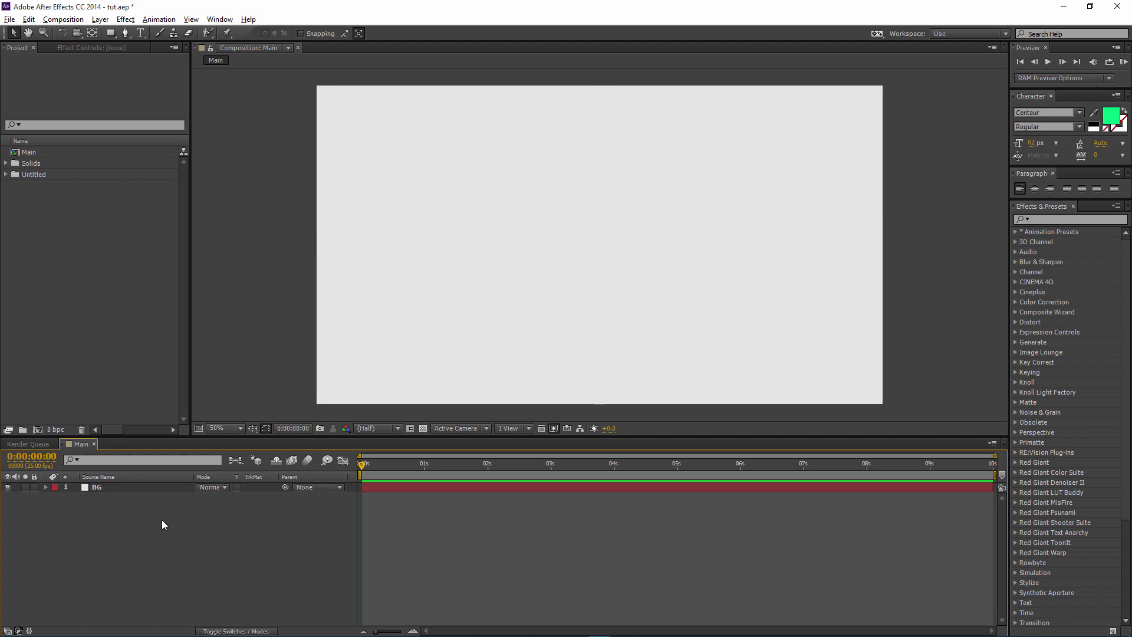
pyautogui.hotkey('ctrl', 'y')
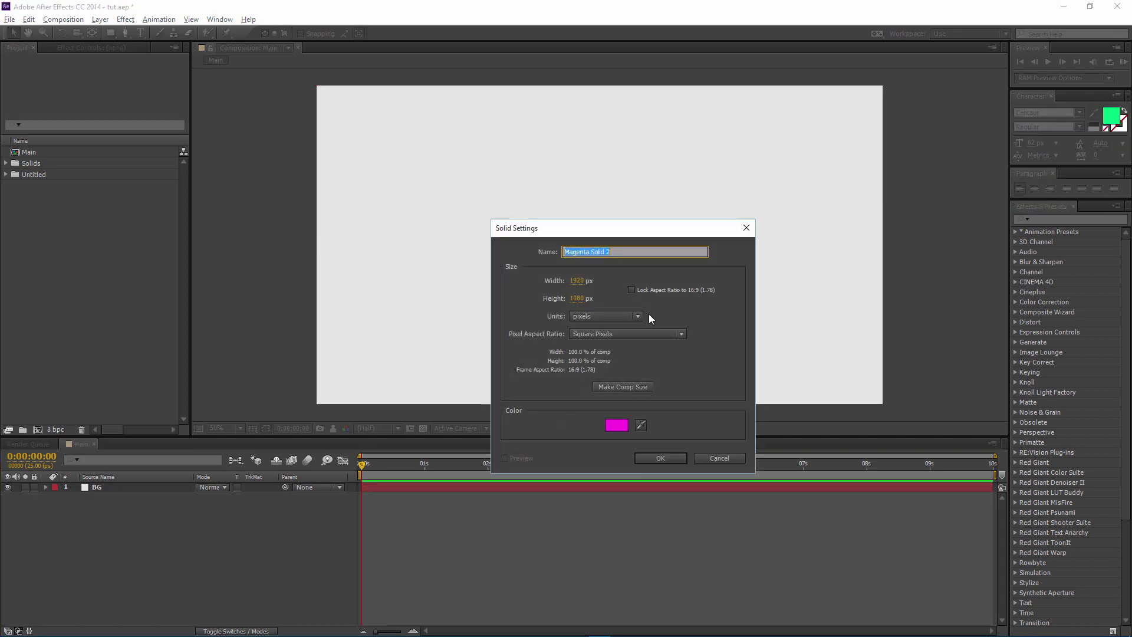
pyautogui.write('Faded')
pyautogui.click(616, 426)
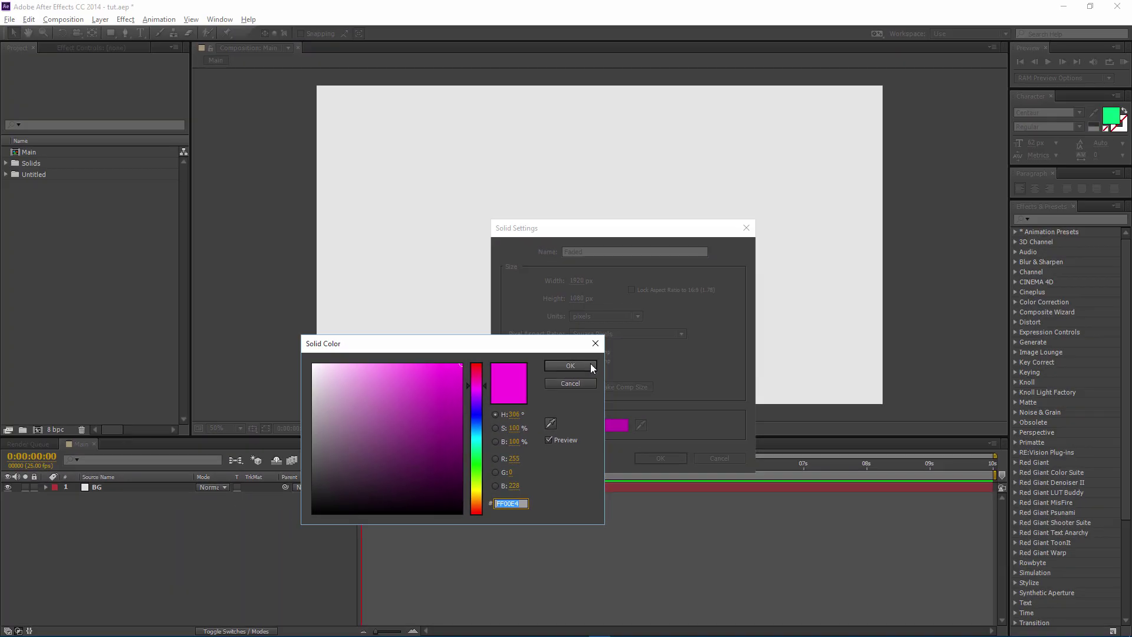
pyautogui.click(590, 364)
pyautogui.click(668, 460)
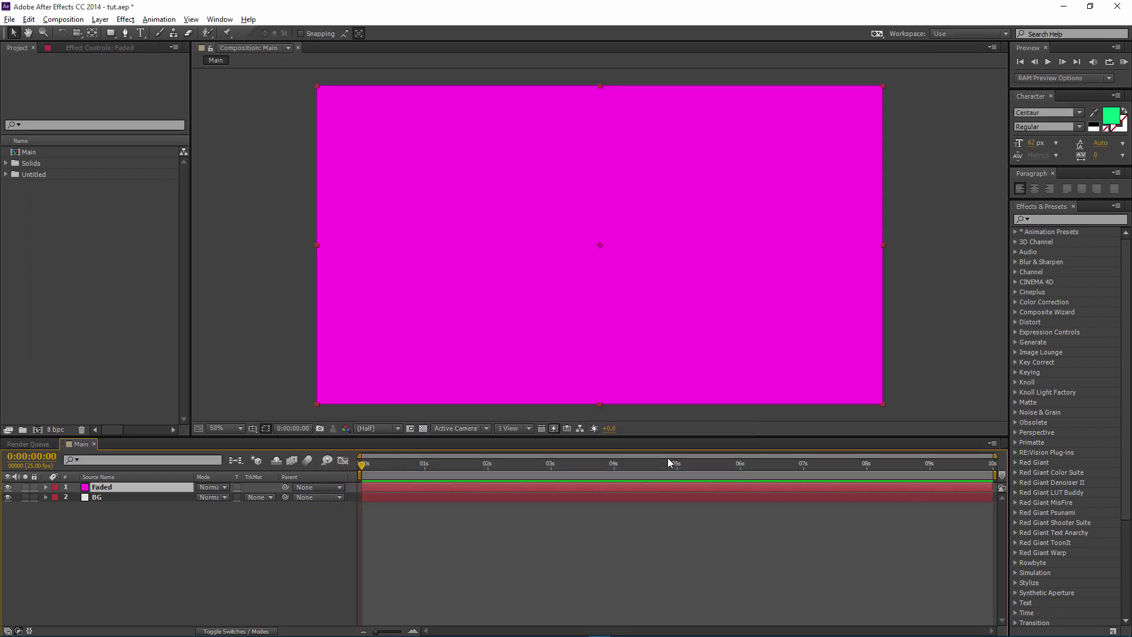
# Draw an elliptical mask on the Faded solid over the upper-left corner of the frame.
pyautogui.moveTo(114, 32); pyautogui.dragTo(159, 61)
pyautogui.moveTo(298, 75); pyautogui.dragTo(493, 223)
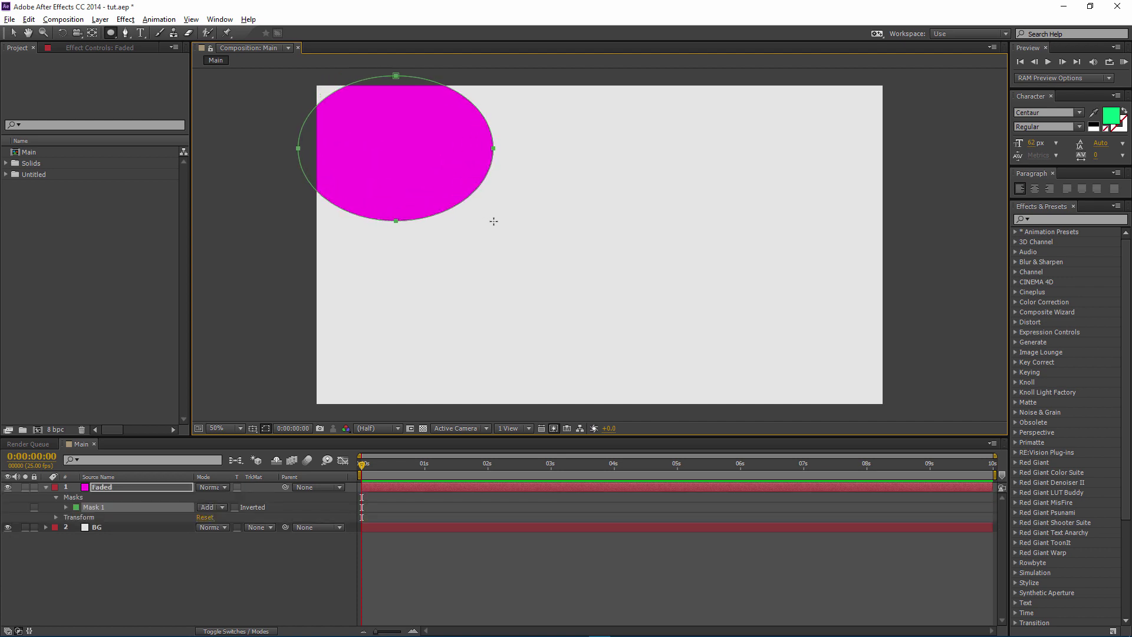
pyautogui.click(12, 33)
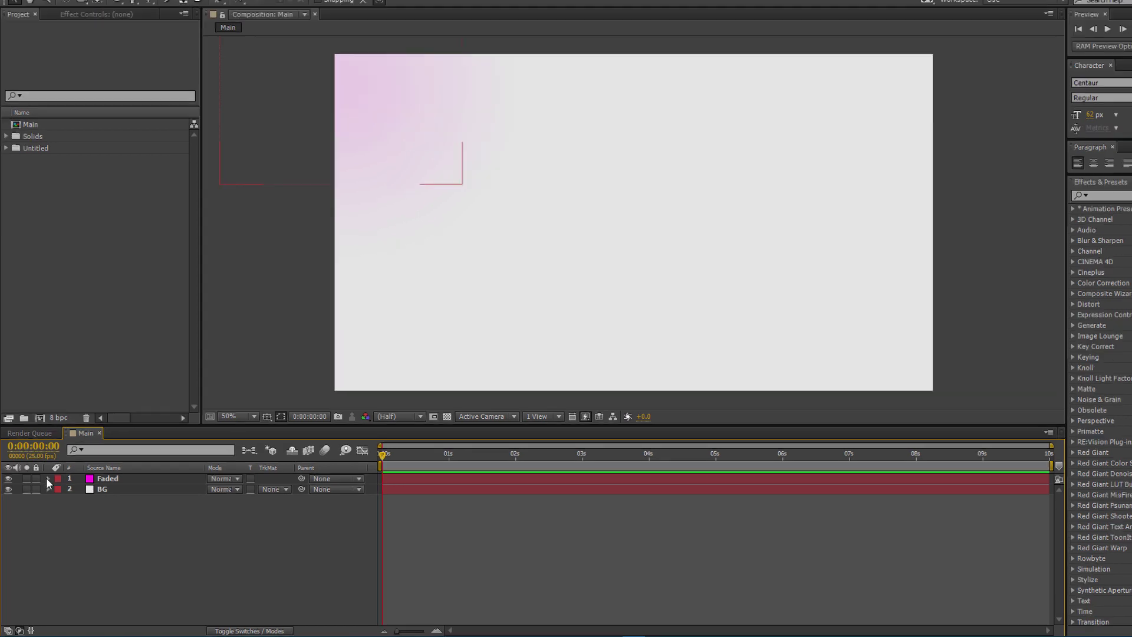
# Try a mask opacity of 100% on the magenta Faded layer and undo the change.
pyautogui.click(45, 487)
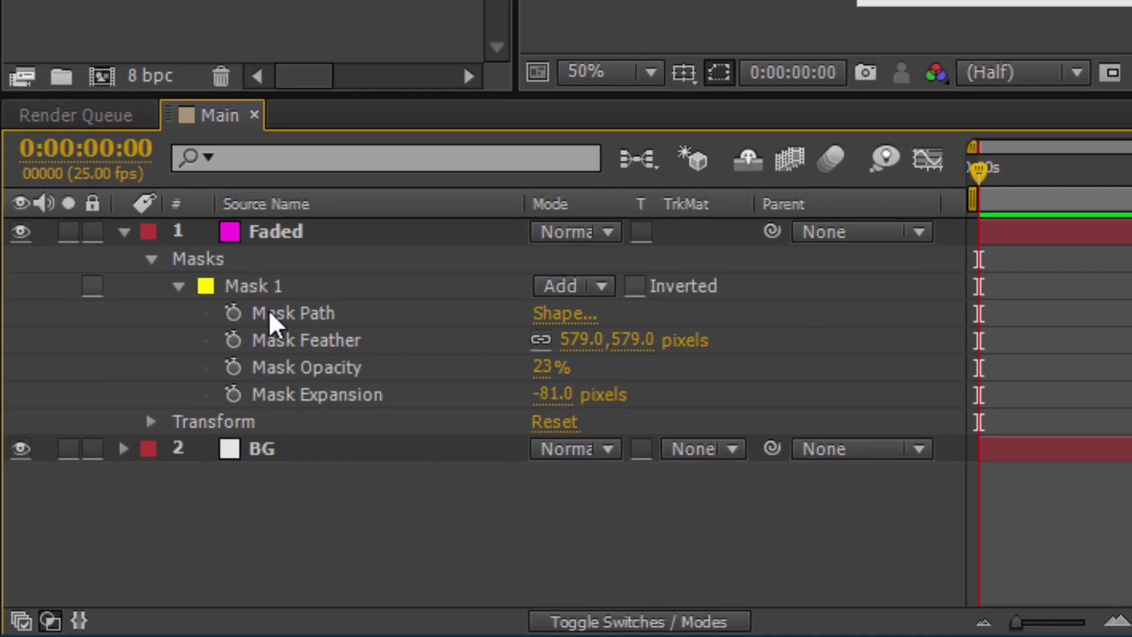
pyautogui.click(277, 286)
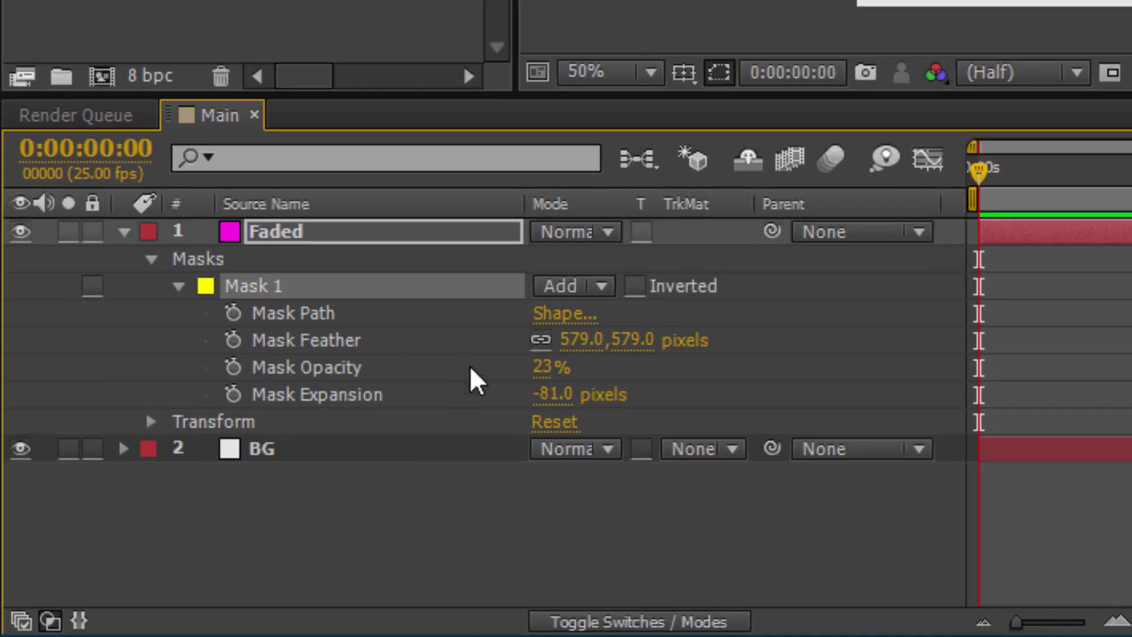
pyautogui.moveTo(554, 367); pyautogui.dragTo(567, 345)
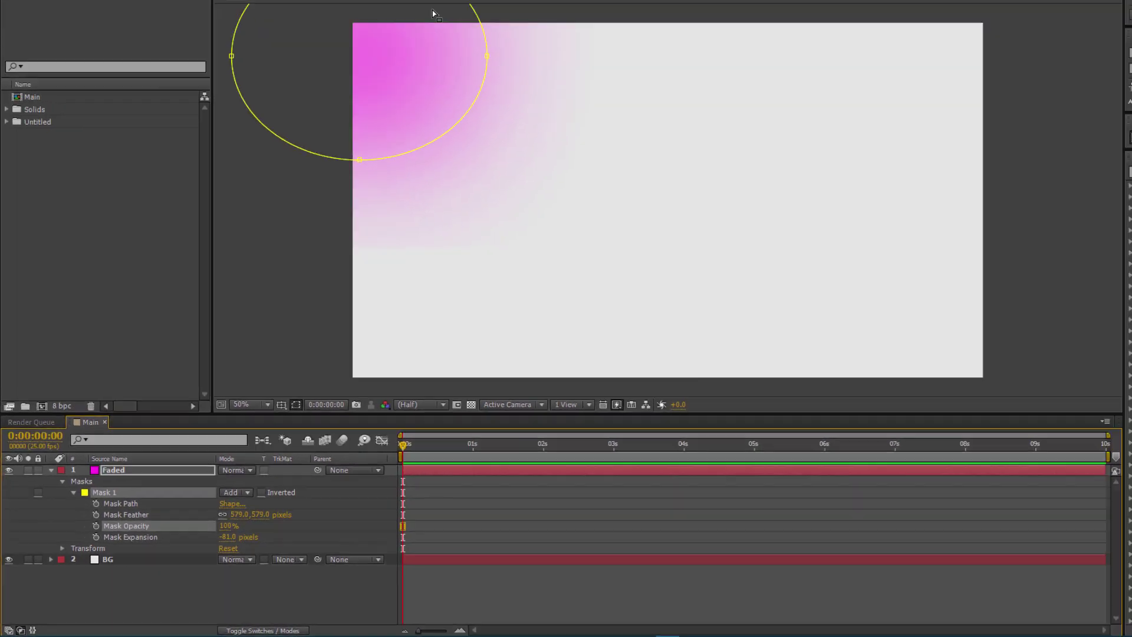
pyautogui.hotkey('ctrl', 'z')
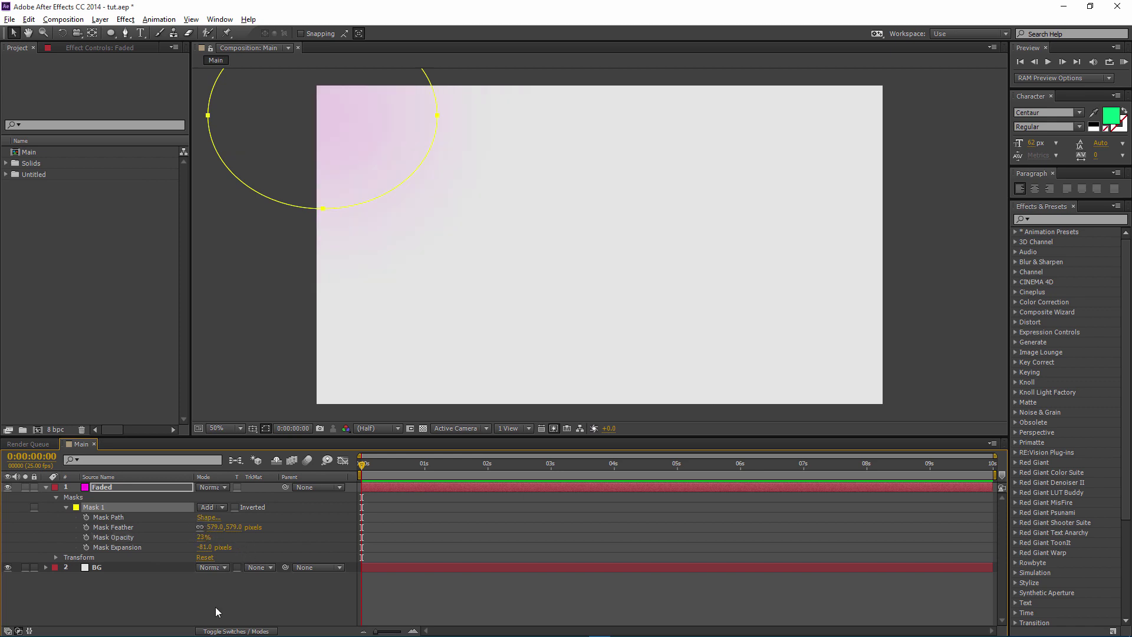
pyautogui.click(215, 607)
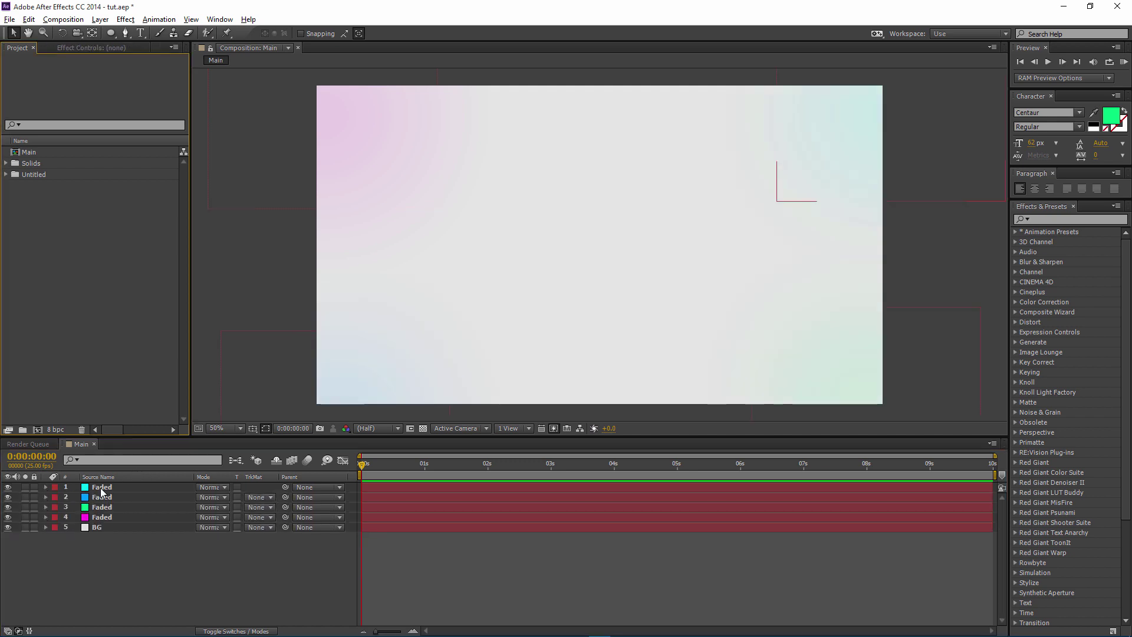
# Examine the cyan, blue, green and magenta Faded layers by selecting them one after another in the layer stack.
pyautogui.click(104, 487)
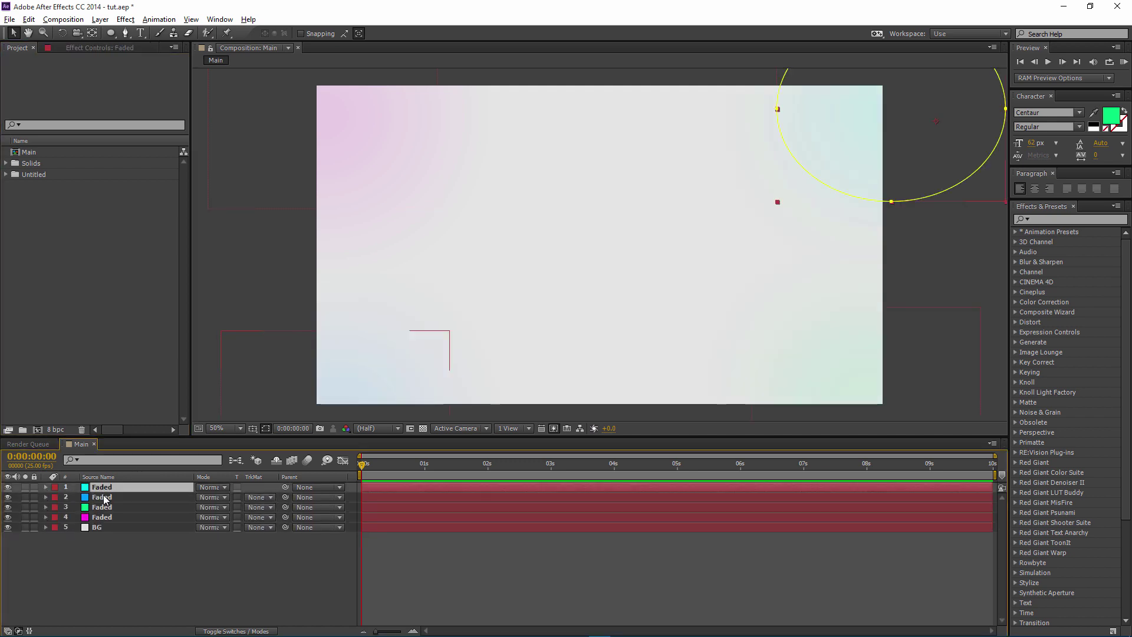
pyautogui.click(107, 497)
pyautogui.click(109, 507)
pyautogui.click(112, 517)
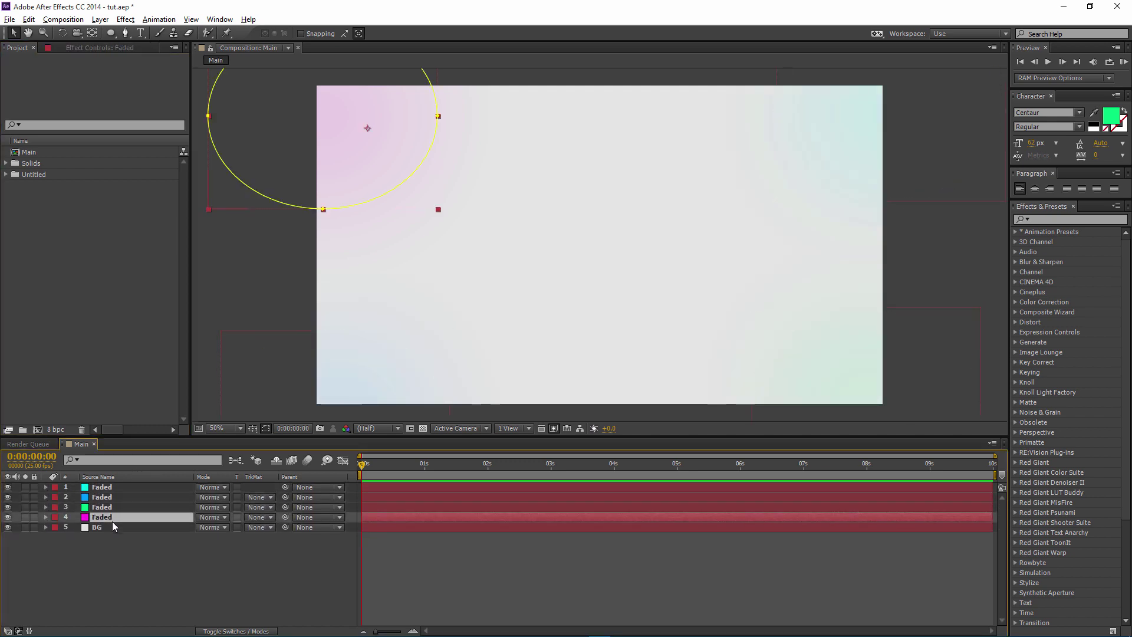
pyautogui.click(135, 572)
pyautogui.click(103, 507)
pyautogui.click(104, 487)
pyautogui.click(141, 501)
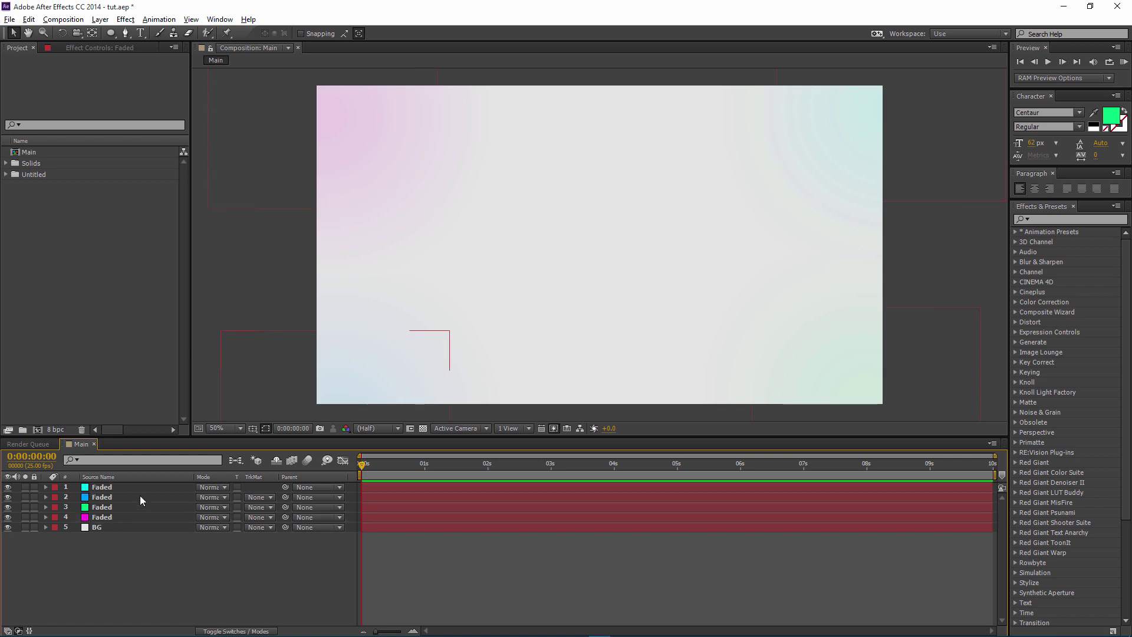
# Inspect the feather, opacity and expansion settings of the cyan Faded layer's mask, and collapse the layer again.
pyautogui.click(103, 487)
pyautogui.click(46, 487)
pyautogui.click(56, 497)
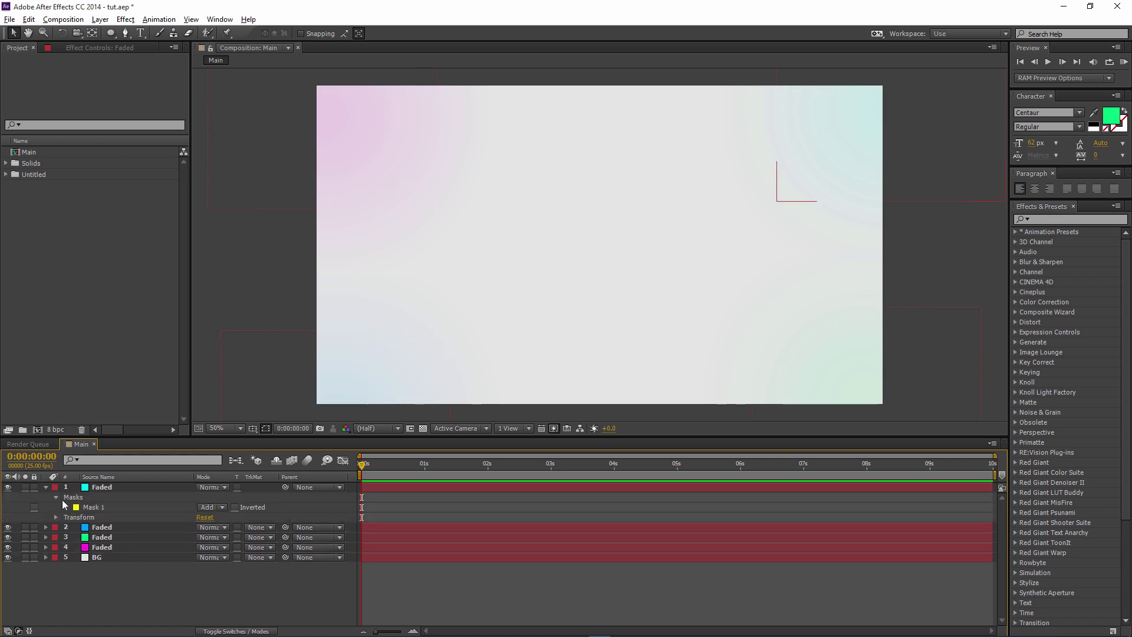
pyautogui.click(66, 508)
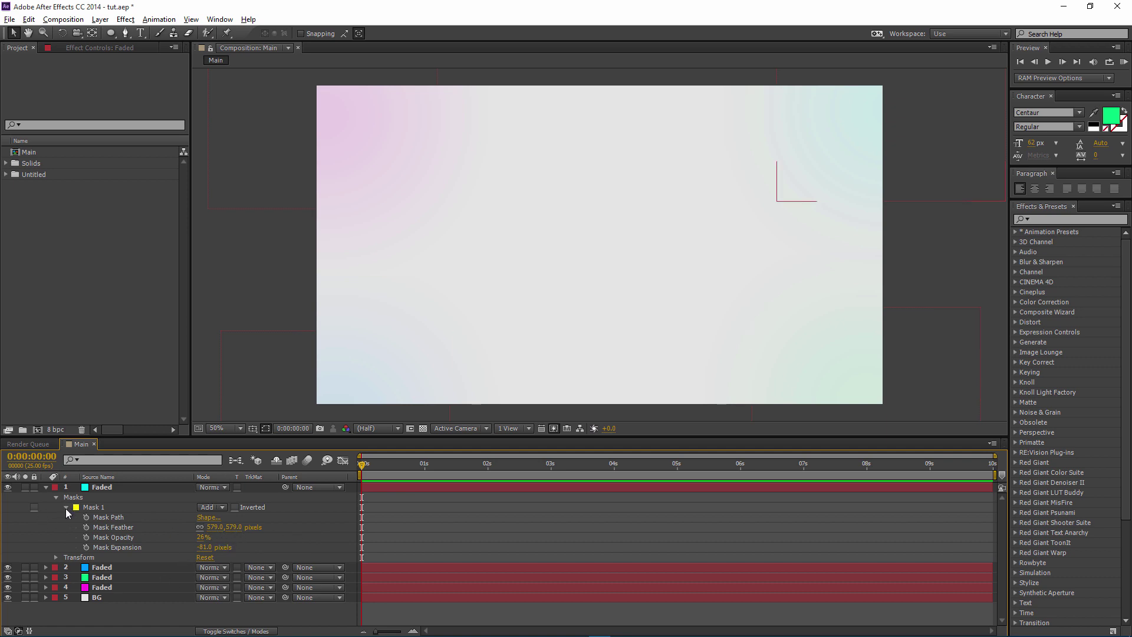
pyautogui.click(66, 508)
pyautogui.click(56, 497)
pyautogui.click(46, 487)
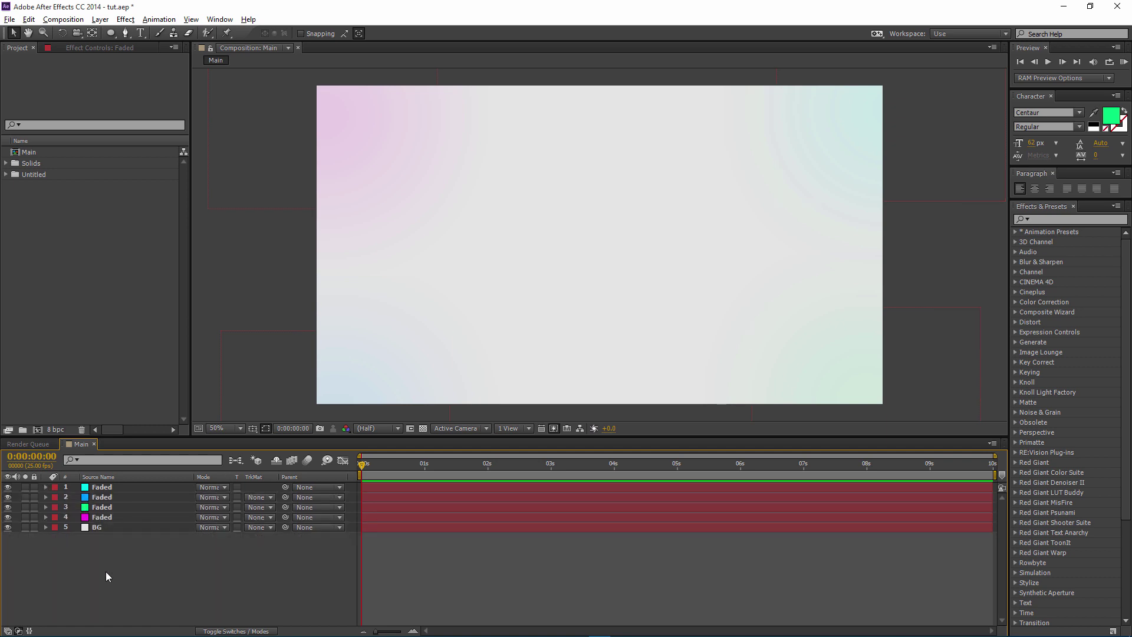
# Check the placement of the four corner gradients by selecting each one in the composition view.
pyautogui.click(842, 126)
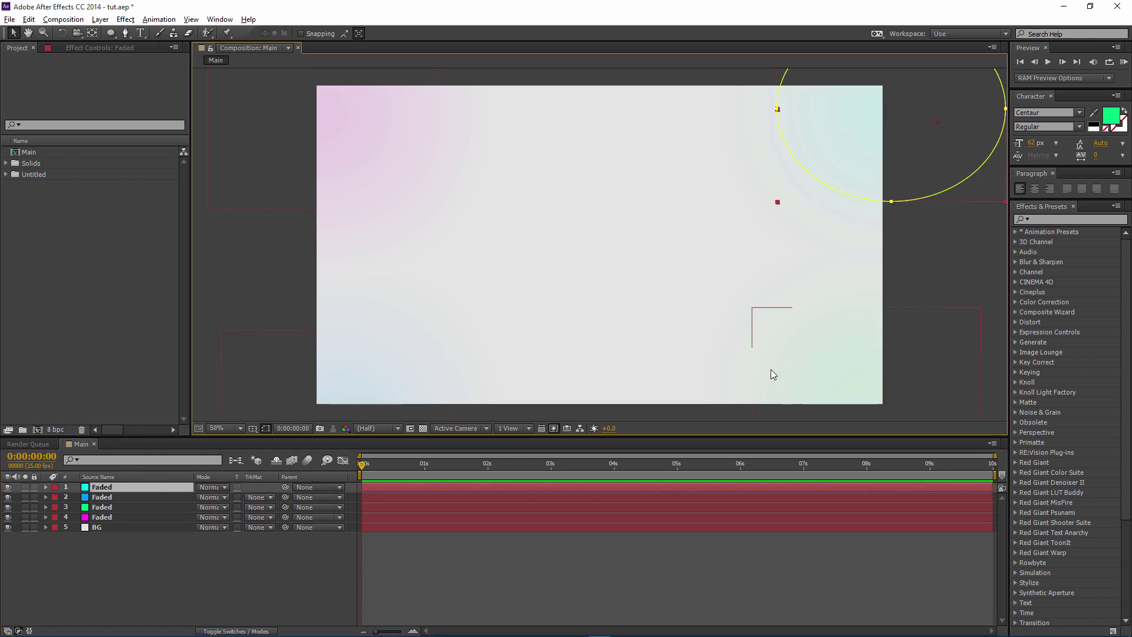
pyautogui.click(825, 327)
pyautogui.click(369, 364)
pyautogui.click(381, 113)
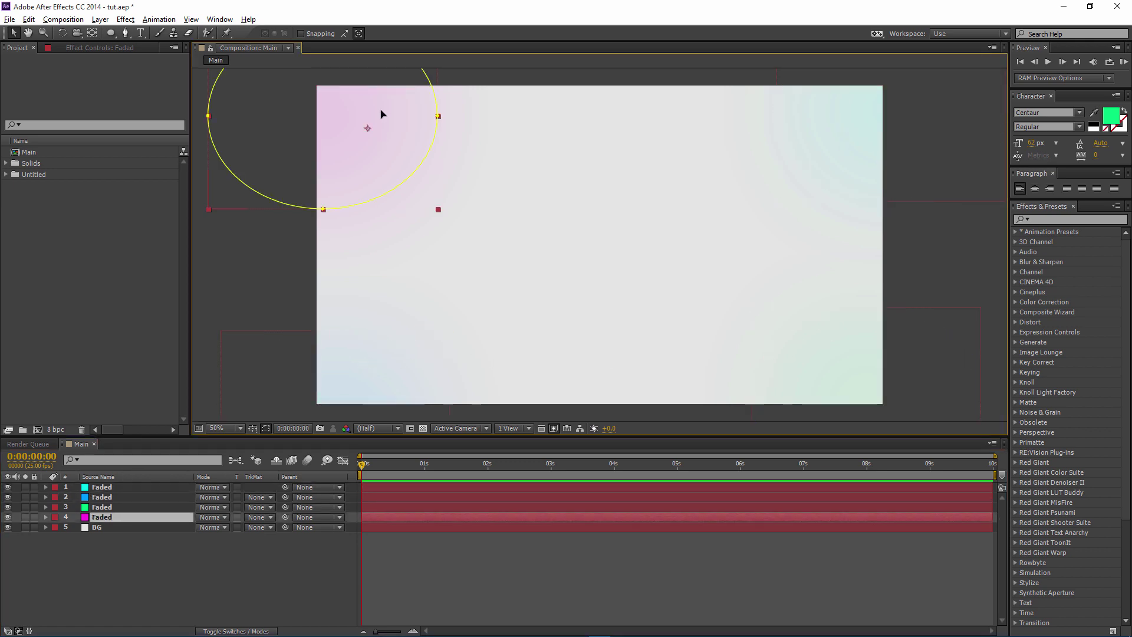
# Add a 1920 × 1080 px black solid named Particle above the Faded layers.
pyautogui.click(246, 575)
pyautogui.hotkey('ctrl', 'y')
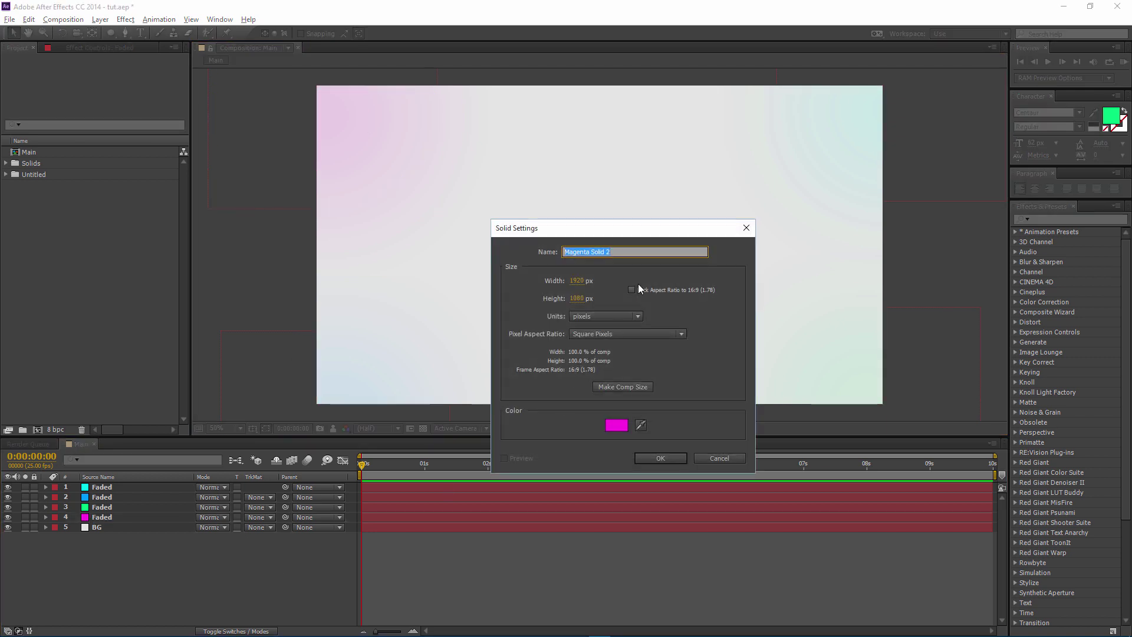
pyautogui.write('Particle')
pyautogui.press('BackSpace')
pyautogui.click(615, 425)
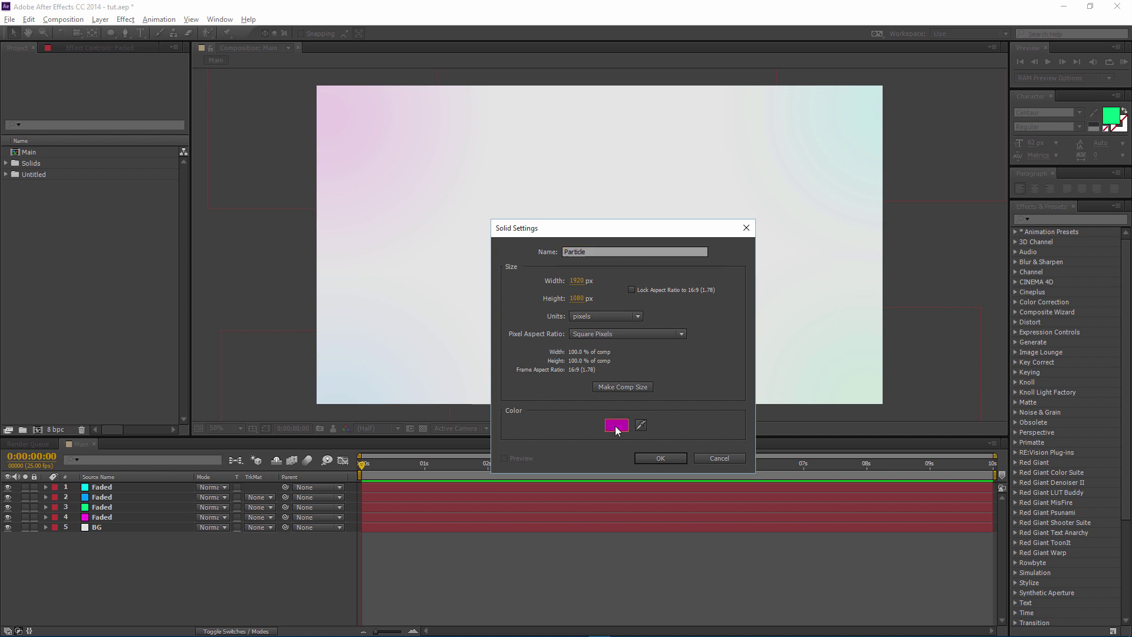
pyautogui.click(570, 366)
pyautogui.click(660, 458)
# Find the CC Particle World effect and apply it to the Particle layer.
pyautogui.click(1058, 218)
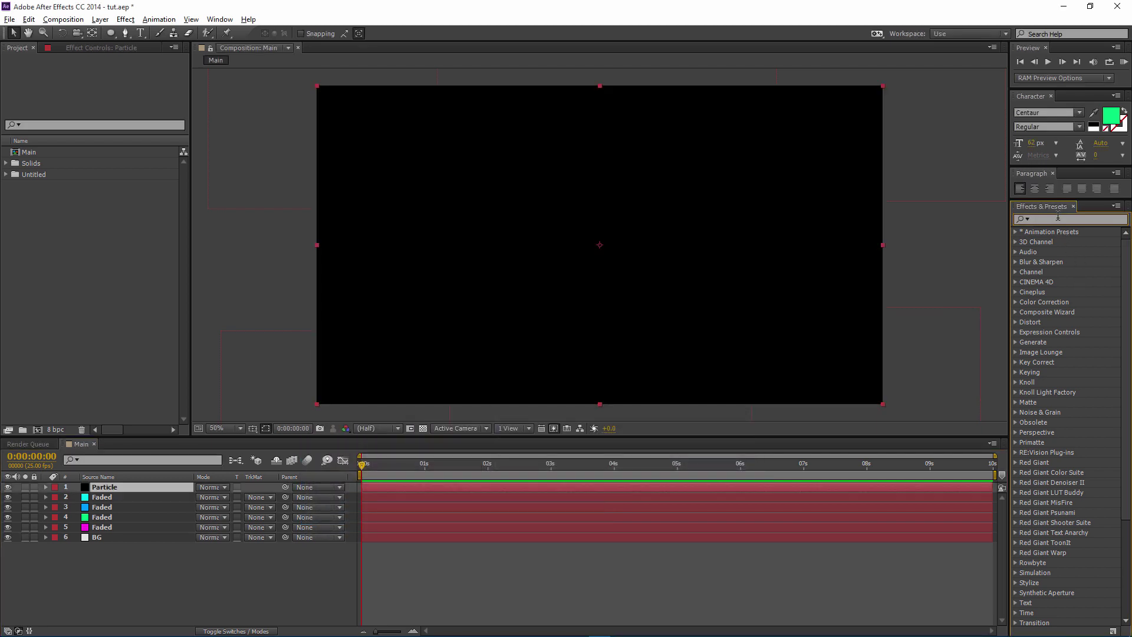
pyautogui.write('CC w')
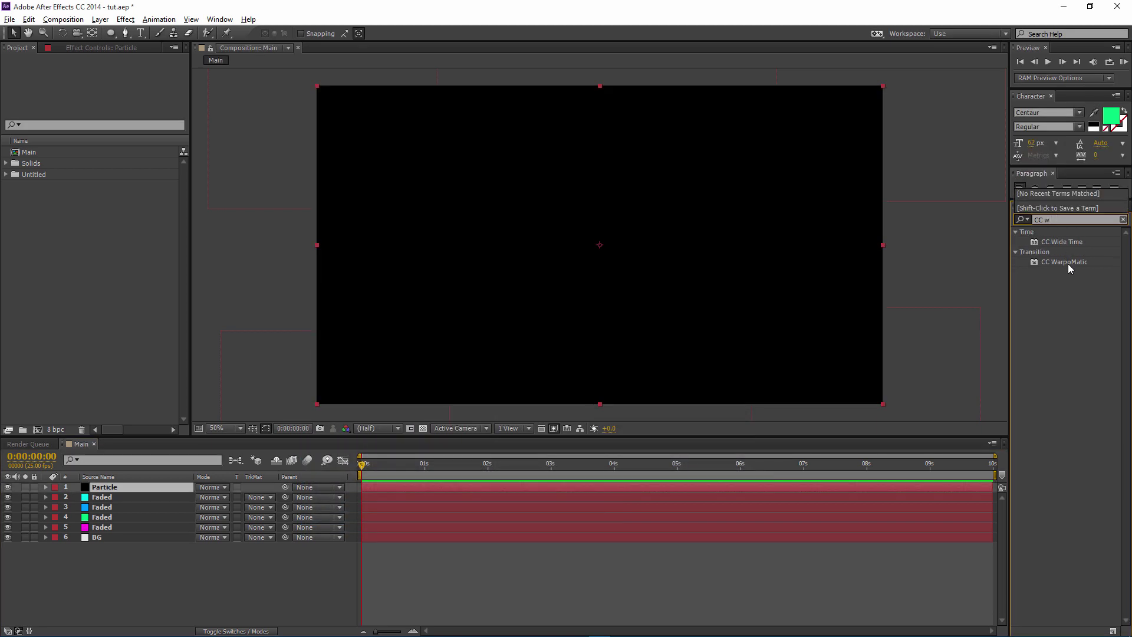
pyautogui.press('BackSpace')
pyautogui.write('p')
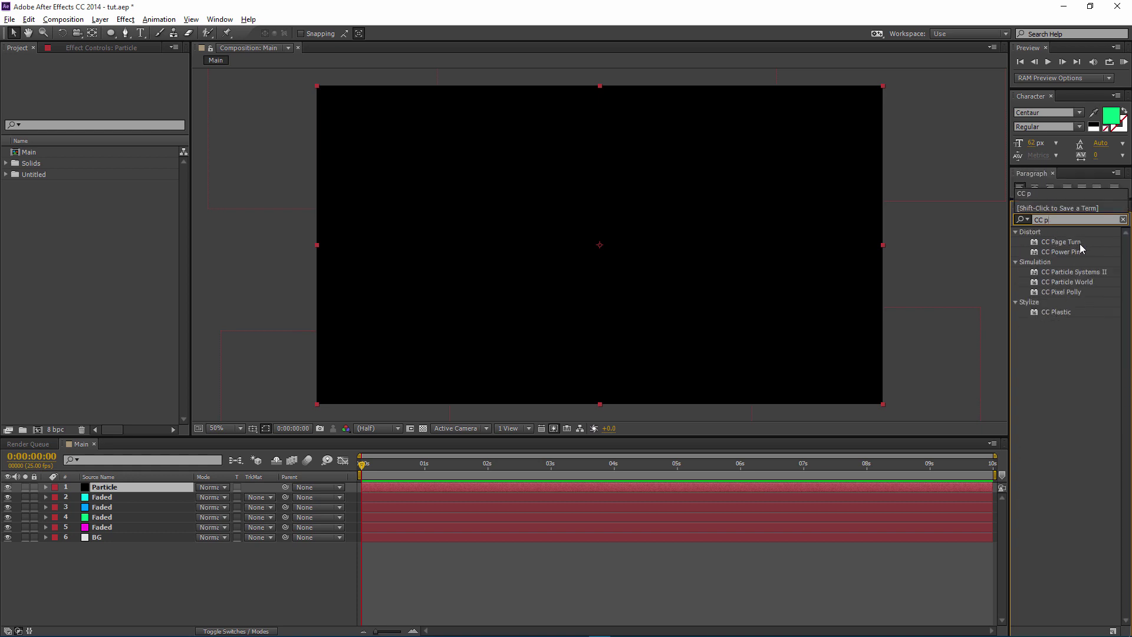
pyautogui.moveTo(1086, 285); pyautogui.dragTo(142, 490)
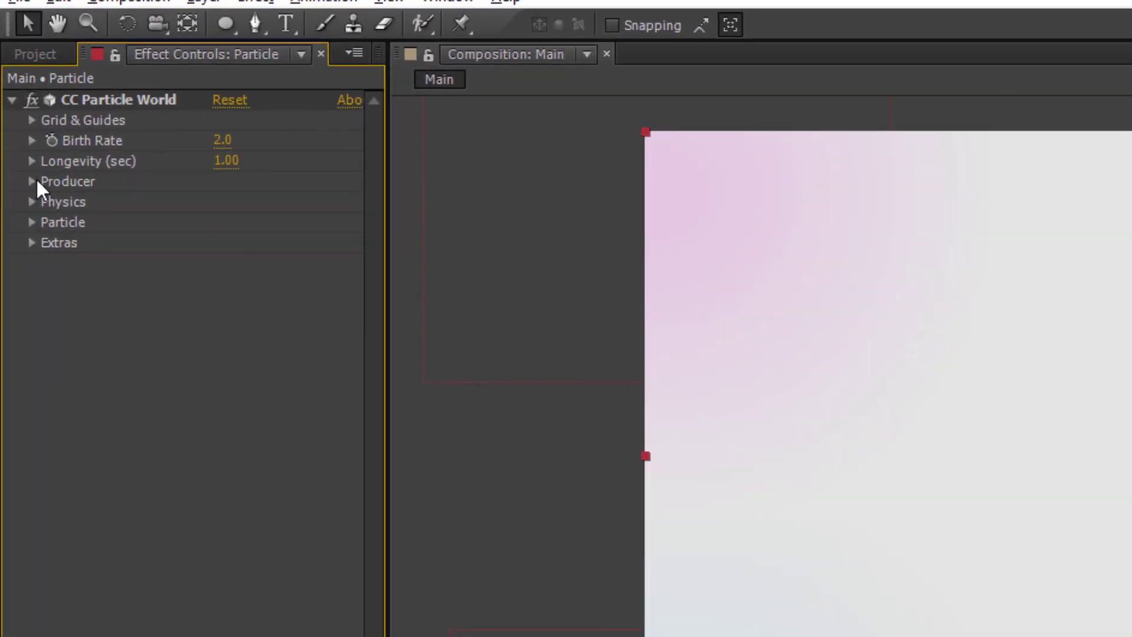
# Set the Producer's Radius X, Radius Y and Radius Z to 0 in the CC Particle World effect.
pyautogui.click(23, 132)
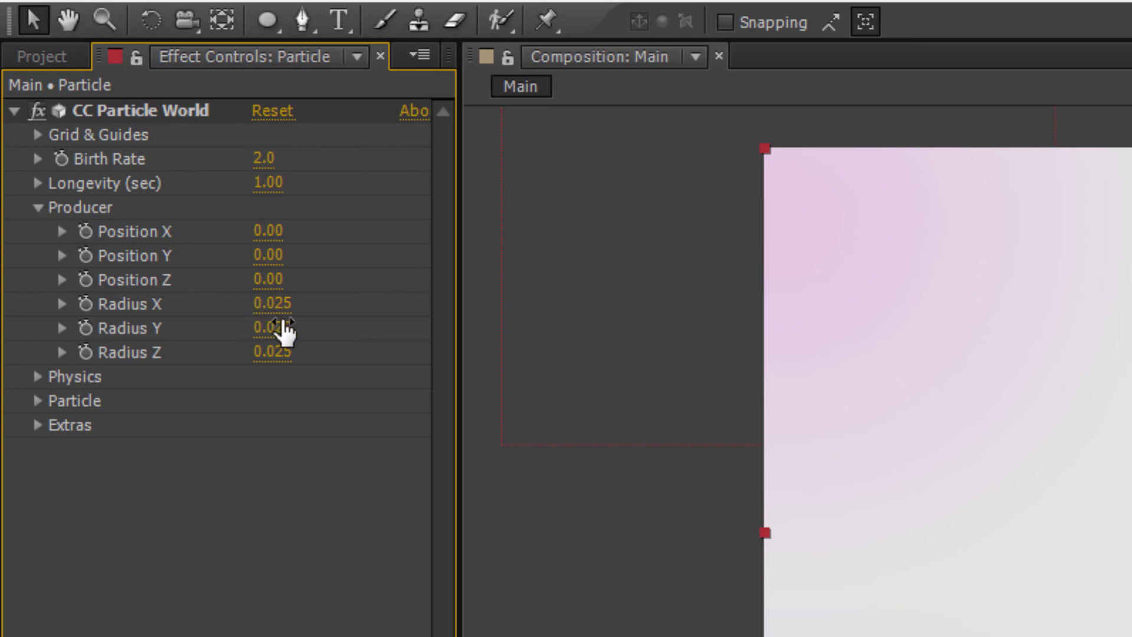
pyautogui.click(273, 305)
pyautogui.write('0')
pyautogui.press('Tab')
pyautogui.write('0')
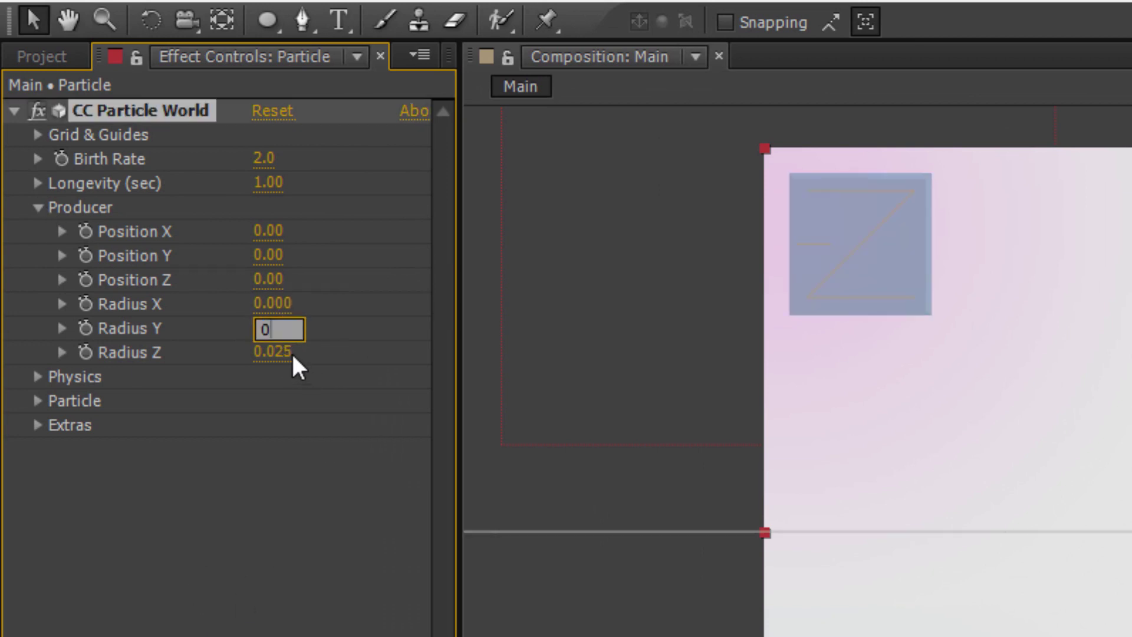
pyautogui.press('Tab')
pyautogui.write('0')
pyautogui.press('Return')
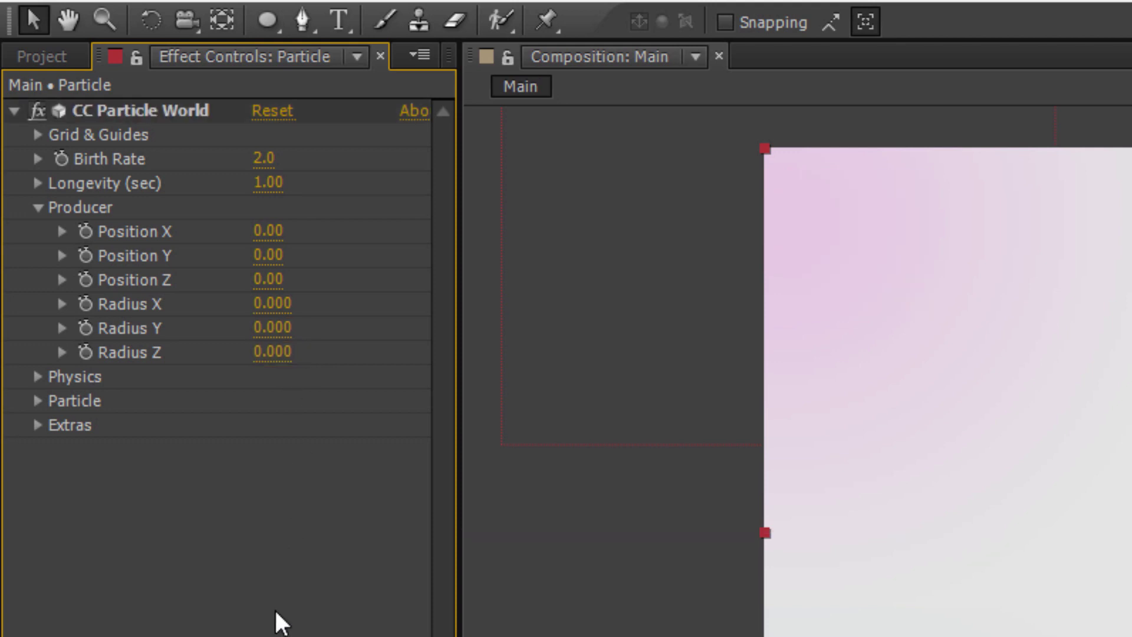
# Enable keyframing for the Producer's Position X, Y and Z, and set them to -0.35, 0.12 and -0.11.
pyautogui.click(84, 230)
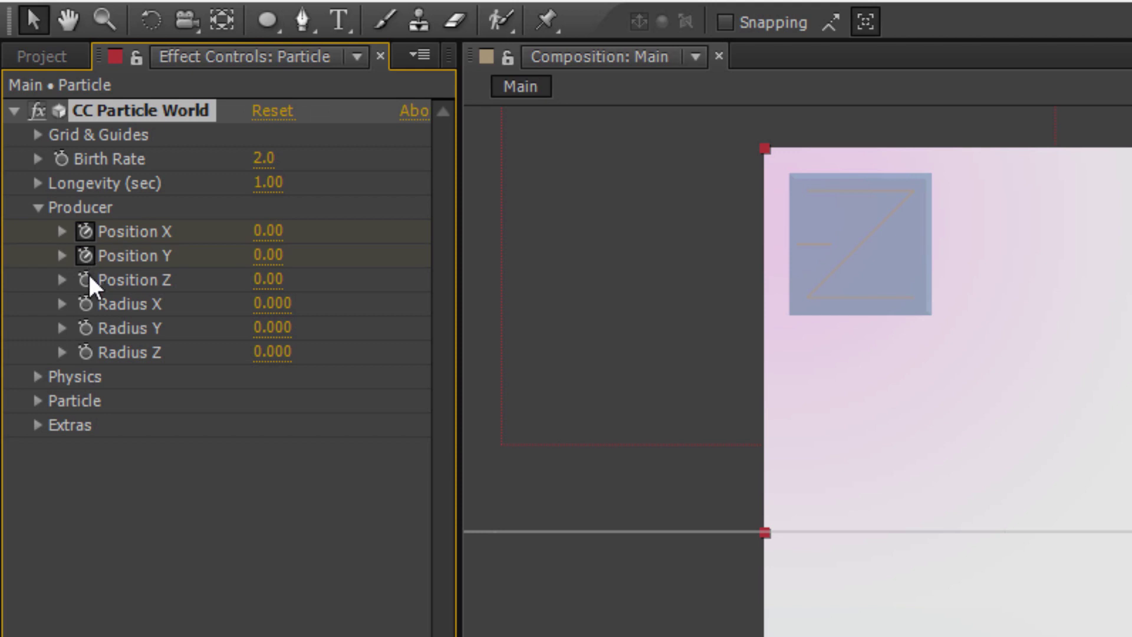
pyautogui.click(281, 232)
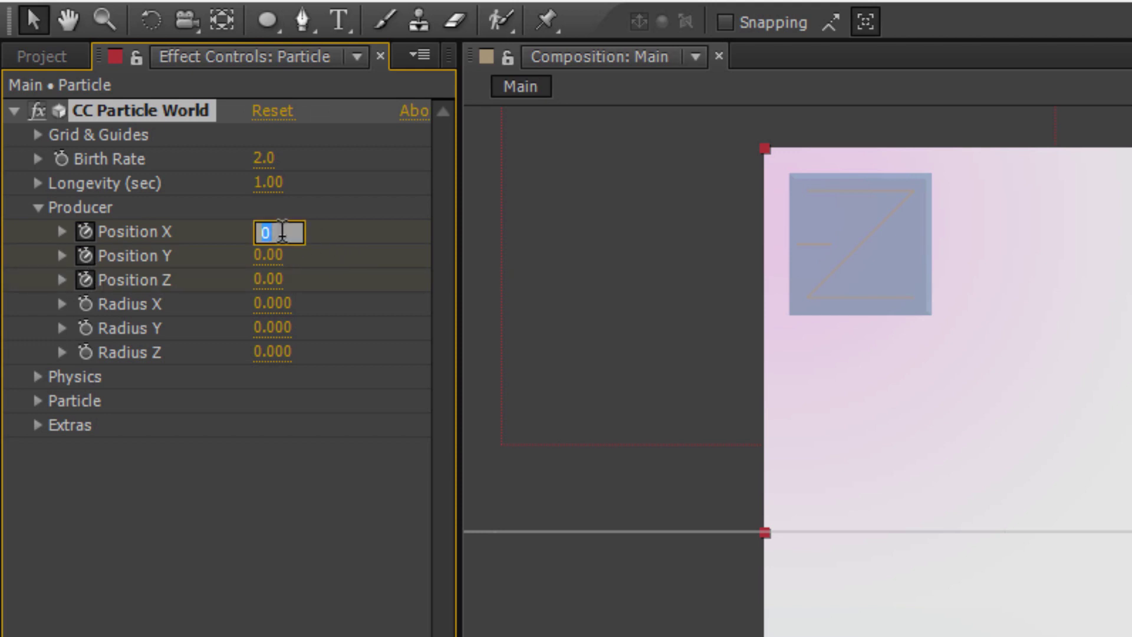
pyautogui.write('-0.3')
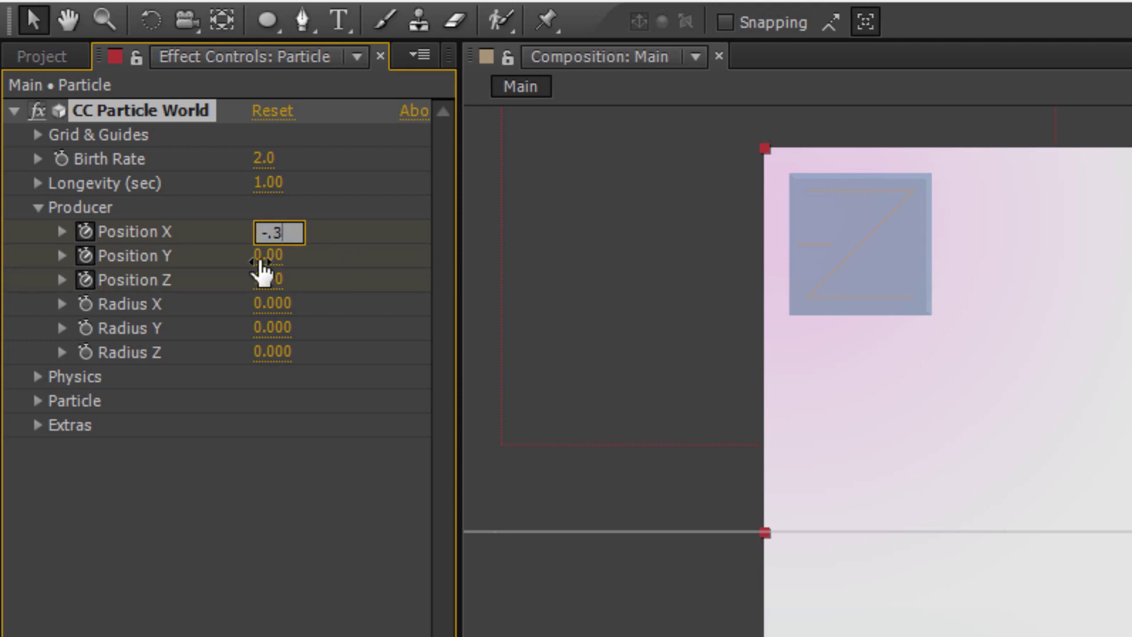
pyautogui.write('5')
pyautogui.press('Return')
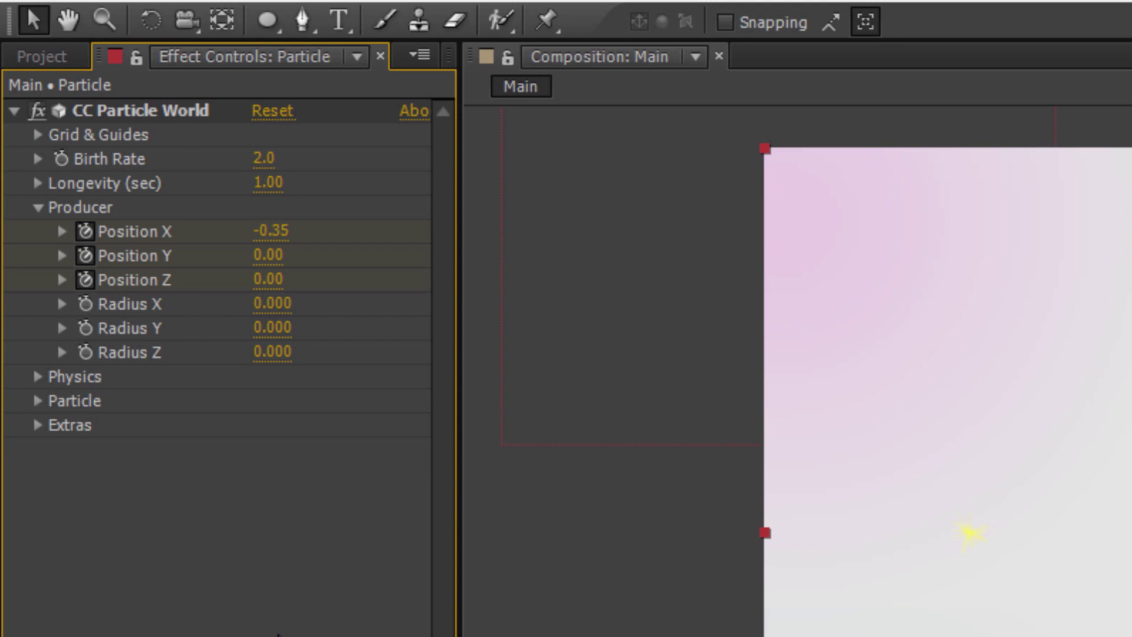
pyautogui.click(268, 260)
pyautogui.write('.12')
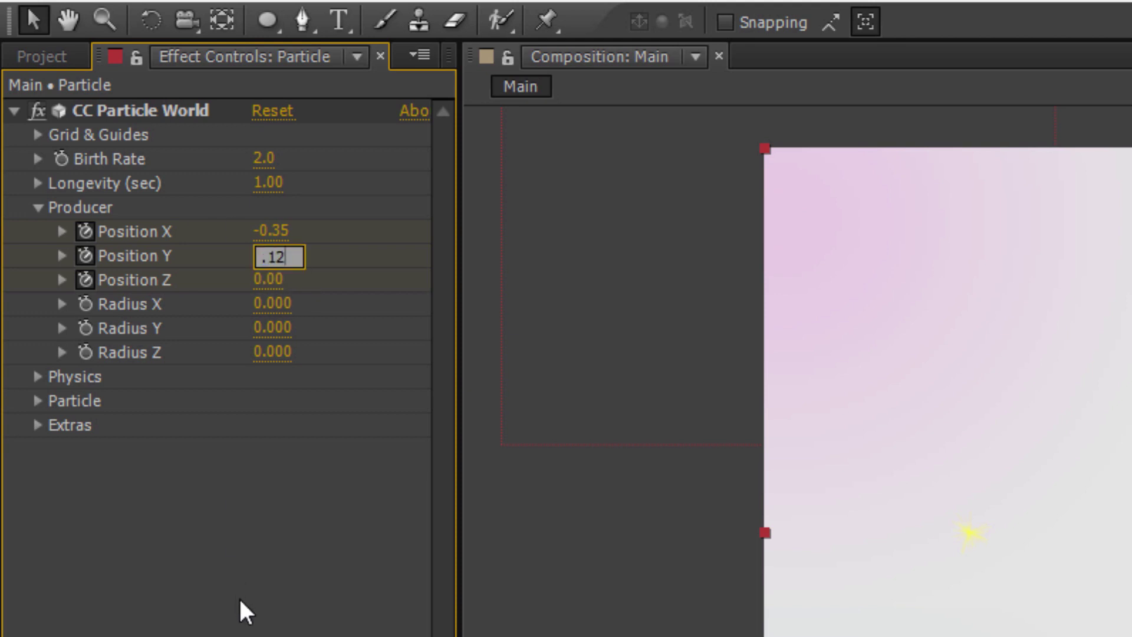
pyautogui.press('Return')
pyautogui.click(273, 279)
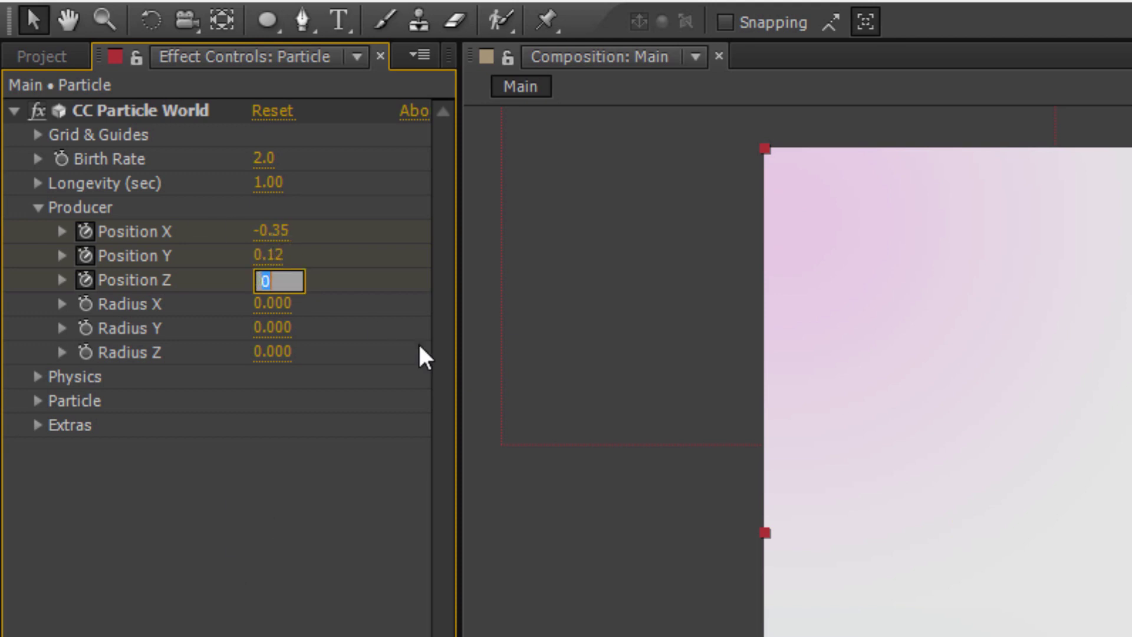
pyautogui.write('-.11')
pyautogui.press('Return')
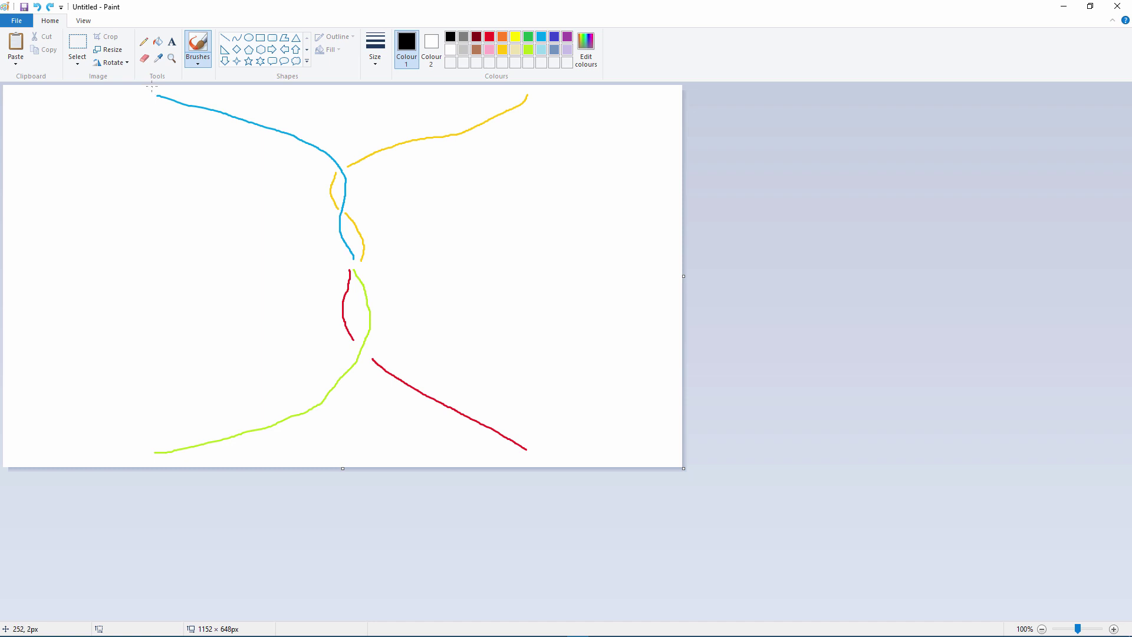
# In the Paint sketch, brush a black vertical line on either side of the coloured curves and circle the points where the curves cross or meet.
pyautogui.moveTo(151, 87); pyautogui.dragTo(131, 467)
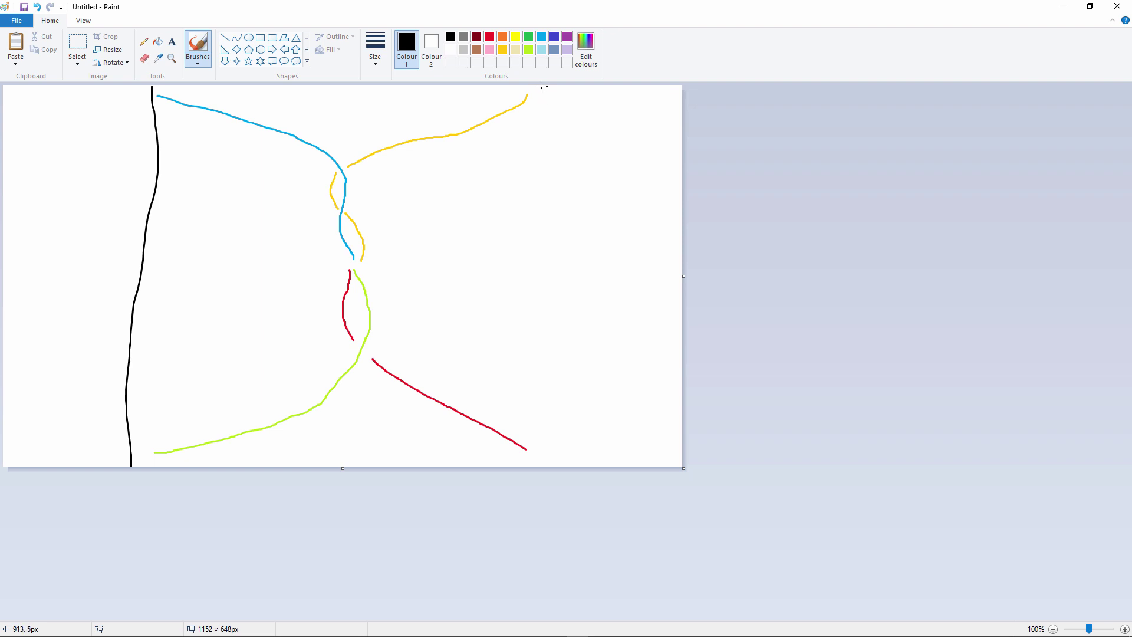
pyautogui.moveTo(540, 464); pyautogui.dragTo(526, 82)
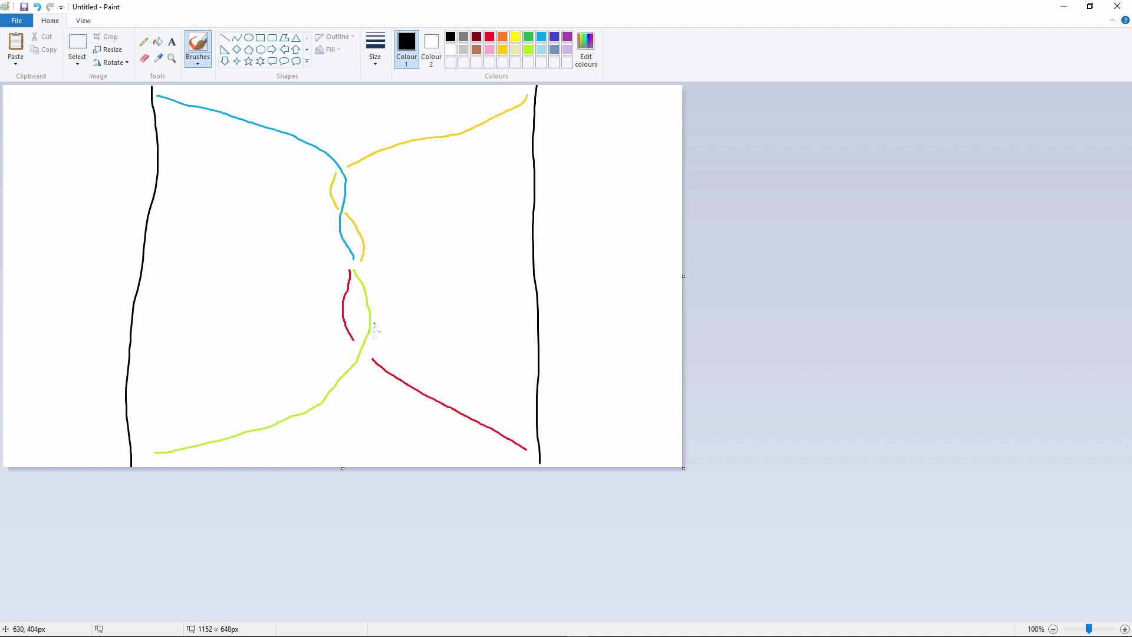
pyautogui.moveTo(370, 336)
pyautogui.mouseDown()
pyautogui.moveTo(368, 373)
pyautogui.moveTo(371, 332)
pyautogui.mouseUp()
pyautogui.moveTo(343, 266)
pyautogui.mouseDown()
pyautogui.moveTo(357, 274)
pyautogui.moveTo(344, 262)
pyautogui.mouseUp()
pyautogui.moveTo(345, 162)
pyautogui.mouseDown()
pyautogui.moveTo(332, 170)
pyautogui.moveTo(349, 177)
pyautogui.moveTo(335, 213)
pyautogui.moveTo(346, 205)
pyautogui.mouseUp()
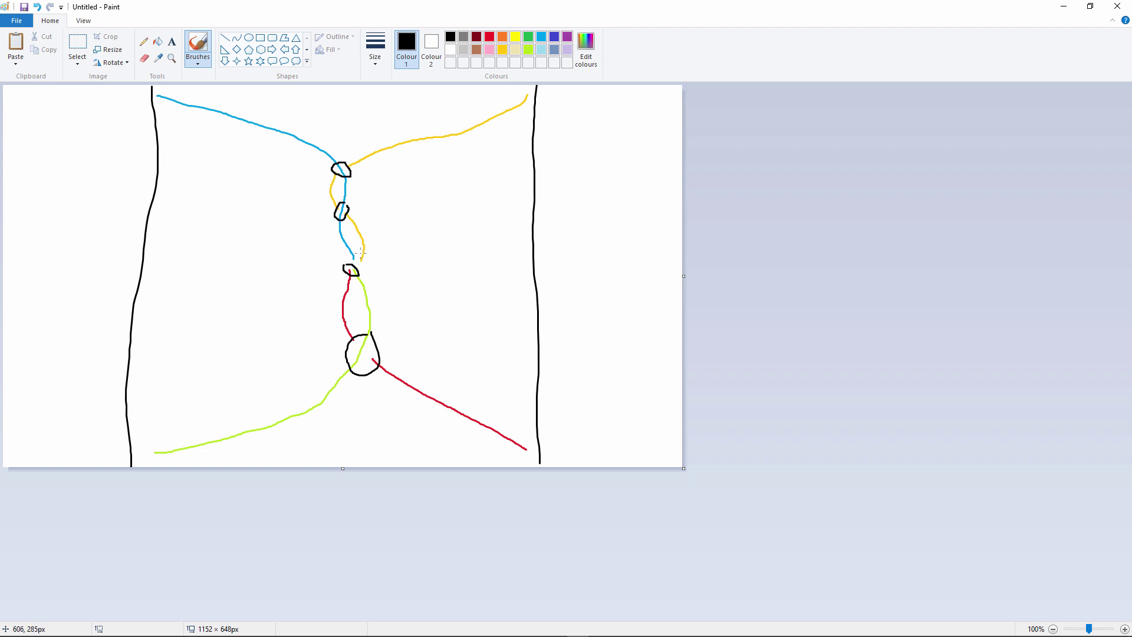
pyautogui.moveTo(361, 254)
pyautogui.mouseDown()
pyautogui.moveTo(346, 259)
pyautogui.moveTo(363, 266)
pyautogui.moveTo(352, 250)
pyautogui.mouseUp()
pyautogui.moveTo(334, 172)
pyautogui.mouseDown()
pyautogui.moveTo(345, 166)
pyautogui.moveTo(350, 202)
pyautogui.mouseUp()
pyautogui.moveTo(362, 255)
pyautogui.mouseDown()
pyautogui.moveTo(340, 273)
pyautogui.moveTo(325, 228)
pyautogui.moveTo(344, 265)
pyautogui.mouseUp()
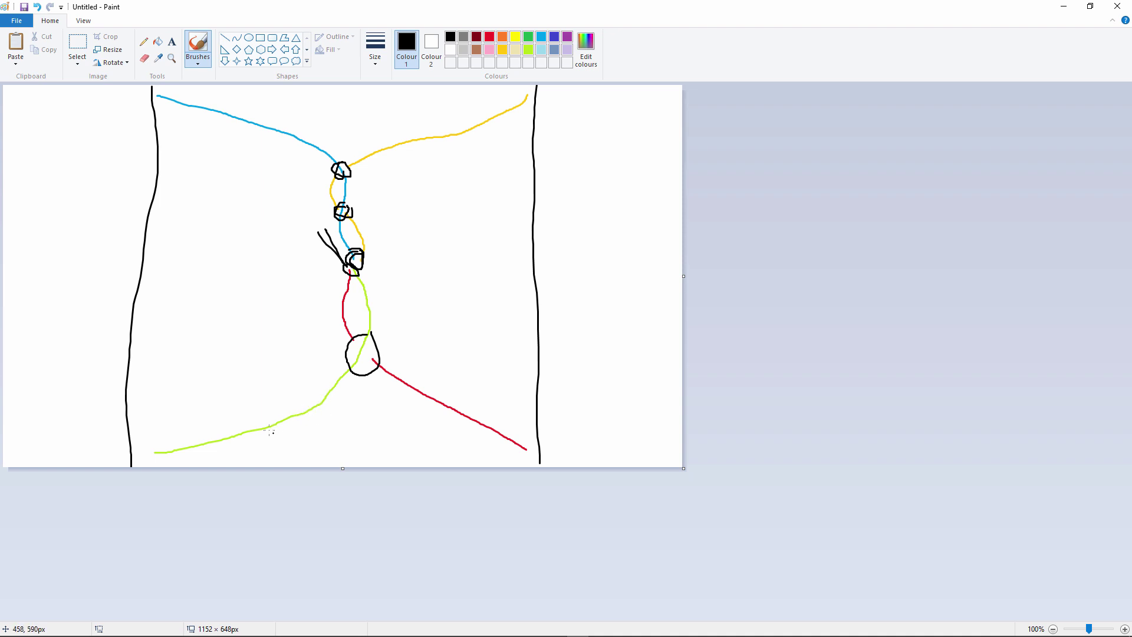
# Mark three short black ticks across the green curve, from its lower end up towards the large circle.
pyautogui.moveTo(225, 429); pyautogui.dragTo(228, 443)
pyautogui.moveTo(308, 402); pyautogui.dragTo(321, 420)
pyautogui.moveTo(343, 370); pyautogui.dragTo(369, 384)
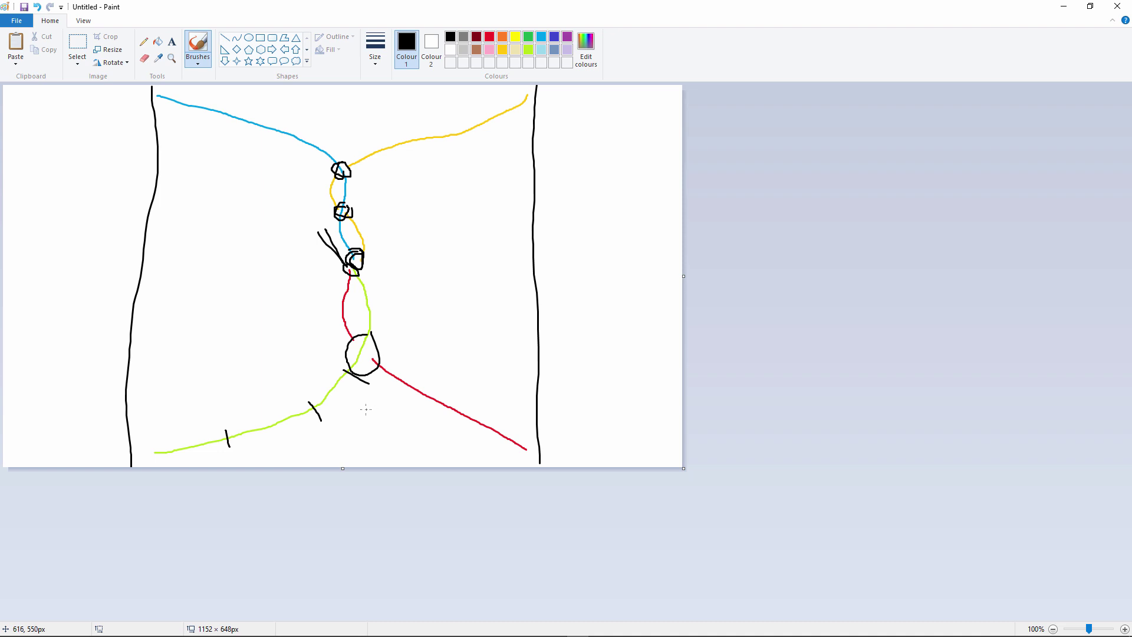
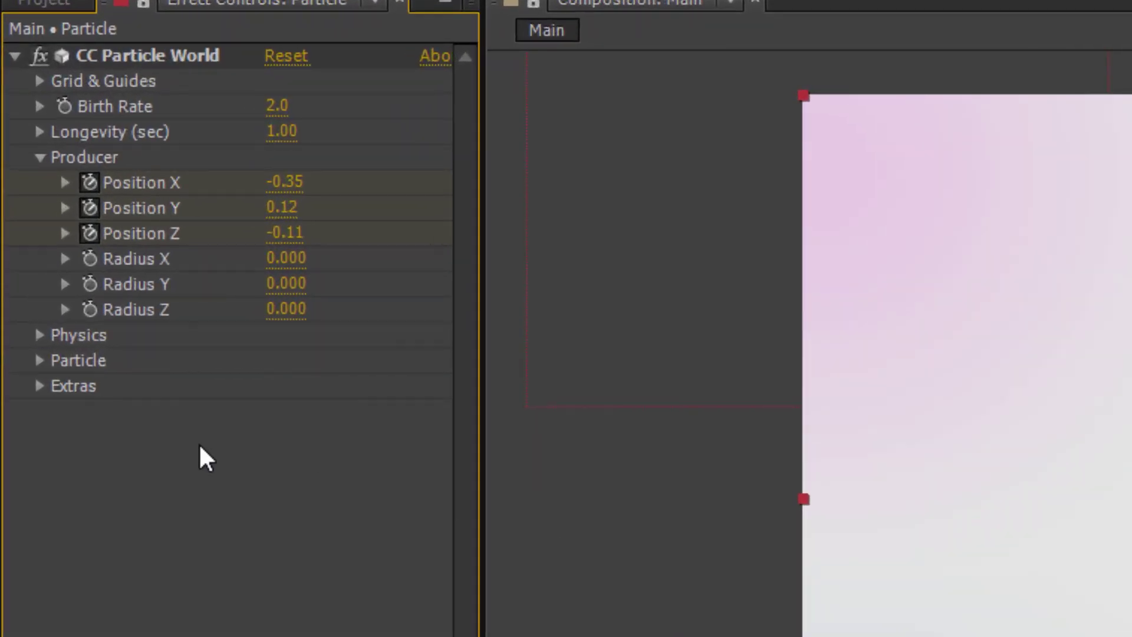
# Back in After Effects, set the Physics Animation type to Direction Axis and the Velocity to 0.71.
pyautogui.click(41, 335)
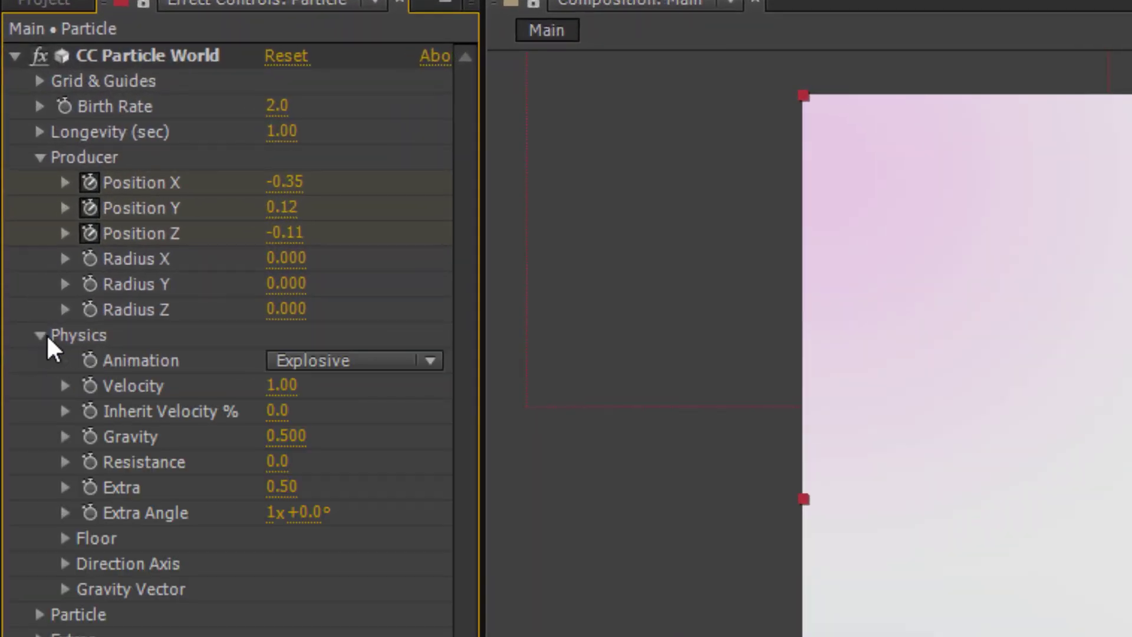
pyautogui.click(331, 363)
pyautogui.click(450, 428)
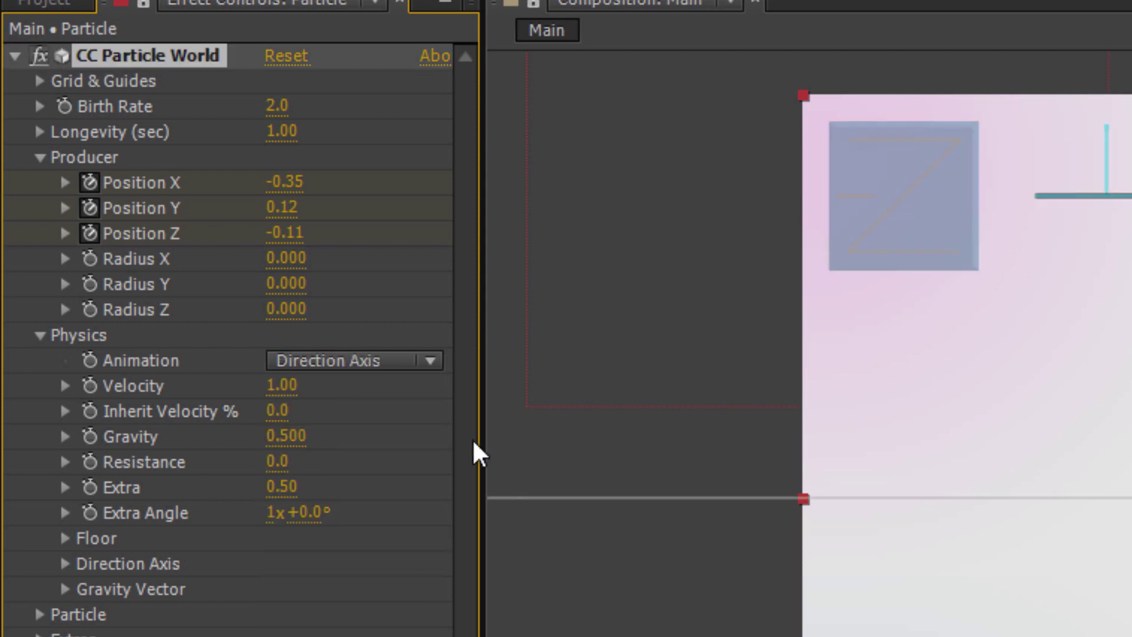
pyautogui.click(284, 386)
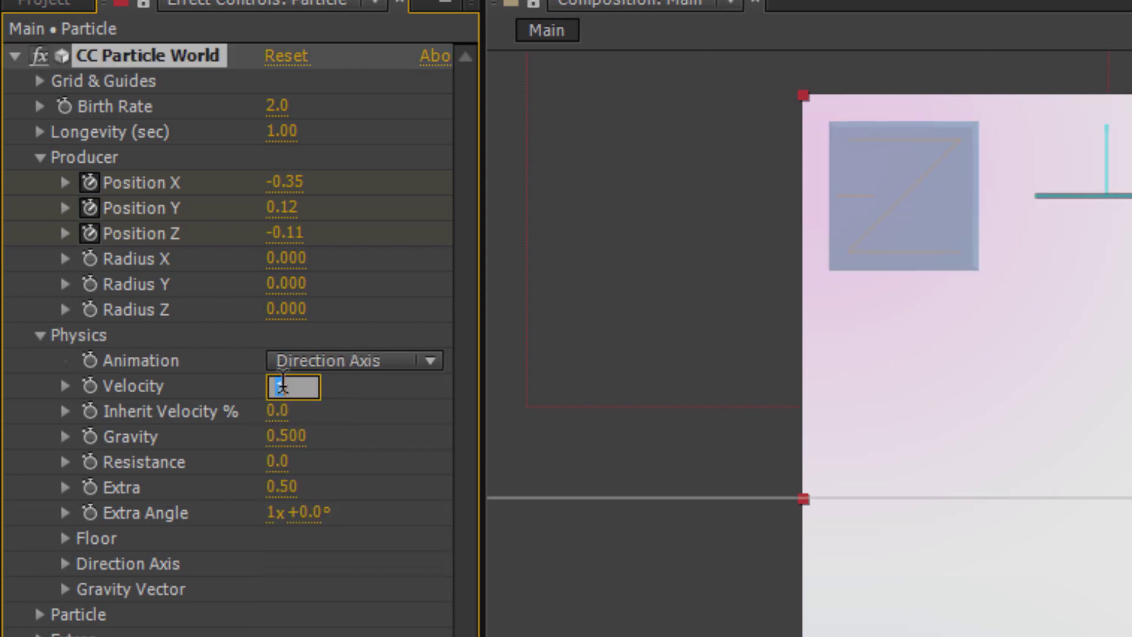
pyautogui.write('.71')
pyautogui.click(353, 398)
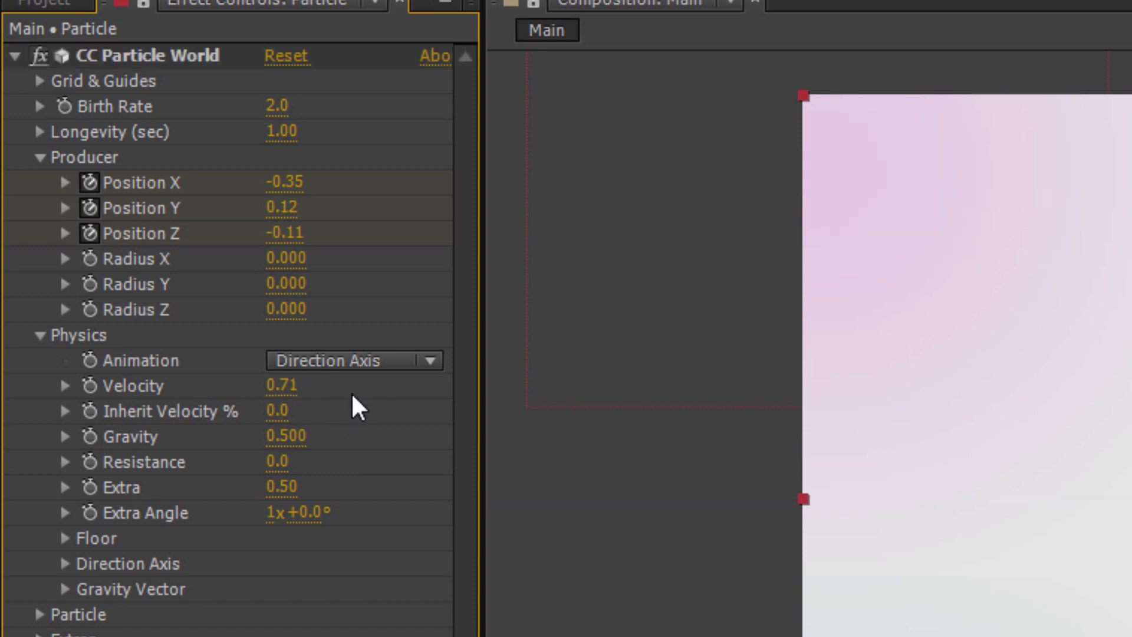
pyautogui.click(286, 411)
pyautogui.write('-.67')
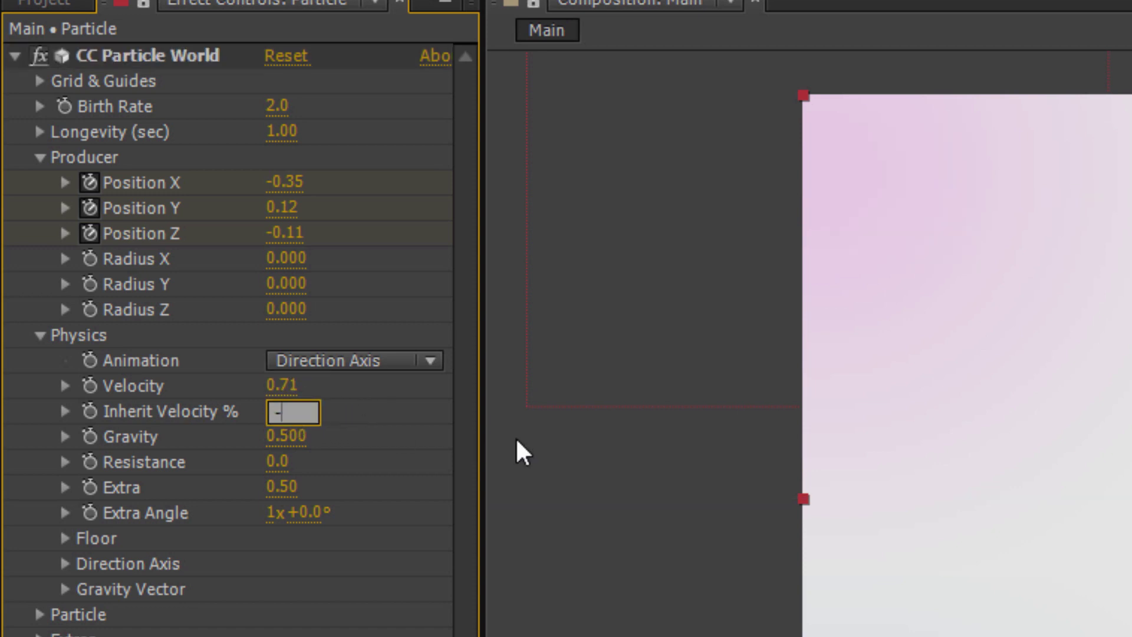
pyautogui.click(394, 404)
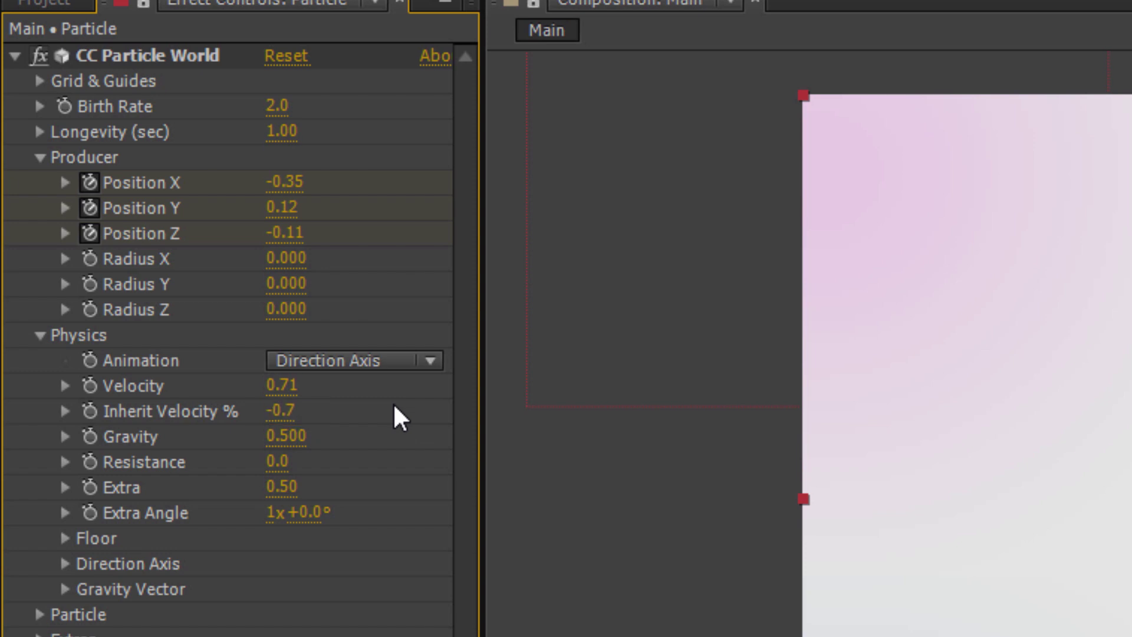
# Set the Physics Inherit Velocity to -69% and the Gravity to 0.
pyautogui.click(281, 408)
pyautogui.write('-69')
pyautogui.click(347, 416)
pyautogui.click(286, 437)
pyautogui.write('0')
pyautogui.click(341, 445)
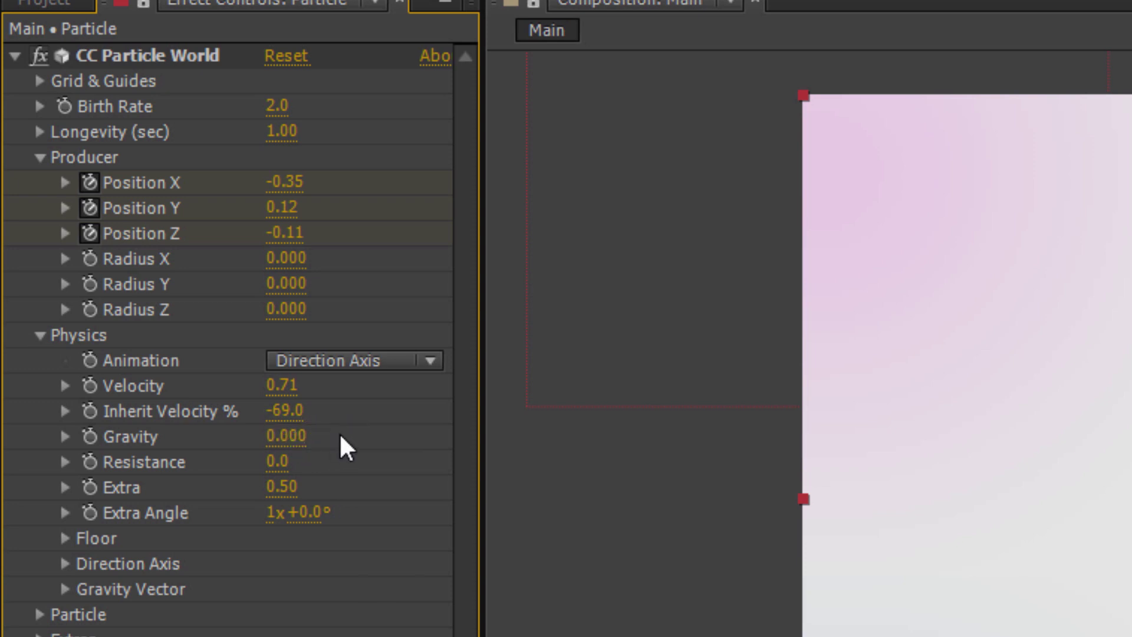
# Set the Physics Extra value to 0.33 and the Extra Angle to 1x+1.0°.
pyautogui.click(283, 487)
pyautogui.write('0.33')
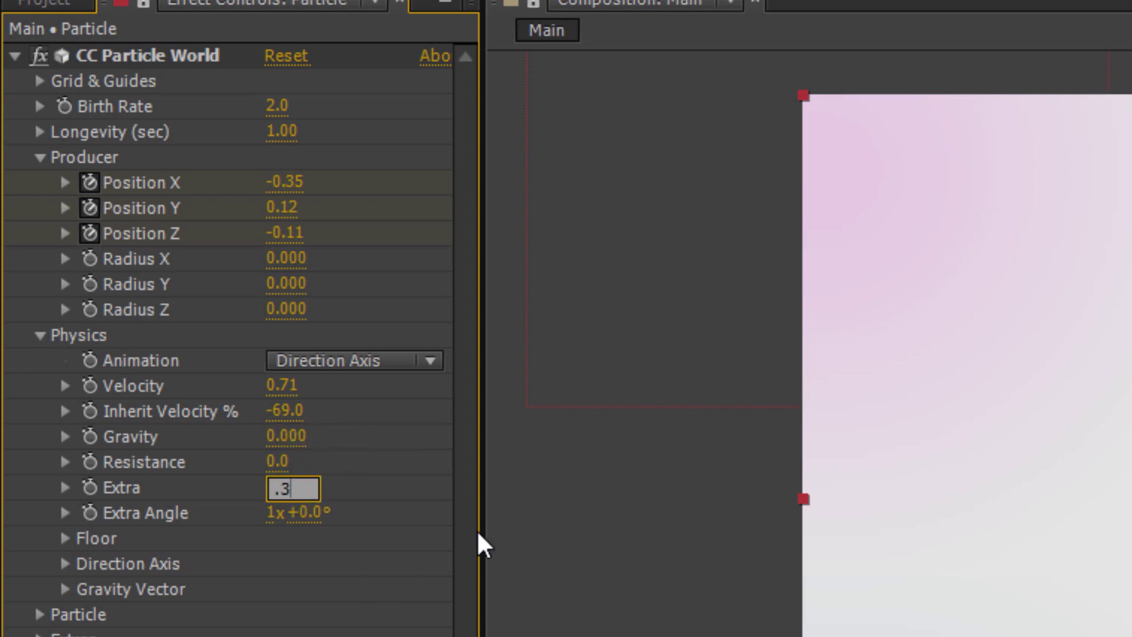
pyautogui.click(343, 506)
pyautogui.click(309, 512)
pyautogui.write('1')
pyautogui.click(401, 508)
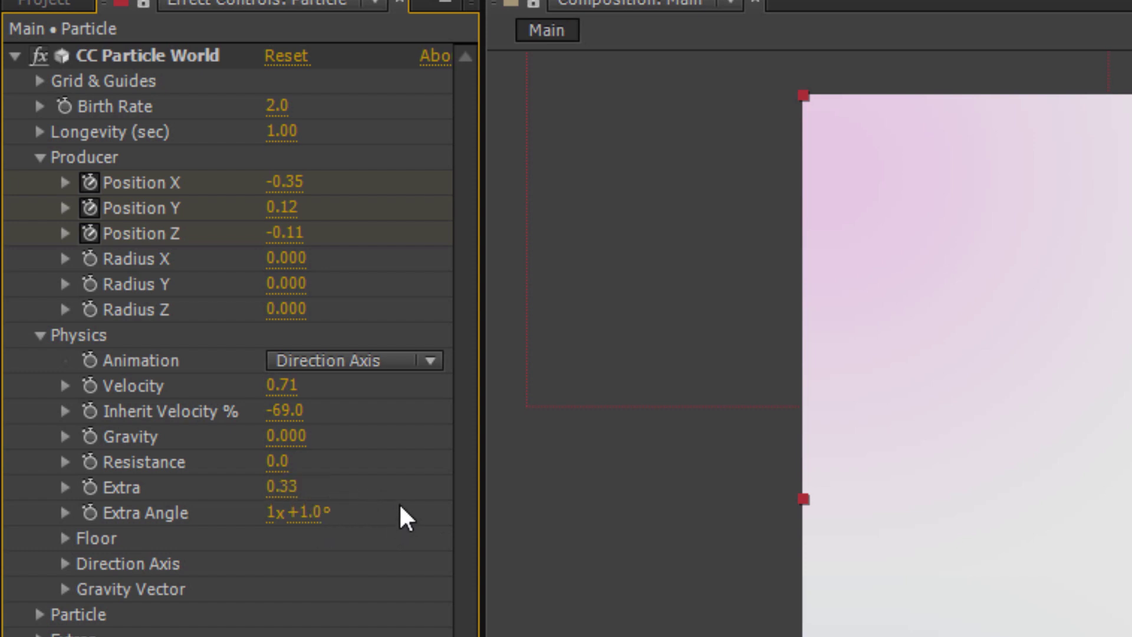
# Set the Direction Axis's Axis Y to 0.485 and collapse the Direction Axis group again.
pyautogui.click(65, 563)
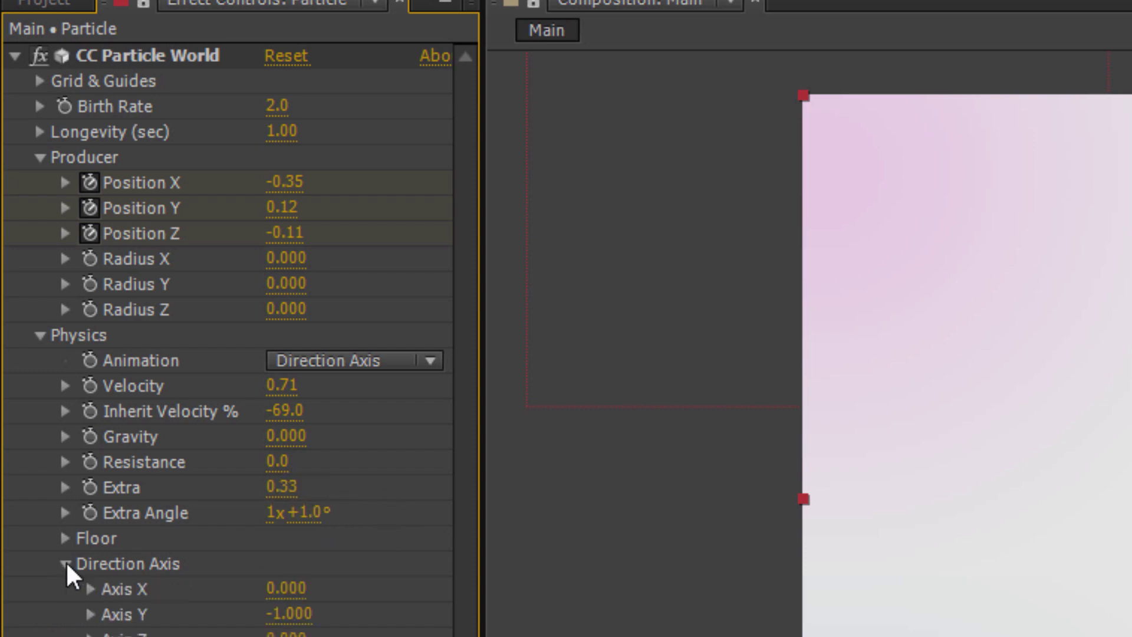
pyautogui.scroll(-2, 303, 576)
pyautogui.click(301, 555)
pyautogui.write('.485')
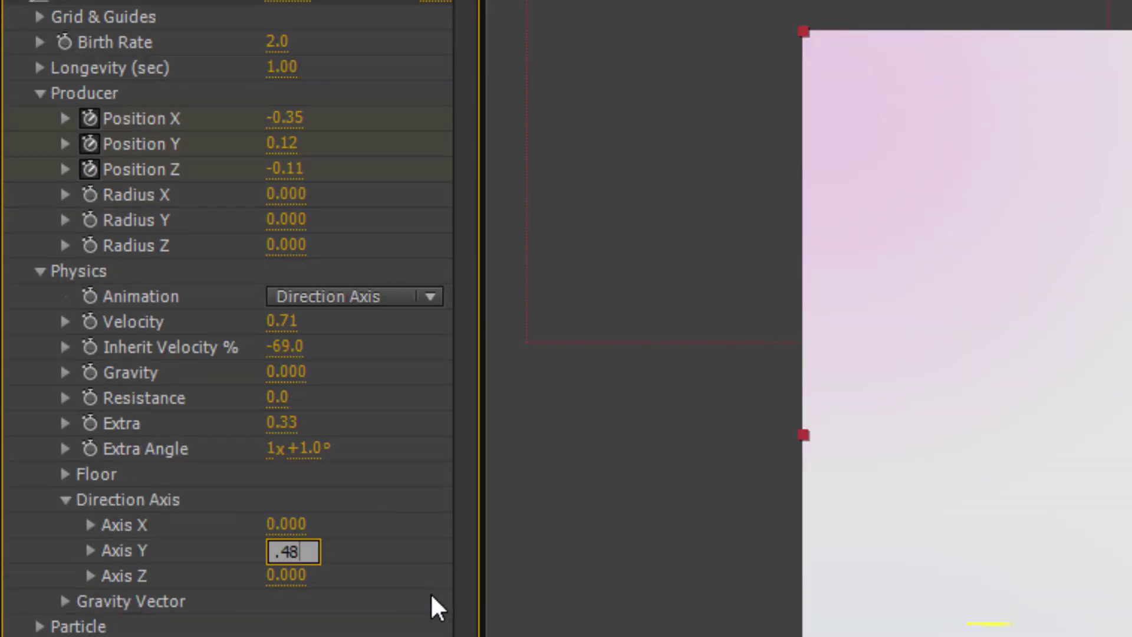
pyautogui.click(366, 550)
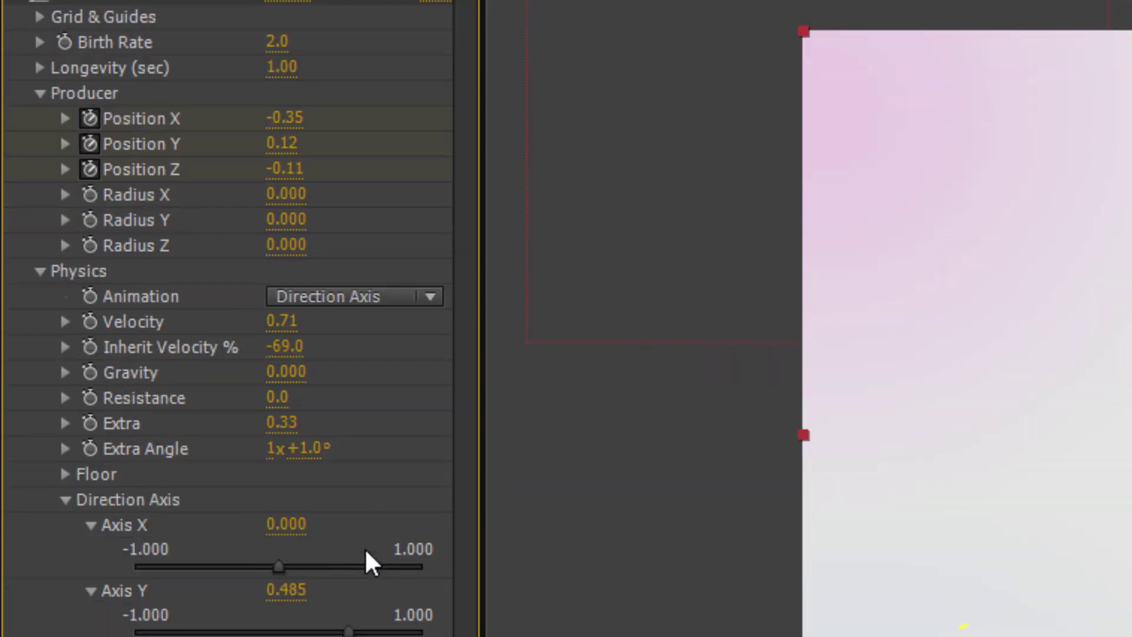
pyautogui.click(90, 523)
pyautogui.click(67, 500)
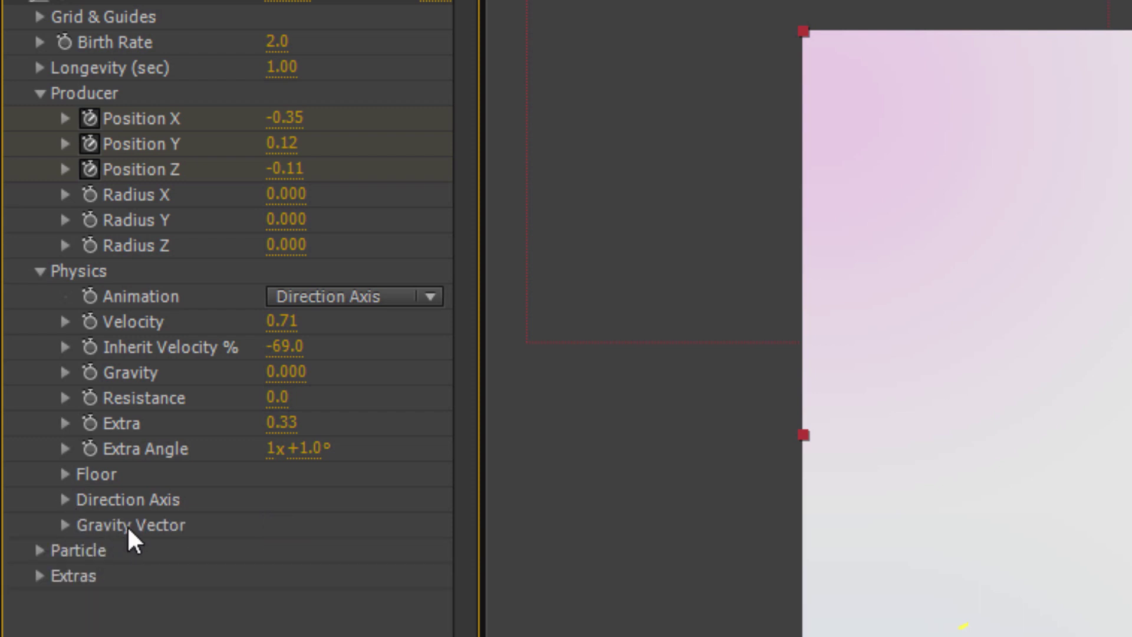
# Change the Particle Type to TriPolygon in the effect's Particle settings.
pyautogui.click(44, 547)
pyautogui.scroll(-3, 44, 547)
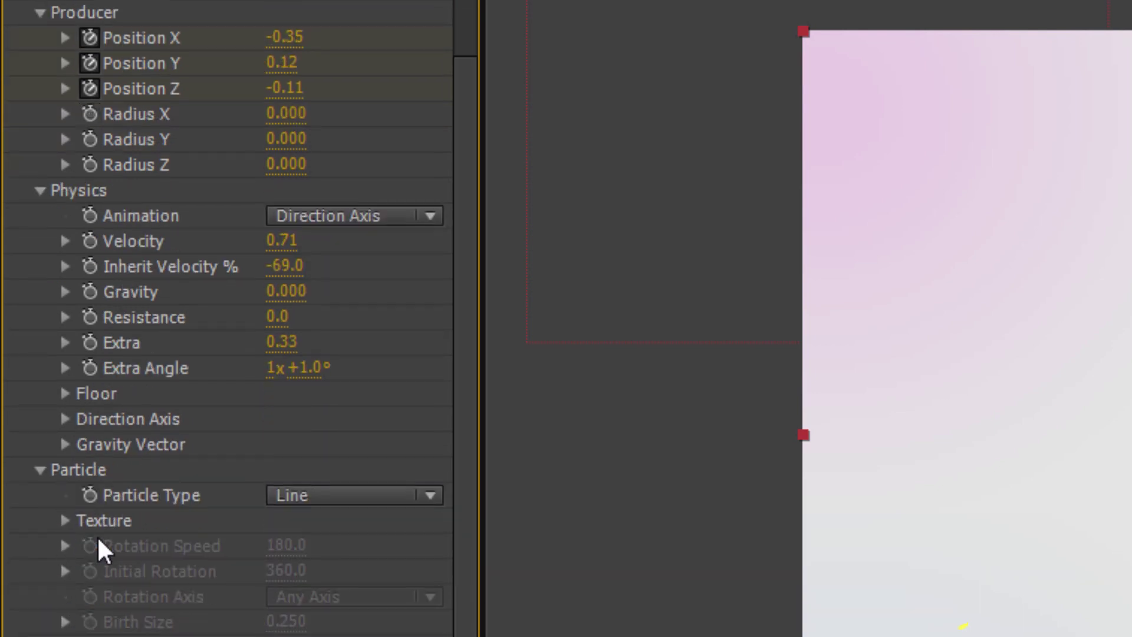
pyautogui.click(345, 496)
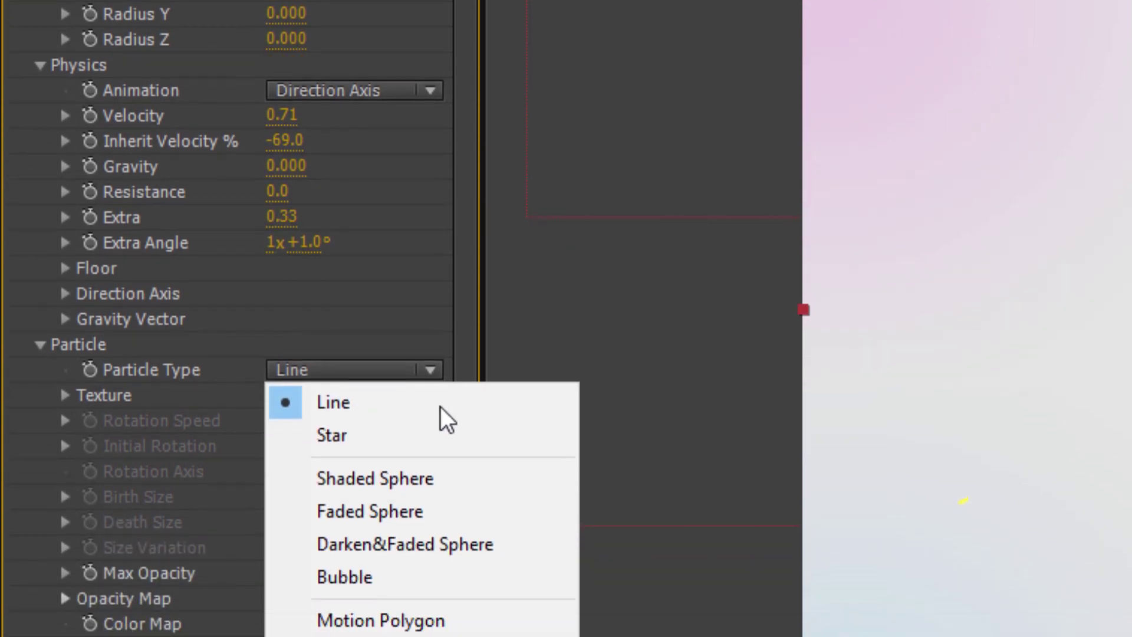
pyautogui.click(489, 469)
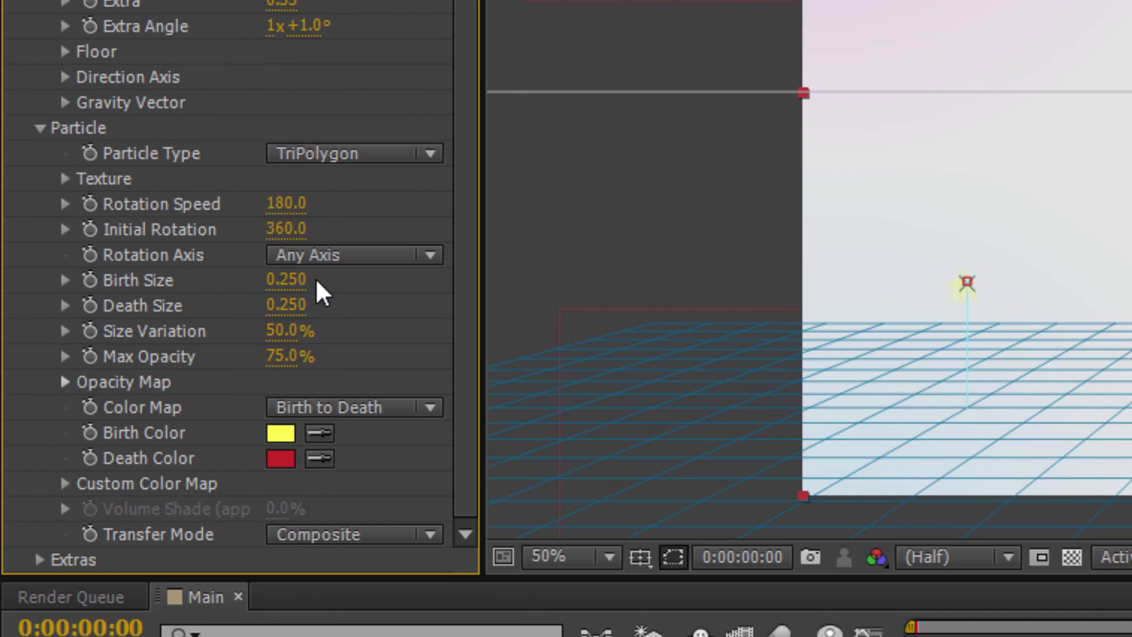
# Set the particles' Birth Size to 0 and Death Size to 0.16.
pyautogui.click(287, 281)
pyautogui.write('0')
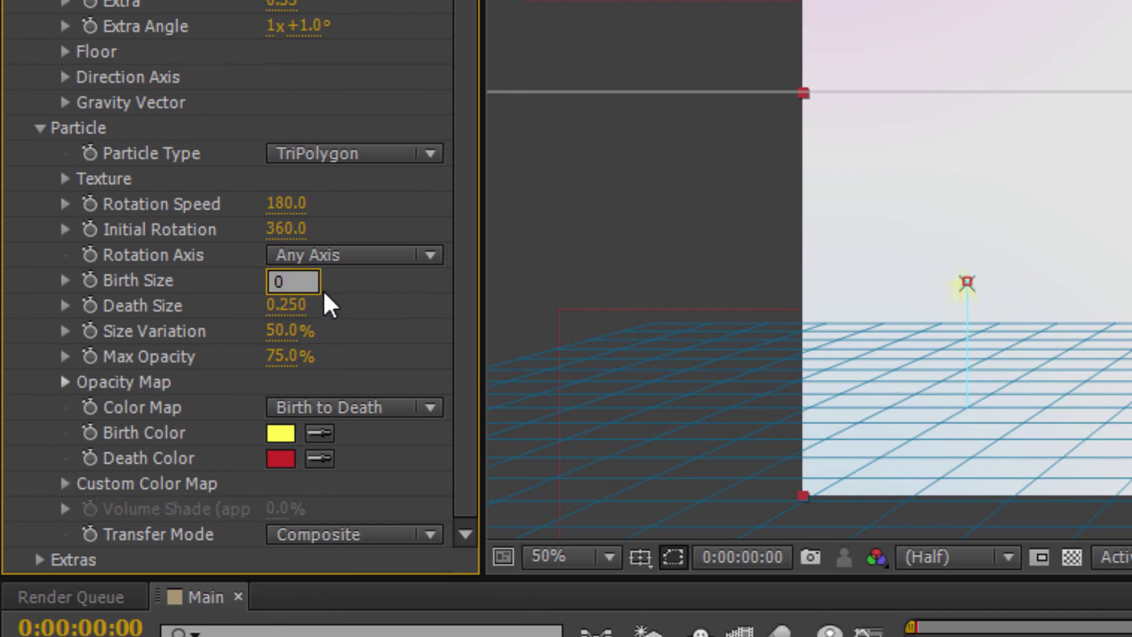
pyautogui.press('Return')
pyautogui.click(286, 306)
pyautogui.write('.16')
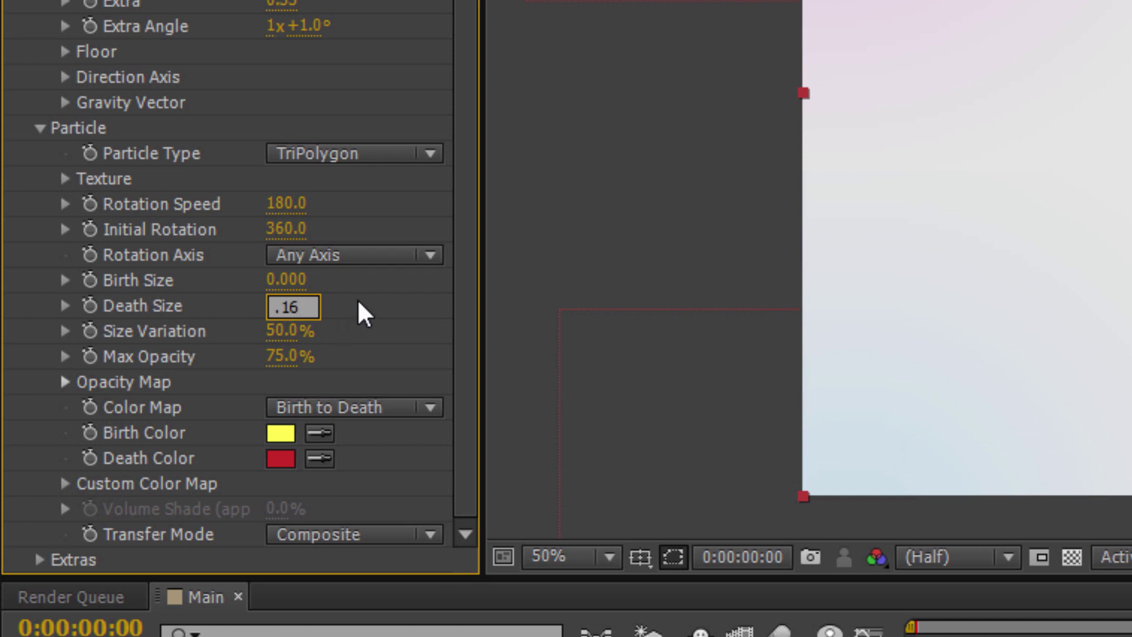
pyautogui.press('Return')
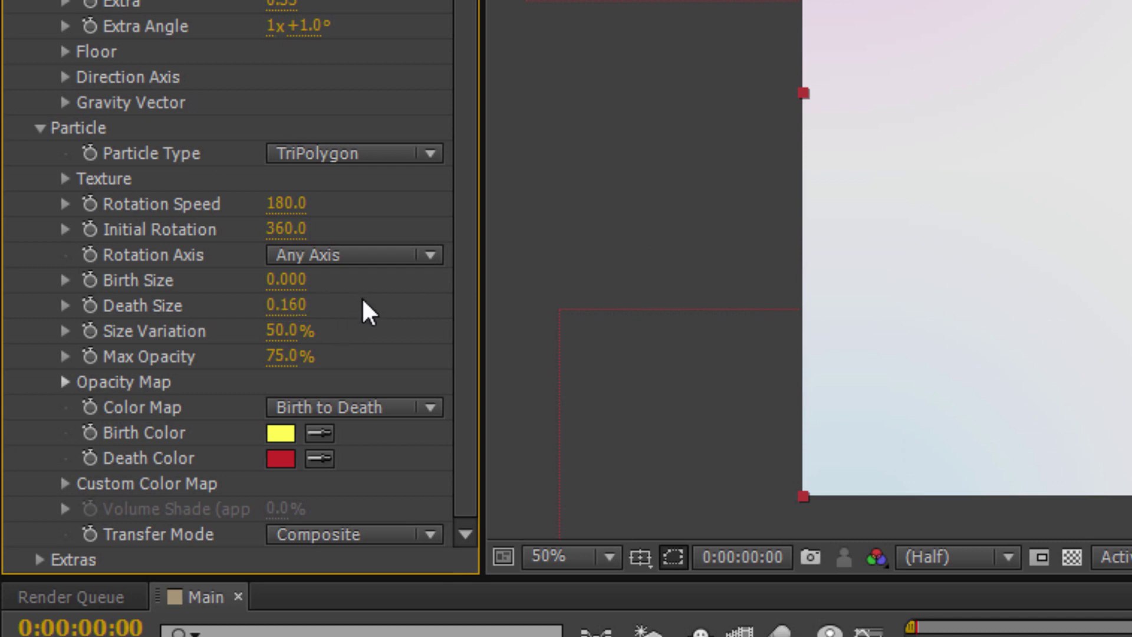
# Set the particles' Size Variation to 53% and Max Opacity to 71%.
pyautogui.click(287, 331)
pyautogui.write('53')
pyautogui.press('Return')
pyautogui.click(279, 351)
pyautogui.write('71')
pyautogui.press('Return')
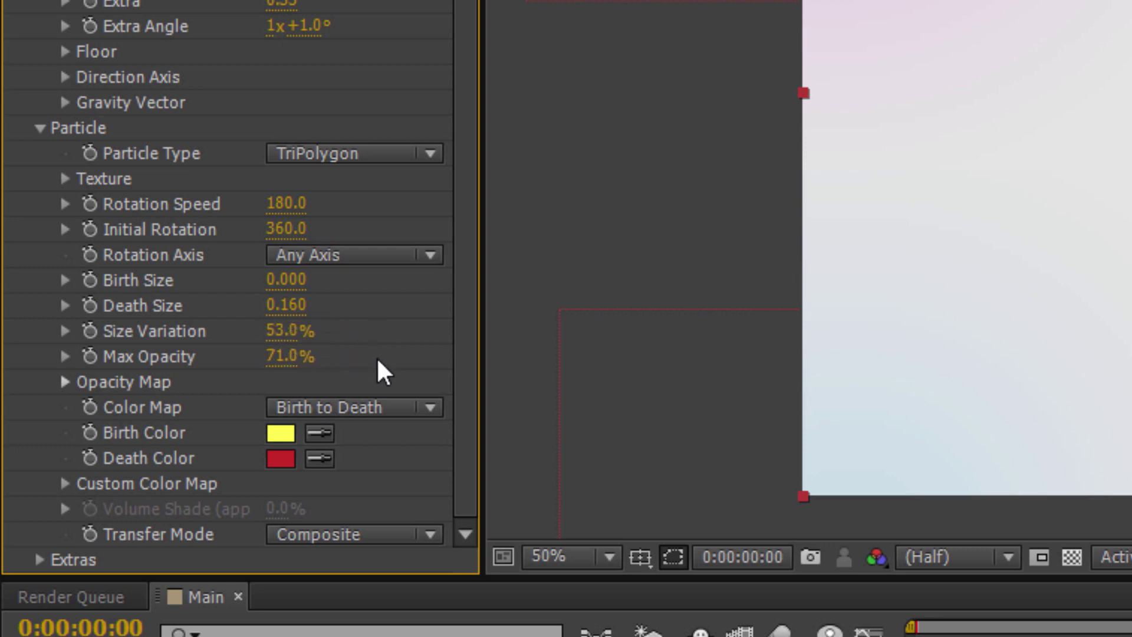
# Set the particles' Birth Color to C0FF00 and Death Color to 00FFF0.
pyautogui.scroll(3, 378, 360)
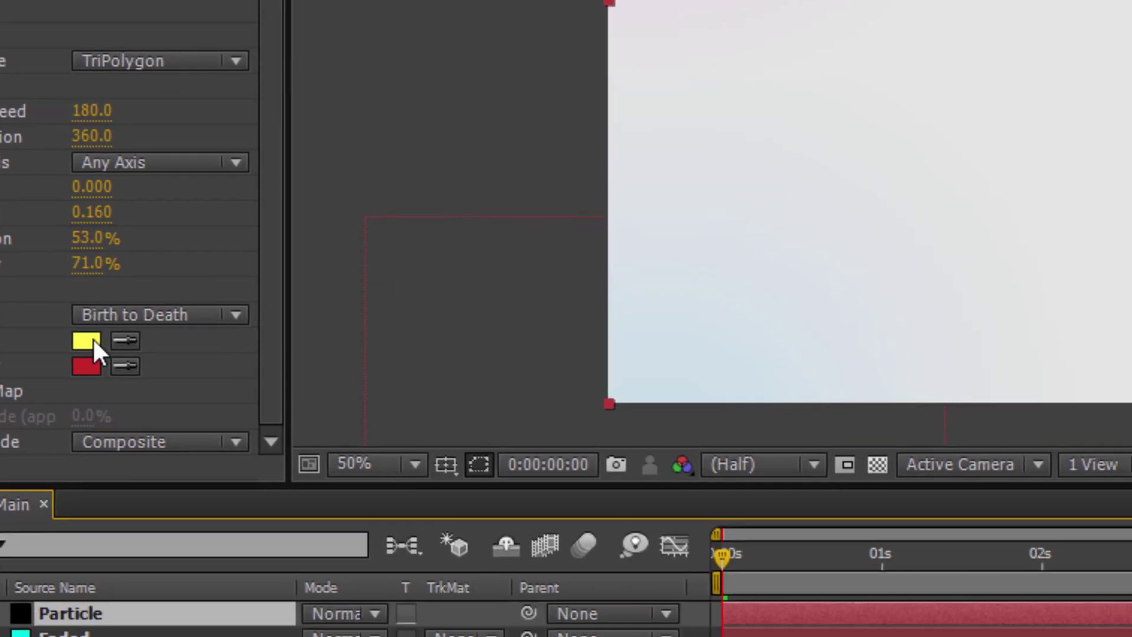
pyautogui.click(280, 515)
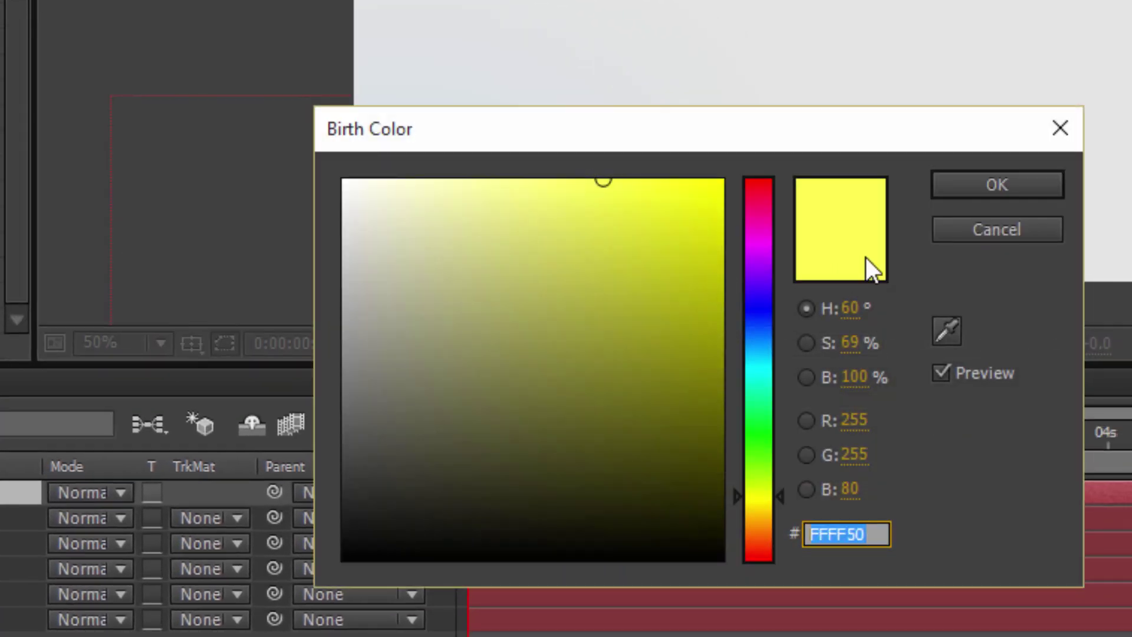
pyautogui.write('C0FF00')
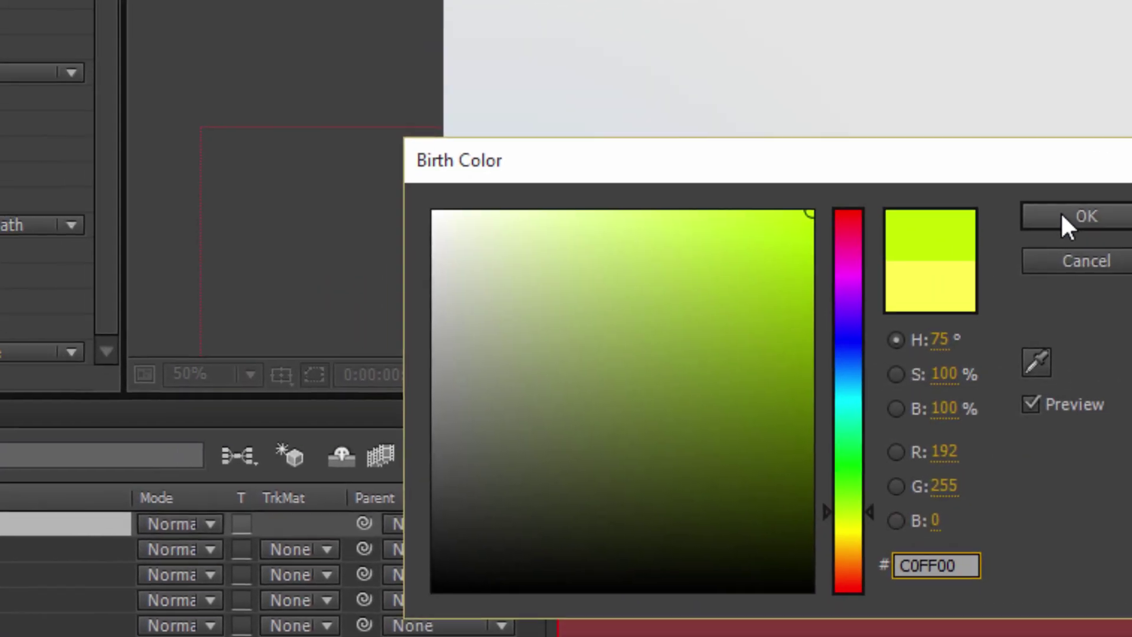
pyautogui.click(991, 189)
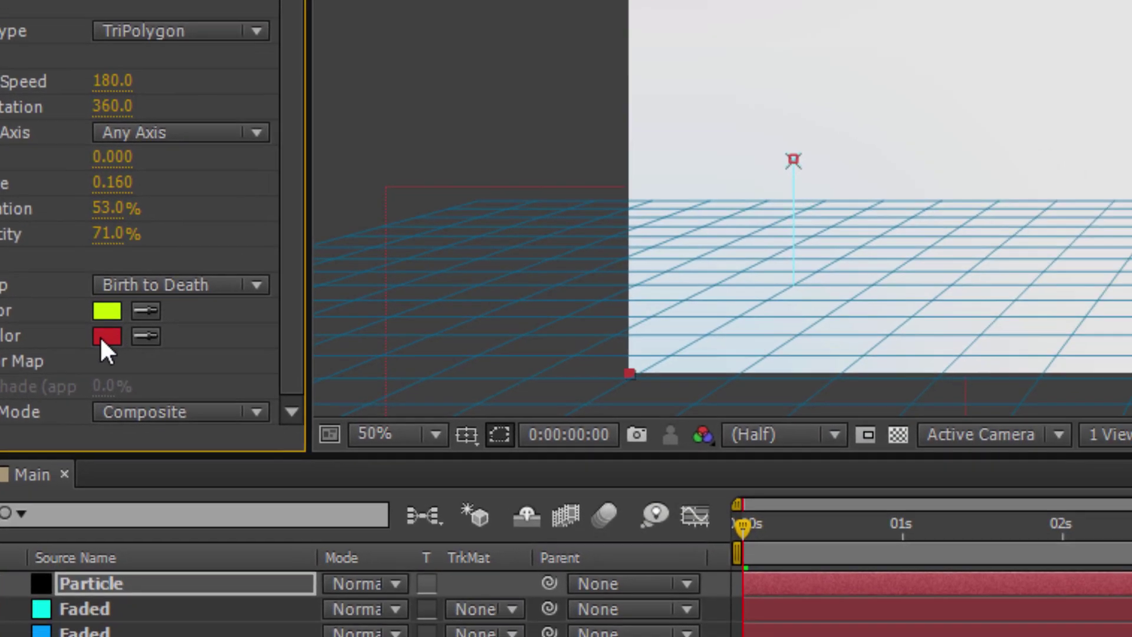
pyautogui.click(281, 403)
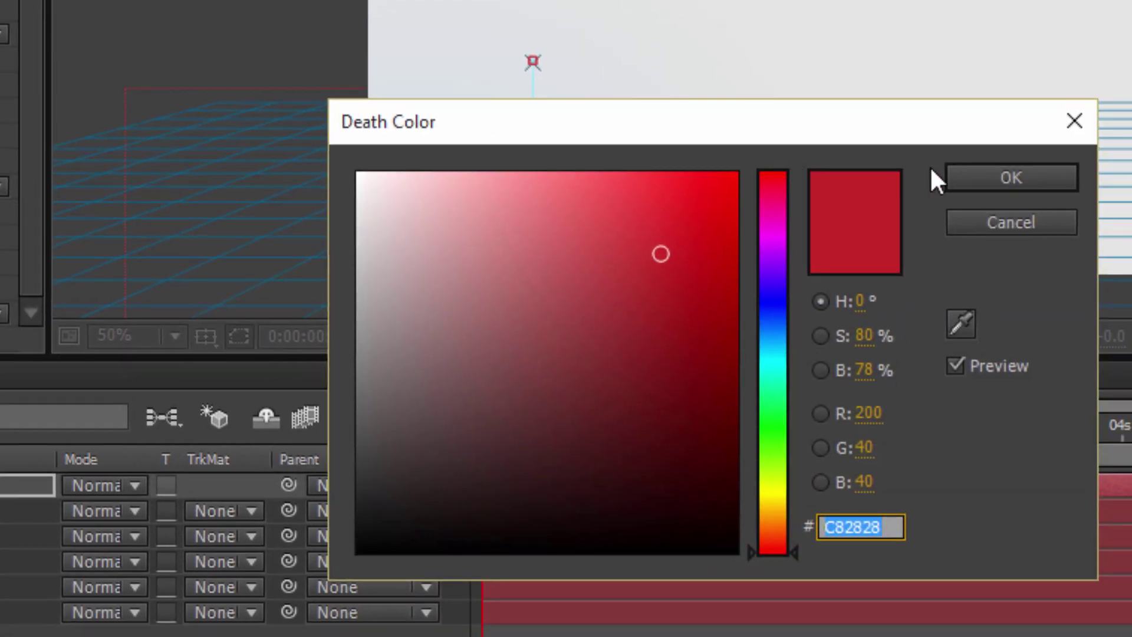
pyautogui.write('00FFF0')
pyautogui.click(1054, 194)
# Slide the Particle layer to begin before the composition starts and extend its end to the 10-second mark.
pyautogui.click(128, 487)
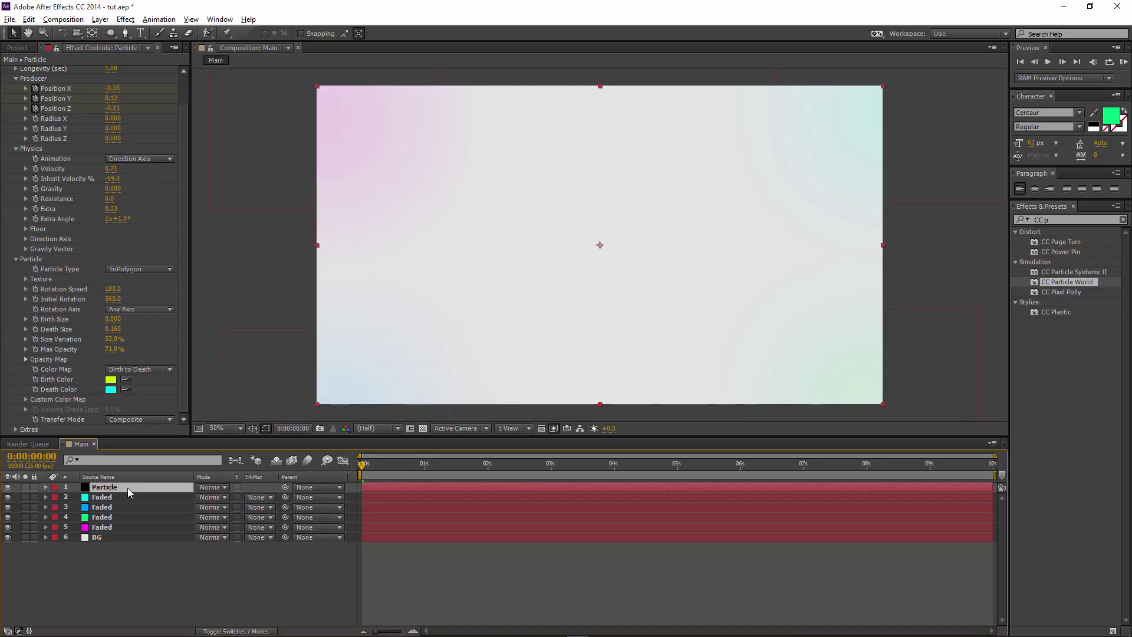
pyautogui.press('u')
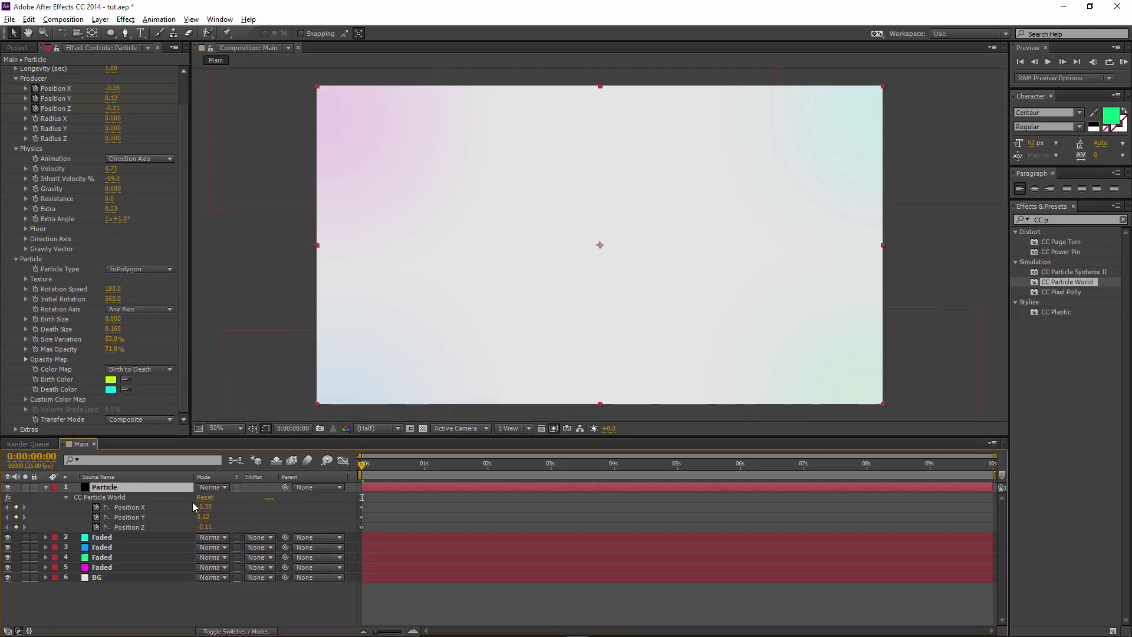
pyautogui.moveTo(372, 503); pyautogui.dragTo(364, 534)
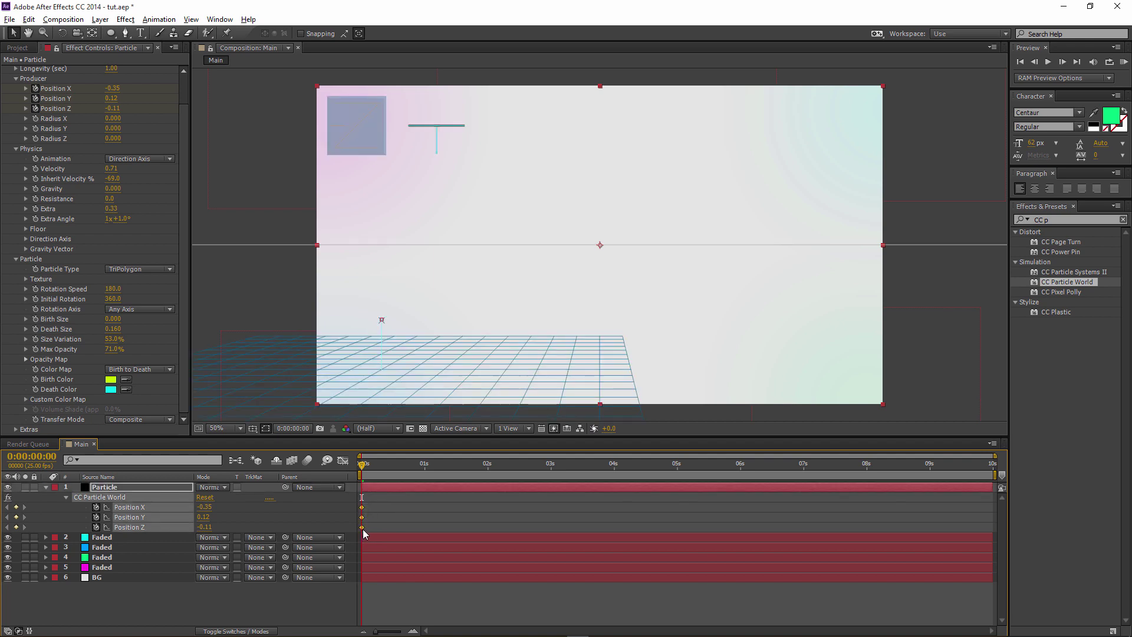
pyautogui.moveTo(437, 489); pyautogui.dragTo(391, 497)
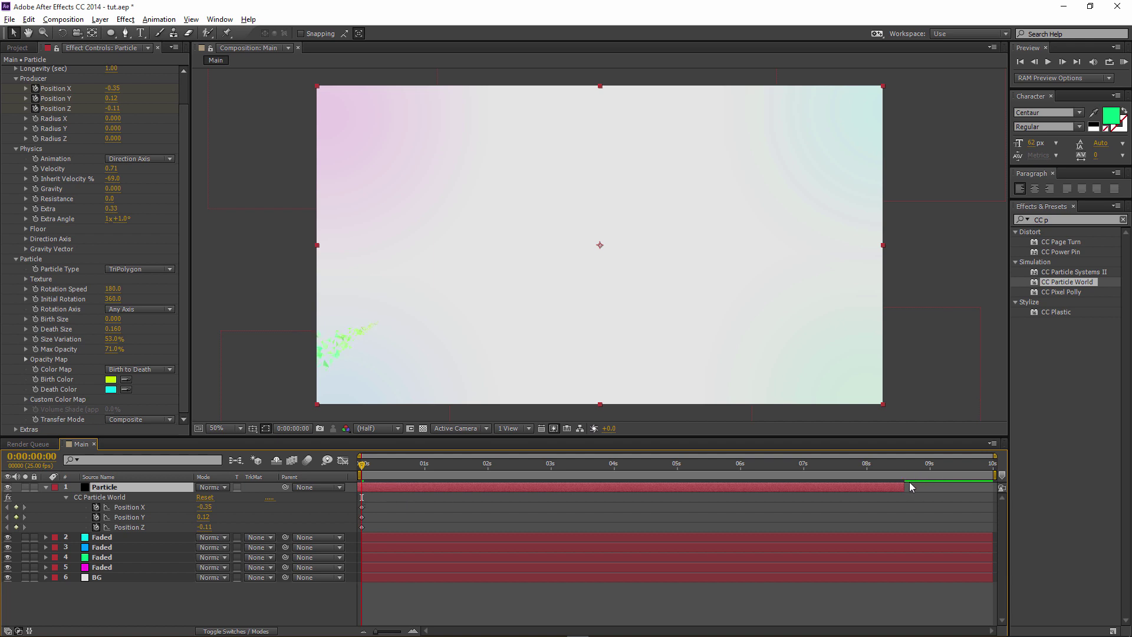
pyautogui.moveTo(904, 487); pyautogui.dragTo(995, 489)
pyautogui.moveTo(361, 467)
pyautogui.mouseDown()
pyautogui.moveTo(462, 468)
pyautogui.moveTo(361, 469)
pyautogui.mouseUp()
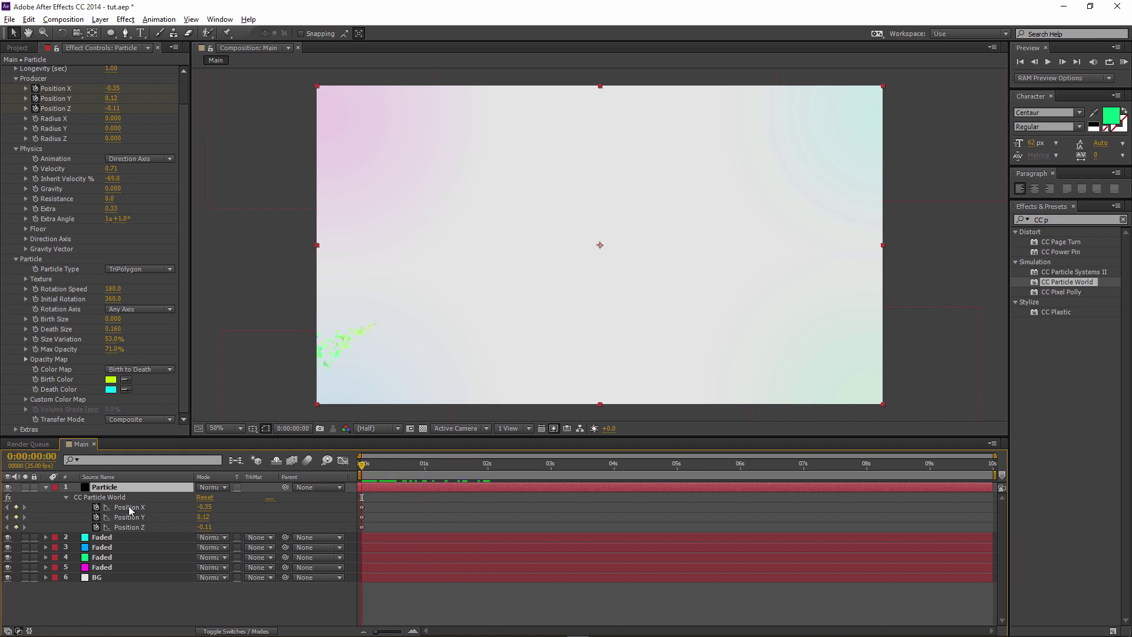
# Collapse the Physics and Producer groups of CC Particle World.
pyautogui.scroll(1, 71, 302)
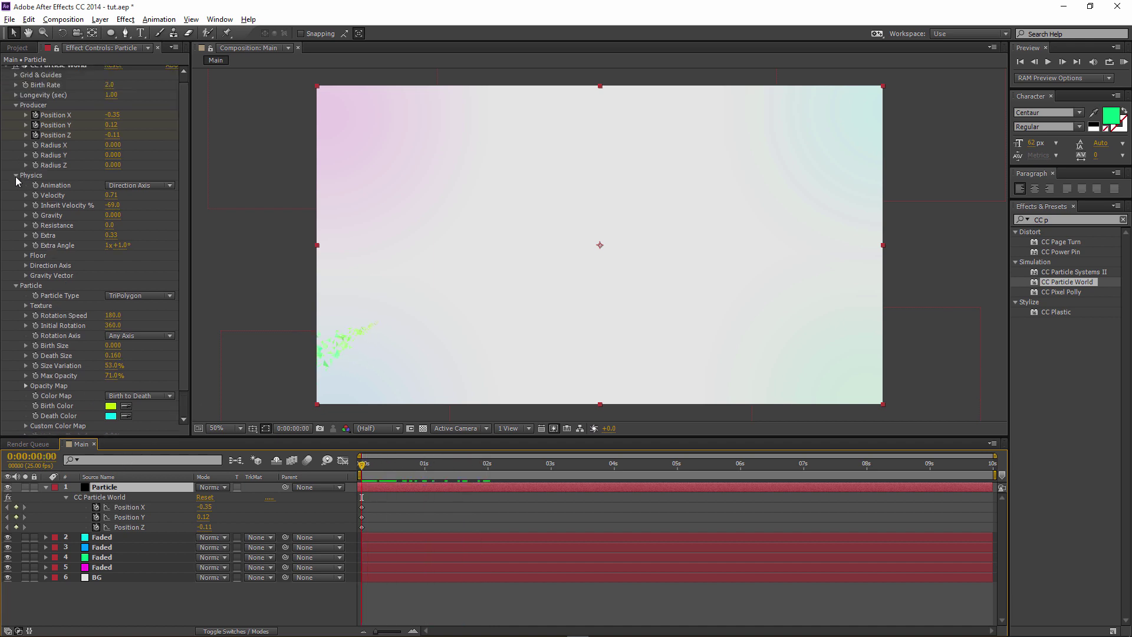
pyautogui.click(16, 176)
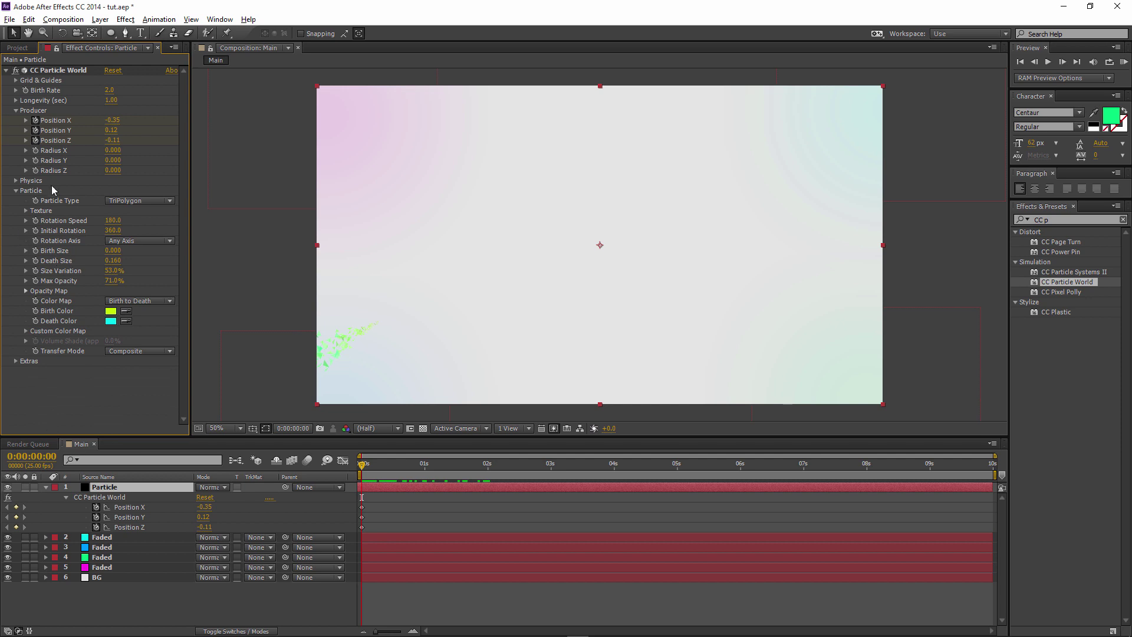
pyautogui.click(17, 112)
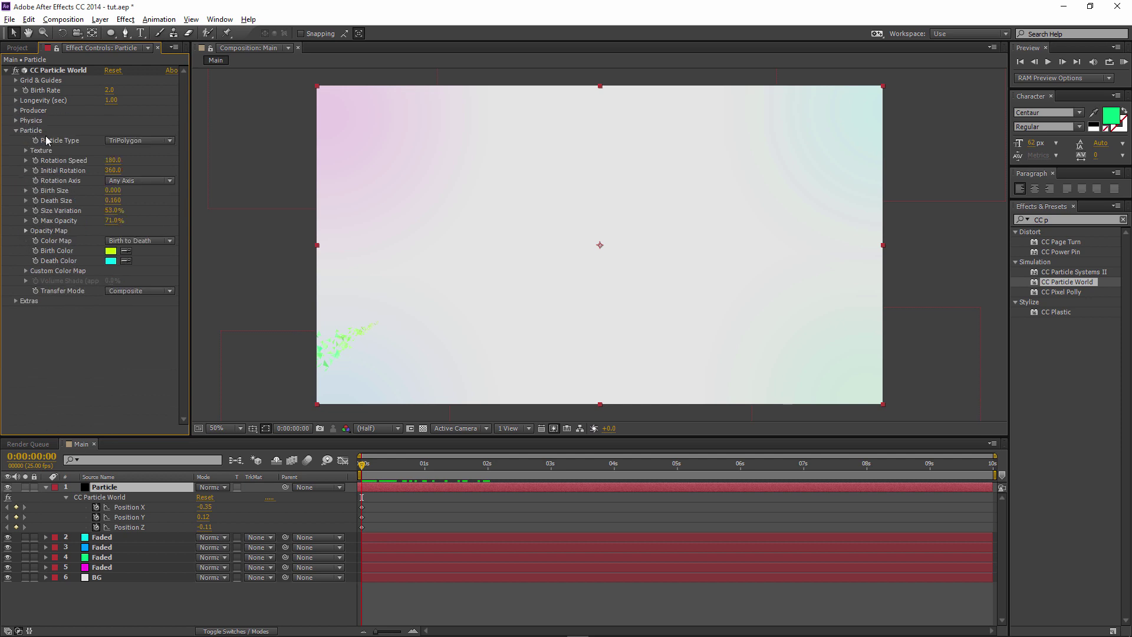
# Duplicate the Particle layer and change the copy's Birth Color to magenta pink.
pyautogui.click(126, 487)
pyautogui.hotkey('ctrl', 'd')
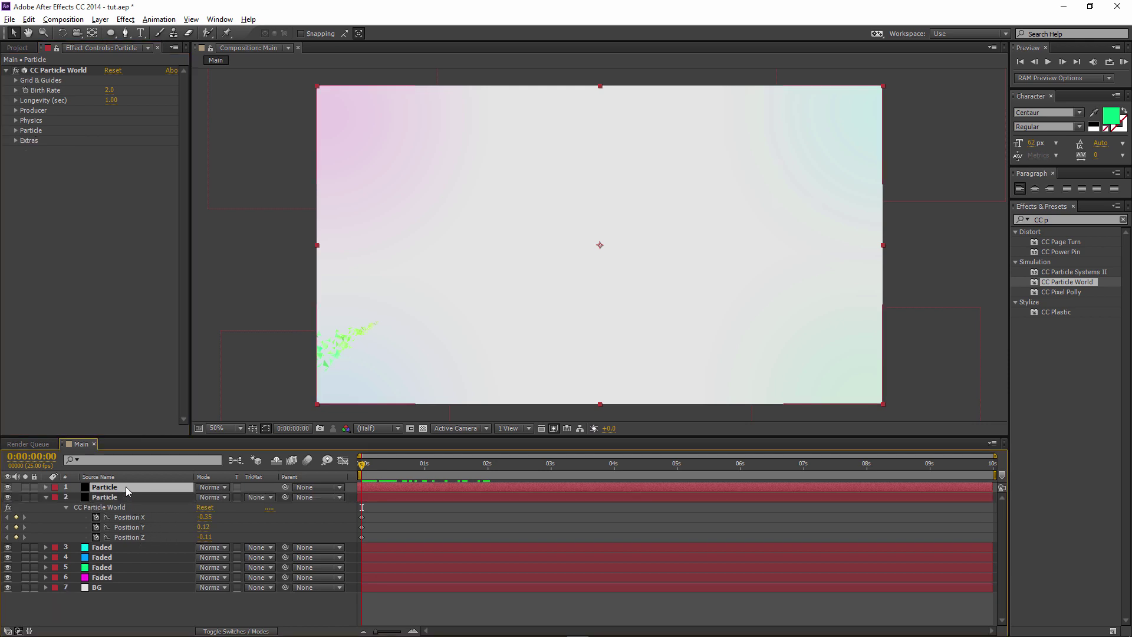
pyautogui.click(16, 130)
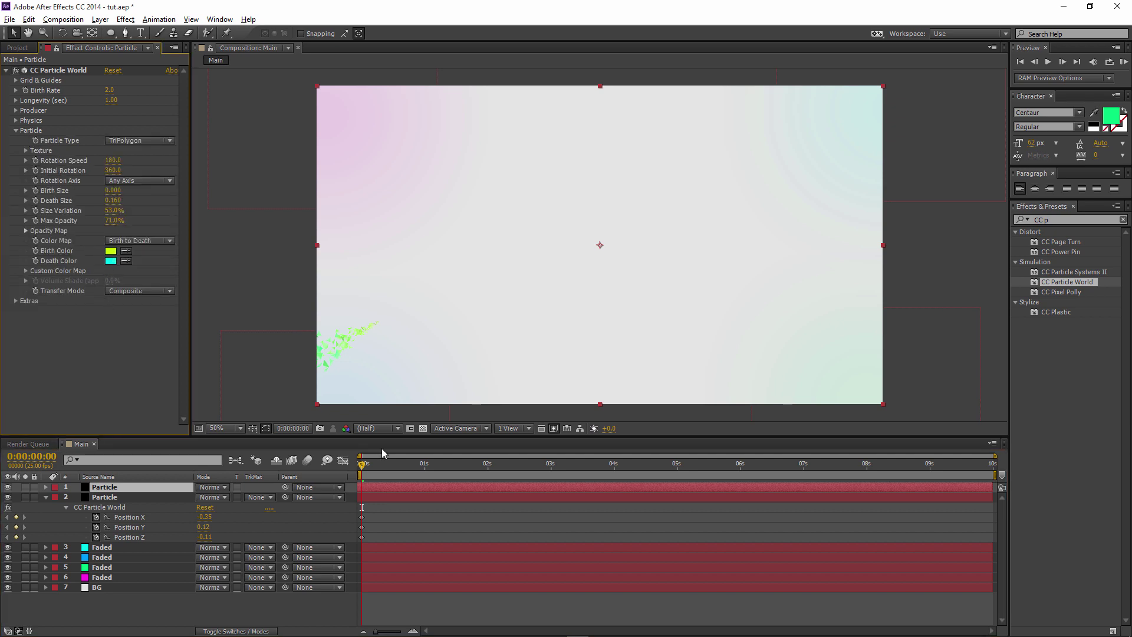
pyautogui.click(110, 251)
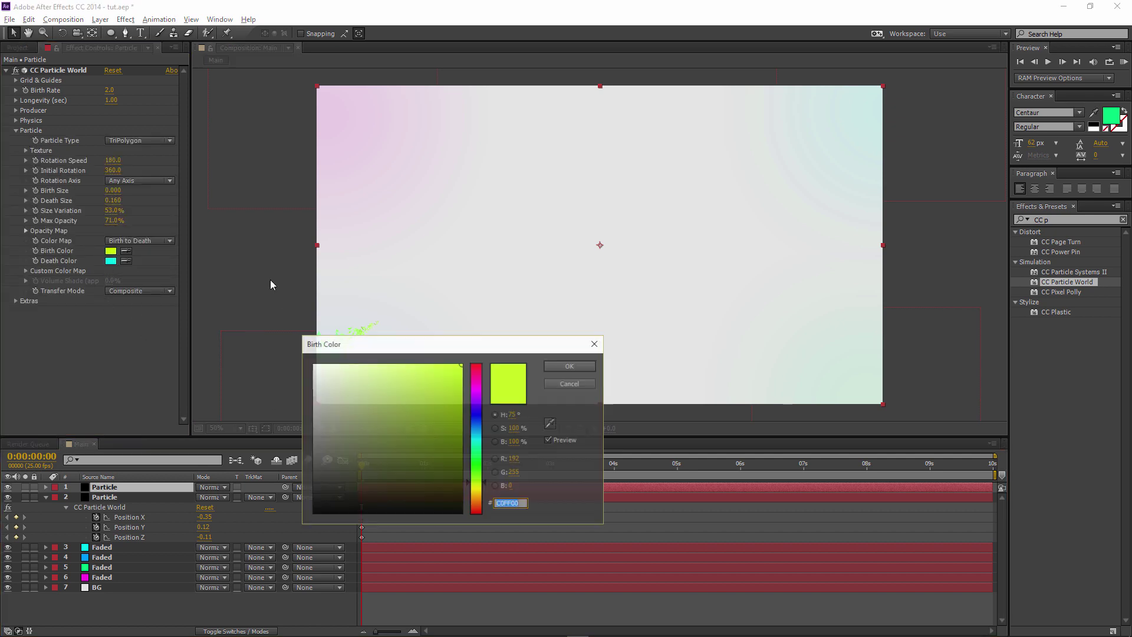
pyautogui.click(475, 382)
pyautogui.click(570, 366)
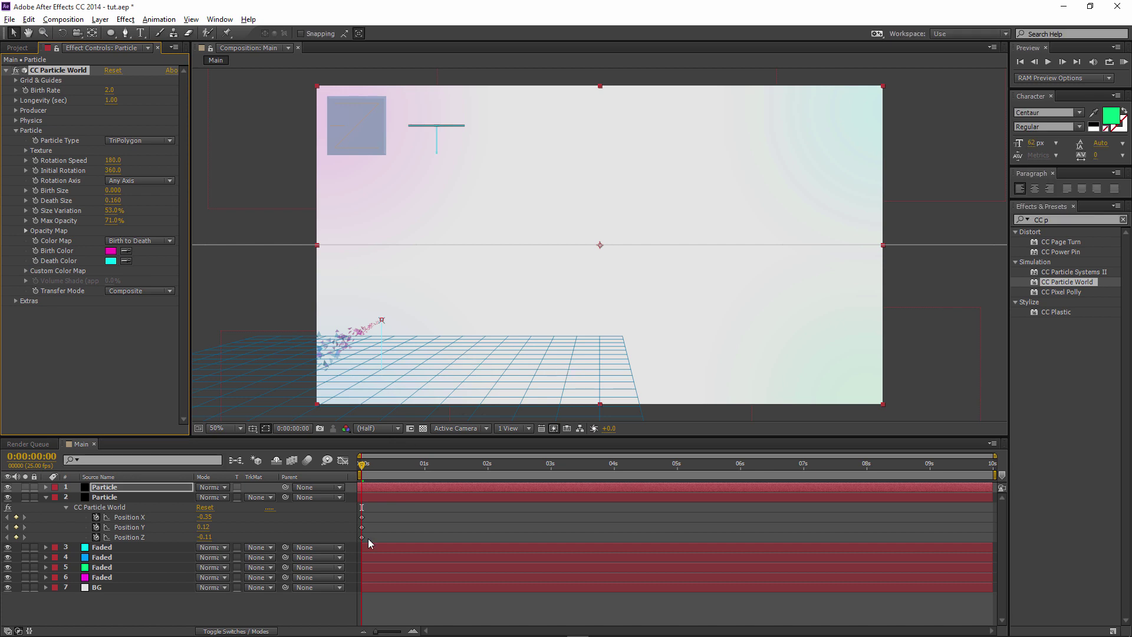
# Reveal the duplicated Particle layer's keyframed properties and set its Death Color to blue 0036FF.
pyautogui.click(144, 487)
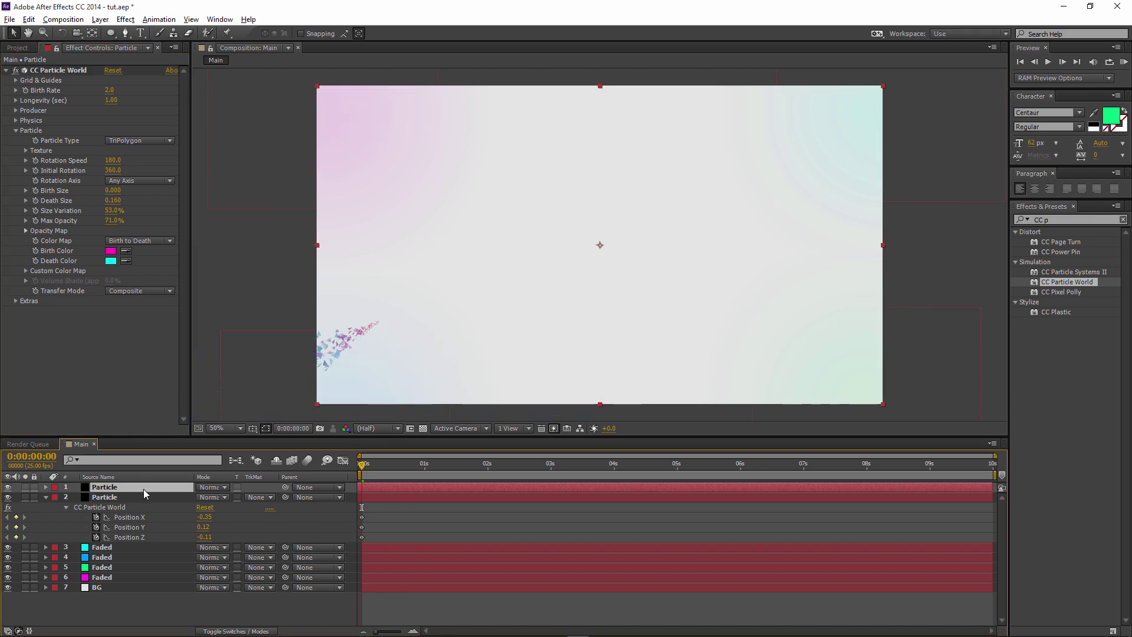
pyautogui.press('u')
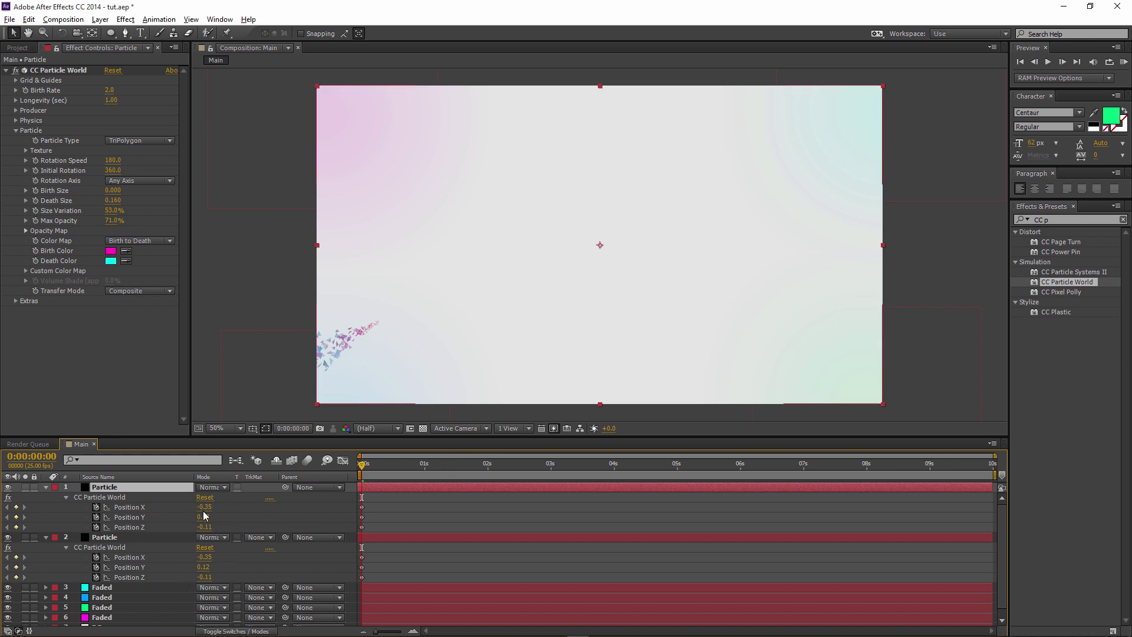
pyautogui.click(111, 260)
pyautogui.click(463, 362)
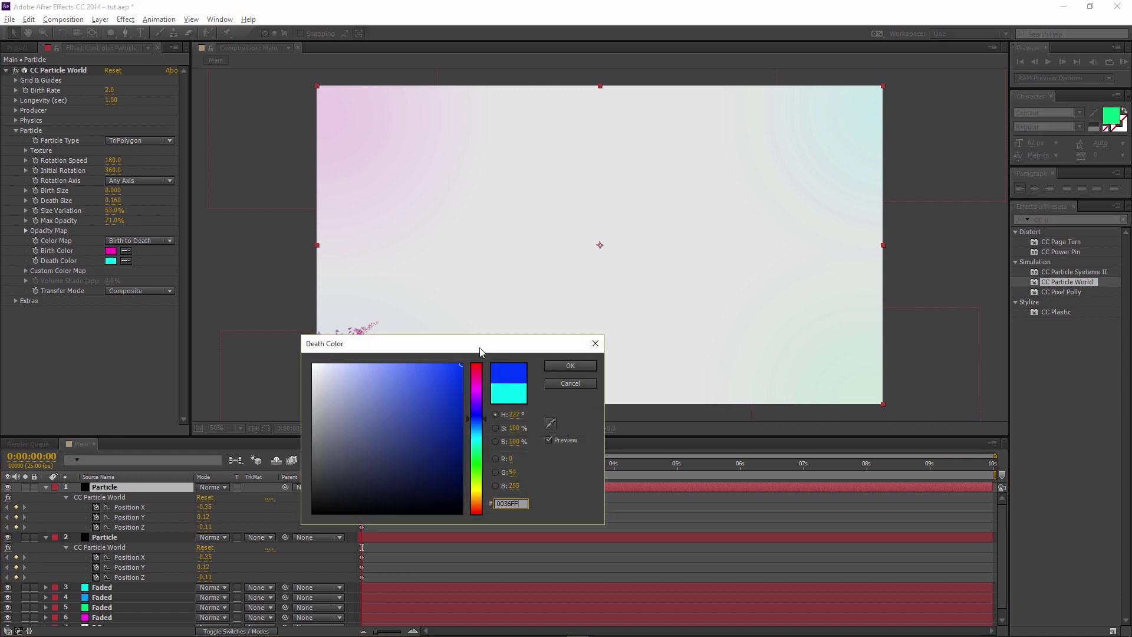
pyautogui.click(571, 364)
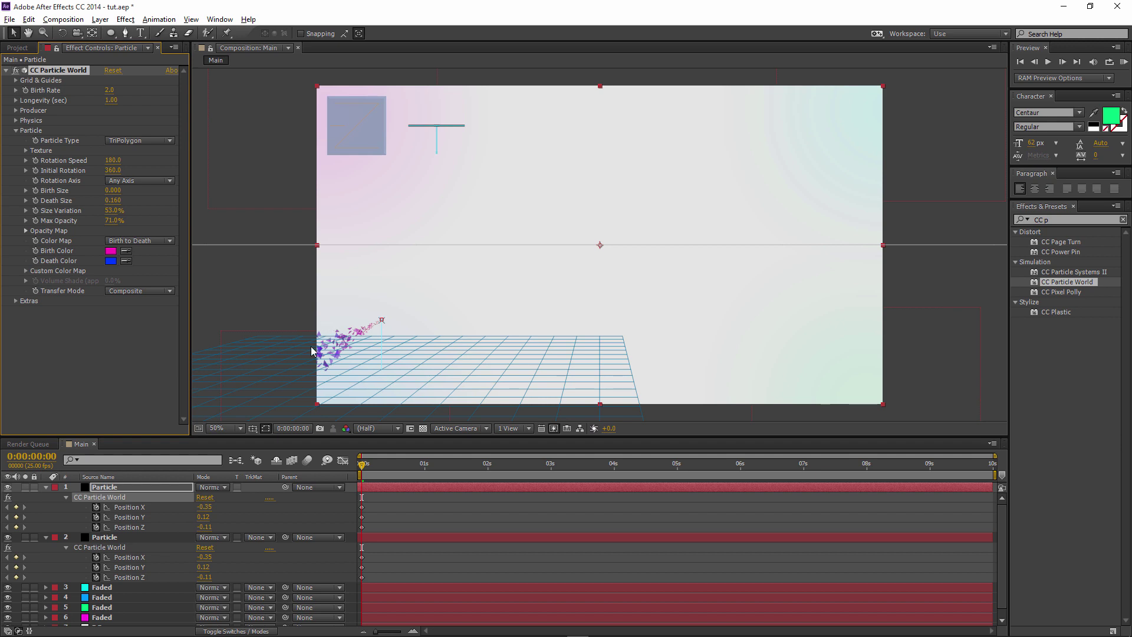
# Duplicate the pink-and-blue Particle layer twice and reveal the keyframed Position properties of both copies.
pyautogui.click(127, 487)
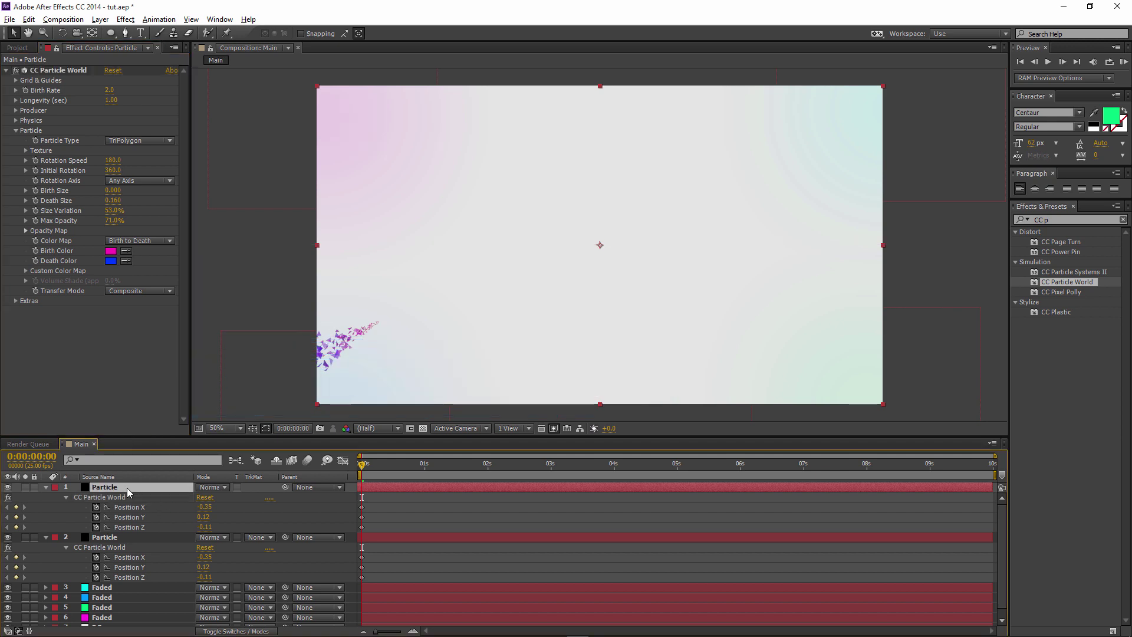
pyautogui.hotkey('ctrl', 'd')
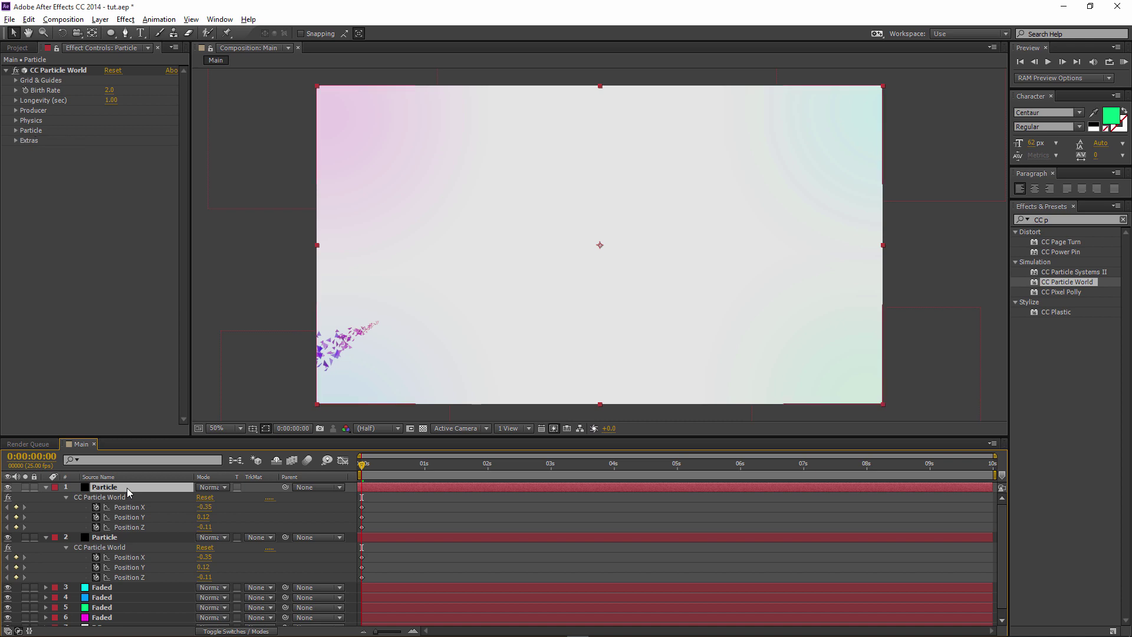
pyautogui.hotkey('ctrl', 'd')
pyautogui.click(117, 494)
pyautogui.keyDown('shift'); pyautogui.click(118, 487); pyautogui.keyUp('shift')
pyautogui.press('u')
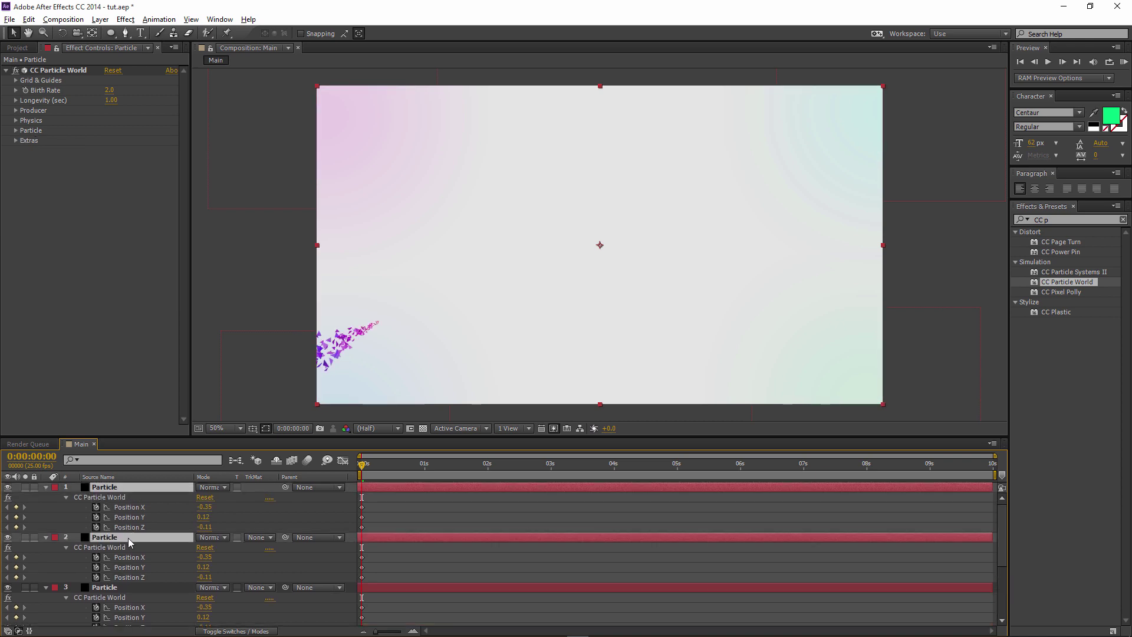
# Change the second Particle layer's Birth Color to a slightly different pink and its Death Color to yellow.
pyautogui.scroll(-1, 130, 537)
pyautogui.click(118, 557)
pyautogui.click(117, 506)
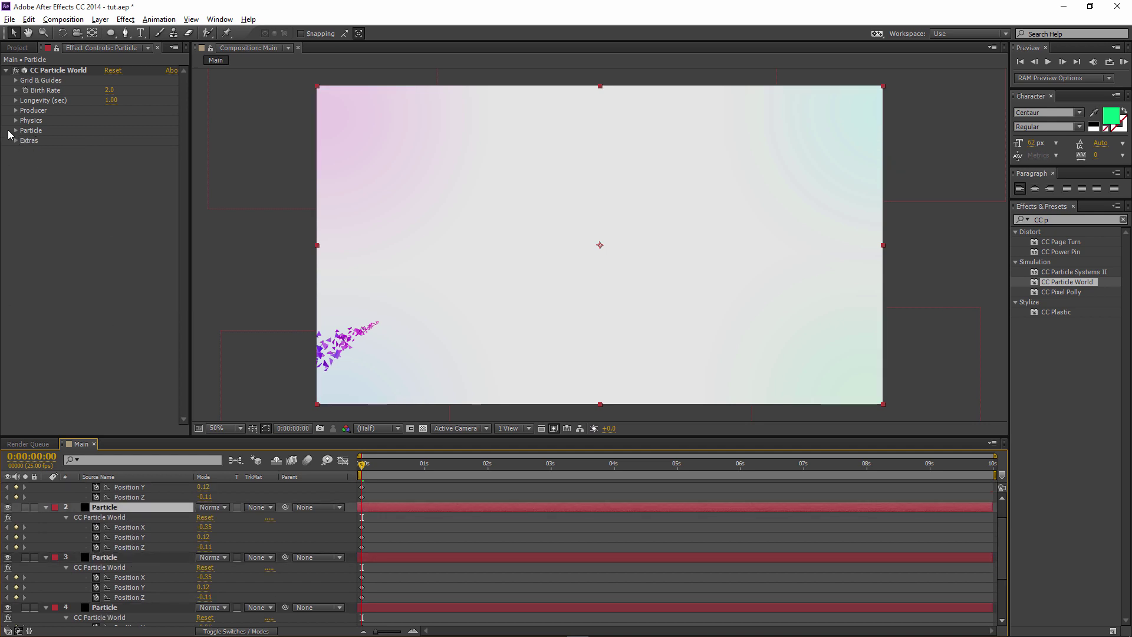
pyautogui.click(16, 131)
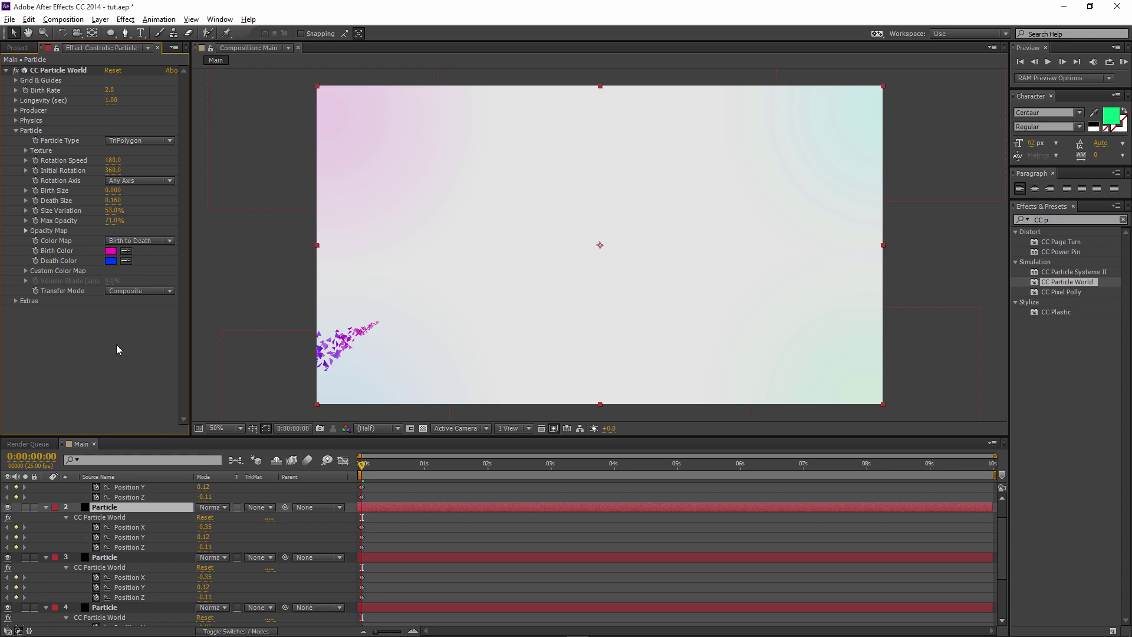
pyautogui.click(111, 252)
pyautogui.click(582, 367)
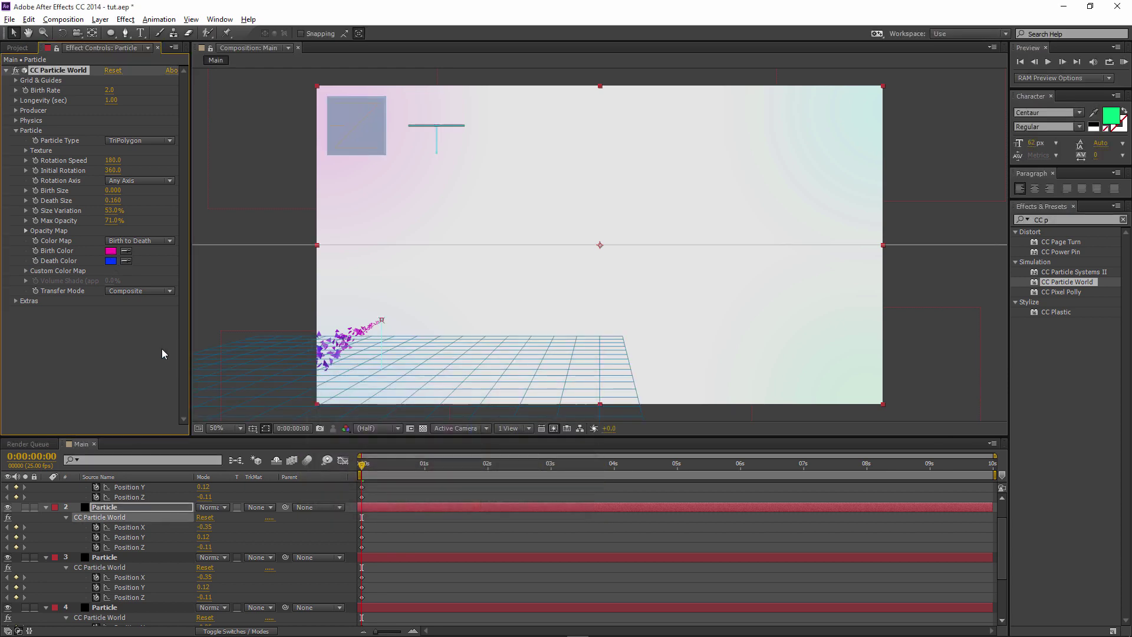
pyautogui.click(111, 261)
pyautogui.click(472, 480)
pyautogui.click(576, 366)
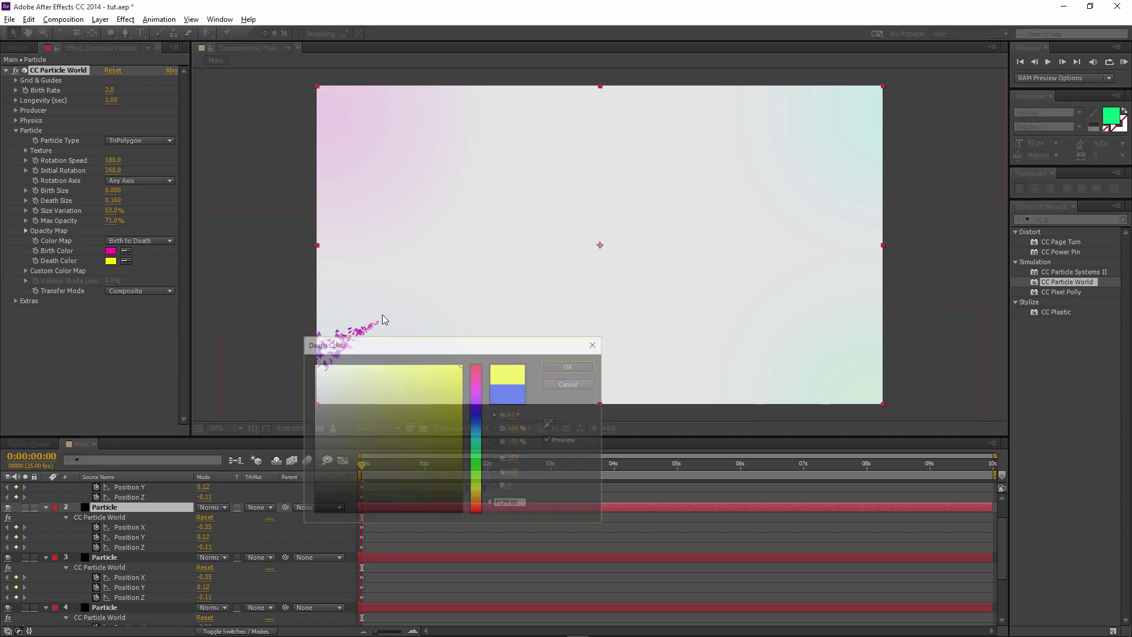
# Set the topmost Particle layer's Birth Color to blue 0036FF.
pyautogui.scroll(1, 118, 518)
pyautogui.click(118, 487)
pyautogui.click(16, 130)
pyautogui.click(111, 253)
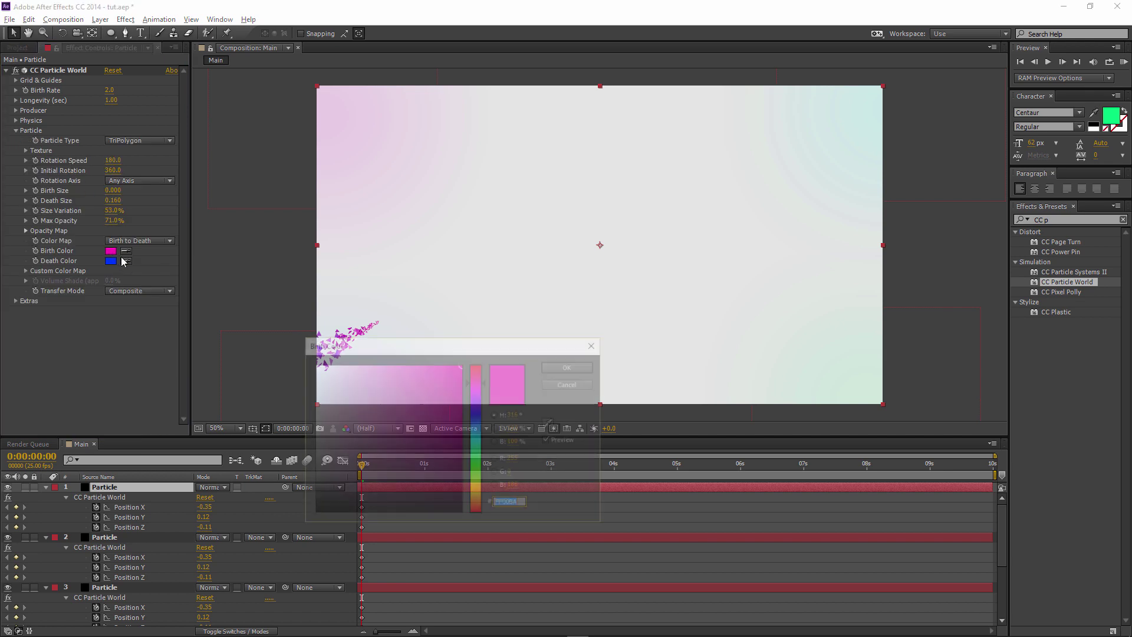
pyautogui.click(577, 366)
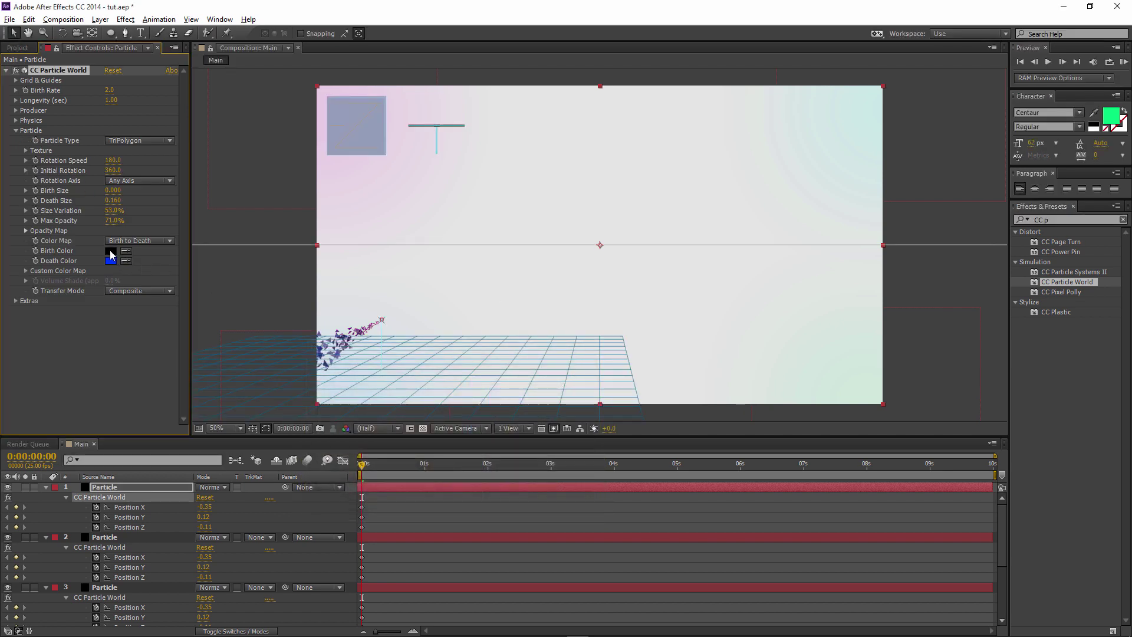
pyautogui.click(111, 251)
pyautogui.write('0036FF')
pyautogui.click(567, 366)
# Set the topmost Particle layer's Death Color to turquoise.
pyautogui.click(111, 261)
pyautogui.hotkey('ctrl', 'v')
pyautogui.click(571, 366)
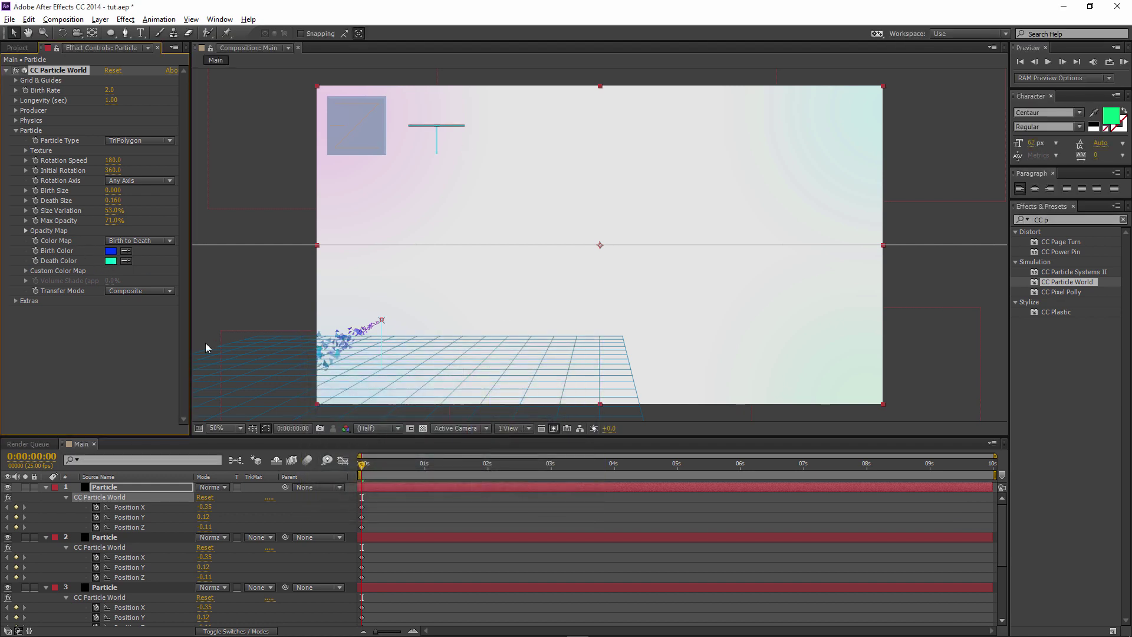
pyautogui.click(154, 350)
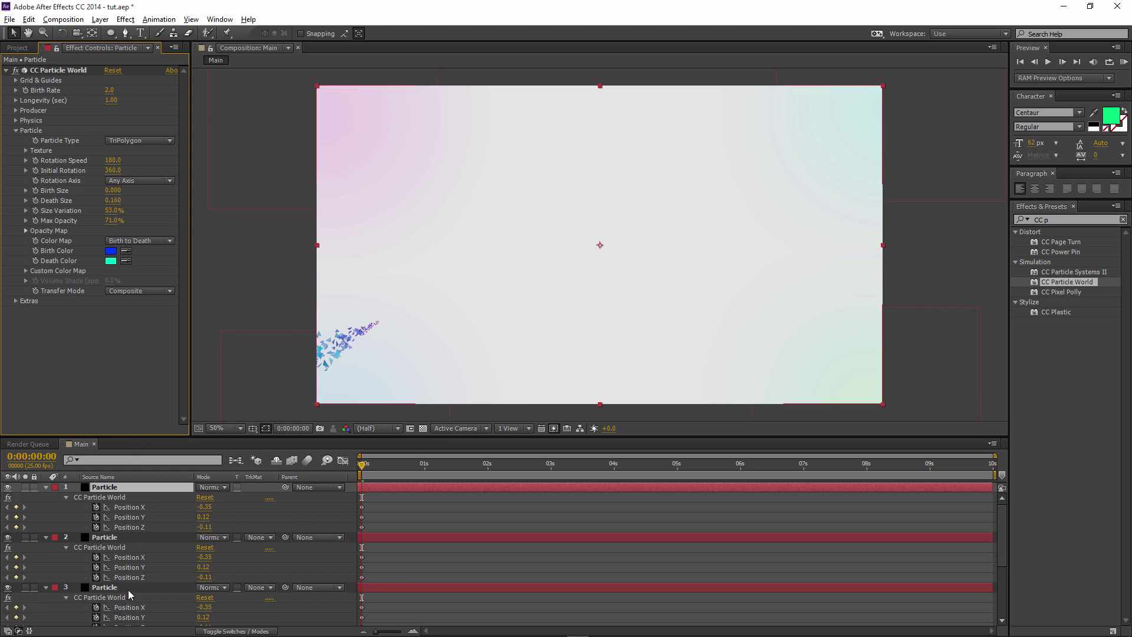
# Set the starting Position X of the third Particle layer to 0.18.
pyautogui.scroll(-1, 131, 593)
pyautogui.scroll(-2, 384, 585)
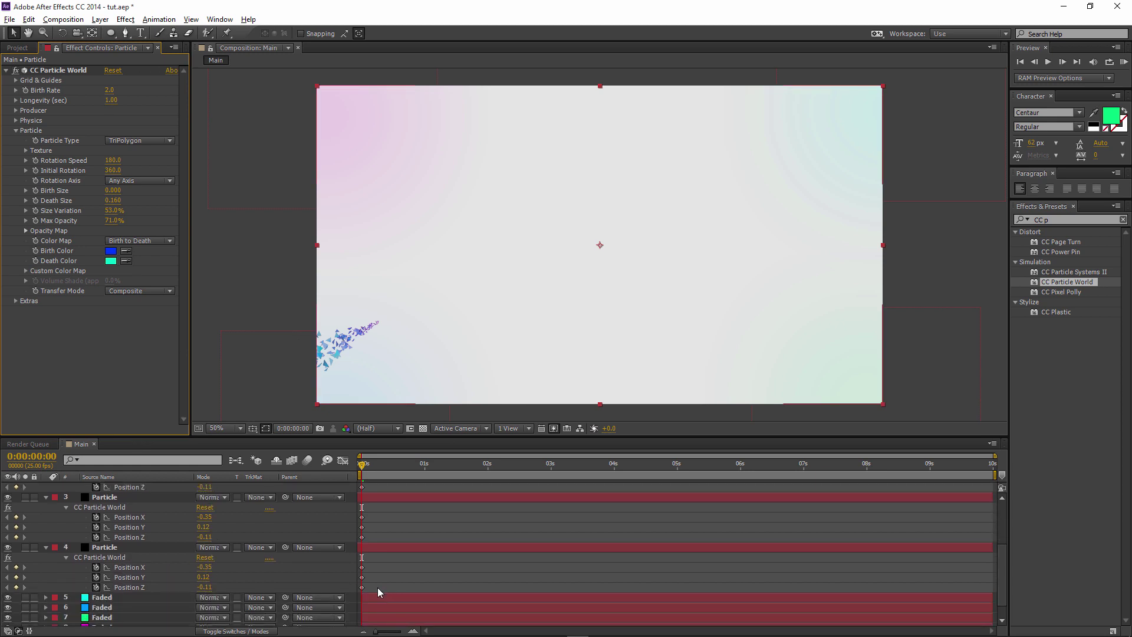
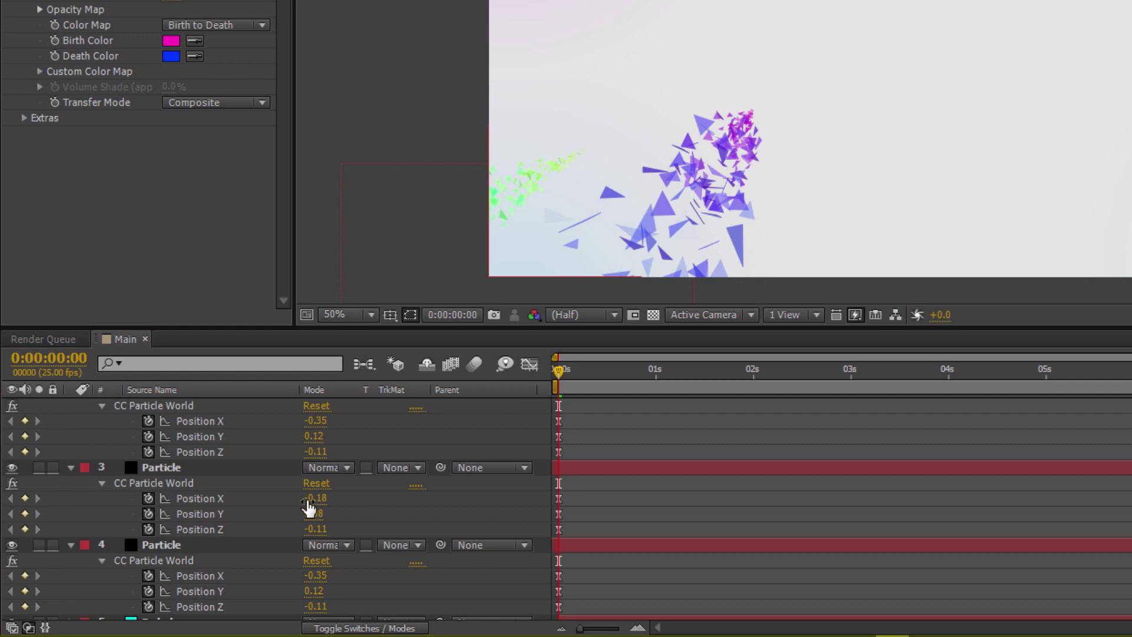
pyautogui.click(313, 498)
pyautogui.press('BackSpace')
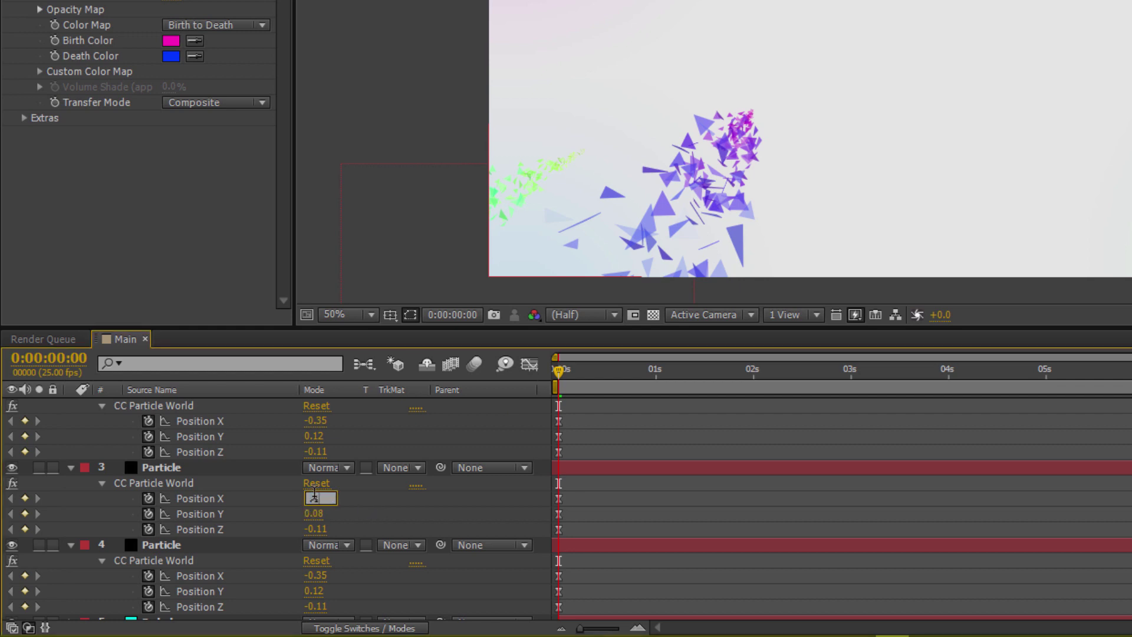
pyautogui.write('.18')
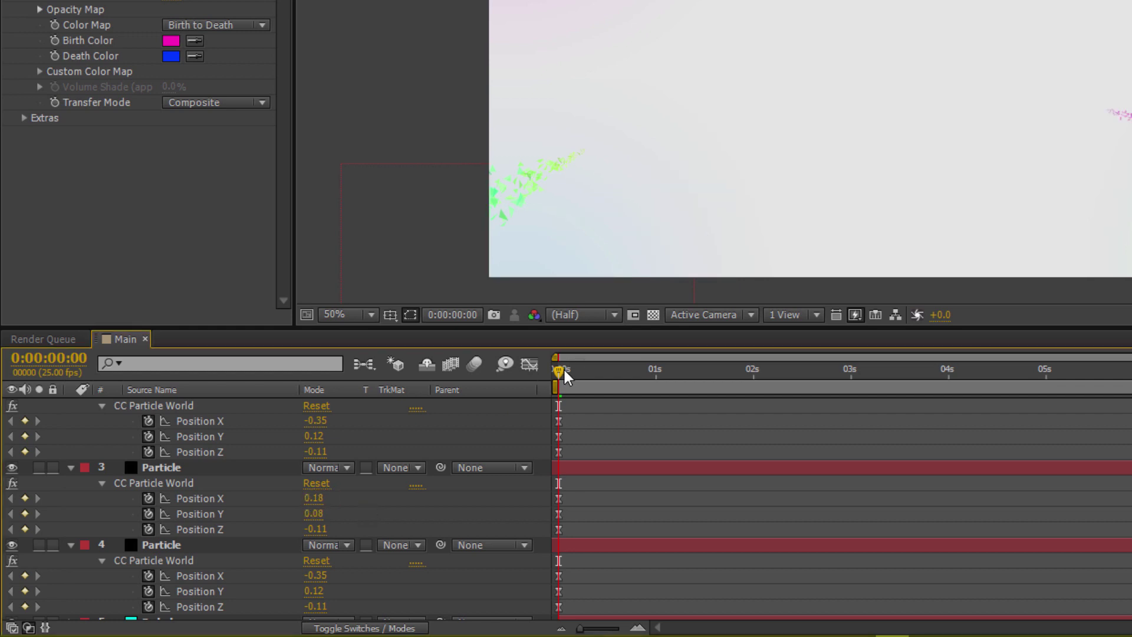
# At 0:00:01:16, keyframe the fourth Particle layer's Position X at -0.11 and Position Y at 0.06.
pyautogui.moveTo(564, 367); pyautogui.dragTo(723, 354)
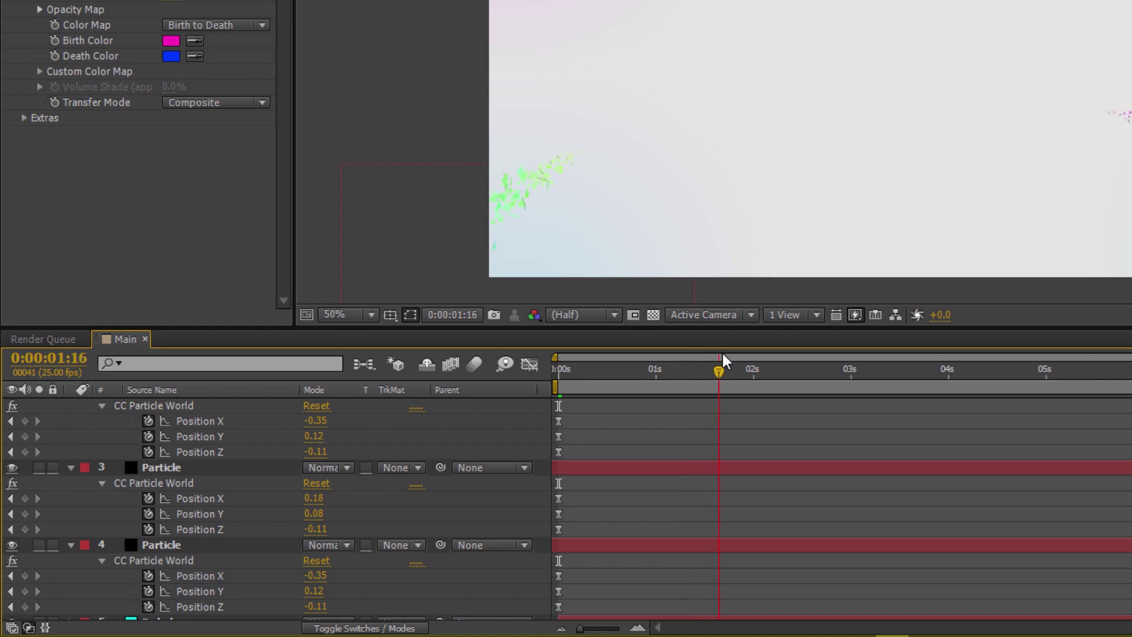
pyautogui.scroll(-1, 688, 451)
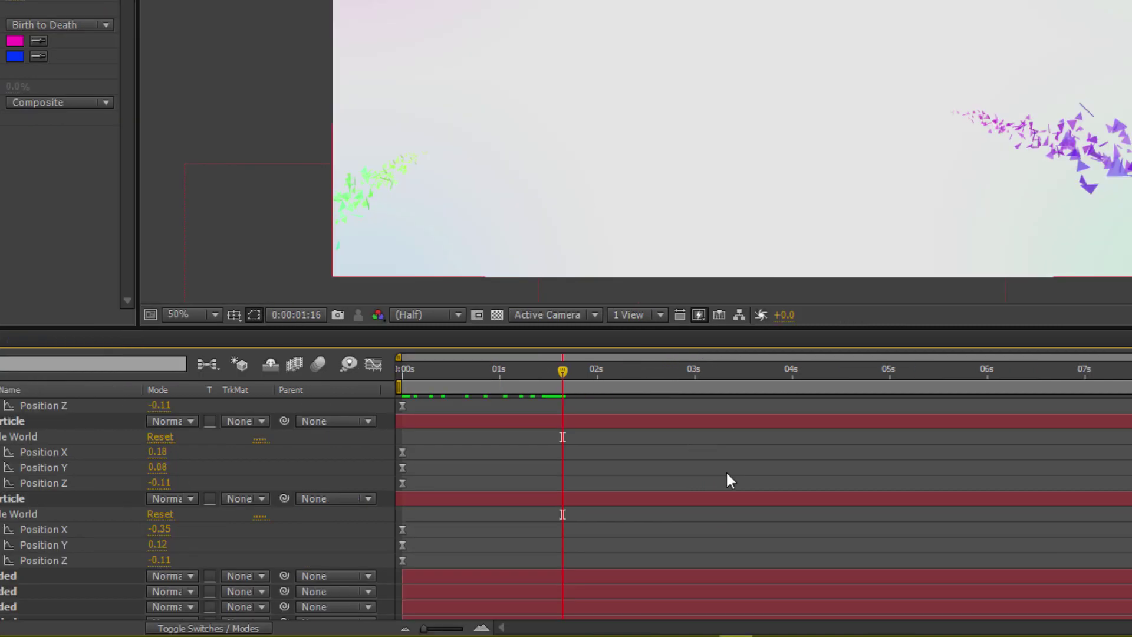
pyautogui.click(157, 530)
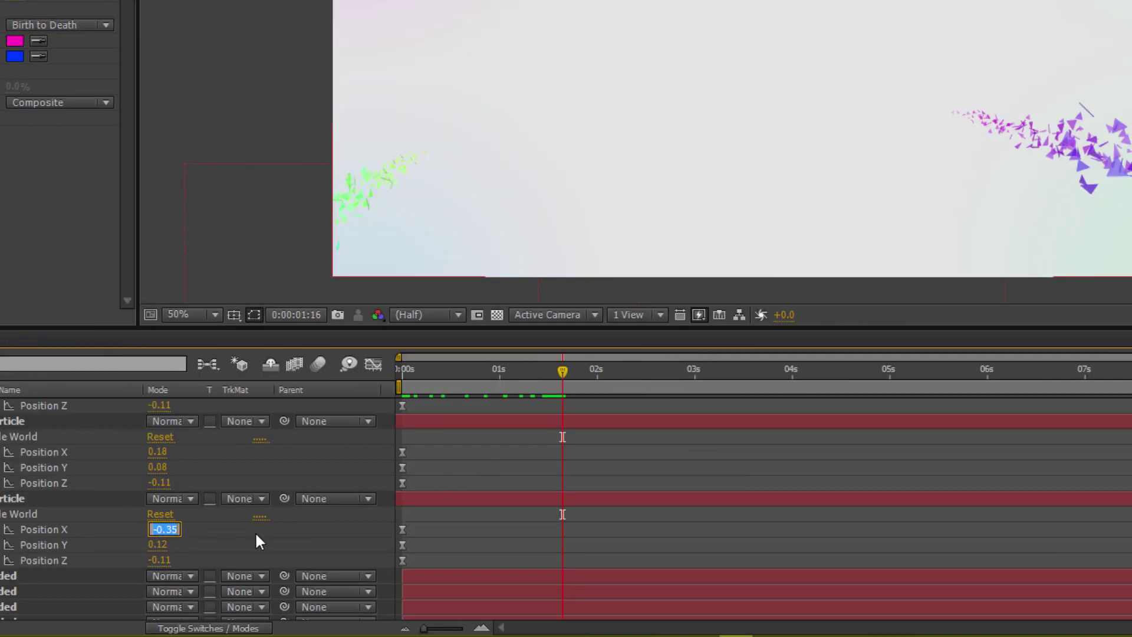
pyautogui.write('-.11')
pyautogui.press('Tab')
pyautogui.write('.')
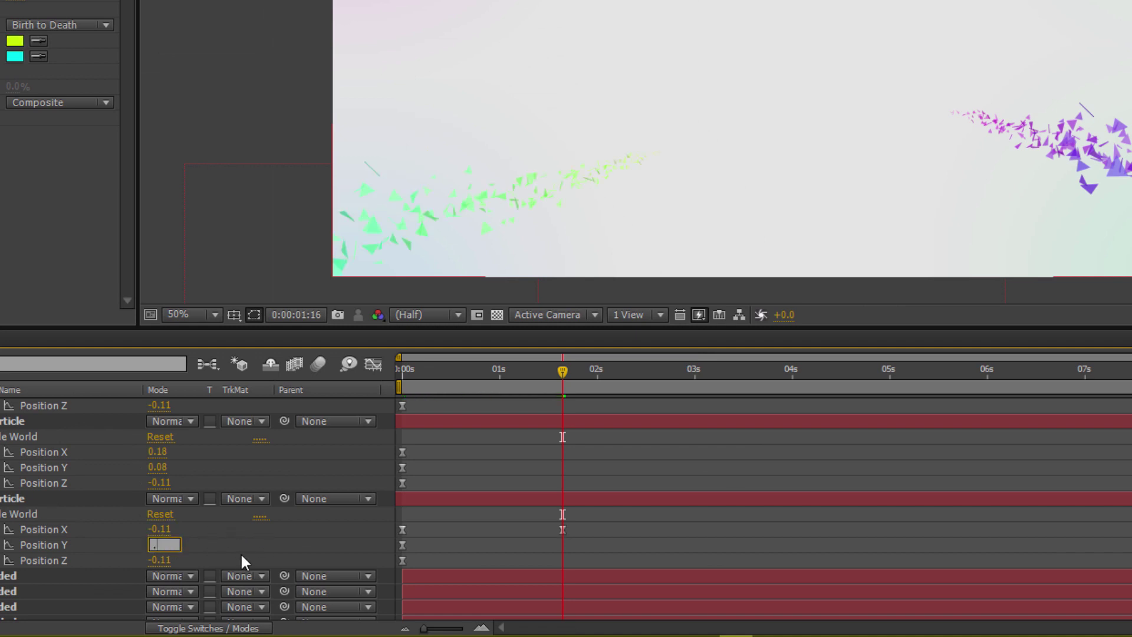
pyautogui.write('06')
pyautogui.press('Return')
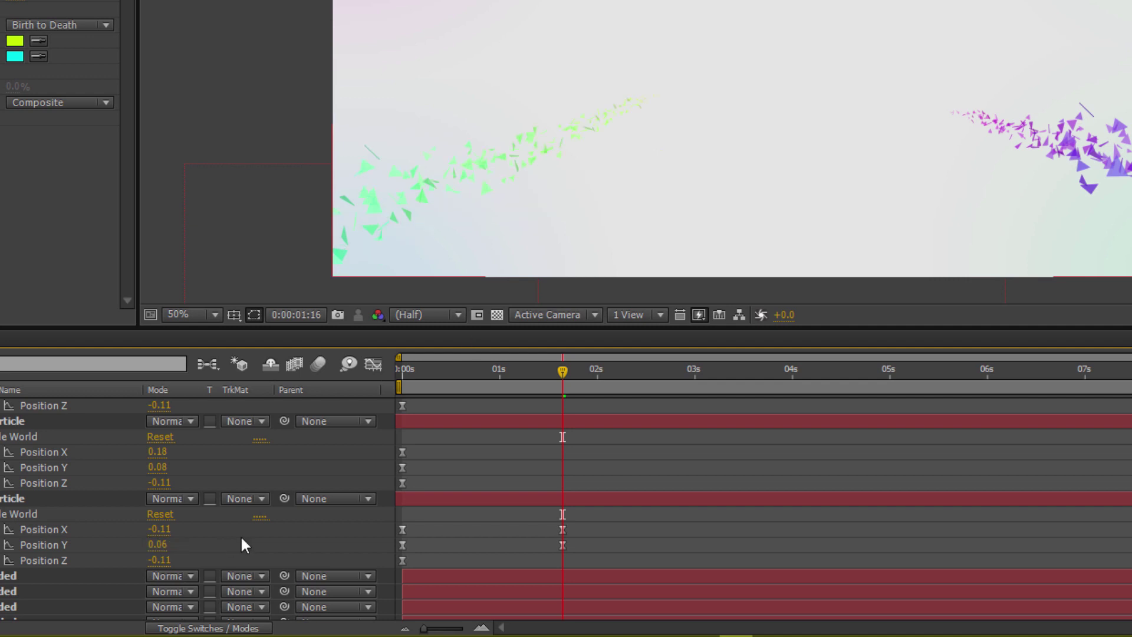
# At 0:00:01:24, keyframe the third Particle layer's Position X at -0.04 and Position Y at 0.11.
pyautogui.moveTo(599, 378); pyautogui.dragTo(683, 393)
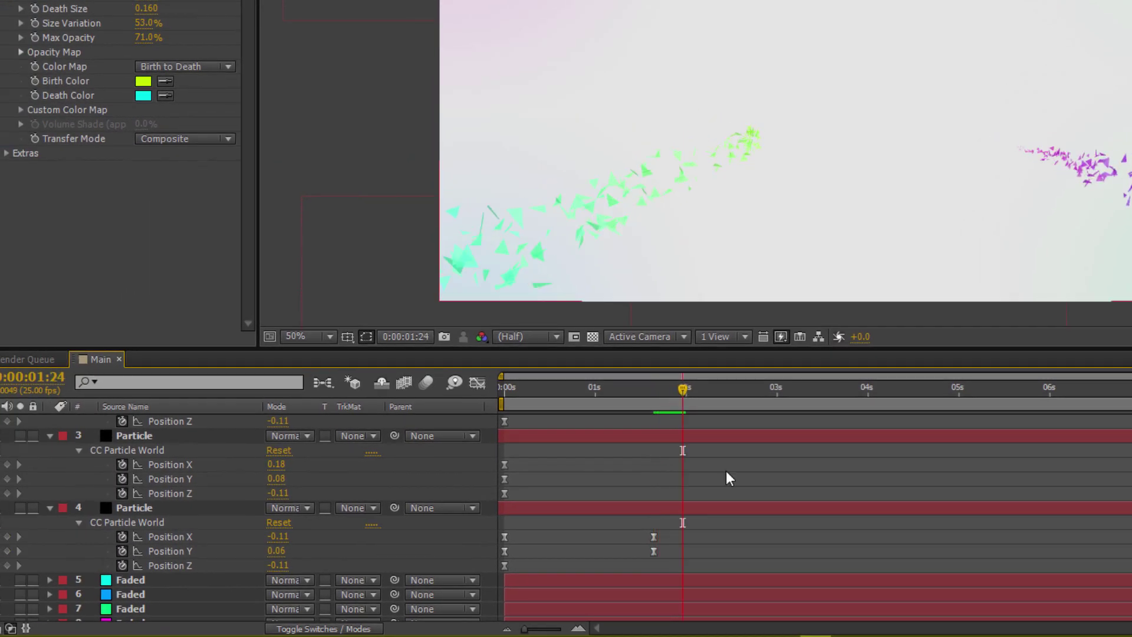
pyautogui.click(278, 464)
pyautogui.write('-0.0')
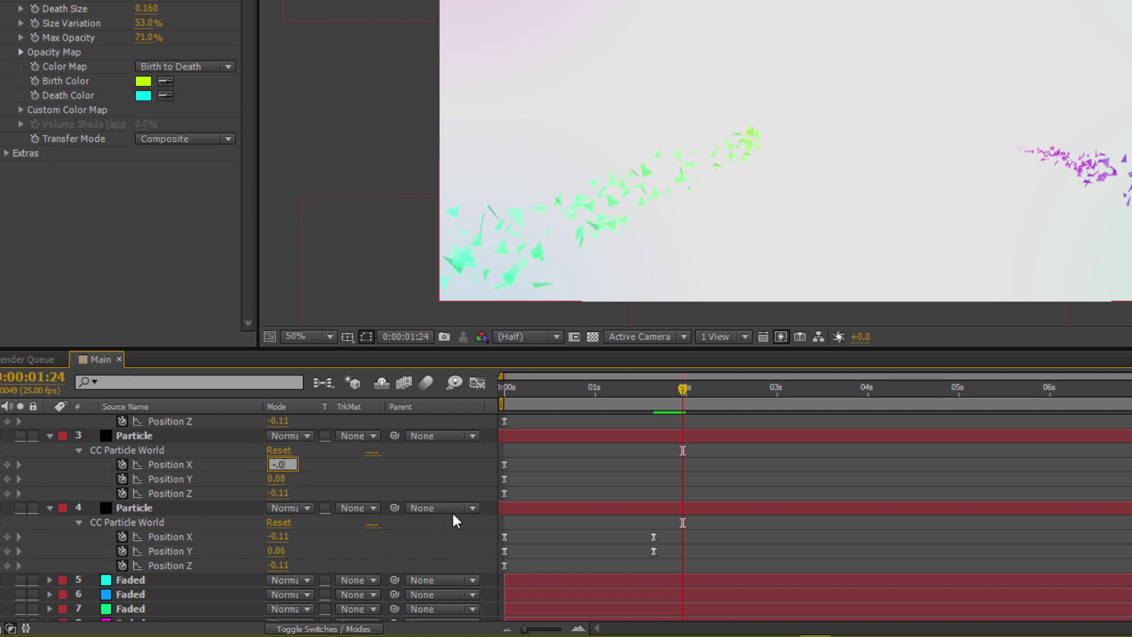
pyautogui.write('4')
pyautogui.press('Return')
pyautogui.click(287, 480)
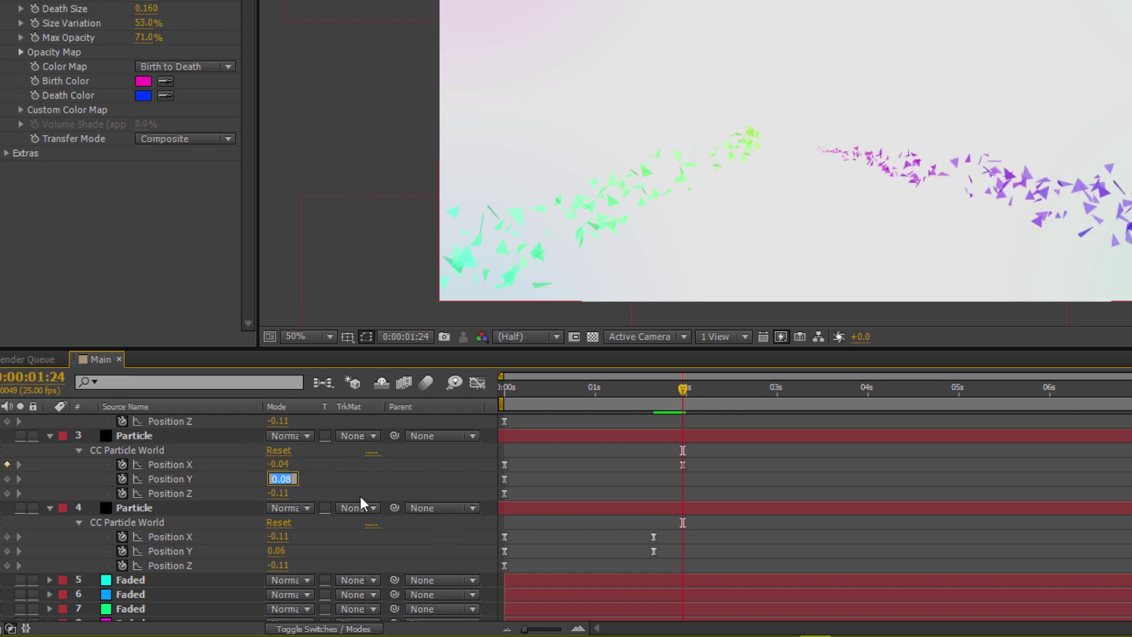
pyautogui.write('.11')
pyautogui.press('Return')
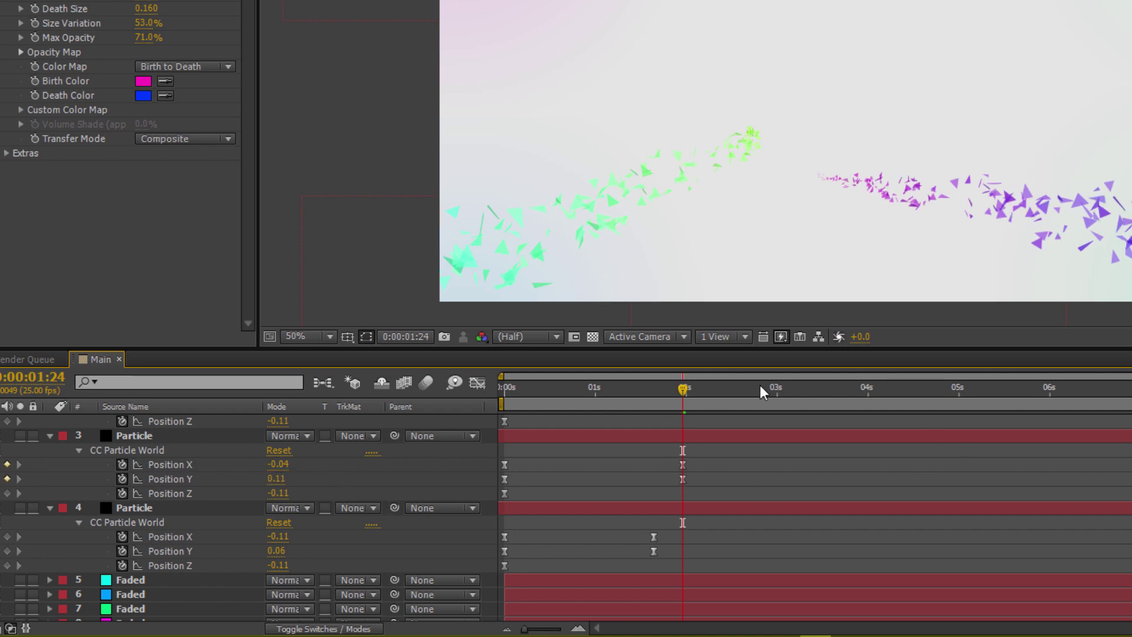
# At 0:00:03:15, keyframe the third Particle layer's Position X and Position Y at 0.
pyautogui.moveTo(683, 390); pyautogui.dragTo(831, 396)
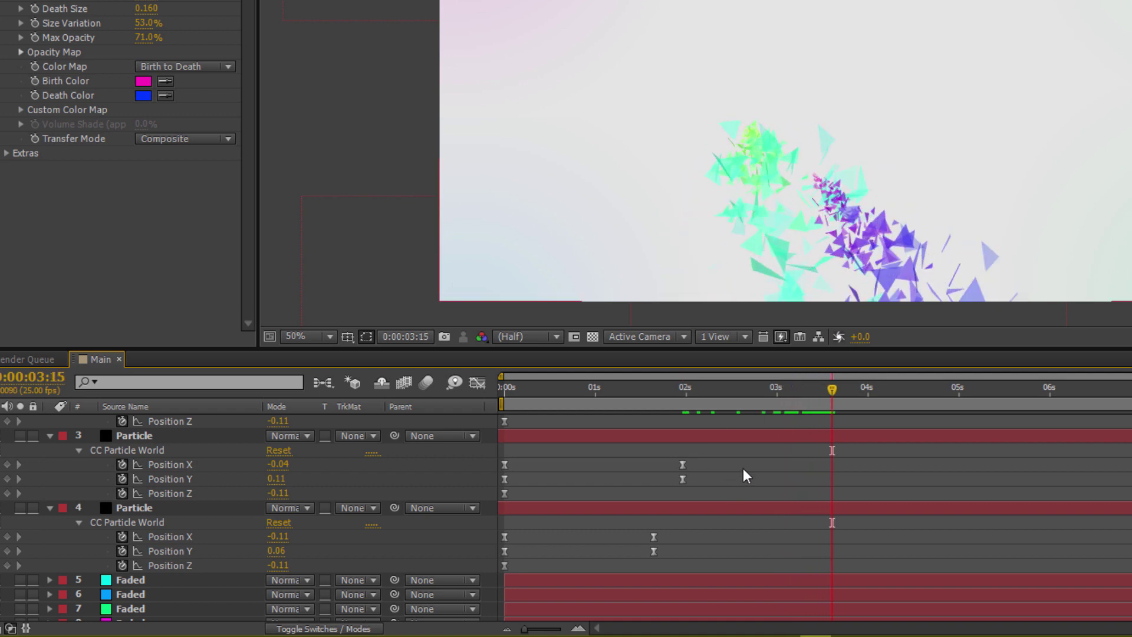
pyautogui.click(286, 477)
pyautogui.write('0')
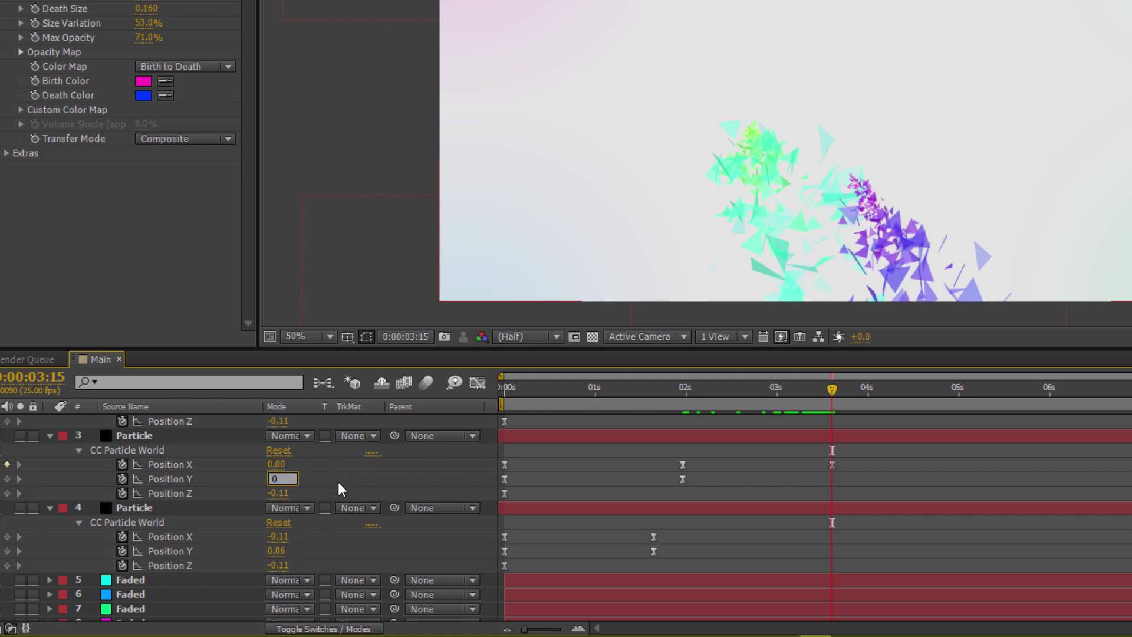
pyautogui.press('Return')
# Keyframe the fourth Particle layer's Position X and Position Y at 0 at the same time, 0:00:03:15.
pyautogui.click(277, 536)
pyautogui.write('0')
pyautogui.press('Return')
pyautogui.click(277, 551)
pyautogui.write('0')
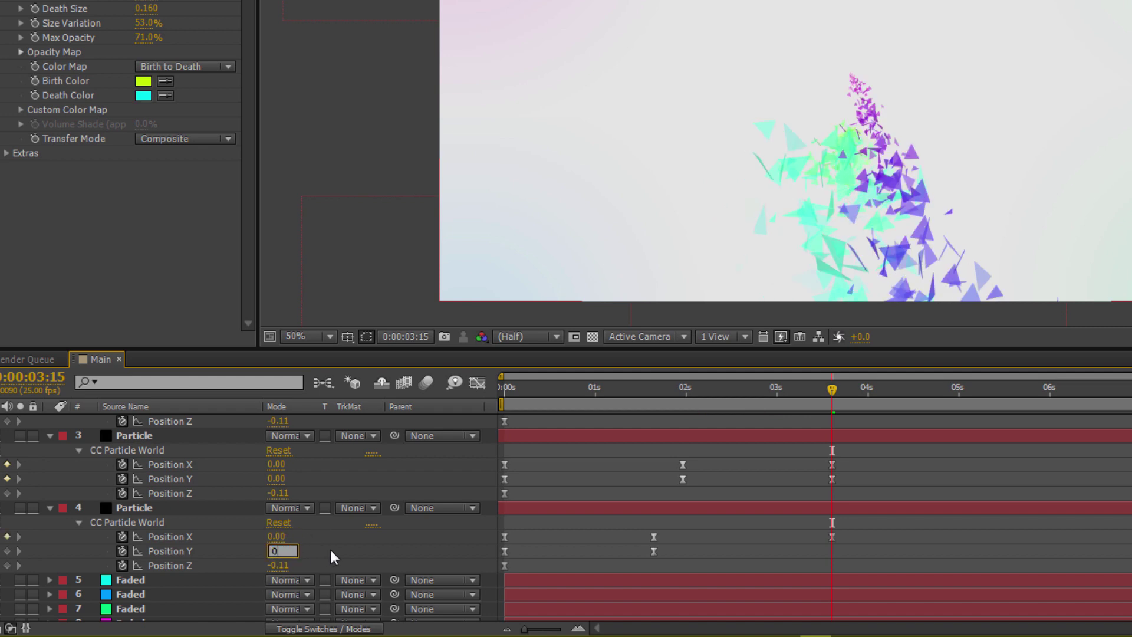
pyautogui.press('Return')
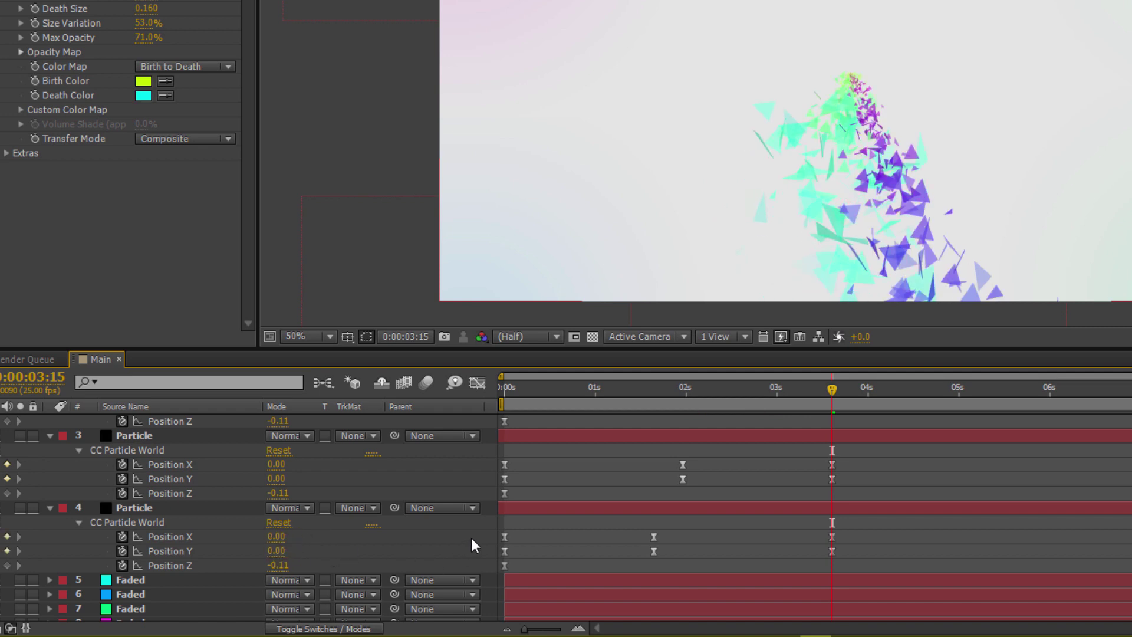
# At 0:00:05:00, keyframe the third Particle layer's Position X at -0.03 and Position Z at -1.12.
pyautogui.moveTo(833, 387); pyautogui.dragTo(960, 371)
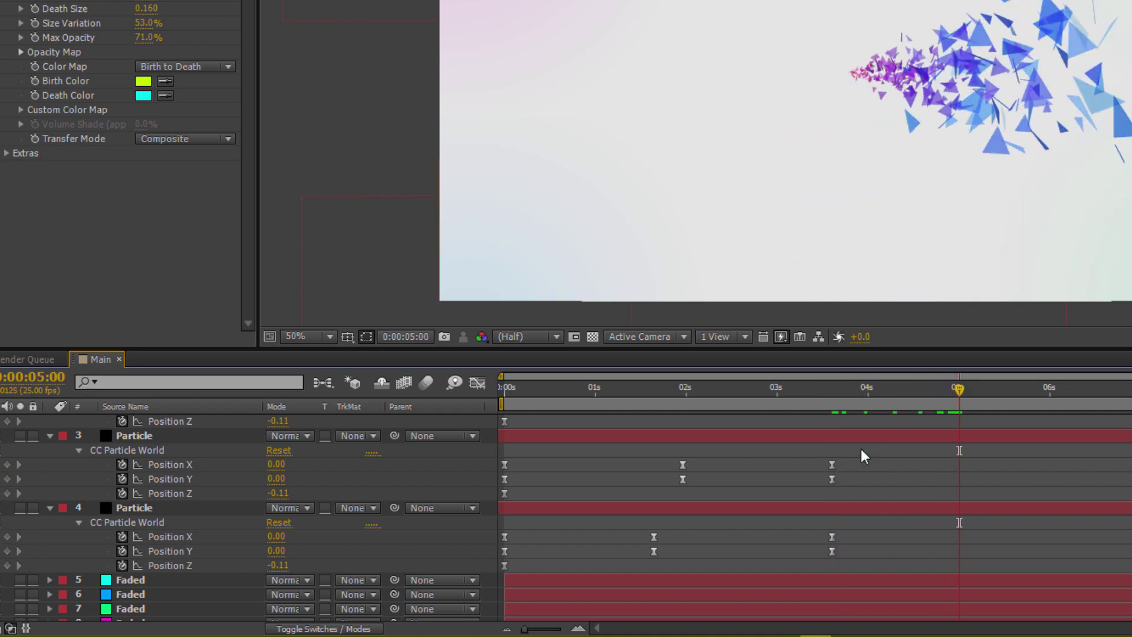
pyautogui.click(280, 466)
pyautogui.write('-0.03')
pyautogui.press('Return')
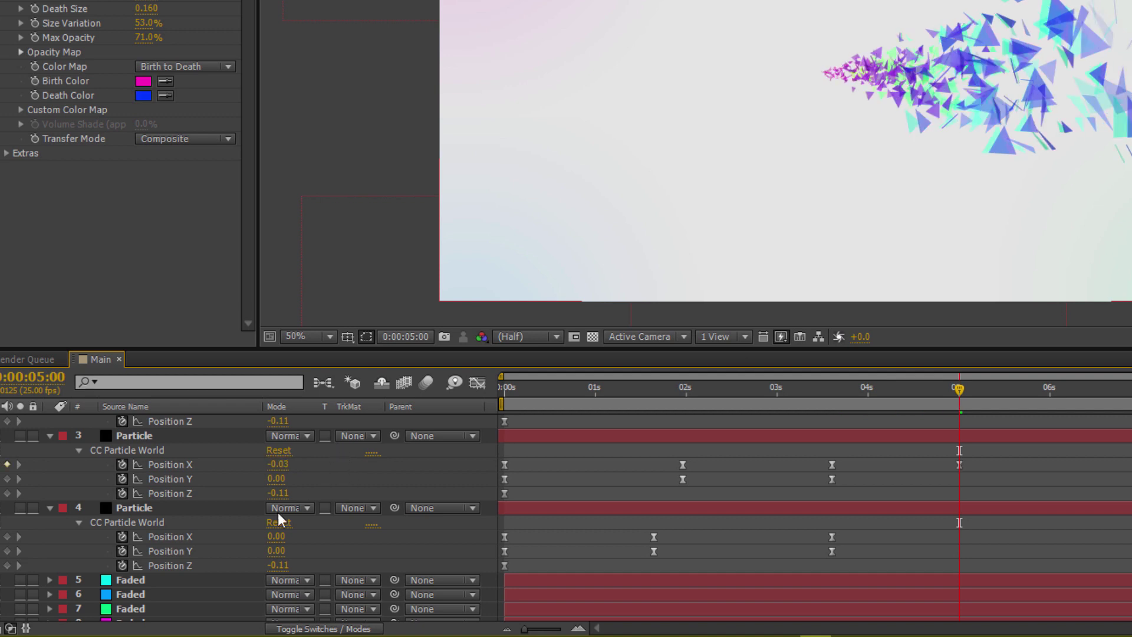
pyautogui.click(271, 494)
pyautogui.write('-1.12')
pyautogui.press('Return')
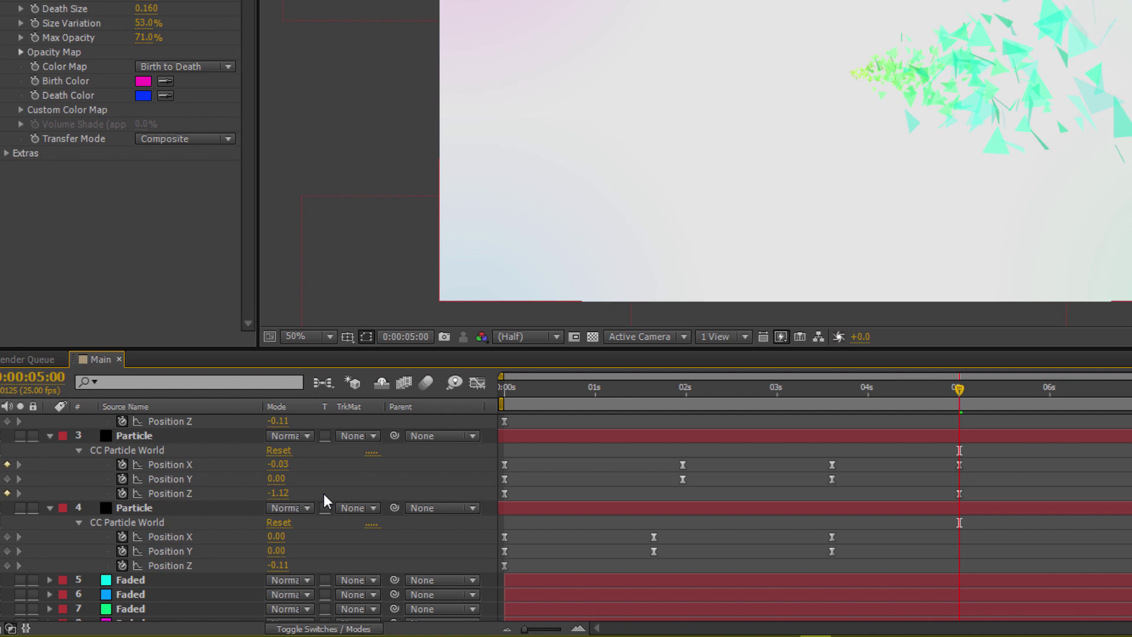
# Keyframe the fourth Particle layer's Position X at -0.03 and Position Z at -1.07 at 0:00:05:00, and add Position Y keyframes on both layers.
pyautogui.click(275, 537)
pyautogui.write('-0.')
pyautogui.write('0')
pyautogui.write('3')
pyautogui.press('Return')
pyautogui.click(281, 566)
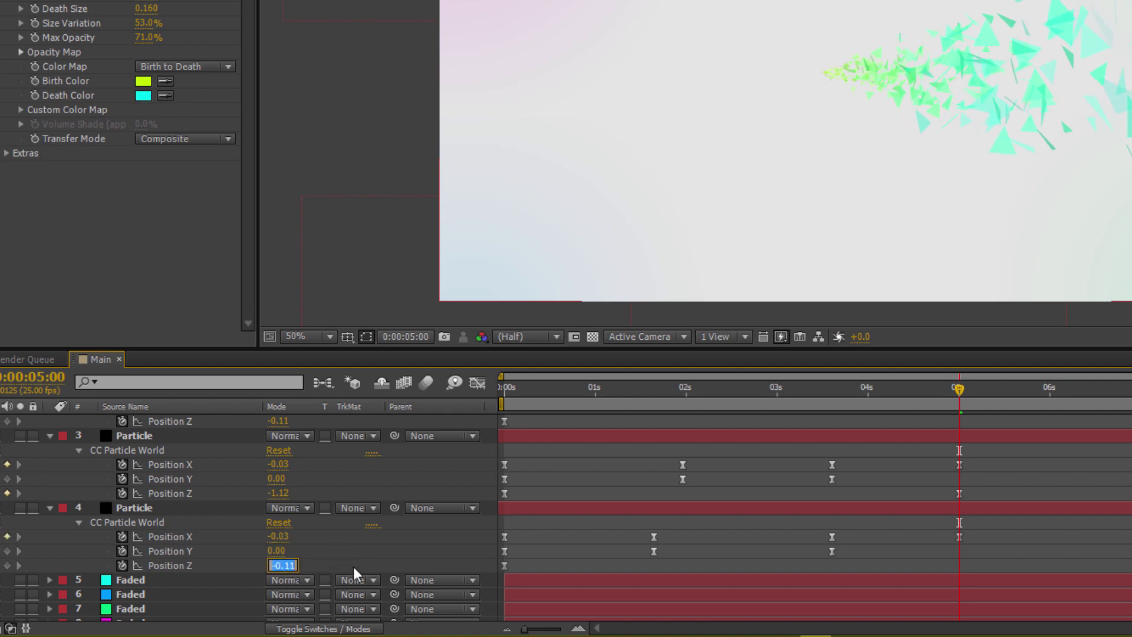
pyautogui.write('-1.07')
pyautogui.press('Return')
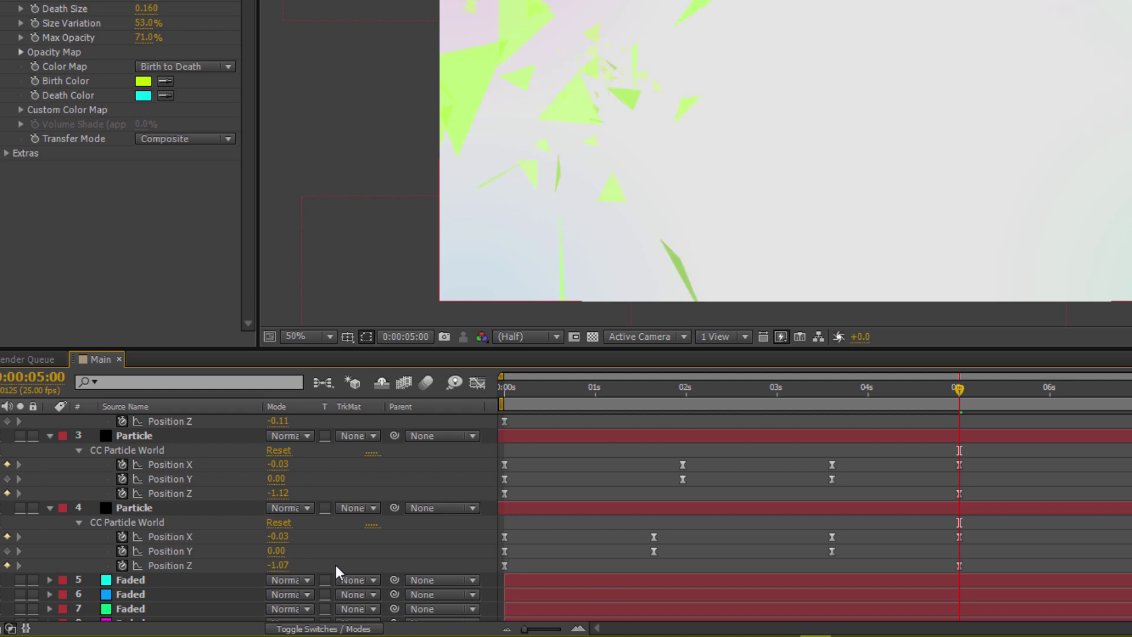
pyautogui.click(7, 551)
pyautogui.click(7, 479)
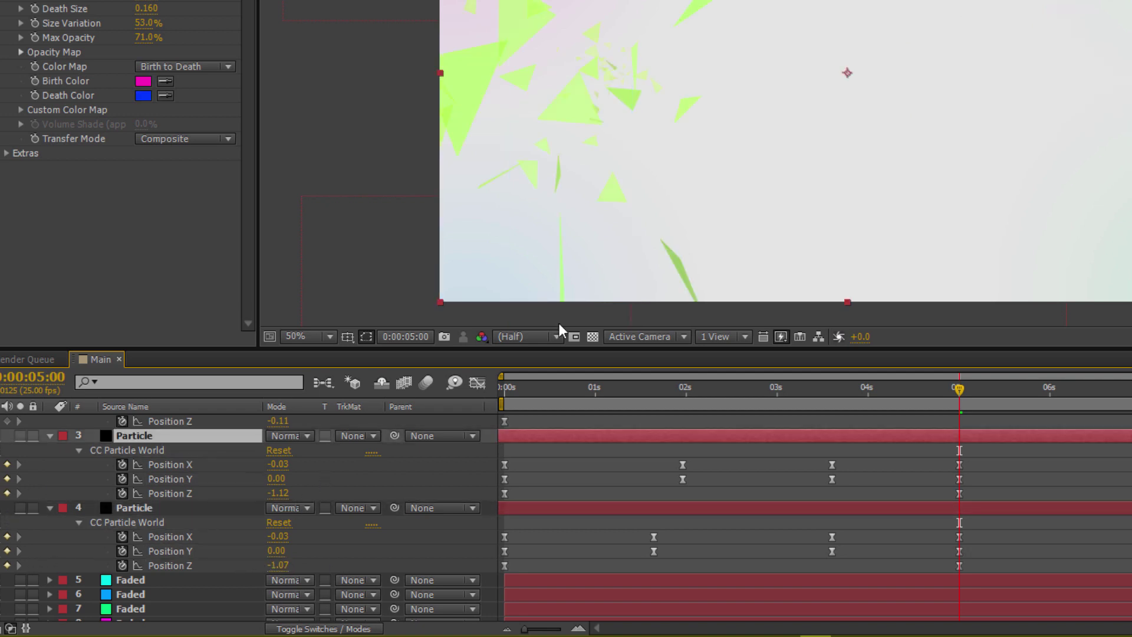
# At 0:00:05:20, add Opacity keyframes of 100% to the third and fourth Particle layers.
pyautogui.click(965, 394)
pyautogui.moveTo(966, 395); pyautogui.dragTo(1032, 415)
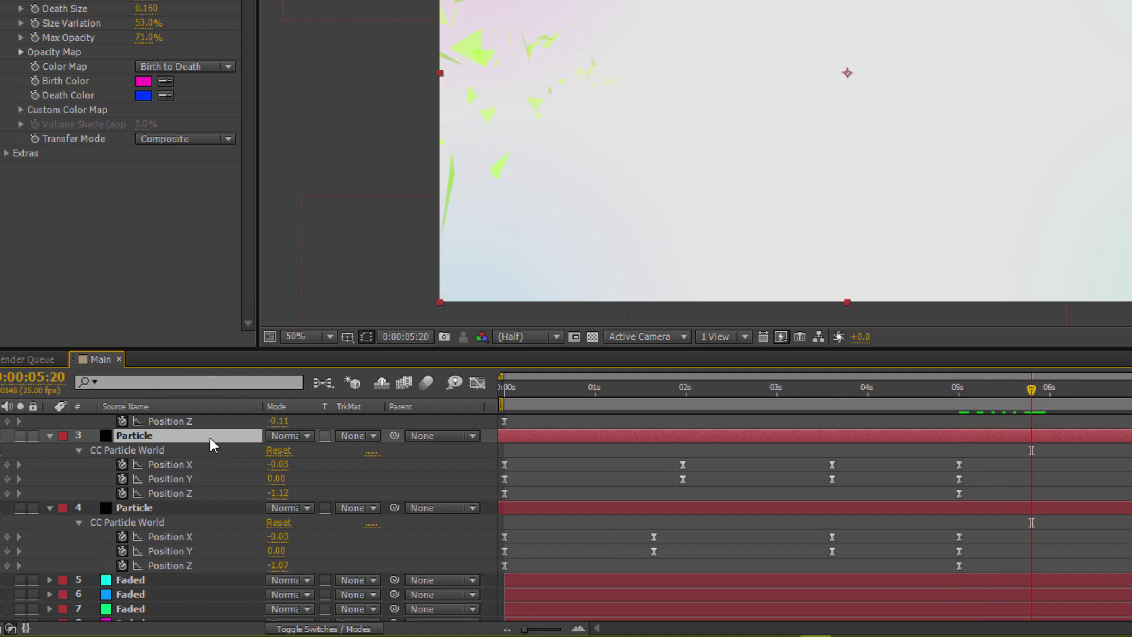
pyautogui.press('t')
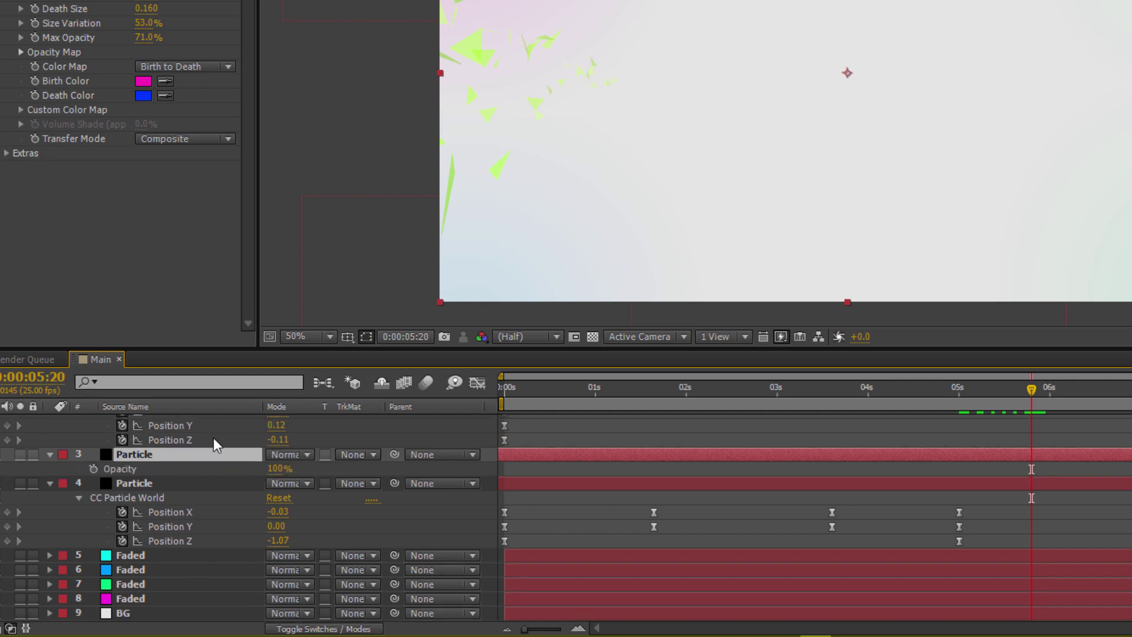
pyautogui.click(199, 482)
pyautogui.press('t')
pyautogui.click(94, 512)
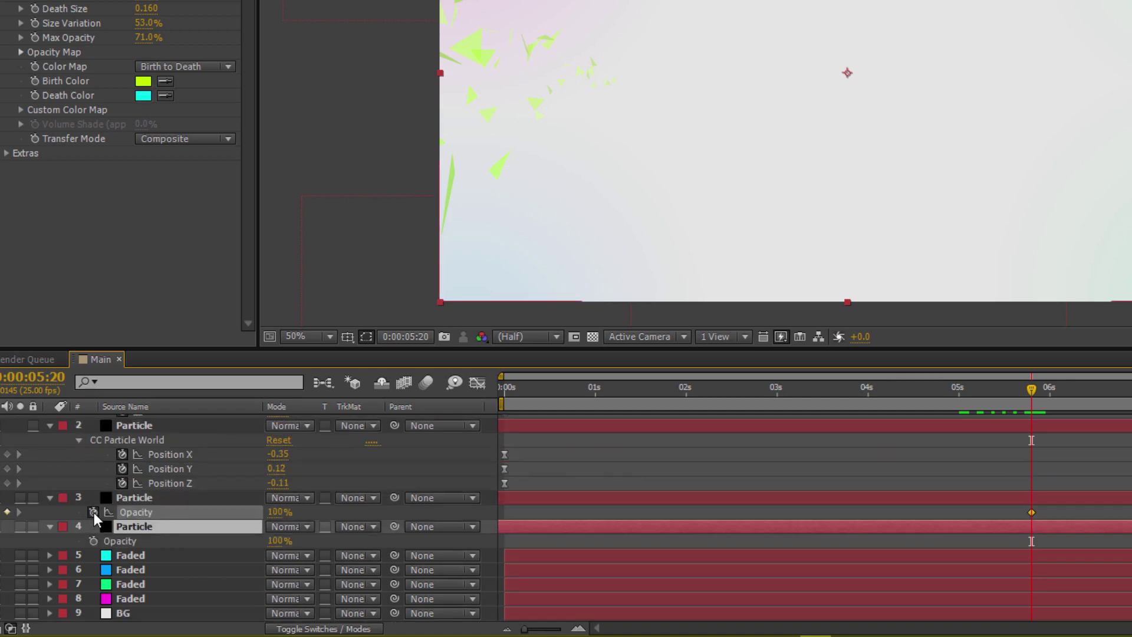
pyautogui.click(93, 541)
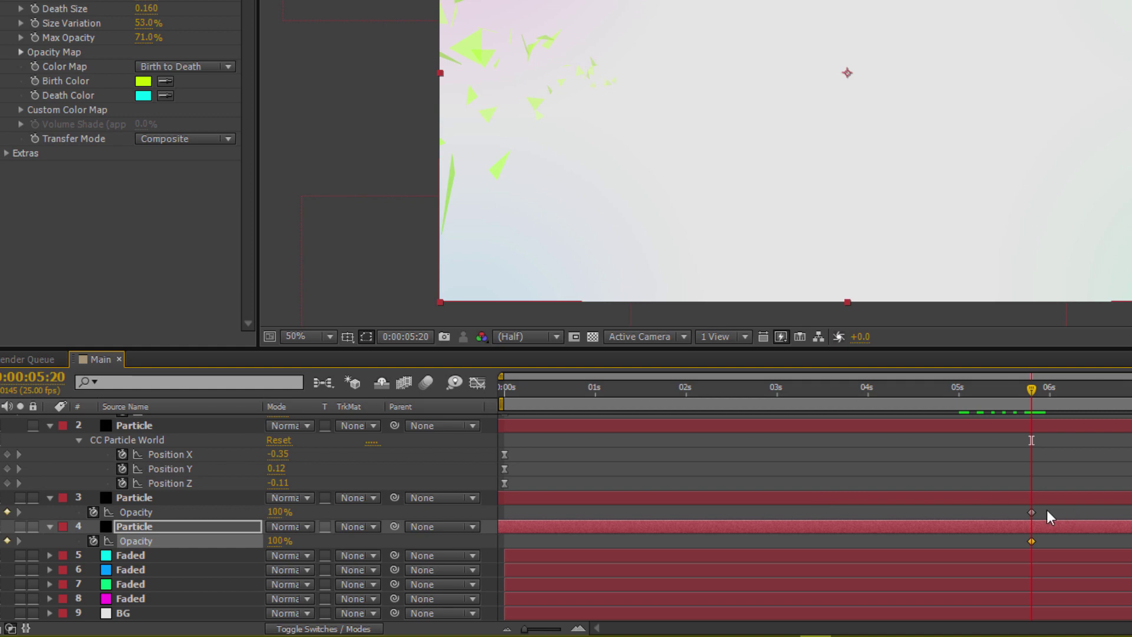
# Apply Easy Ease to both Opacity keyframes and fade the two Particle layers out with lower Opacity keyframes at 0:00:06:00.
pyautogui.moveTo(1047, 511); pyautogui.dragTo(1028, 545)
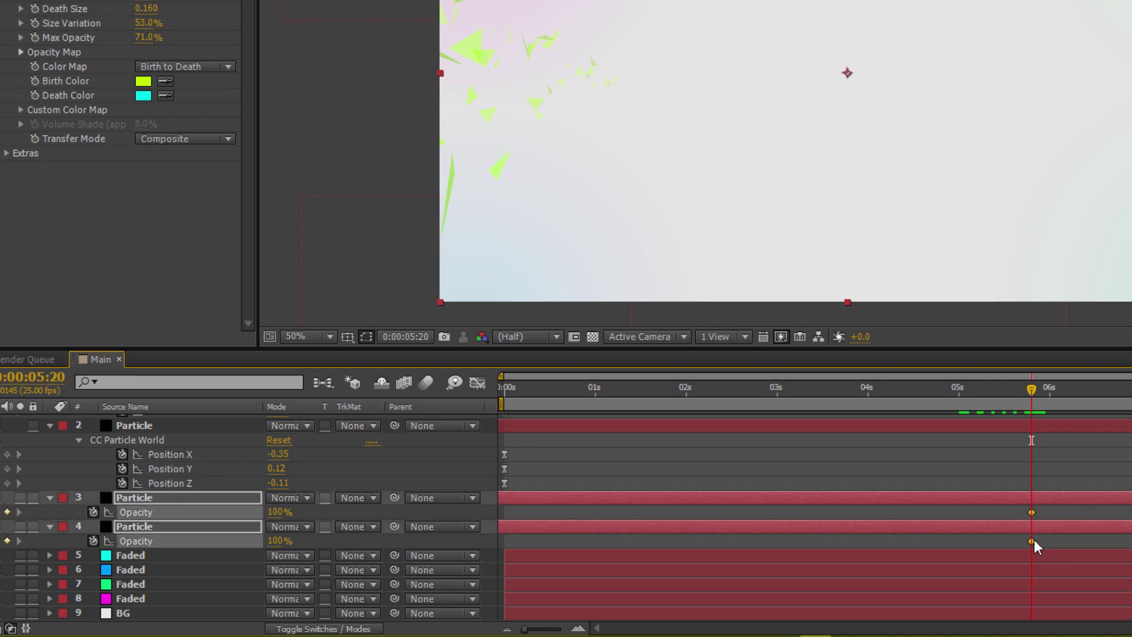
pyautogui.rightClick(1032, 540)
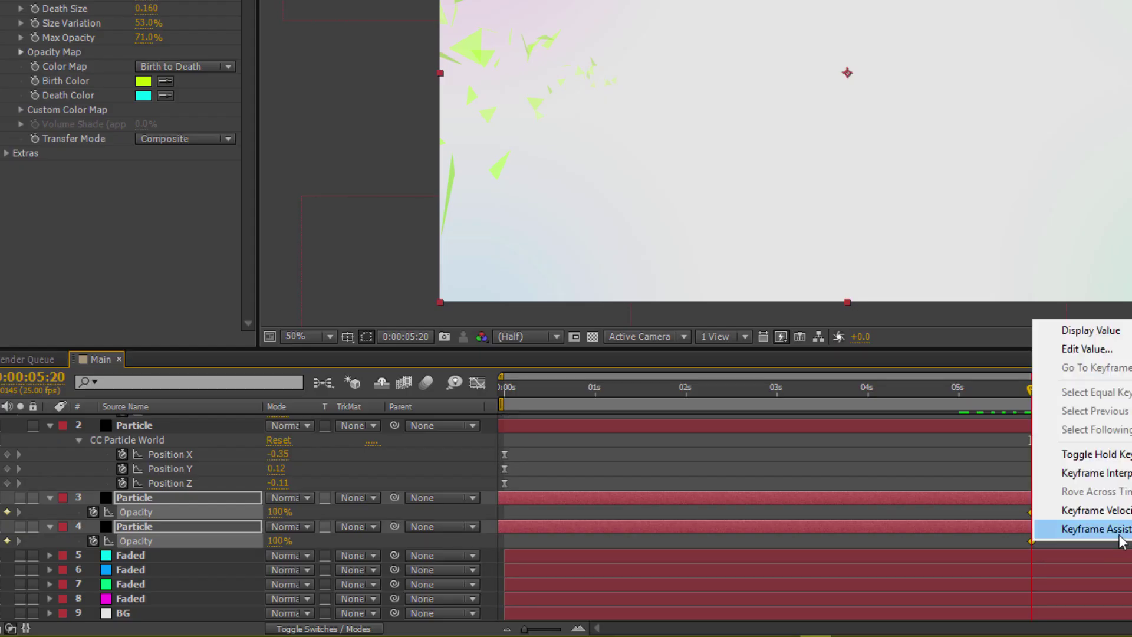
pyautogui.click(1129, 531)
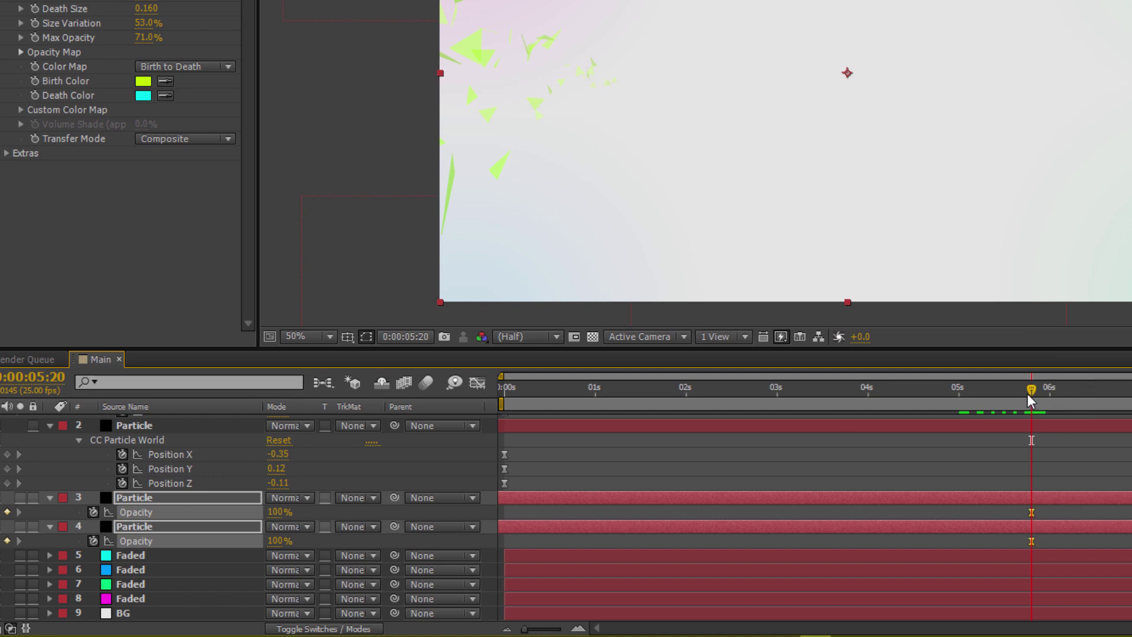
pyautogui.moveTo(1027, 394); pyautogui.dragTo(1051, 394)
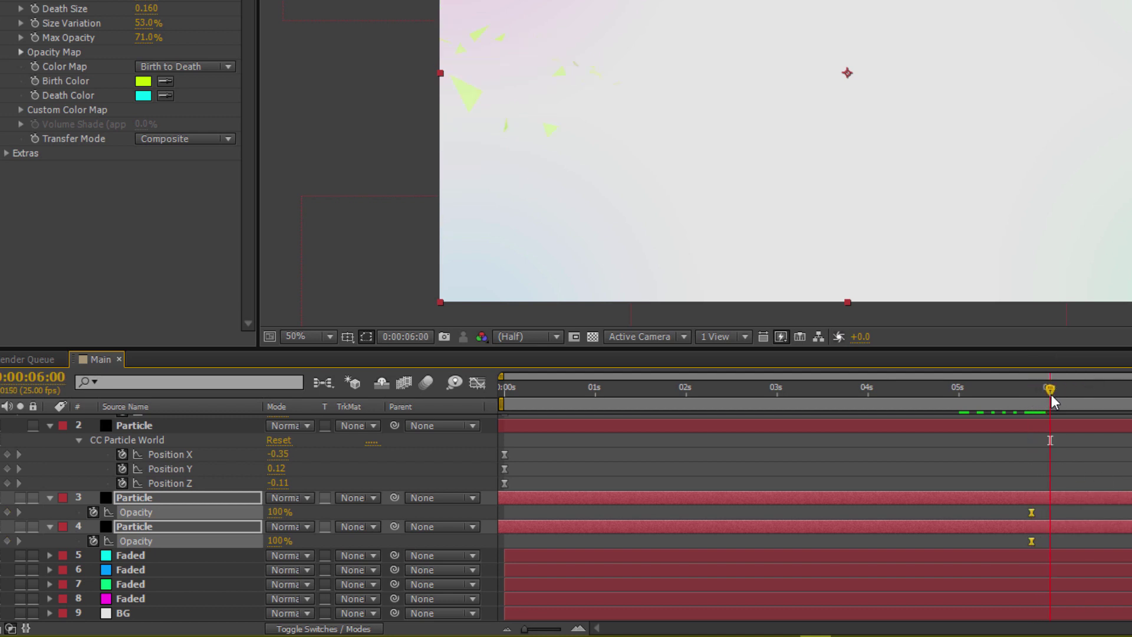
pyautogui.moveTo(280, 541); pyautogui.dragTo(121, 506)
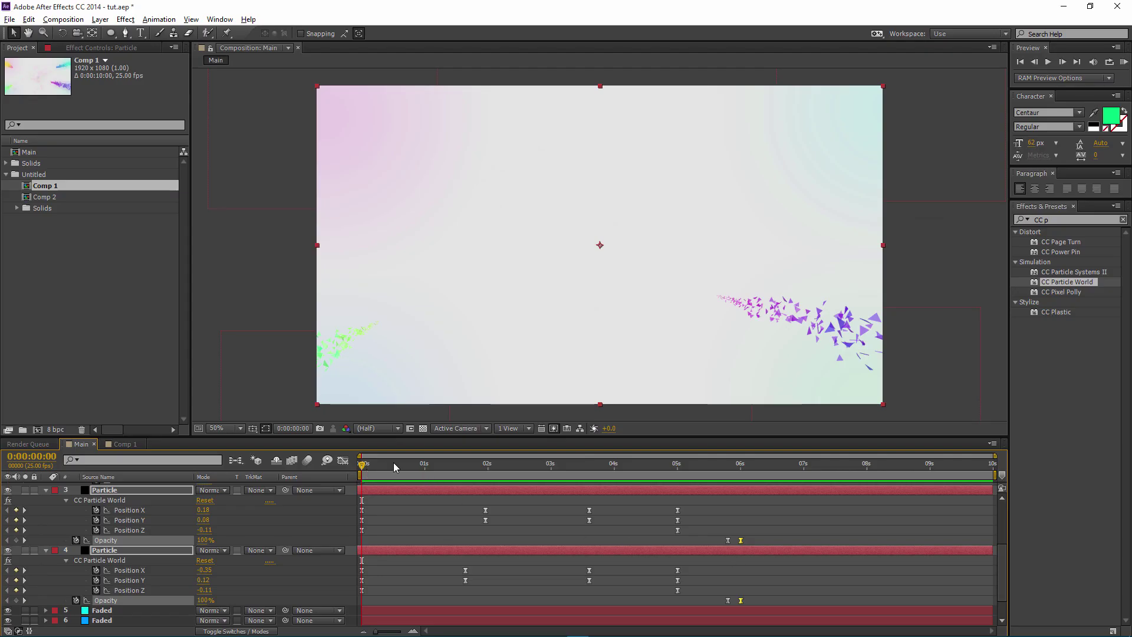
# Review the particle streams' movement and inspect the third Particle layer's emitter position and Position X keyframe at 0:00:01:24.
pyautogui.moveTo(362, 464); pyautogui.dragTo(503, 489)
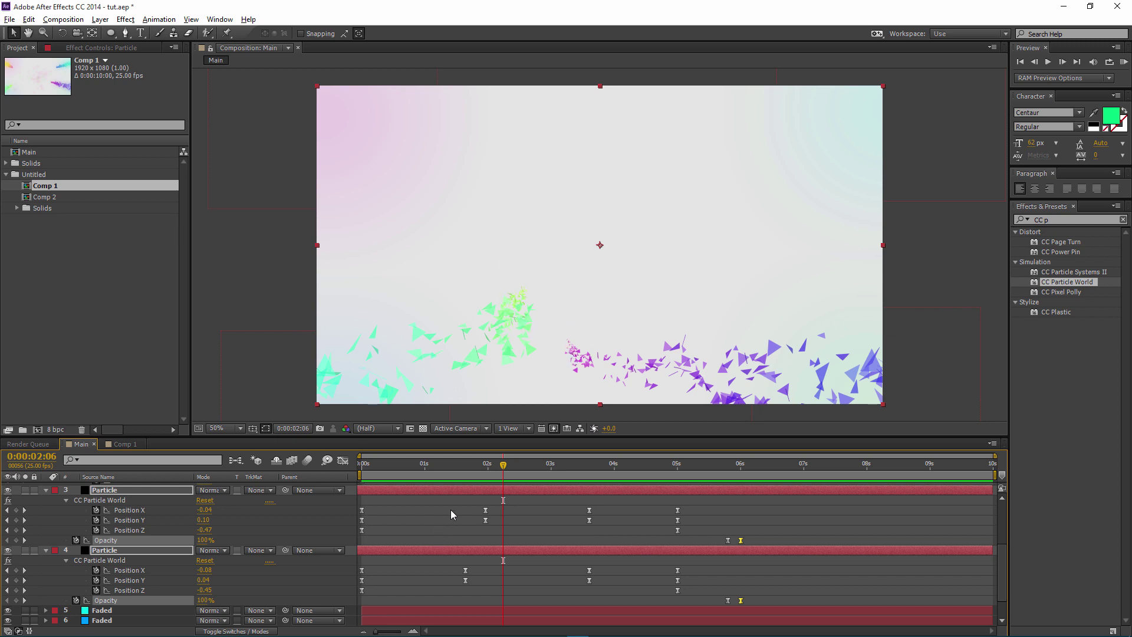
pyautogui.click(150, 510)
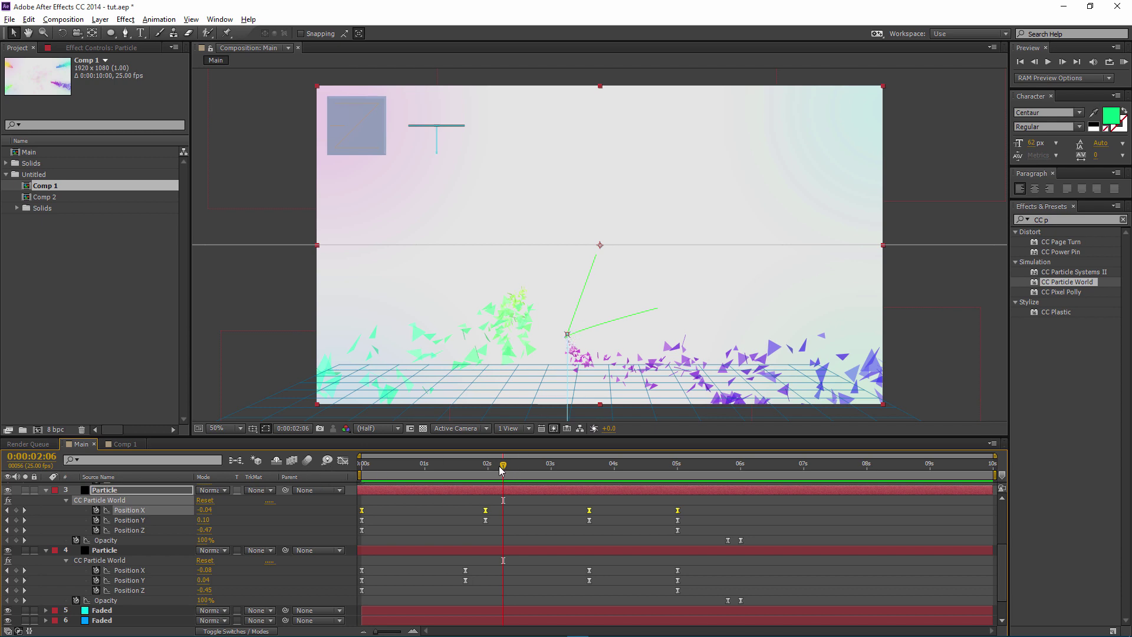
pyautogui.moveTo(500, 470); pyautogui.dragTo(487, 472)
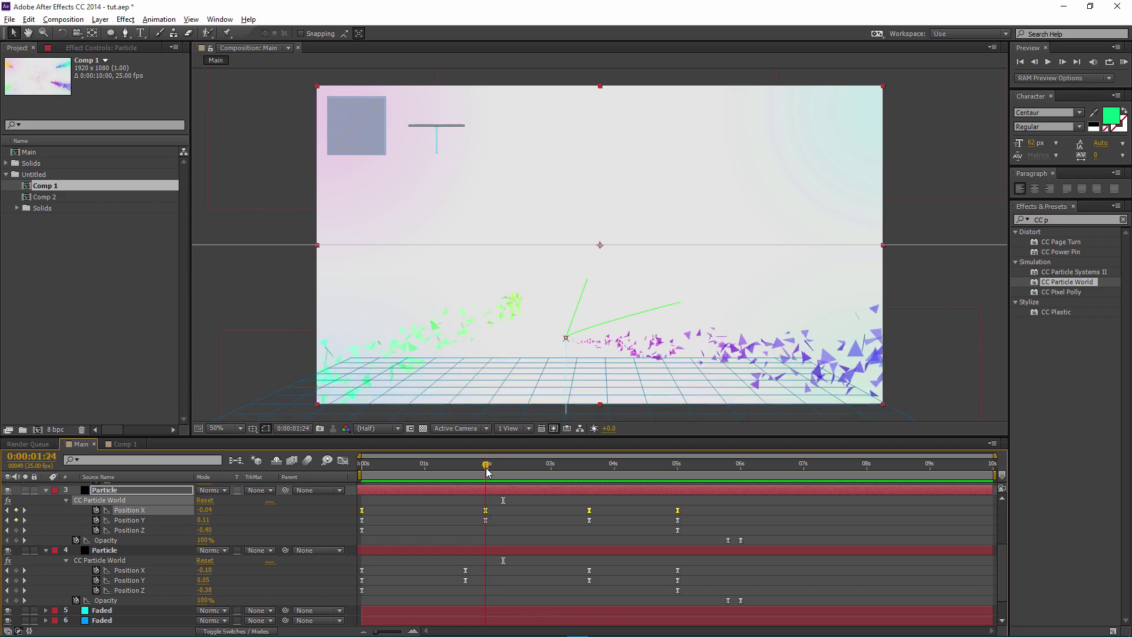
# Convert the fourth Particle layer's Position X keyframe at 0:00:01:16 to Auto Bezier in the graph editor.
pyautogui.click(142, 570)
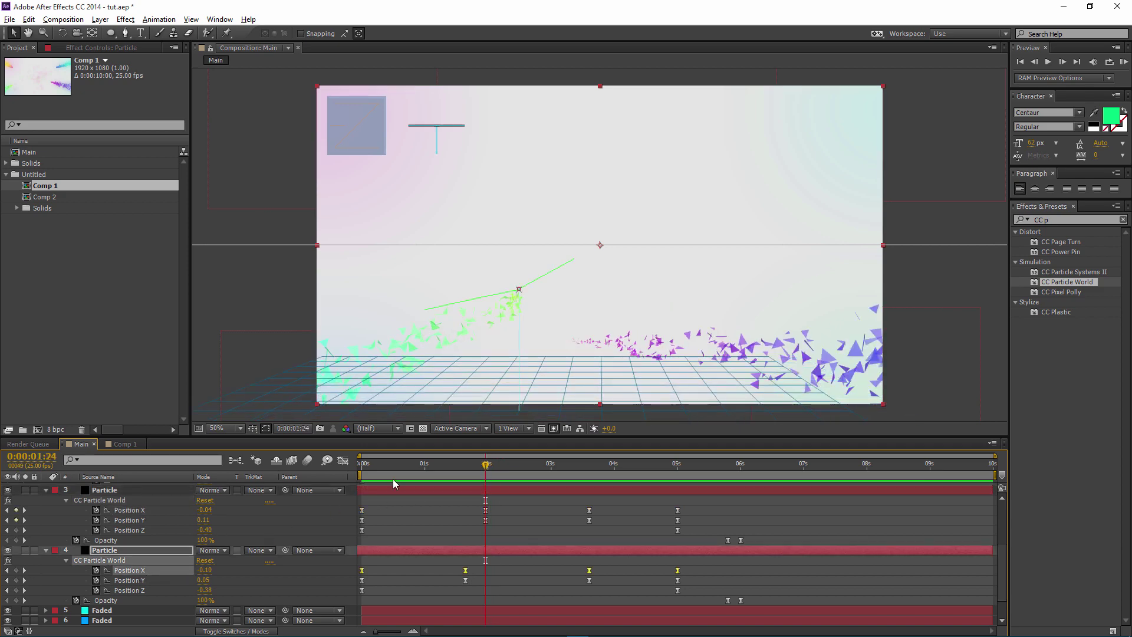
pyautogui.moveTo(513, 472); pyautogui.dragTo(465, 469)
pyautogui.click(497, 514)
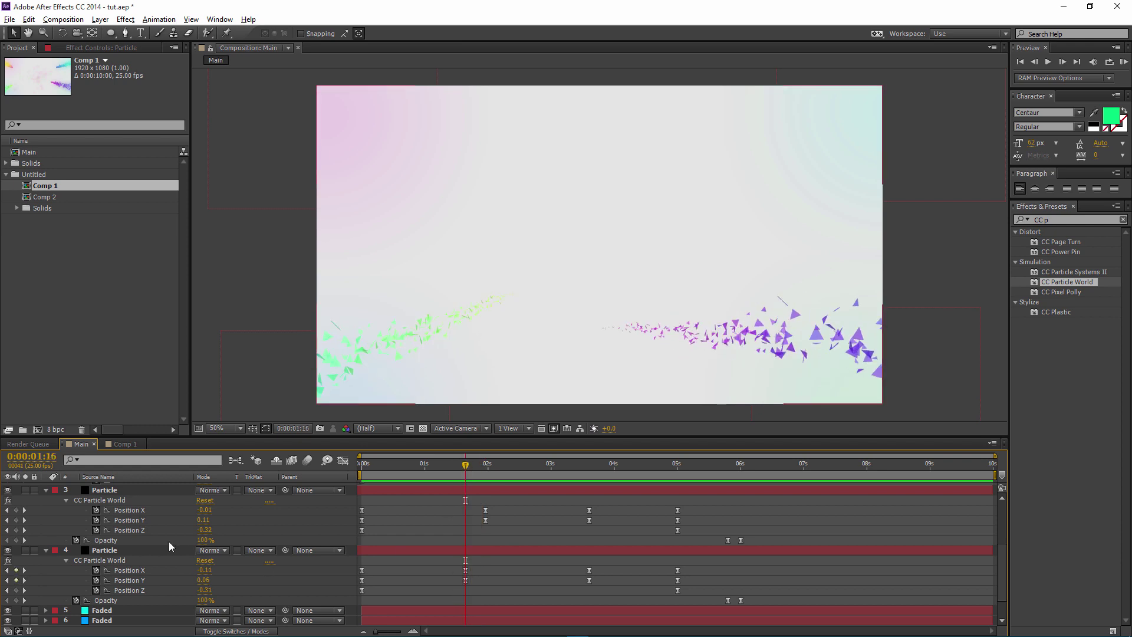
pyautogui.click(133, 552)
pyautogui.click(130, 570)
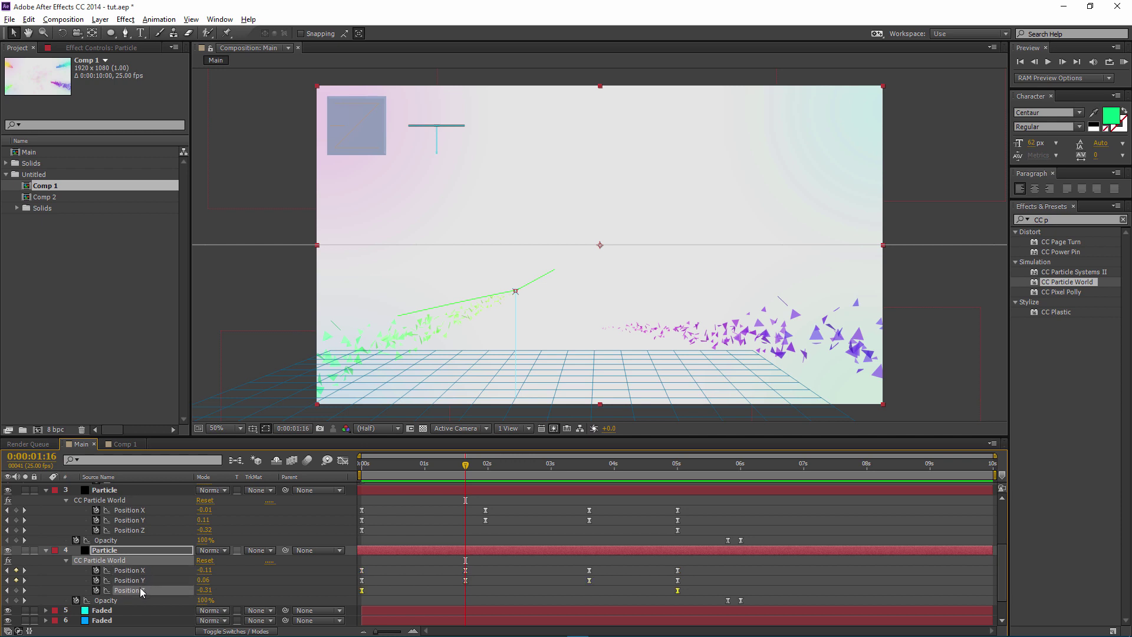
pyautogui.click(344, 462)
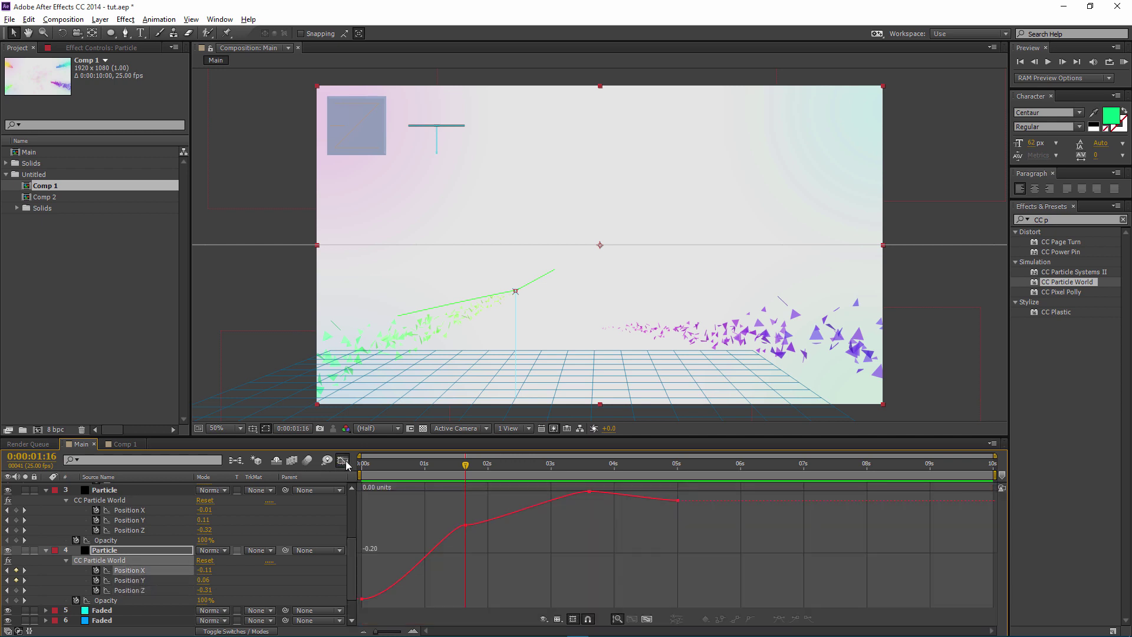
pyautogui.click(466, 525)
pyautogui.click(749, 619)
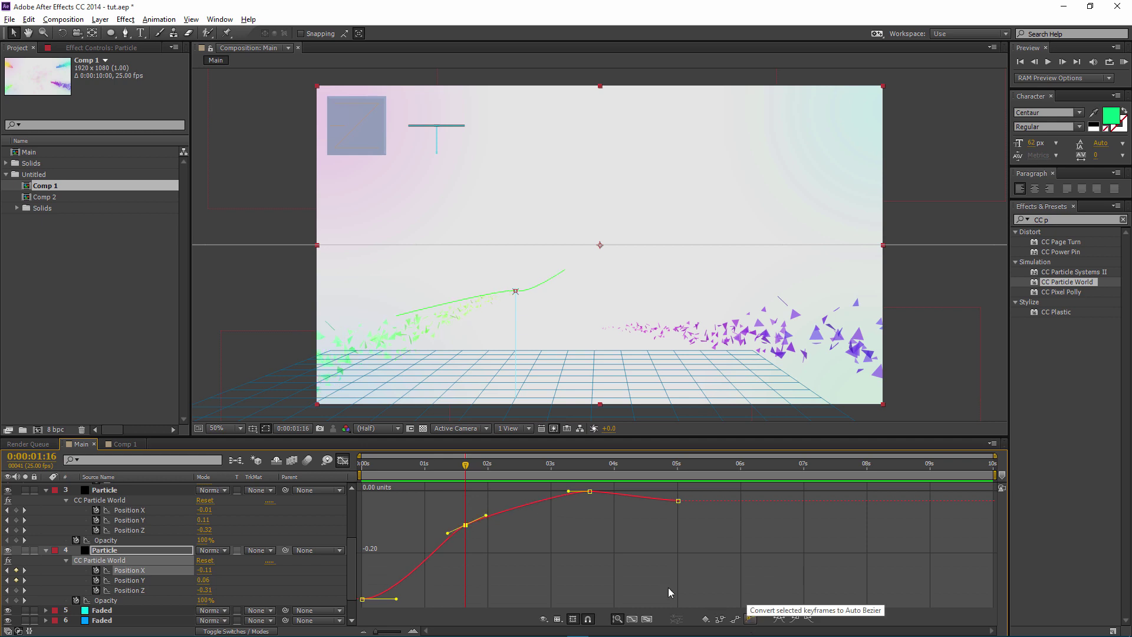
# Adjust the Bezier handles around the fourth Particle layer's Position X keyframe at 0:00:01:16, extending the outgoing handle, and check the motion.
pyautogui.moveTo(468, 466); pyautogui.dragTo(448, 473)
pyautogui.moveTo(448, 534); pyautogui.dragTo(437, 539)
pyautogui.moveTo(397, 599); pyautogui.dragTo(396, 589)
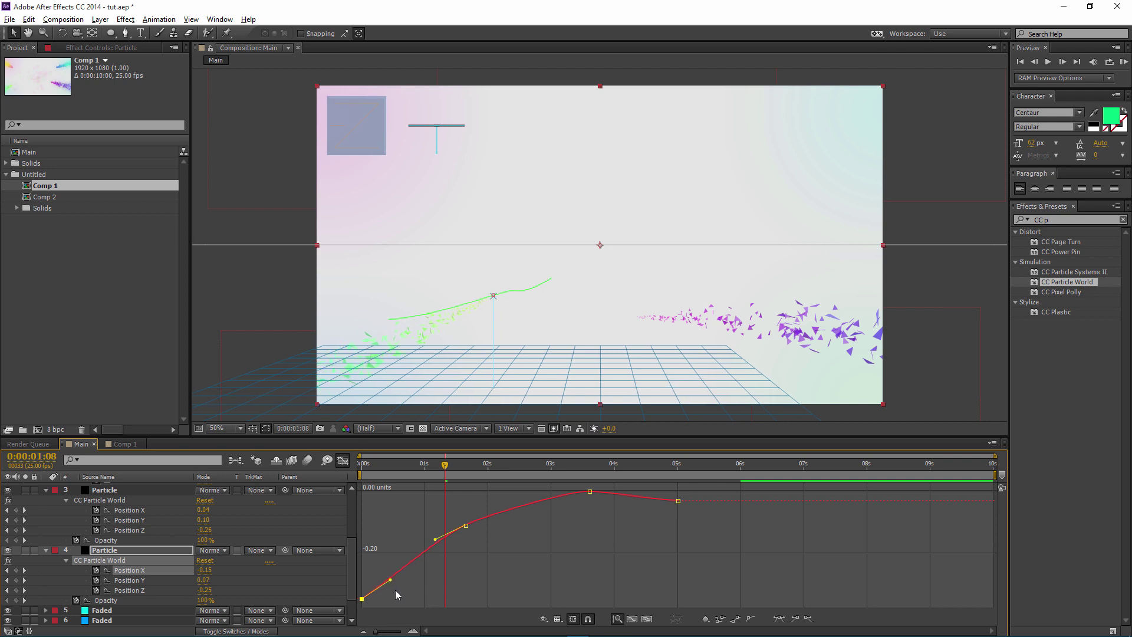
pyautogui.click(466, 526)
pyautogui.moveTo(481, 520); pyautogui.dragTo(485, 512)
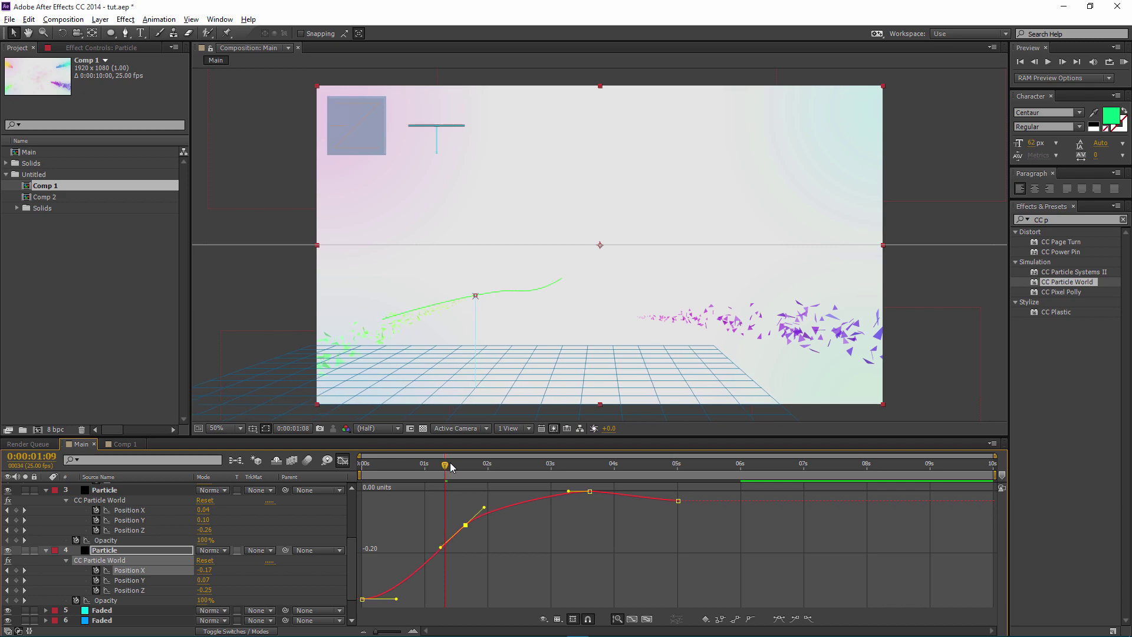
pyautogui.moveTo(450, 465); pyautogui.dragTo(529, 455)
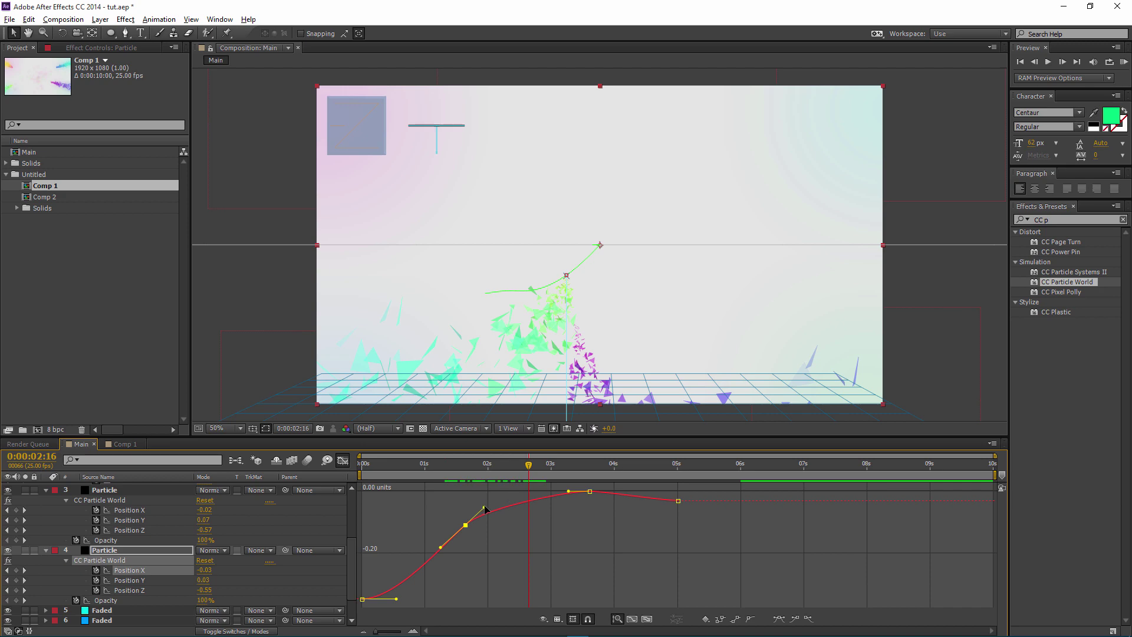
pyautogui.moveTo(486, 510); pyautogui.dragTo(450, 464)
pyautogui.press('space')
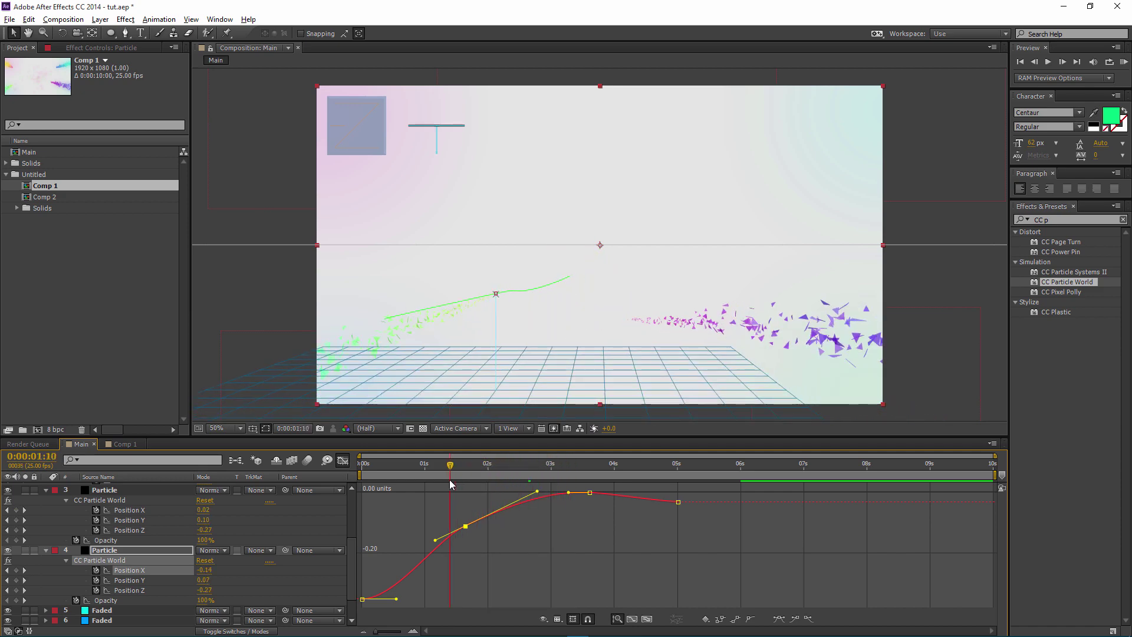
# Convert the third Particle layer's Position X keyframe at 0:00:01:24 to Auto Bezier and give its outgoing handle a slight upward slope.
pyautogui.click(147, 511)
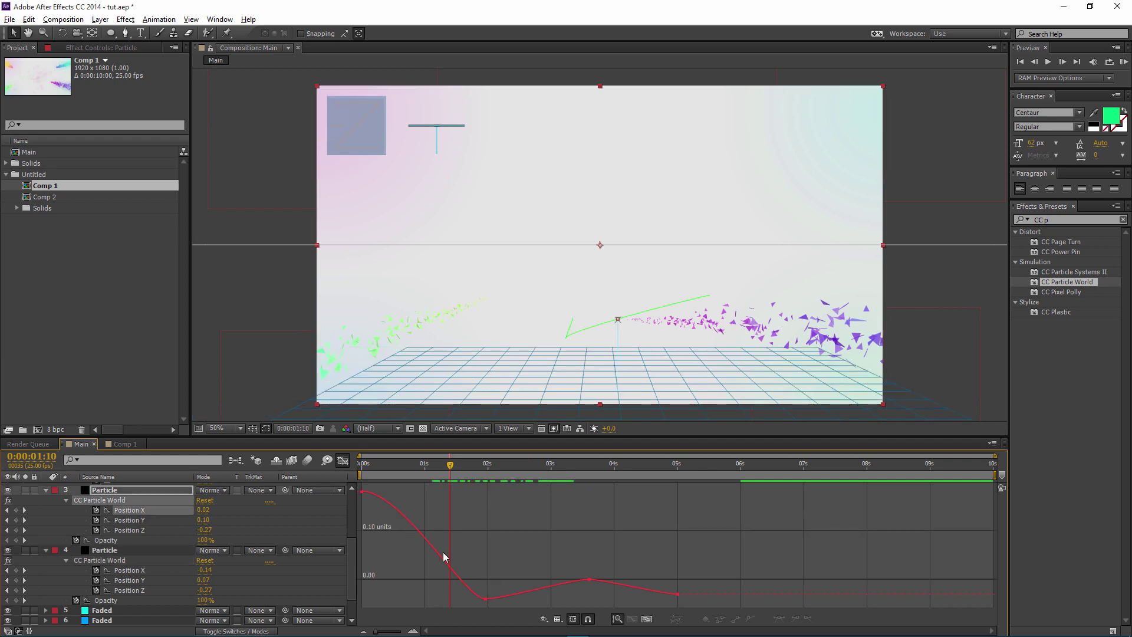
pyautogui.click(485, 599)
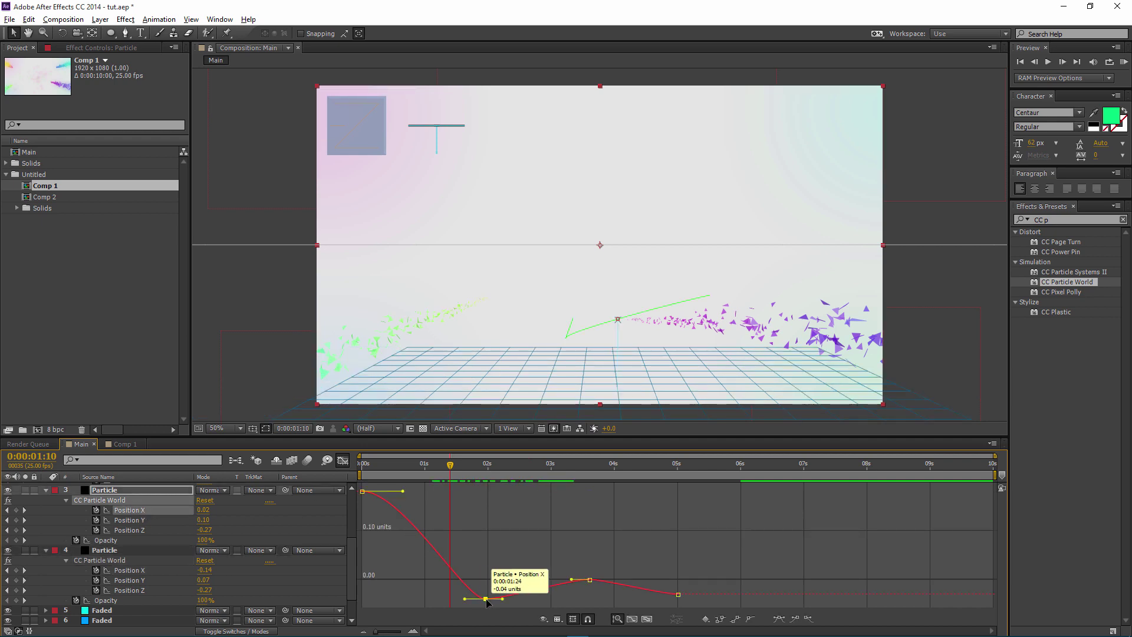
pyautogui.click(751, 618)
pyautogui.moveTo(486, 592)
pyautogui.mouseDown()
pyautogui.moveTo(502, 601)
pyautogui.moveTo(485, 599)
pyautogui.mouseUp()
pyautogui.click(747, 619)
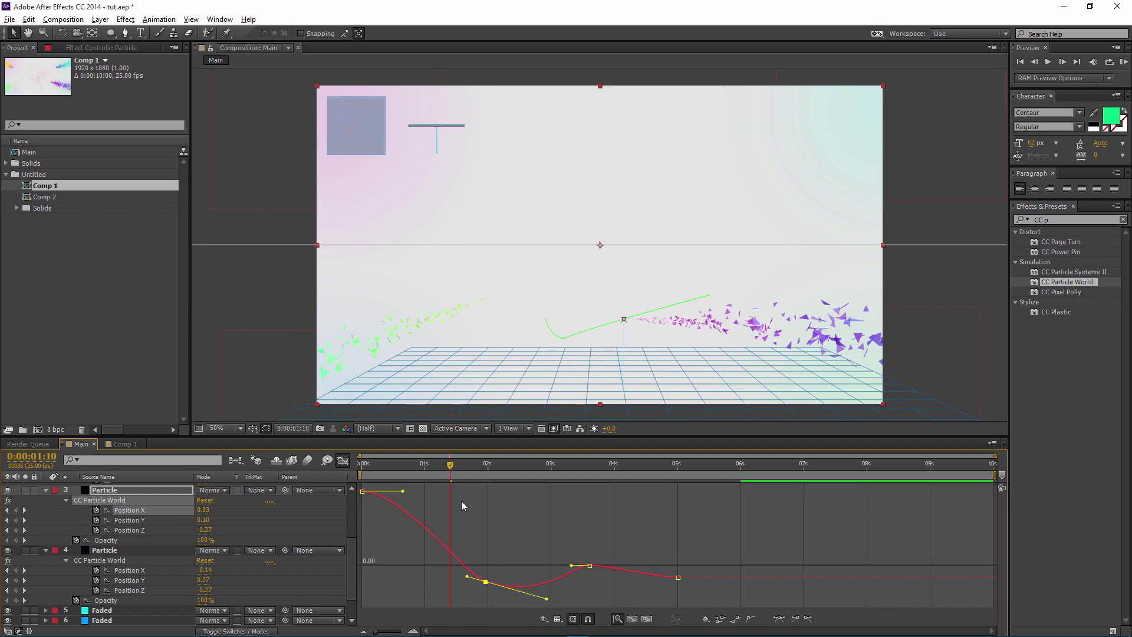
pyautogui.moveTo(451, 466); pyautogui.dragTo(529, 469)
pyautogui.moveTo(547, 468)
pyautogui.mouseDown()
pyautogui.moveTo(599, 468)
pyautogui.moveTo(453, 494)
pyautogui.moveTo(599, 469)
pyautogui.moveTo(496, 493)
pyautogui.moveTo(549, 482)
pyautogui.mouseUp()
pyautogui.moveTo(546, 599)
pyautogui.mouseDown()
pyautogui.moveTo(534, 597)
pyautogui.moveTo(543, 581)
pyautogui.mouseUp()
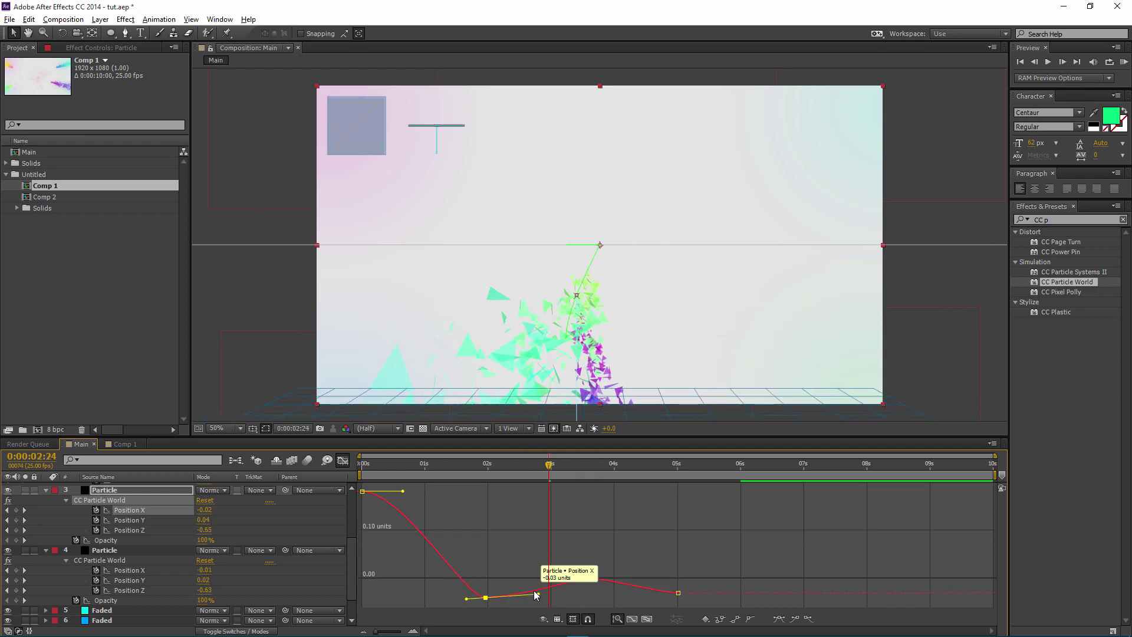
# Lower the fourth Particle layer's Position X keyframe near 0:00:01:16 slightly, lengthen its incoming handle for a smoother rise, and review the streams.
pyautogui.click(129, 570)
pyautogui.keyDown('ctrl'); pyautogui.click(466, 520); pyautogui.keyUp('ctrl')
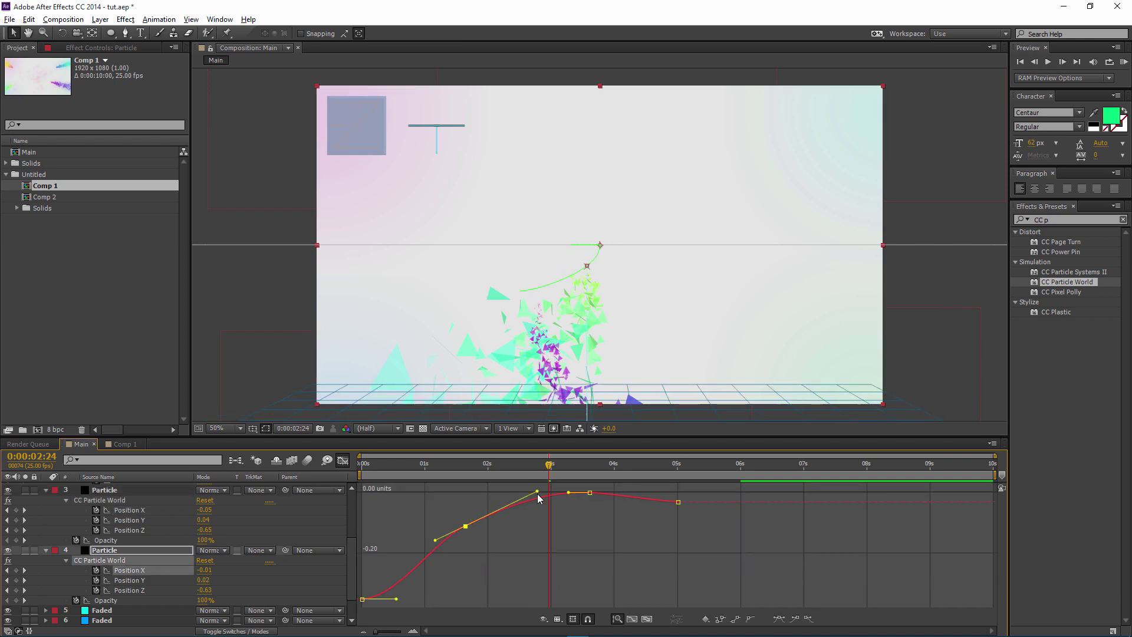
pyautogui.moveTo(467, 528); pyautogui.dragTo(427, 563)
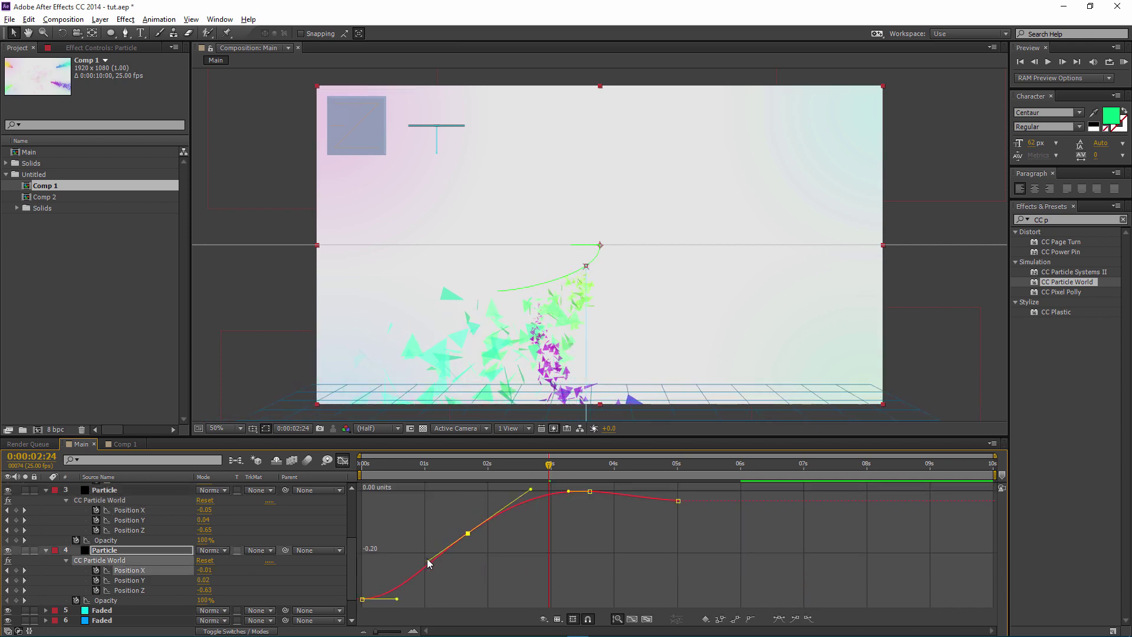
pyautogui.moveTo(470, 464); pyautogui.dragTo(650, 434)
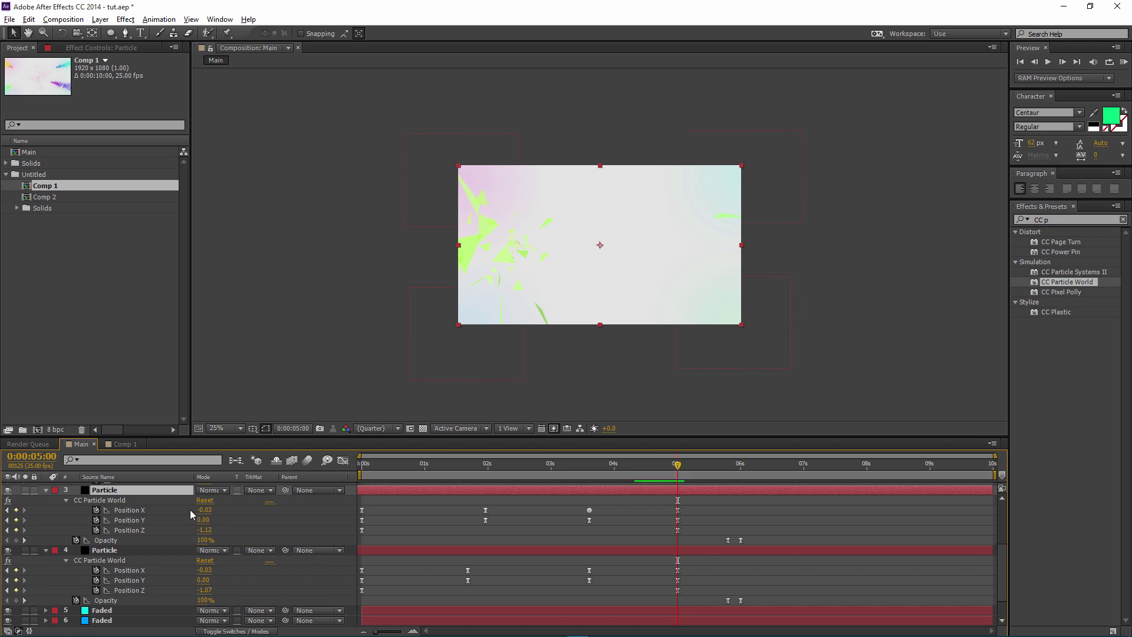
# Collapse and hide the third and fourth Particle layers, and show the first and second Particle layers at 0:00:00:00.
pyautogui.scroll(5, 190, 511)
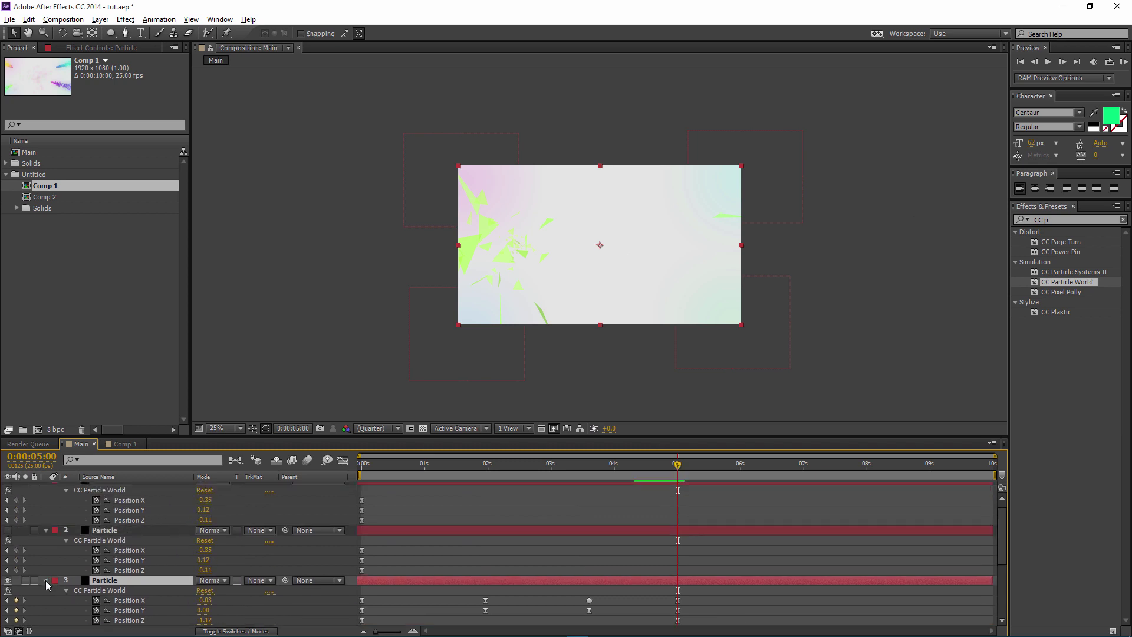
pyautogui.click(46, 581)
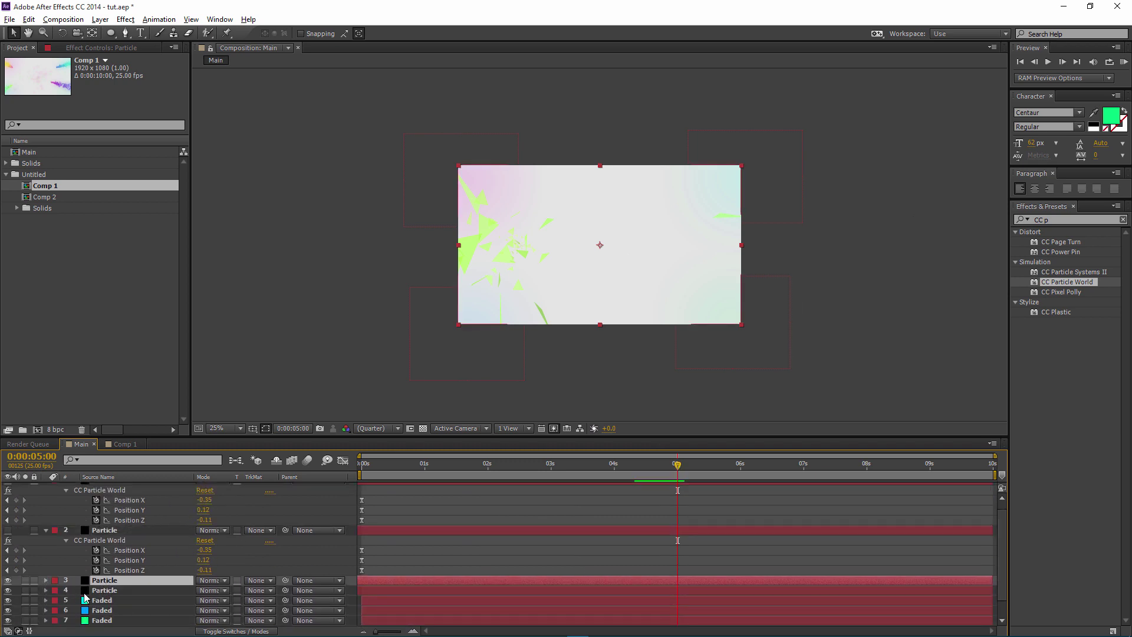
pyautogui.moveTo(8, 580); pyautogui.dragTo(7, 590)
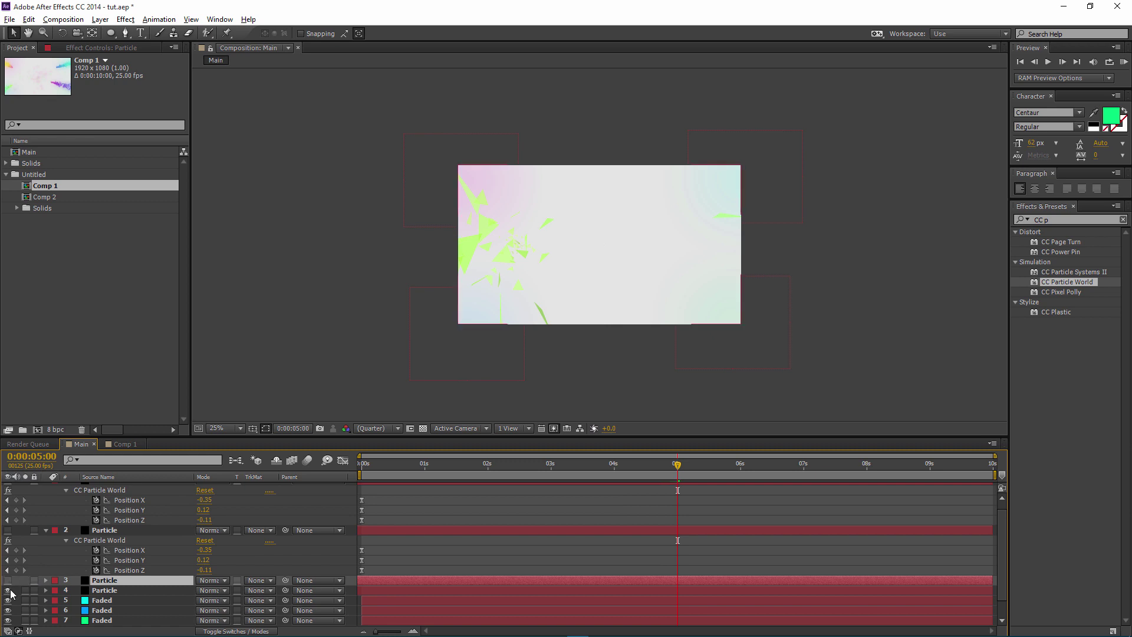
pyautogui.click(112, 530)
pyautogui.scroll(1, 277, 526)
pyautogui.press('Home')
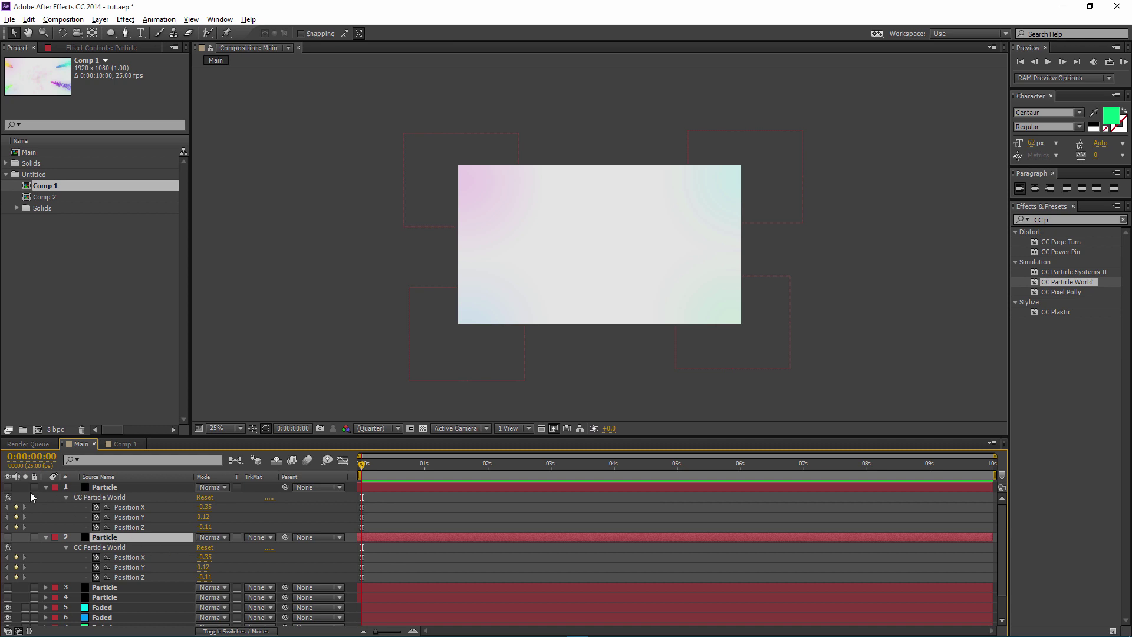
pyautogui.click(8, 487)
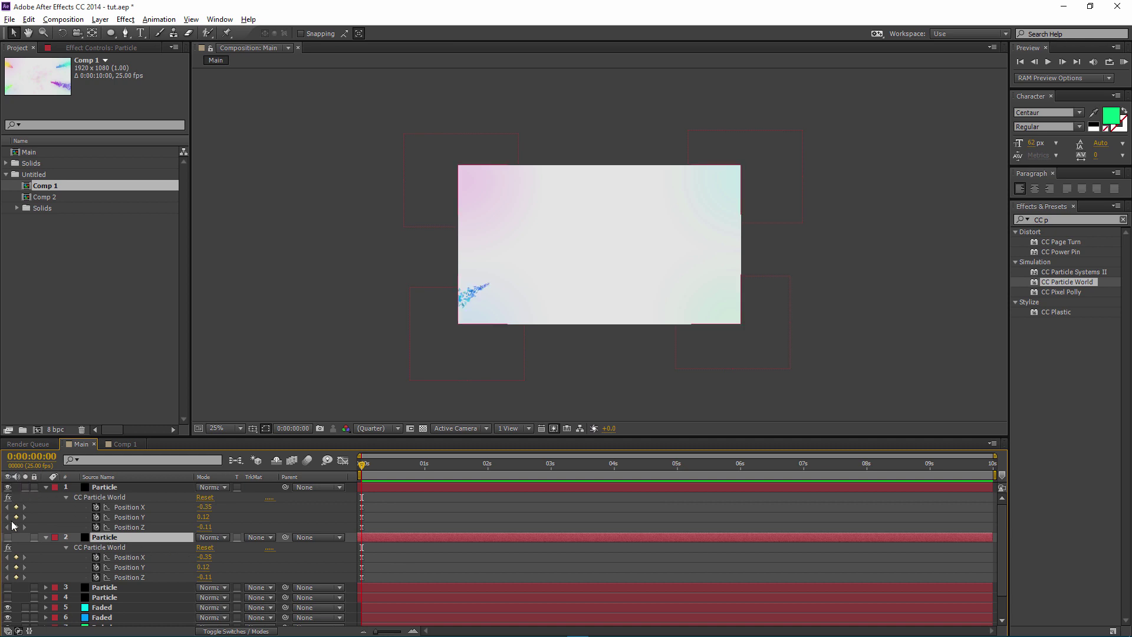
pyautogui.click(8, 537)
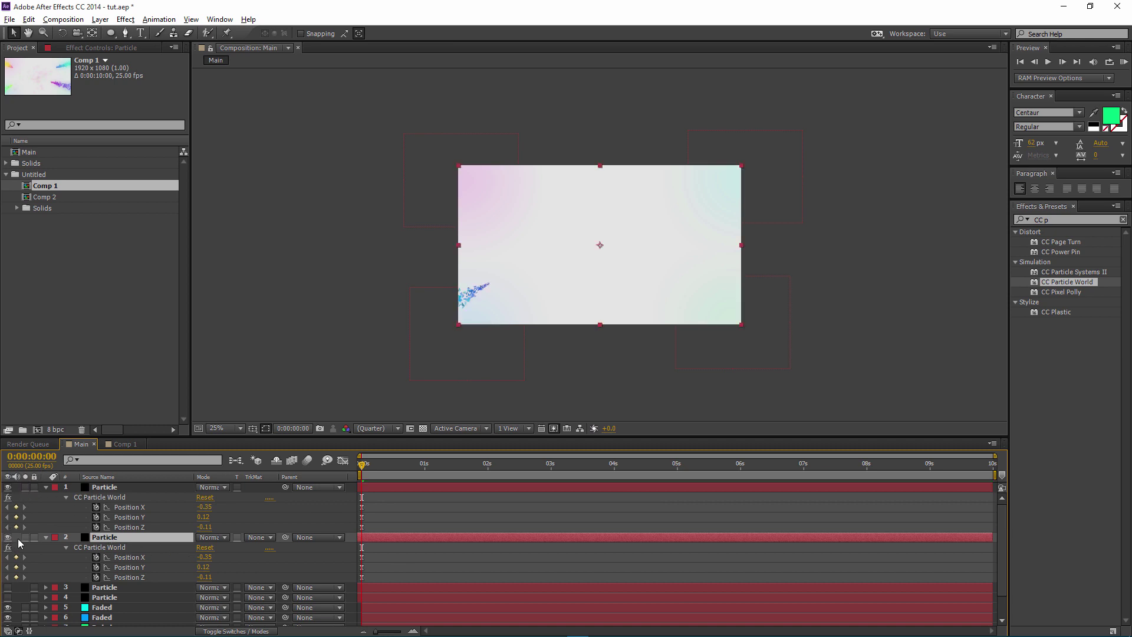
# Set the first Particle layer's Position X to 0.26 and Position Y to -0.12 at 0:00:00:00.
pyautogui.click(111, 486)
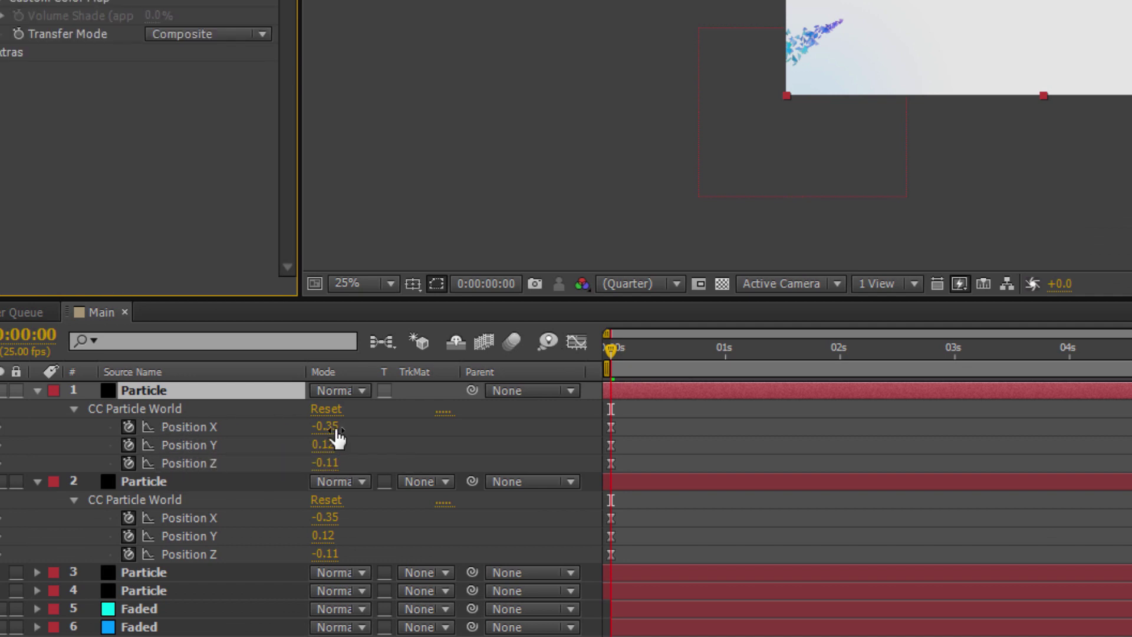
pyautogui.click(334, 431)
pyautogui.write('.')
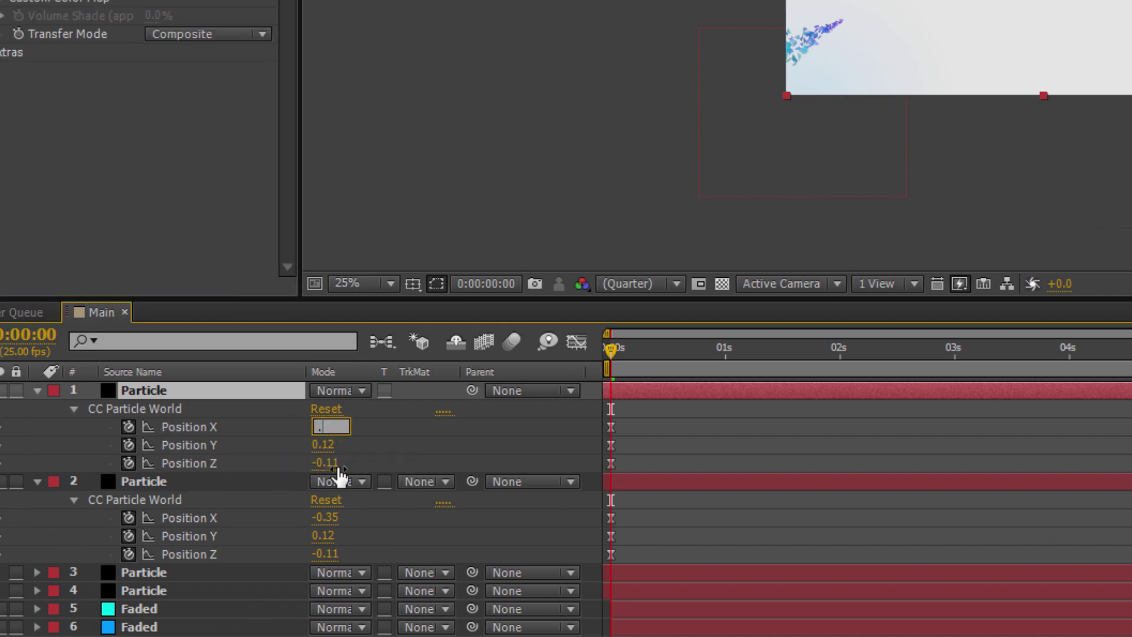
pyautogui.write('26')
pyautogui.click(375, 429)
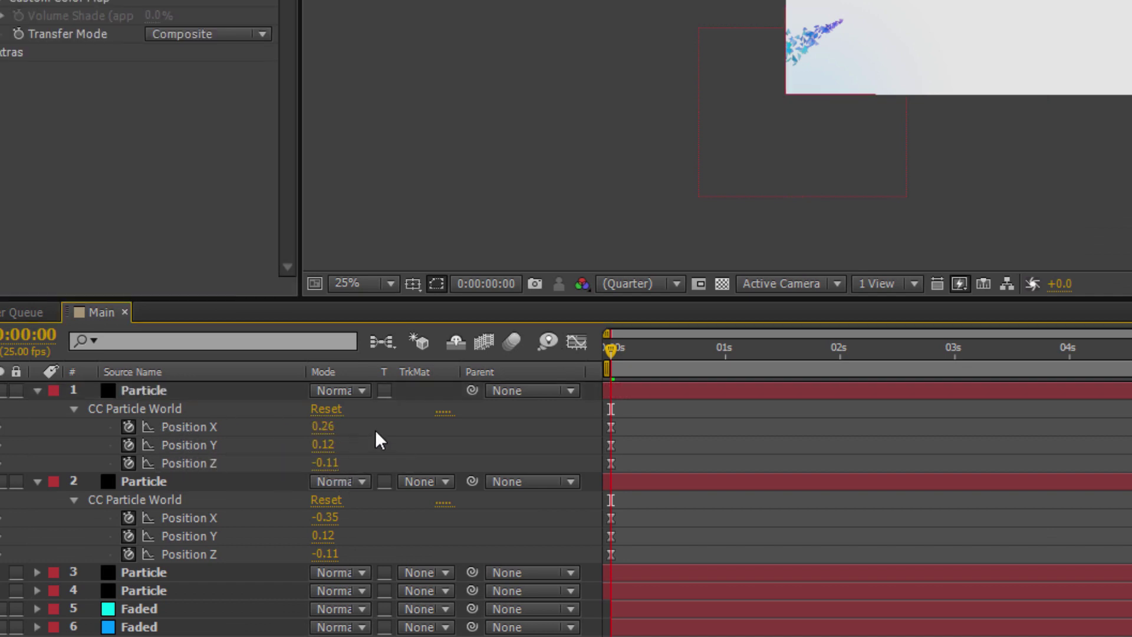
pyautogui.click(324, 444)
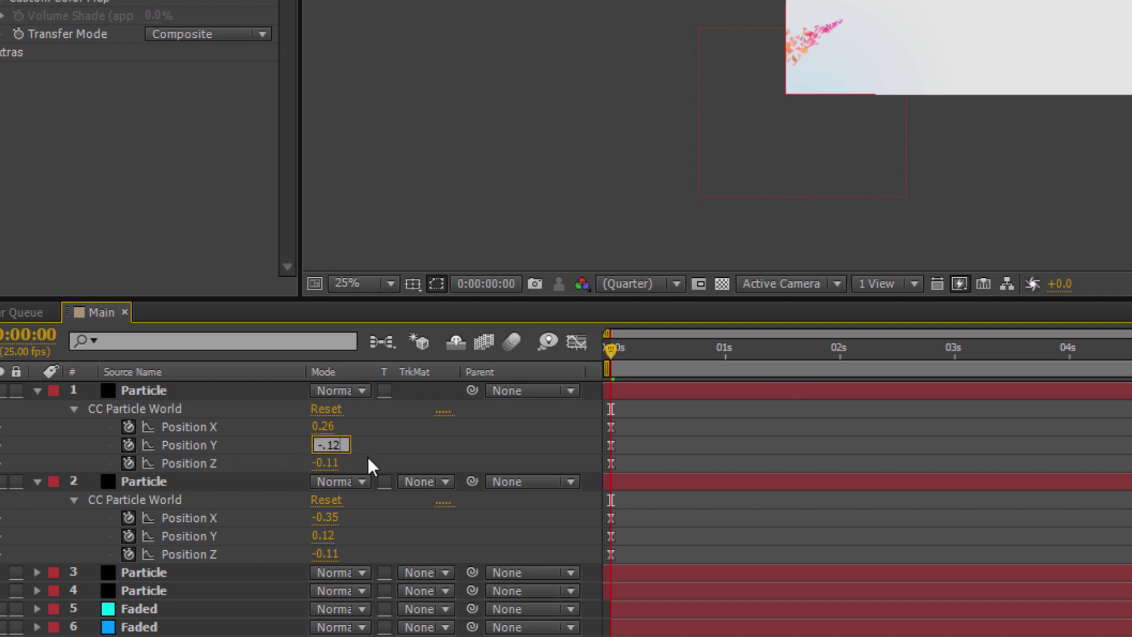
pyautogui.press('Return')
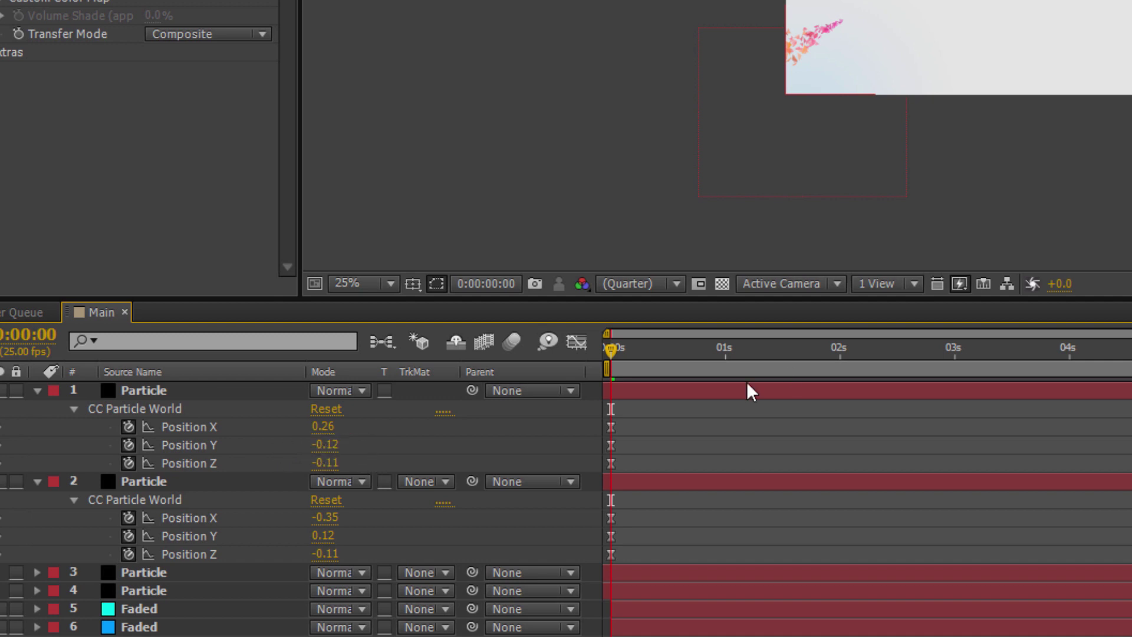
# Set the second Particle layer's Position Y to -0.12 at 0:00:00:00.
pyautogui.click(323, 538)
pyautogui.write('-.12')
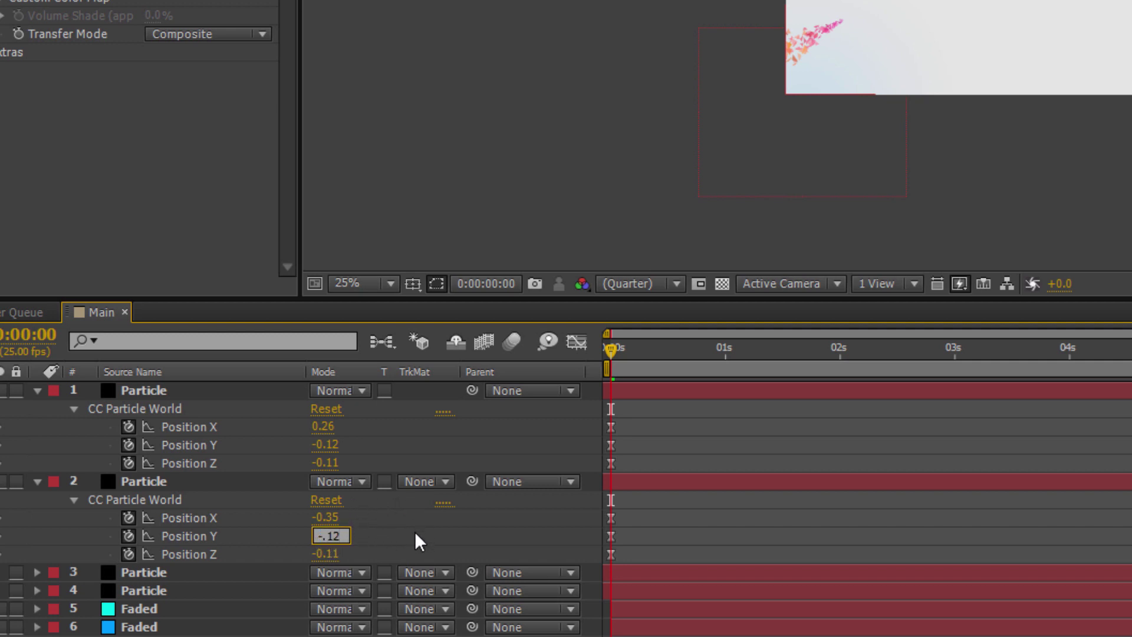
pyautogui.press('Return')
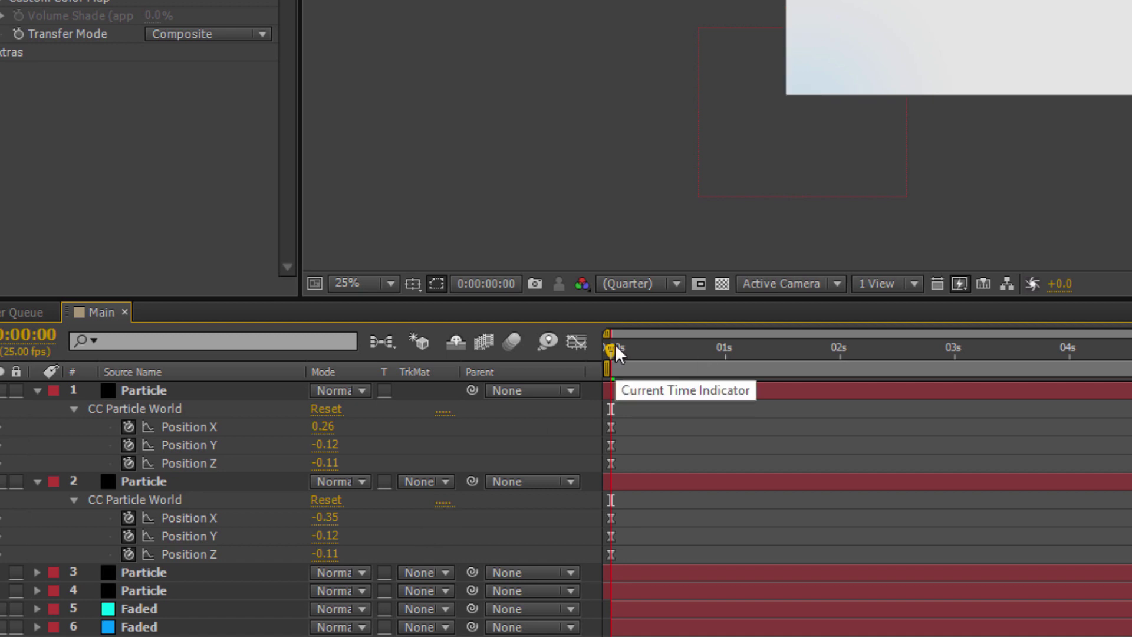
# At 0:00:01:16, set the first Particle layer's Position X to -0.06, Position Y to -0.10 and Position Z to -0.31.
pyautogui.click(614, 347)
pyautogui.moveTo(656, 348); pyautogui.dragTo(798, 349)
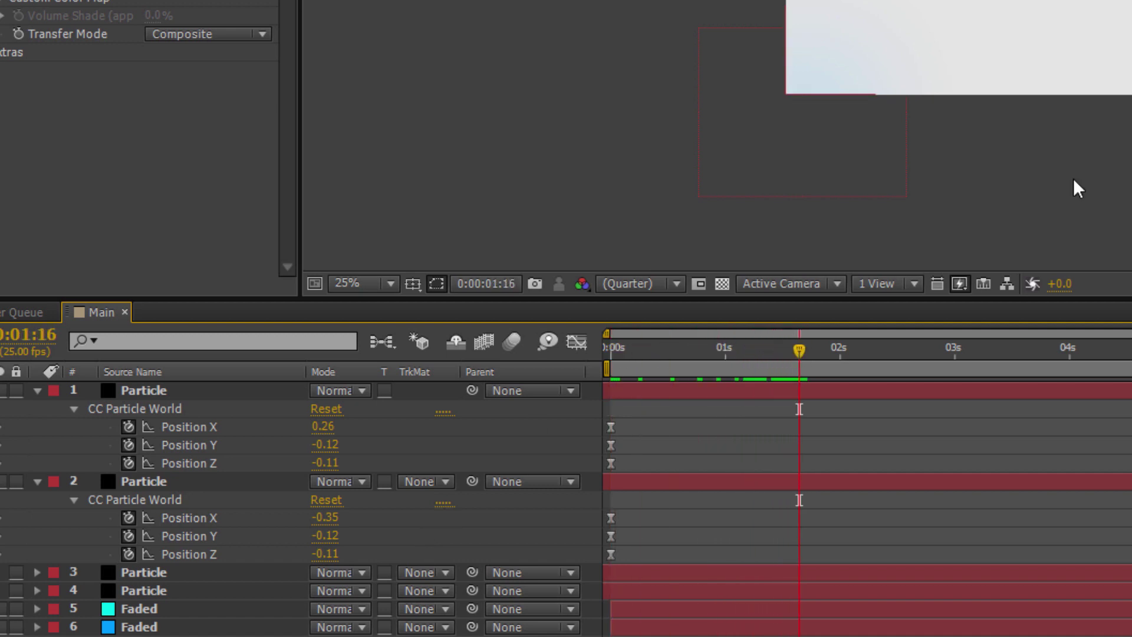
pyautogui.click(324, 426)
pyautogui.write('-')
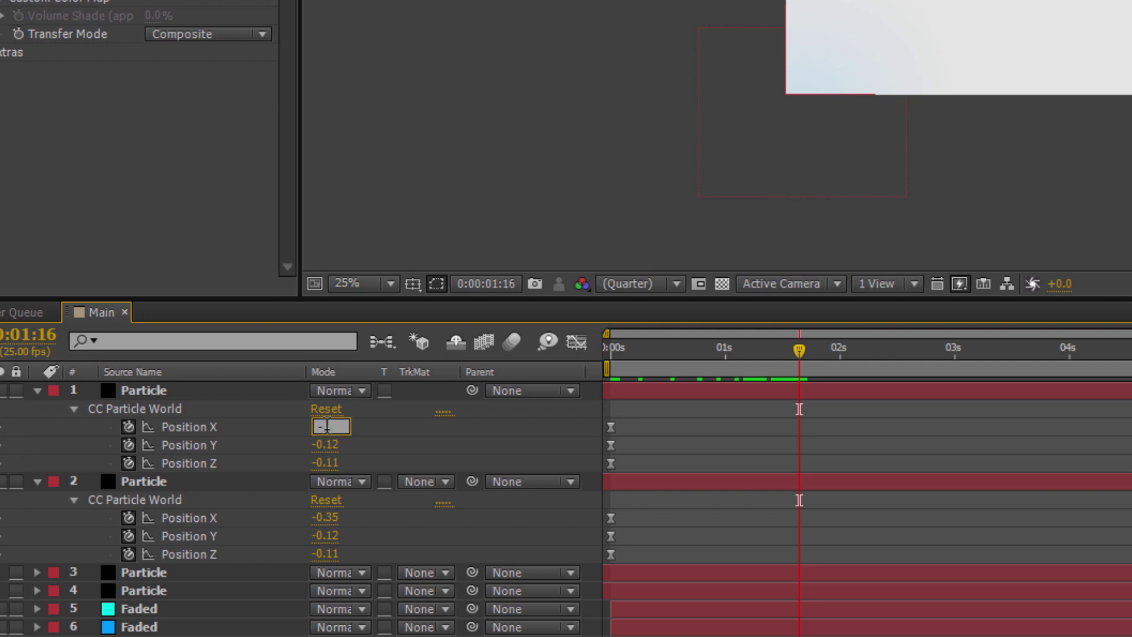
pyautogui.press('Return')
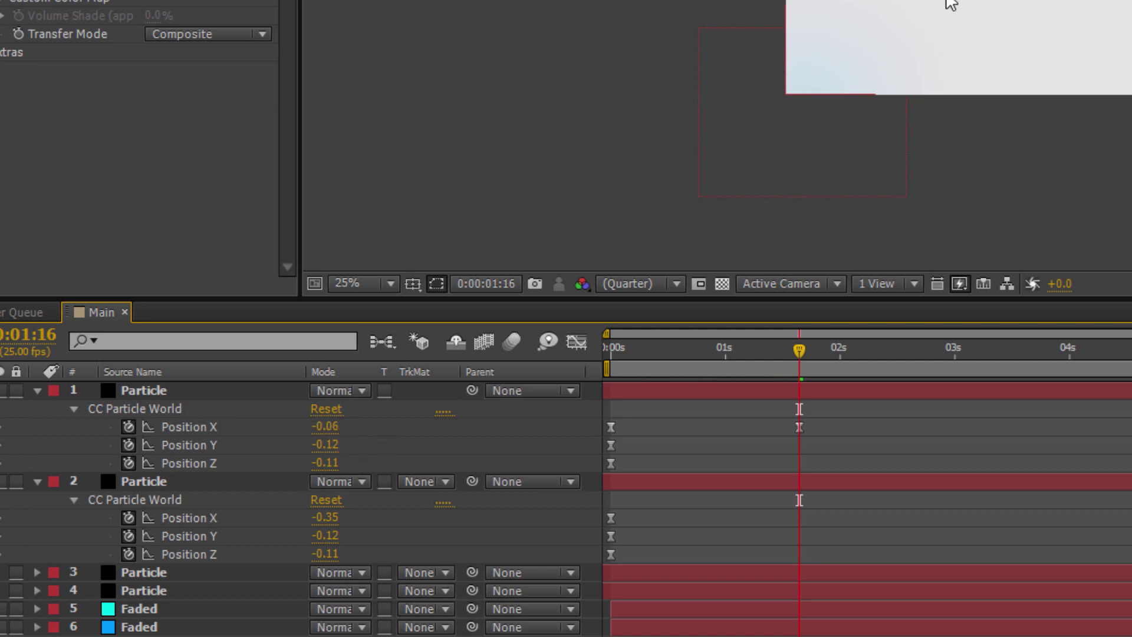
pyautogui.click(326, 445)
pyautogui.write('-')
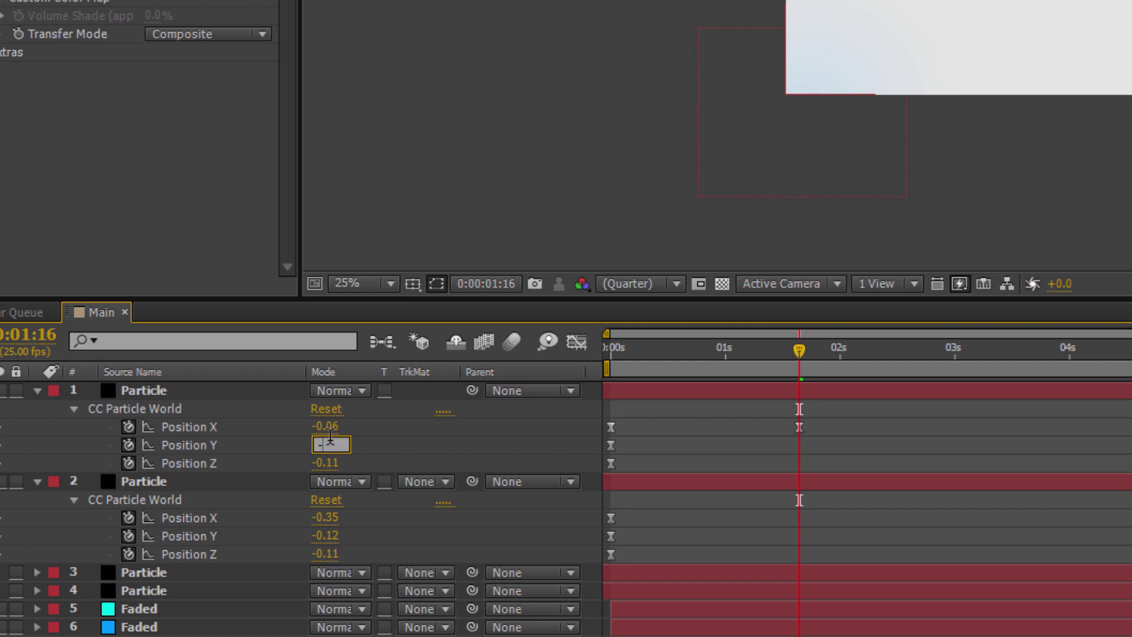
pyautogui.press('Return')
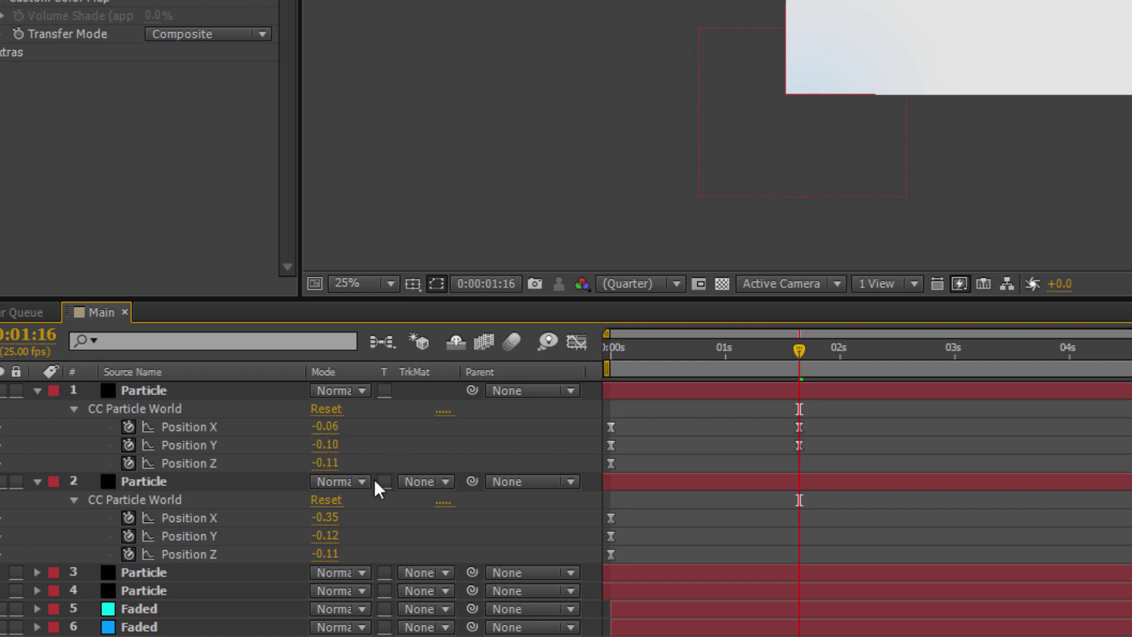
pyautogui.click(326, 464)
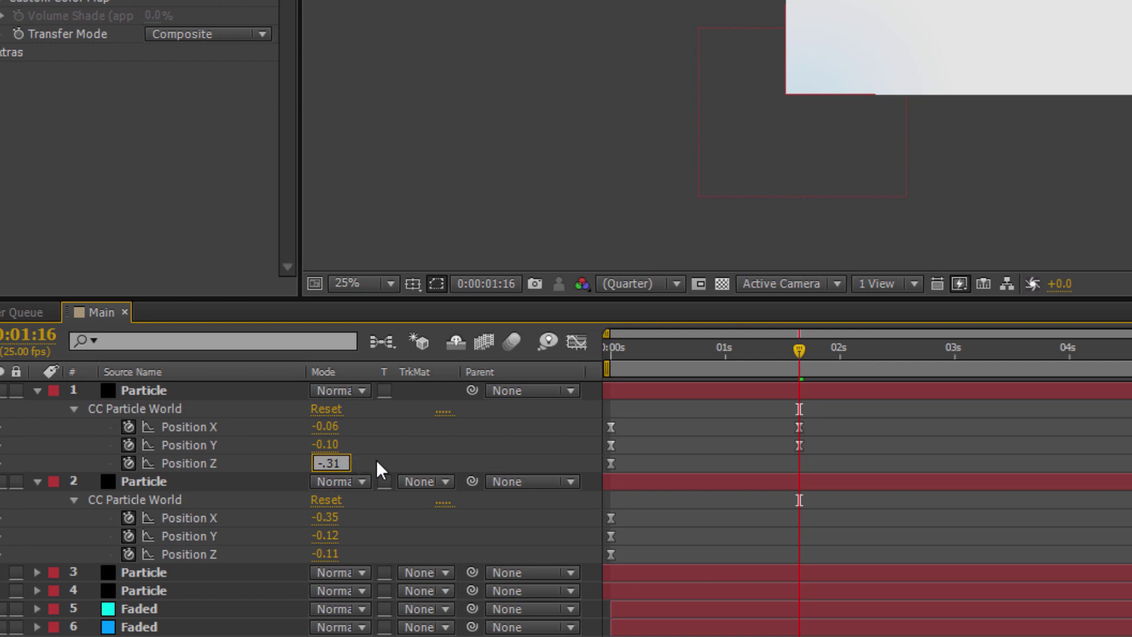
pyautogui.write('-.31')
pyautogui.press('Return')
pyautogui.press('.')
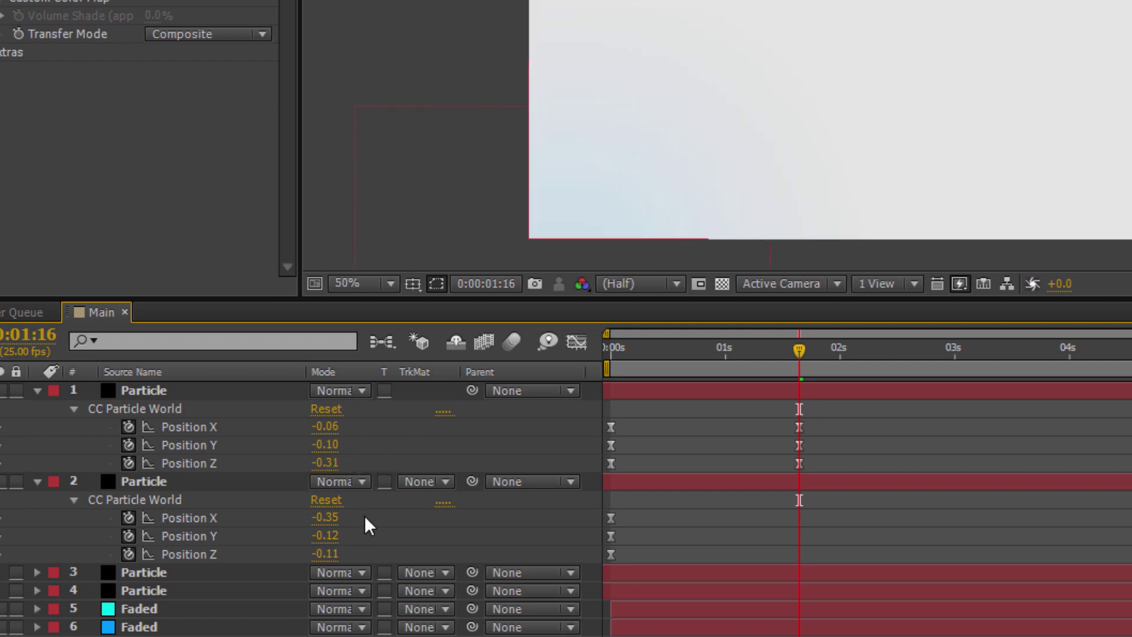
# Set the second Particle layer's Position X to -0.03, Position Y to -0.13 and Position Z to -0.31 at 0:00:01:16.
pyautogui.click(326, 517)
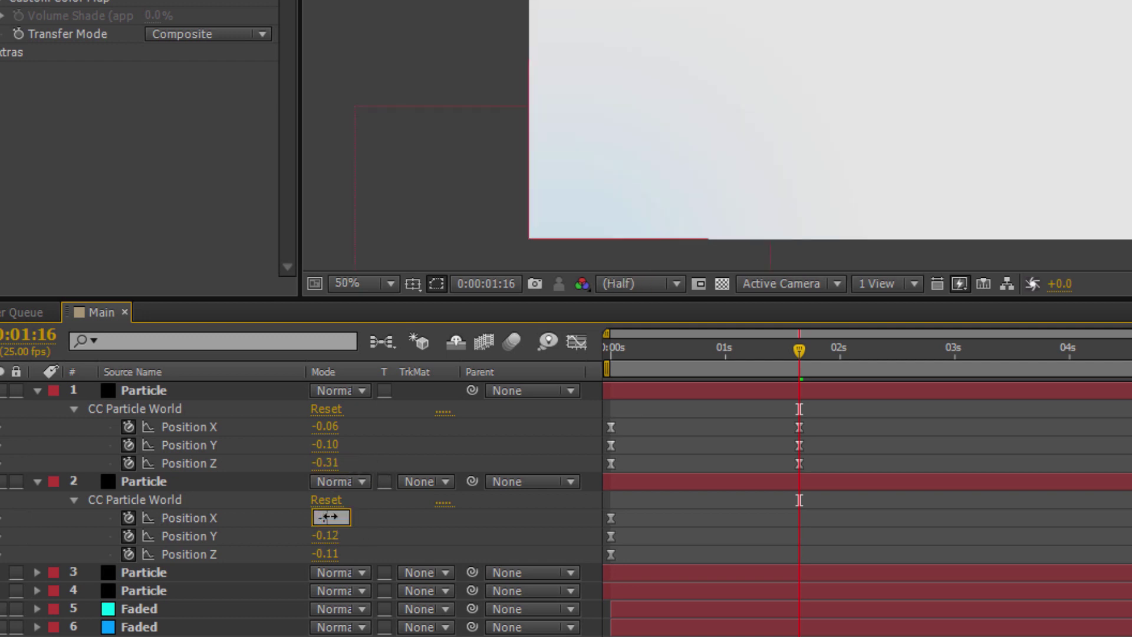
pyautogui.press('Return')
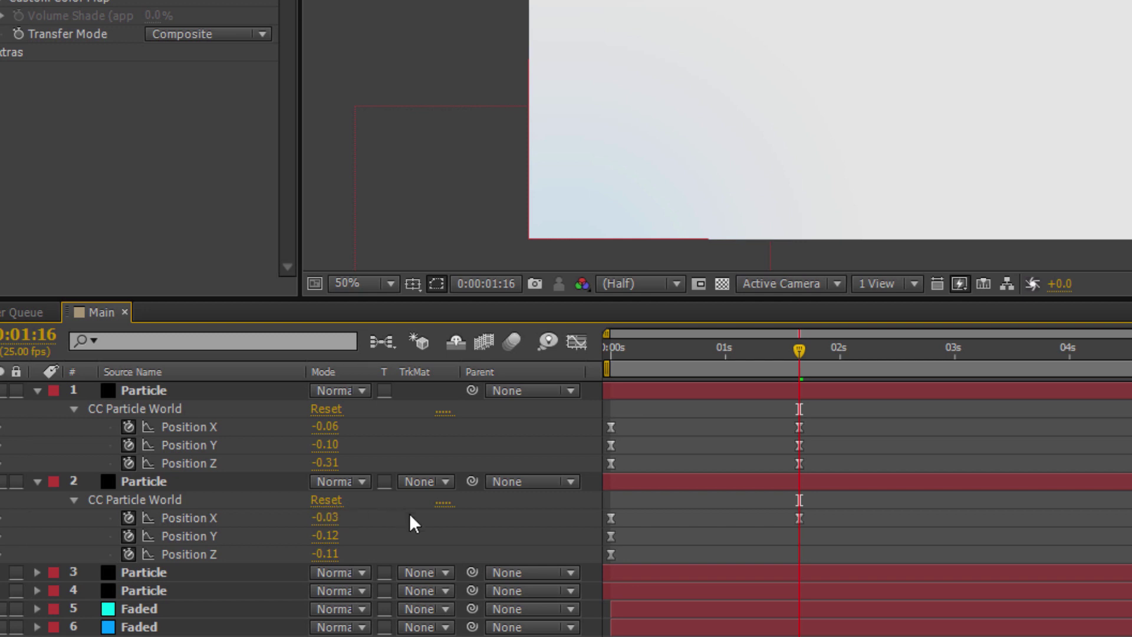
pyautogui.click(332, 536)
pyautogui.write('-0.')
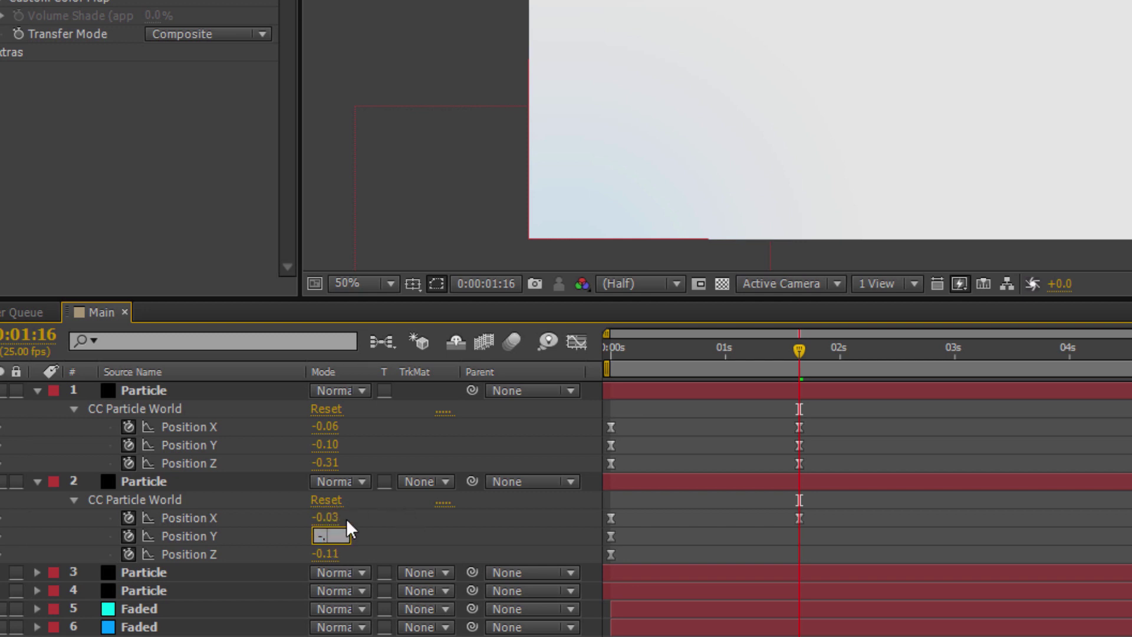
pyautogui.write('13')
pyautogui.press('Return')
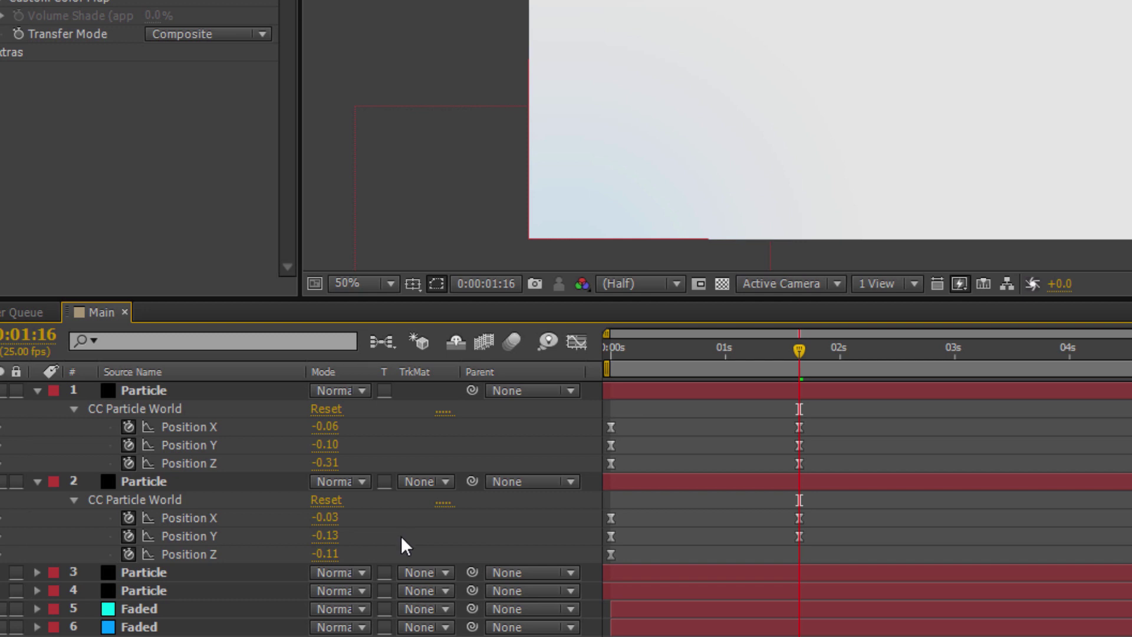
pyautogui.click(318, 553)
pyautogui.write('-0')
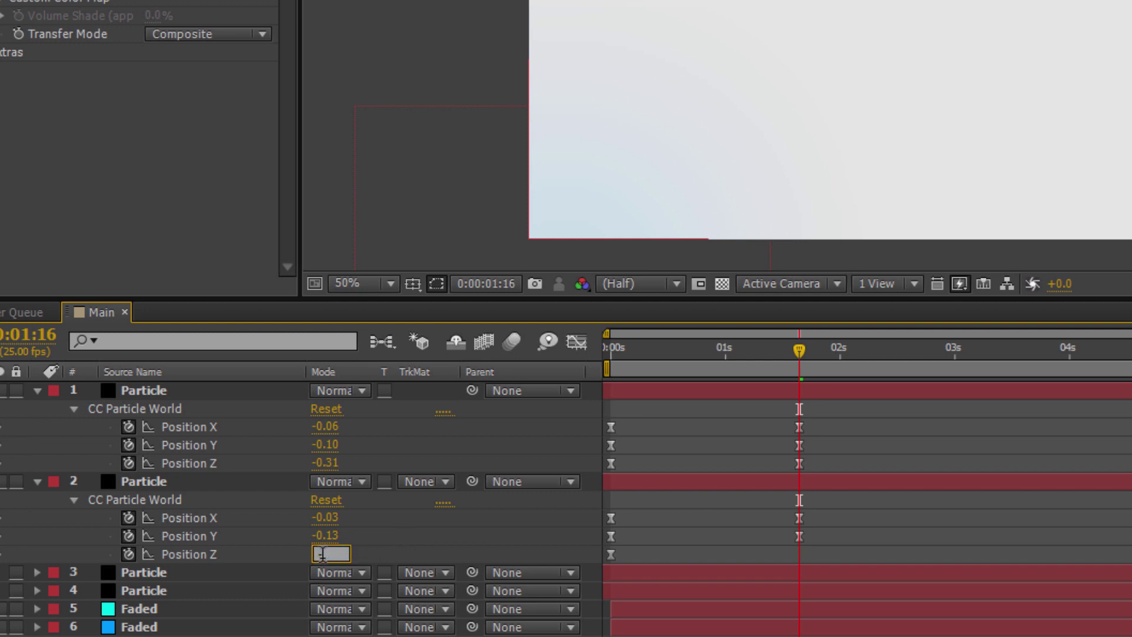
pyautogui.write('.31')
pyautogui.press('Return')
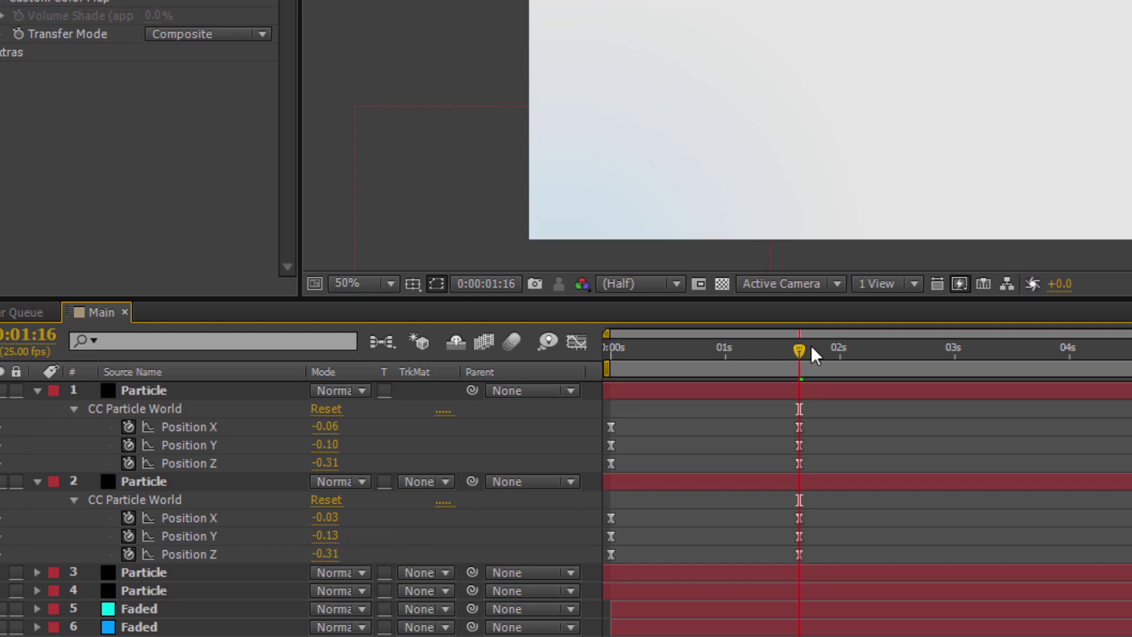
# Set the second Particle layer's Position X to -0.04 at 0:00:02:09.
pyautogui.moveTo(804, 346); pyautogui.dragTo(875, 350)
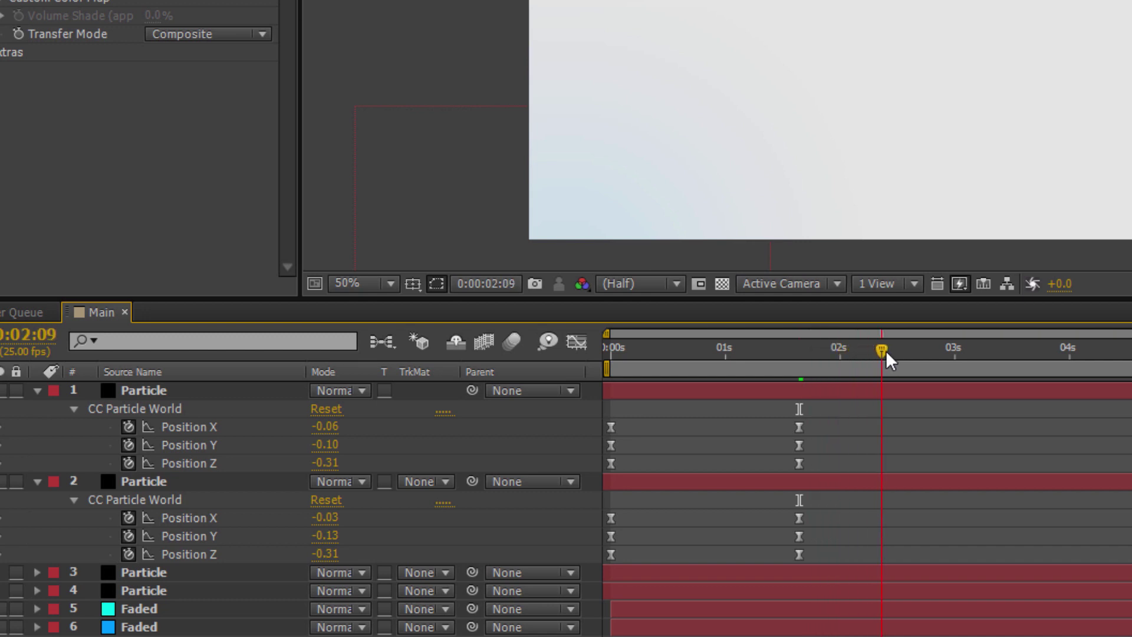
pyautogui.click(325, 517)
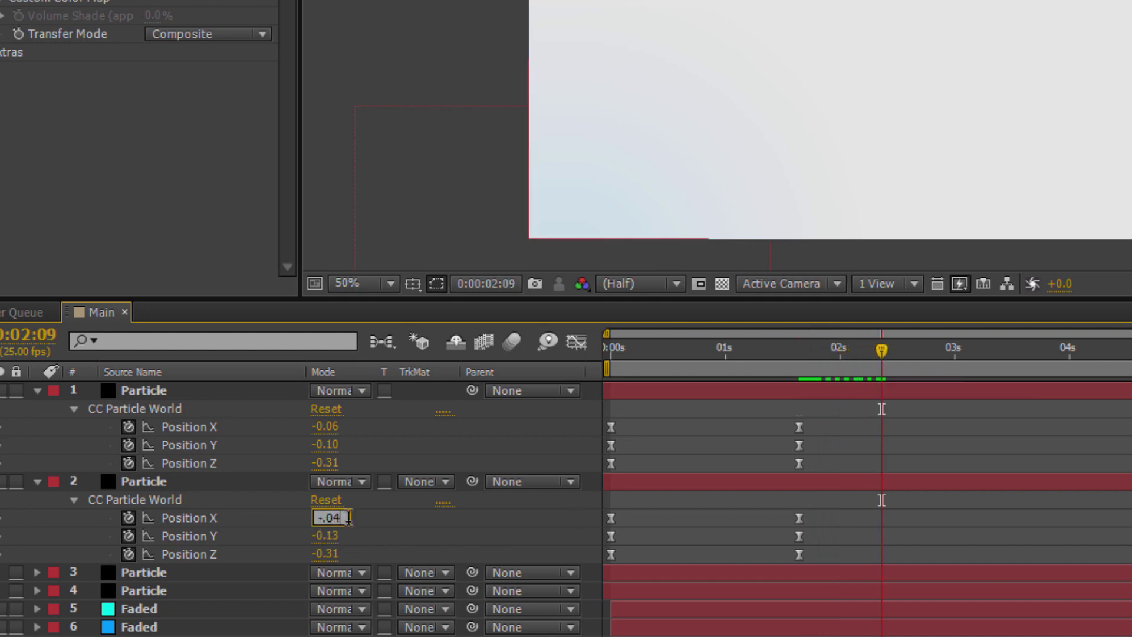
pyautogui.press('Return')
# Set the second Particle layer's Position X and Position Y to 0 at 0:00:03:03.
pyautogui.moveTo(884, 352); pyautogui.dragTo(966, 366)
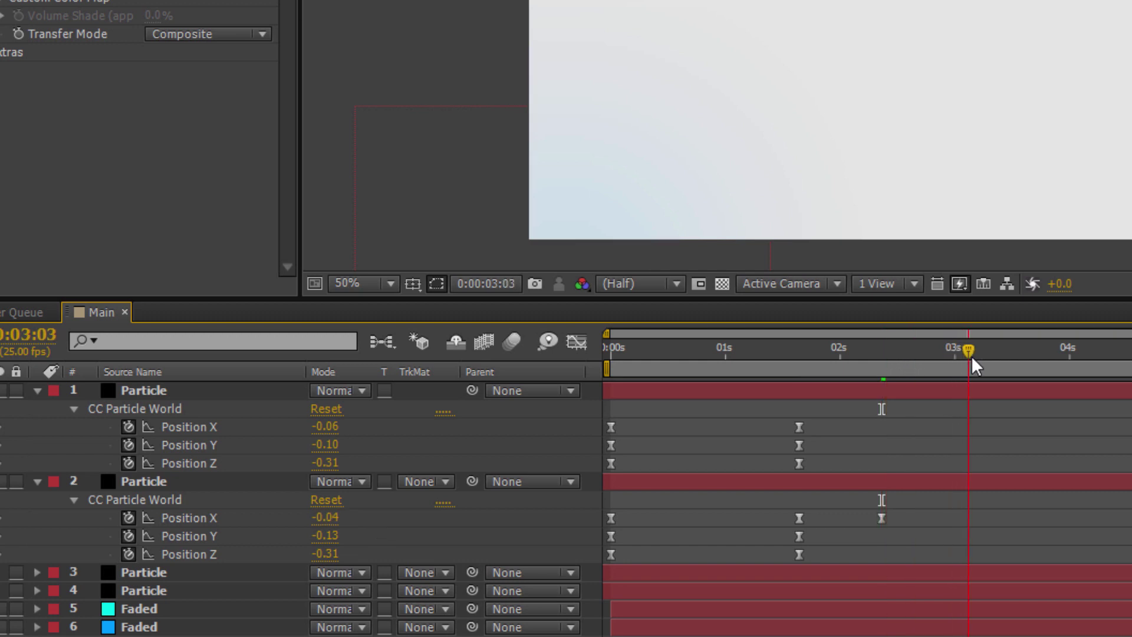
pyautogui.click(330, 513)
pyautogui.write('00')
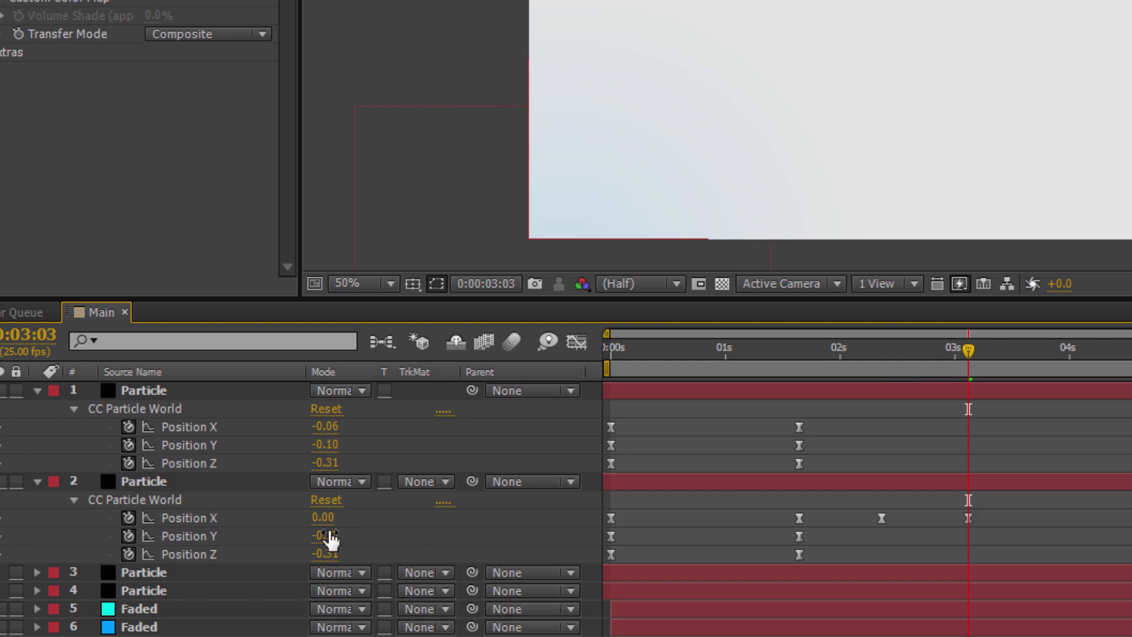
pyautogui.click(331, 539)
pyautogui.write('0')
pyautogui.press('Return')
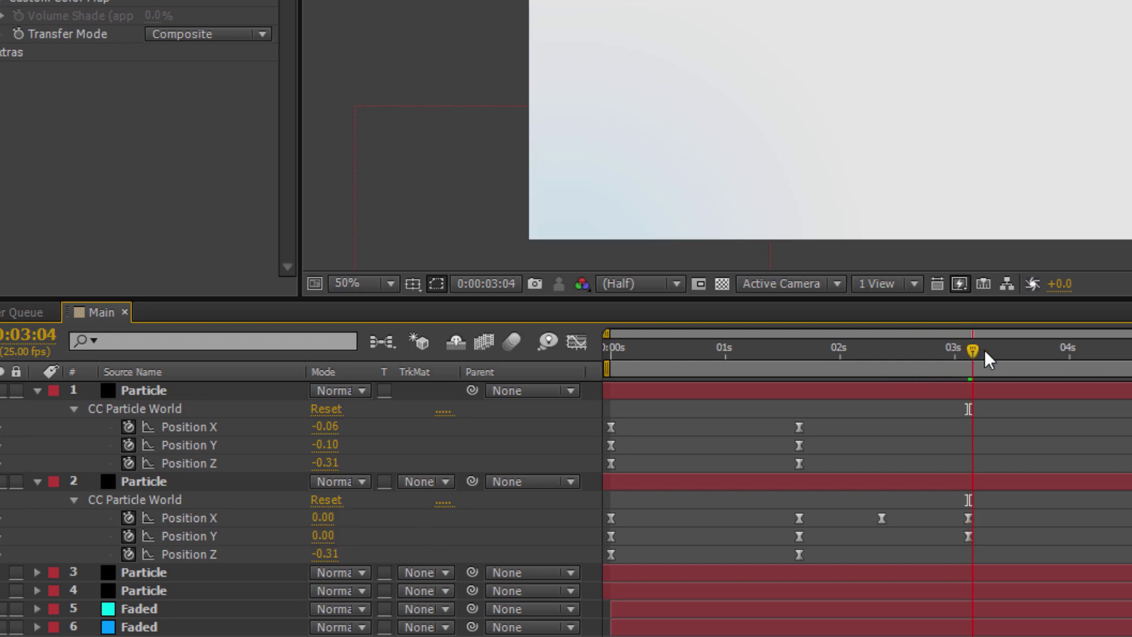
# Set the first Particle layer's Position X and Position Y to 0 at 0:00:03:15, and preview the motion.
pyautogui.moveTo(985, 350); pyautogui.dragTo(1021, 358)
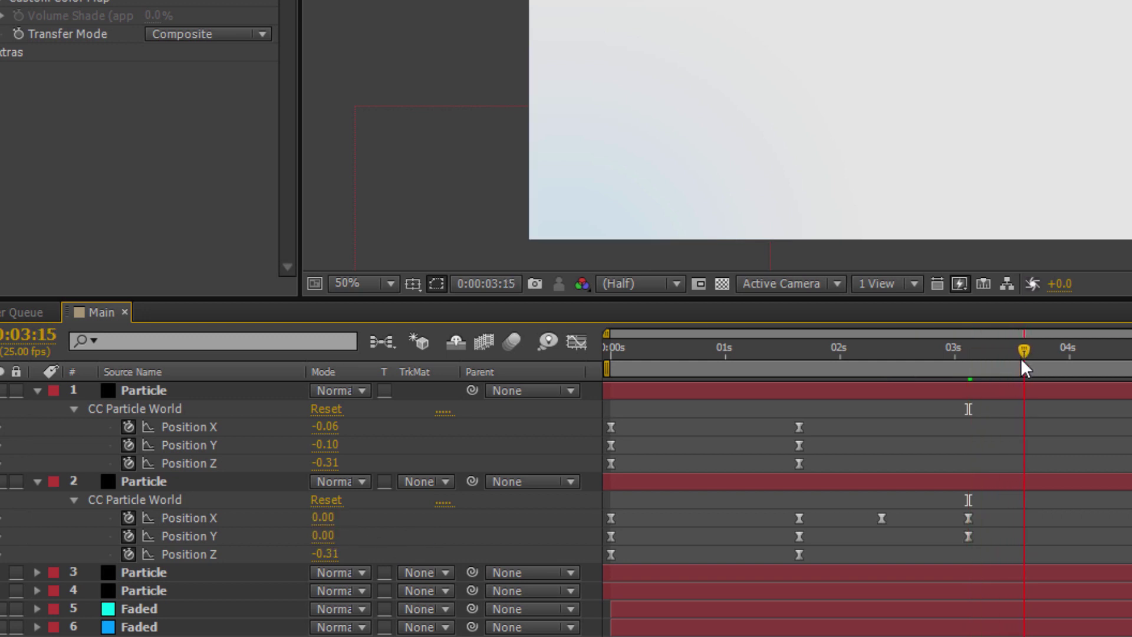
pyautogui.click(328, 426)
pyautogui.write('0')
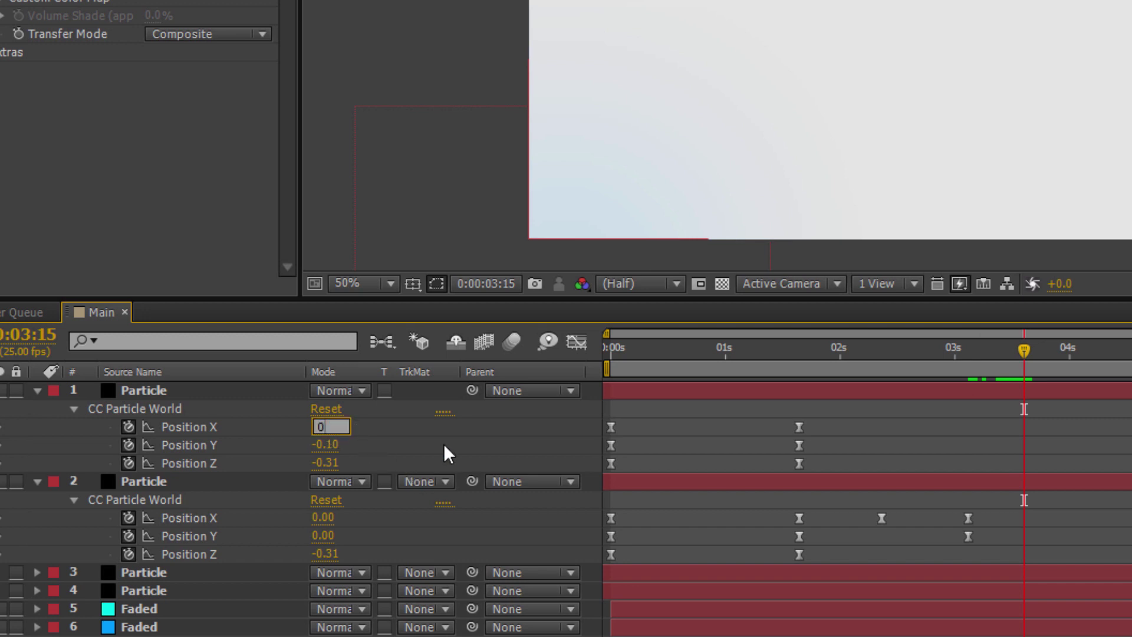
pyautogui.press('Return')
pyautogui.click(324, 445)
pyautogui.write('0')
pyautogui.press('Return')
pyautogui.press('space')
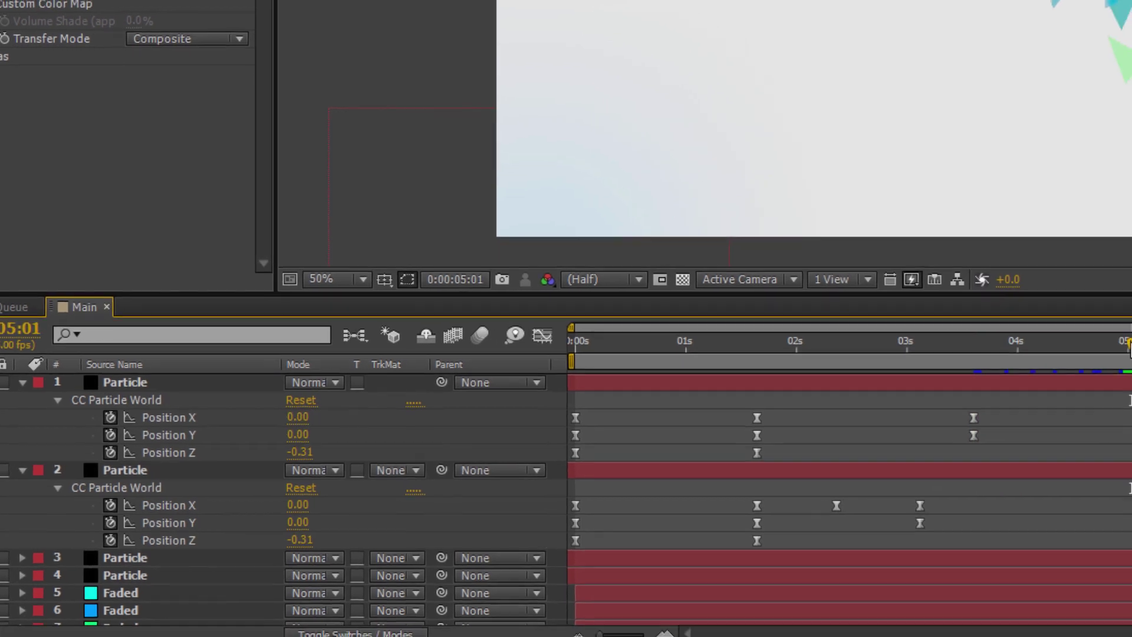
# At 0:00:05:00, set the first Particle layer's Position X to -0.02 and Position Z to -1.12, and keyframe Position Y at 0.
pyautogui.click(292, 414)
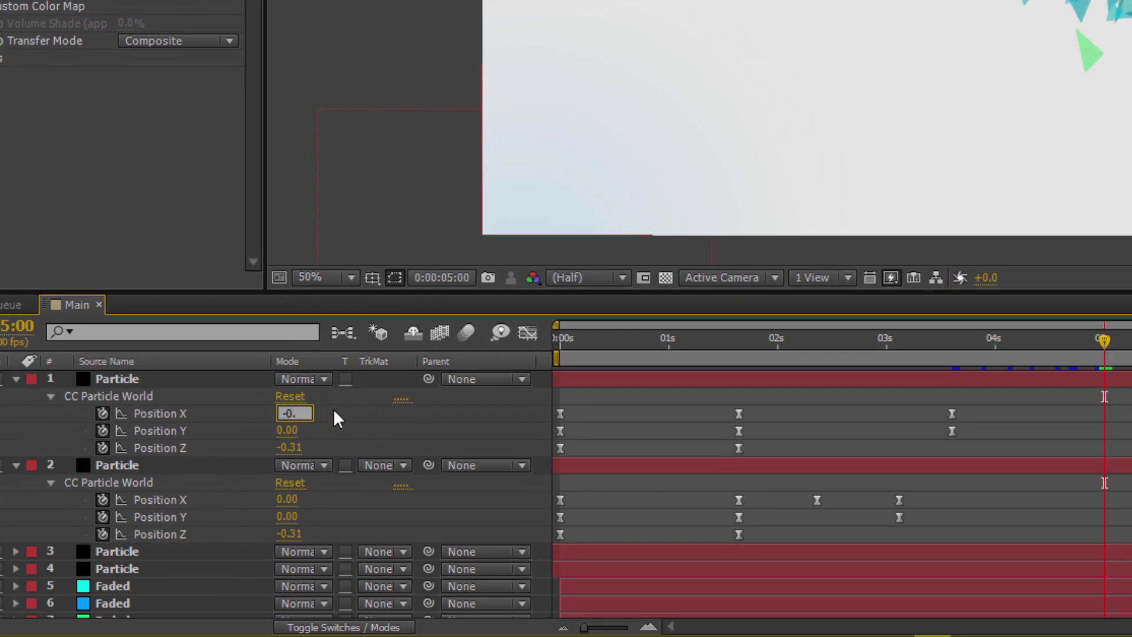
pyautogui.press('Return')
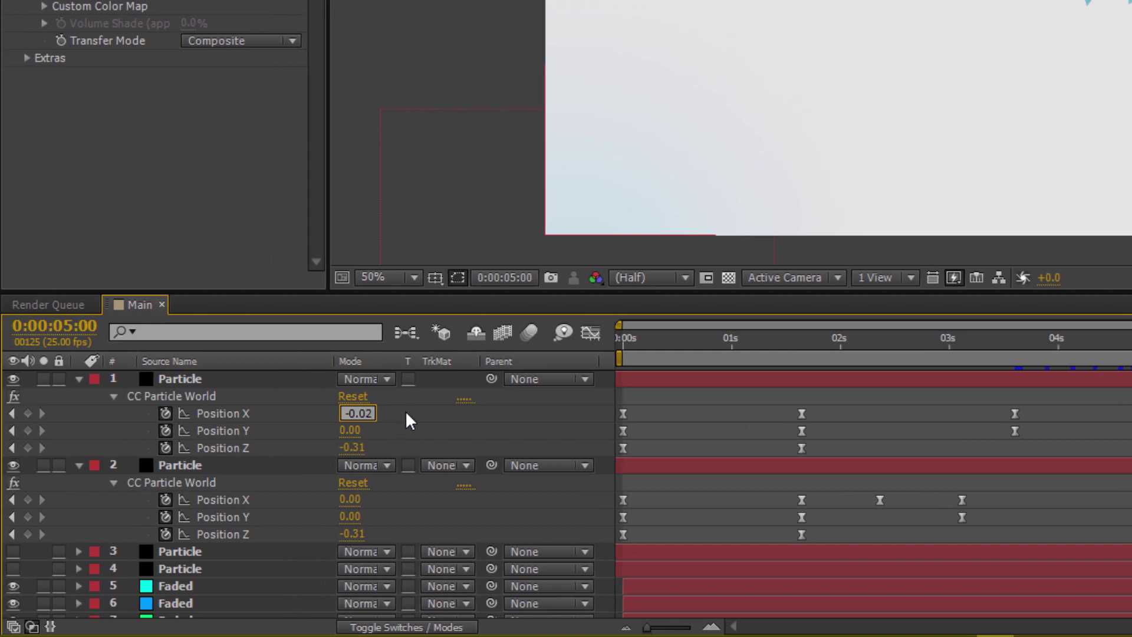
pyautogui.click(351, 433)
pyautogui.press('Return')
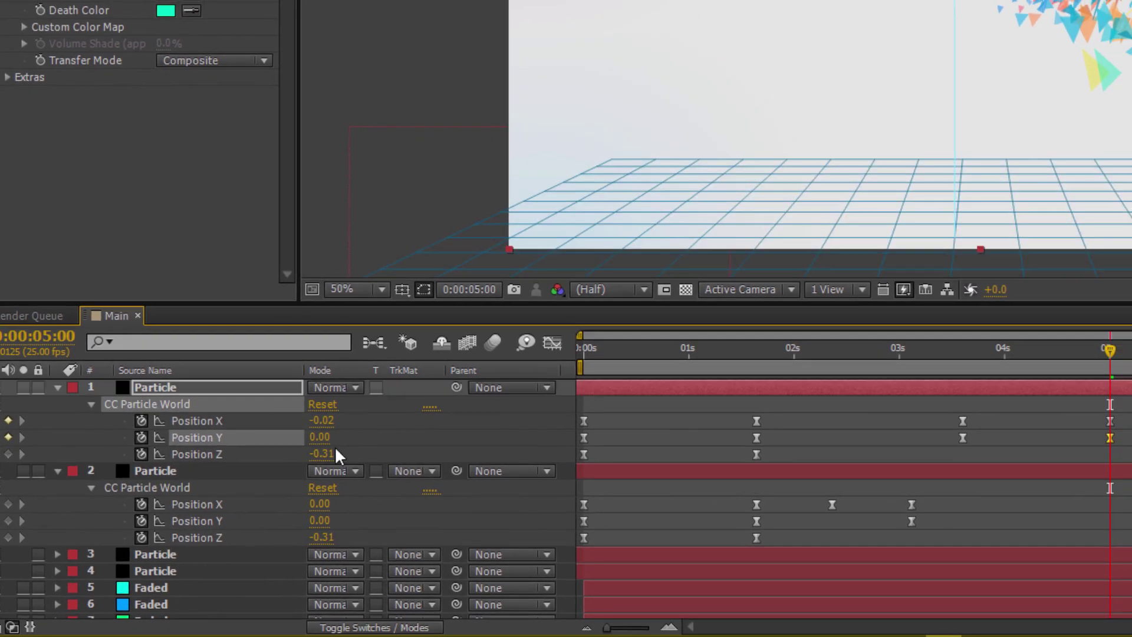
pyautogui.click(324, 455)
pyautogui.press('Return')
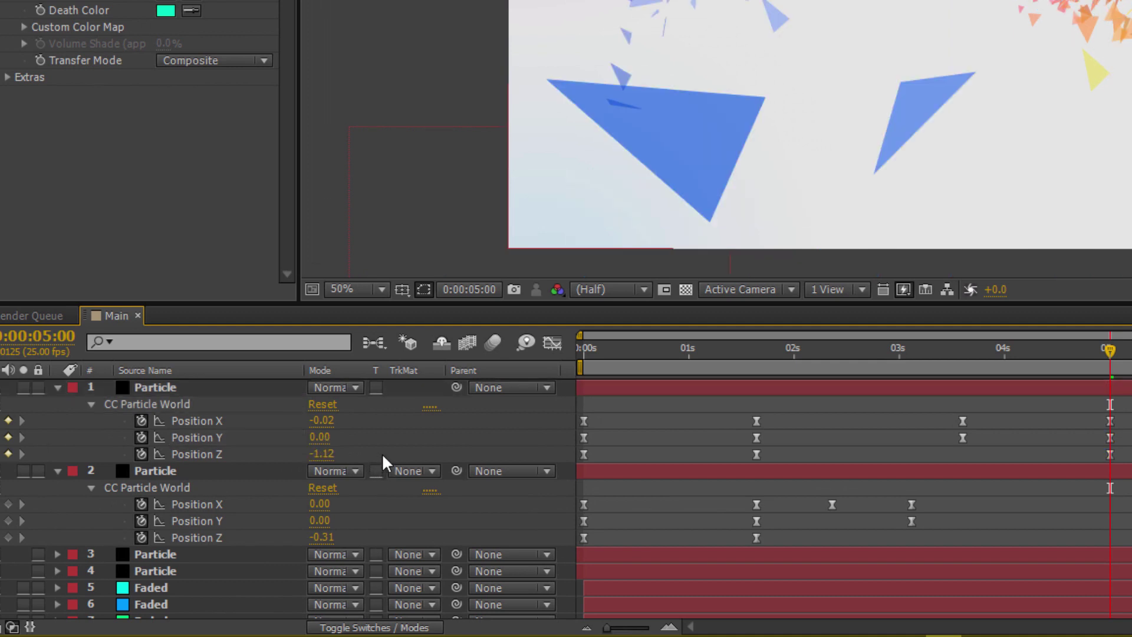
# Set the second Particle layer's Position X to -0.02 and Position Z to -1.12 at 0:00:05:00, and keyframe Position Y at 0.
pyautogui.click(321, 505)
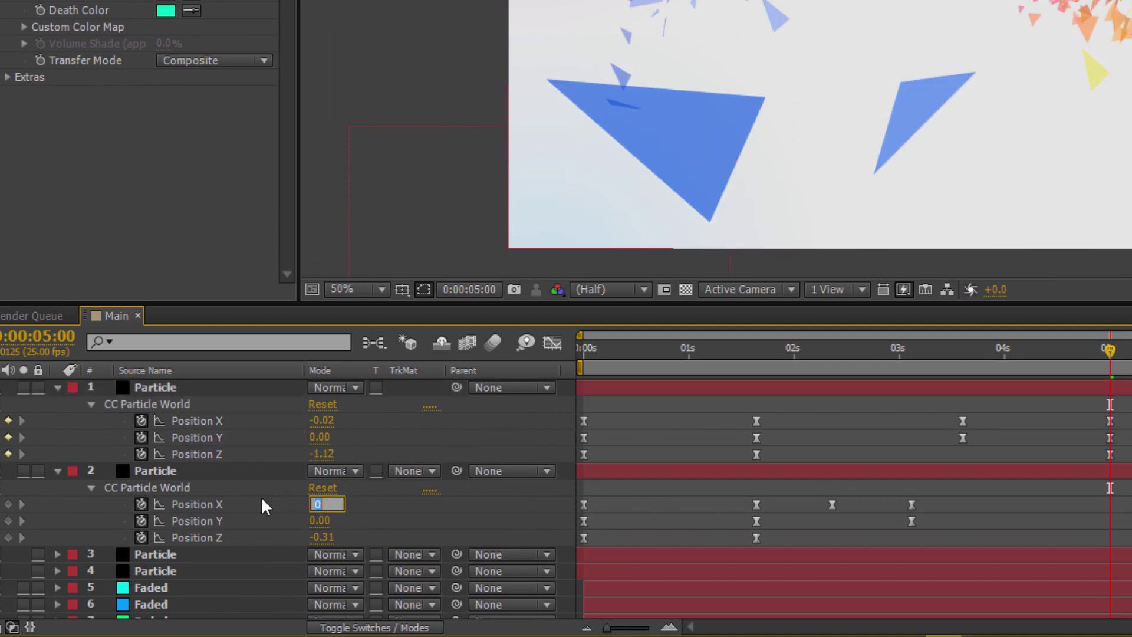
pyautogui.write('-.02')
pyautogui.press('Return')
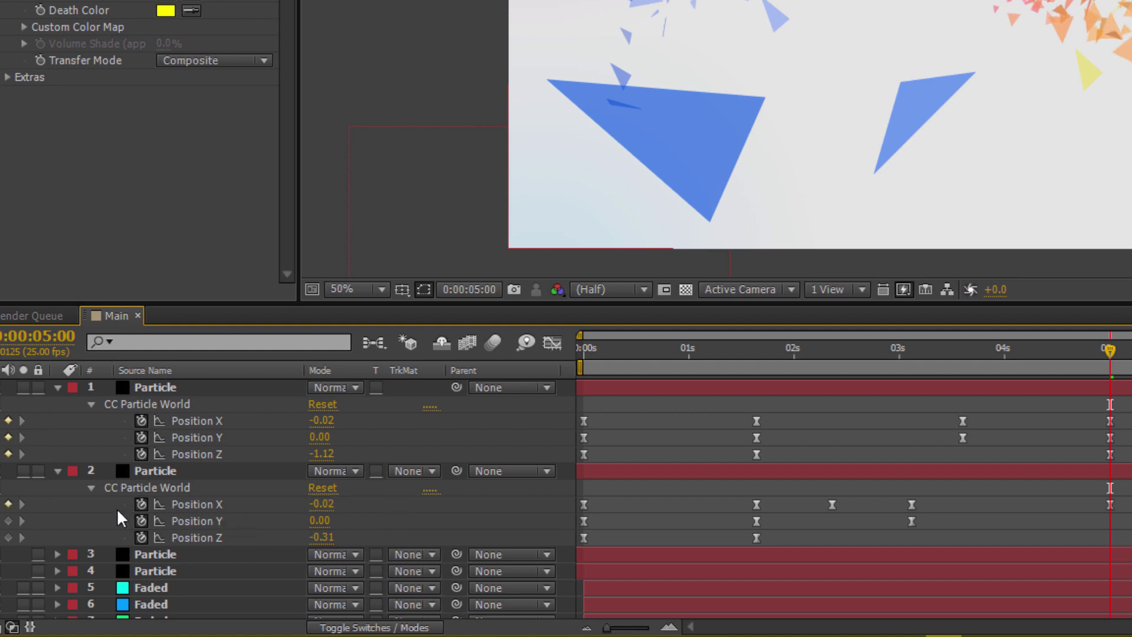
pyautogui.click(8, 520)
pyautogui.click(323, 537)
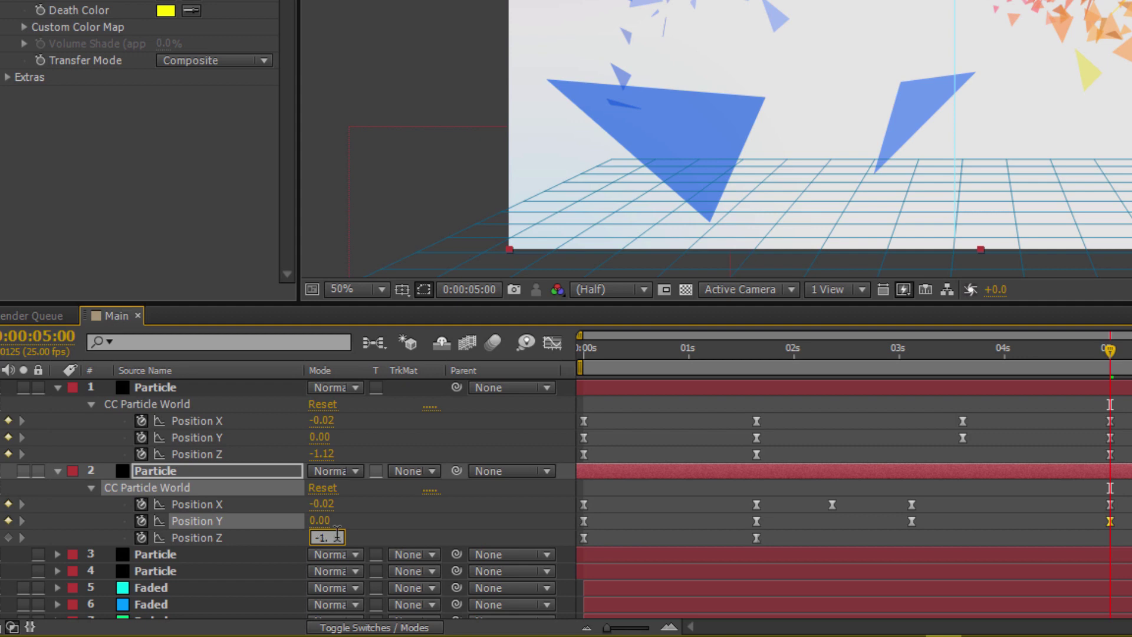
pyautogui.press('Return')
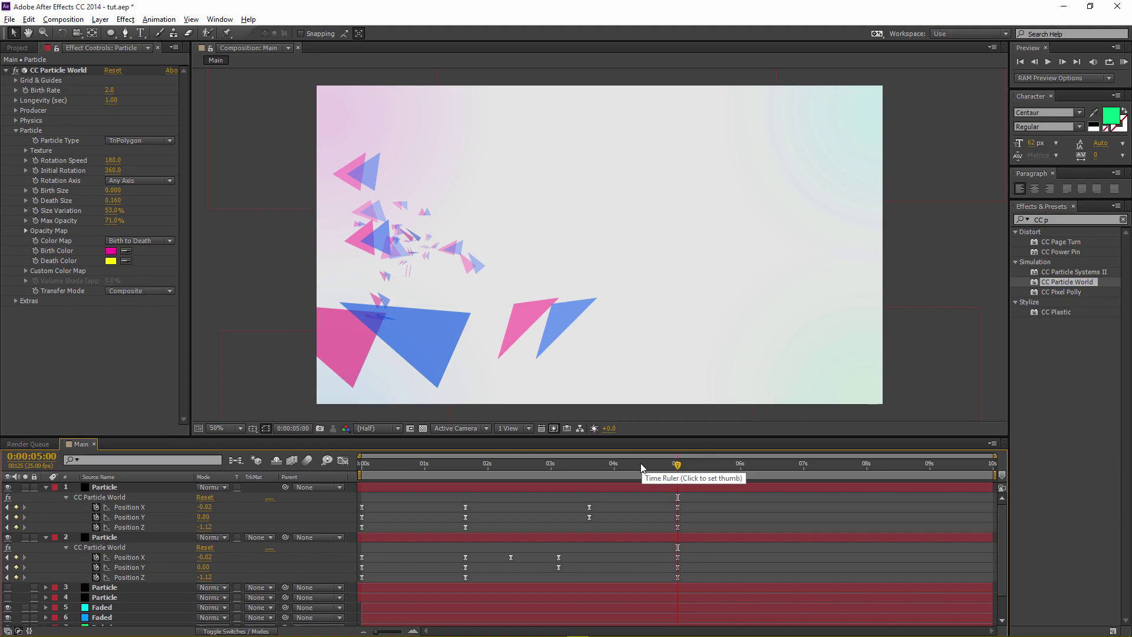
# Review the upper streams, and convert the first Particle layer's Position X keyframe at 0:00:01:16 to Auto Bezier in the Graph Editor.
pyautogui.moveTo(642, 468); pyautogui.dragTo(484, 462)
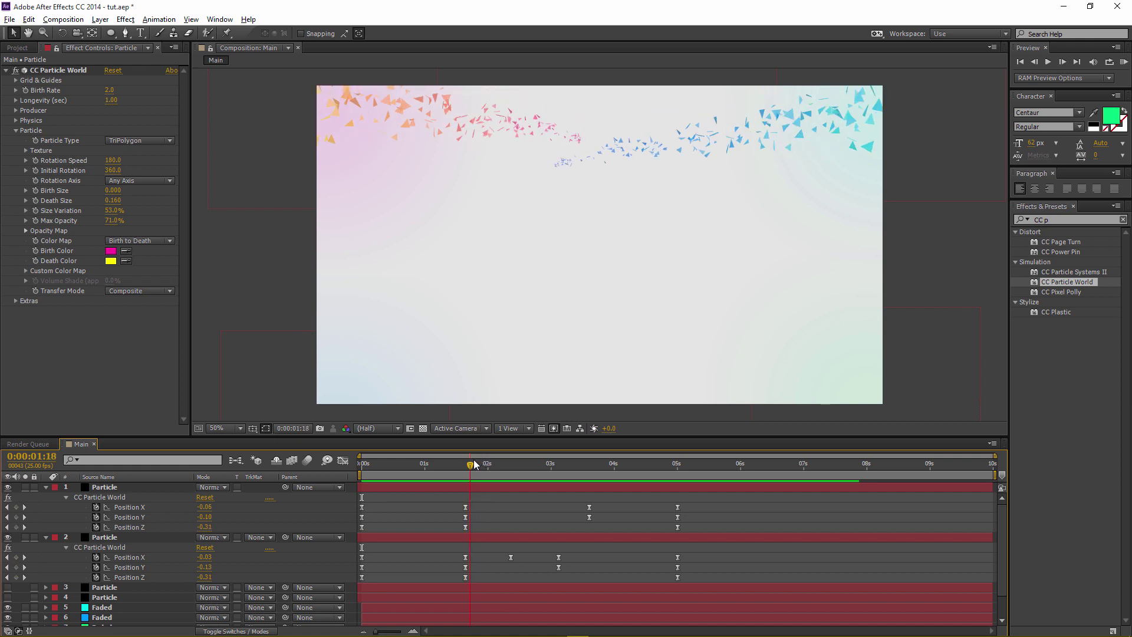
pyautogui.moveTo(486, 461)
pyautogui.mouseDown()
pyautogui.moveTo(445, 462)
pyautogui.moveTo(599, 446)
pyautogui.moveTo(468, 469)
pyautogui.mouseUp()
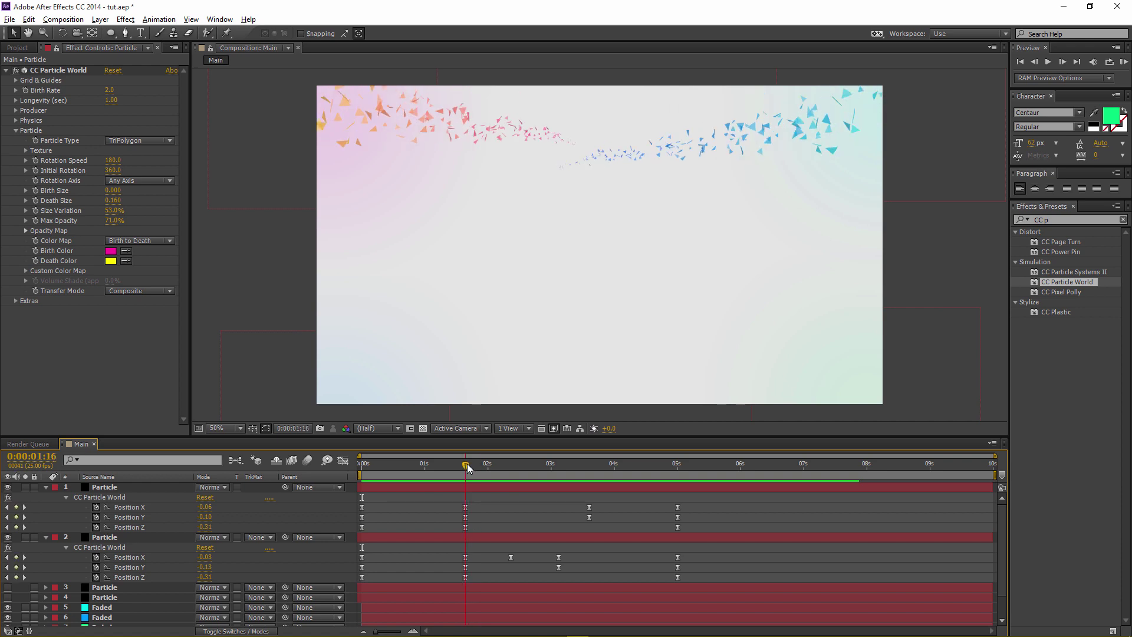
pyautogui.click(154, 506)
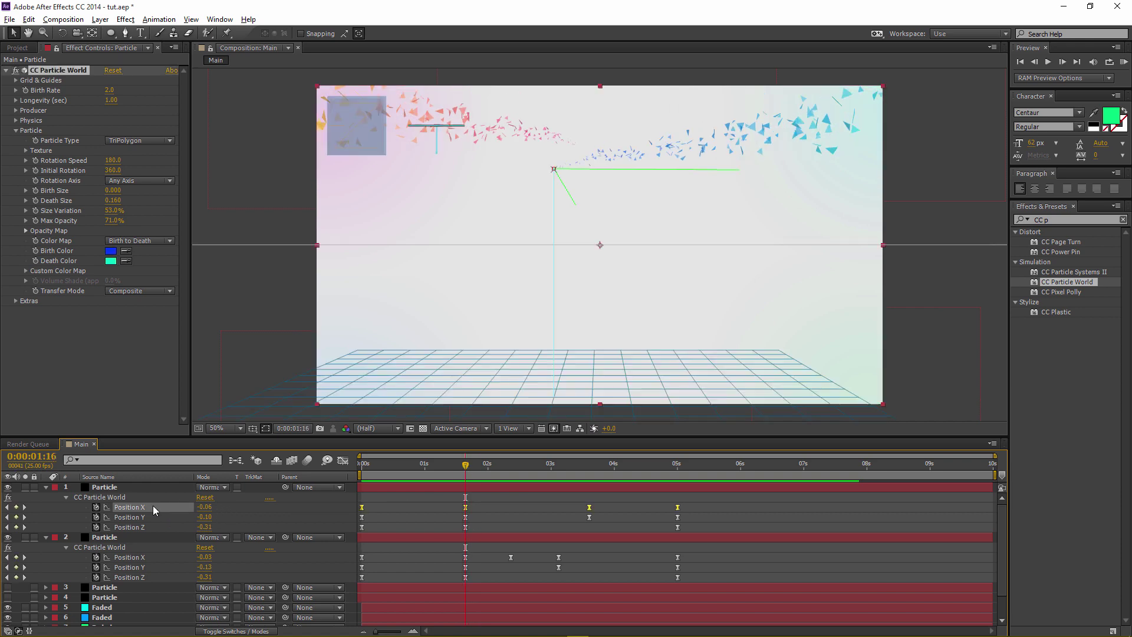
pyautogui.click(342, 460)
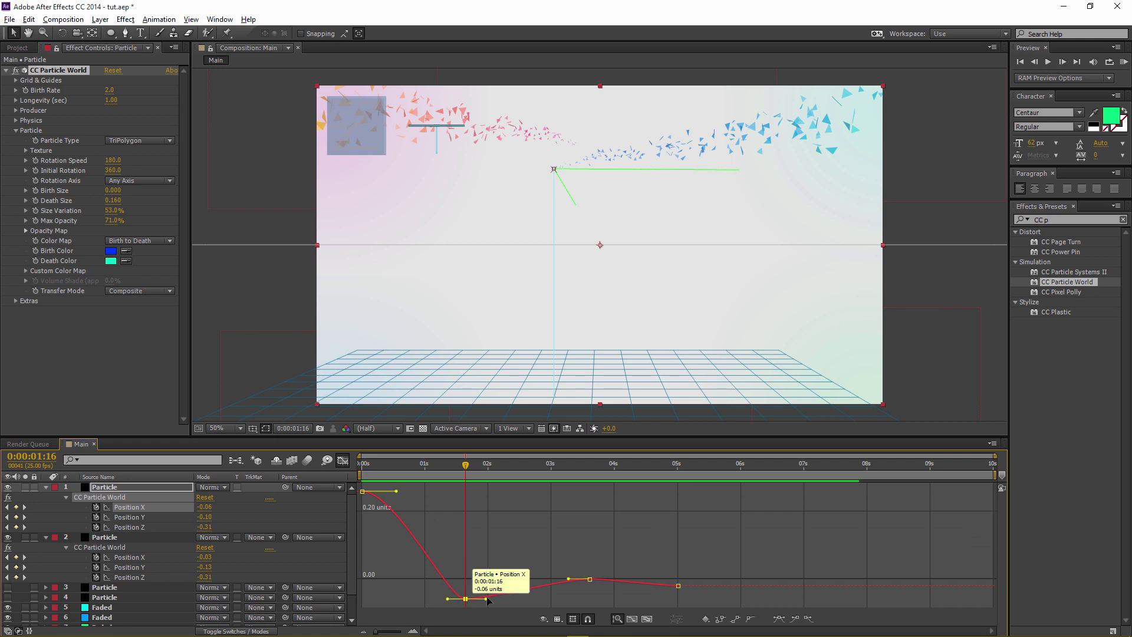
pyautogui.click(750, 620)
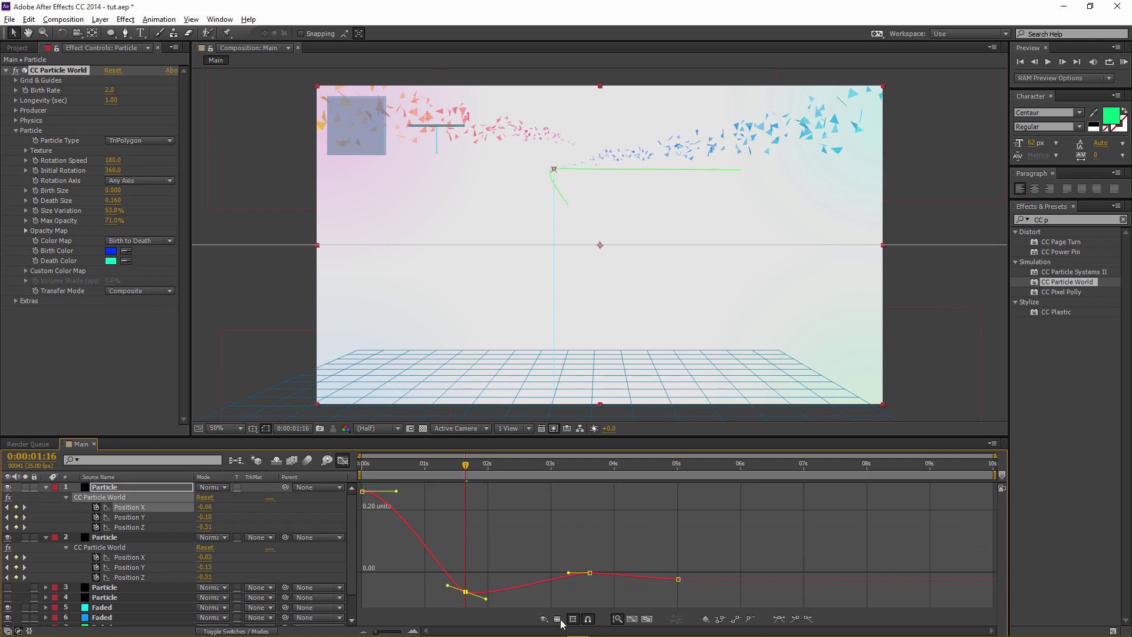
# Convert the second Particle layer's Position X keyframe at 0:00:01:16 to Auto Bezier.
pyautogui.click(142, 557)
pyautogui.doubleClick(496, 503)
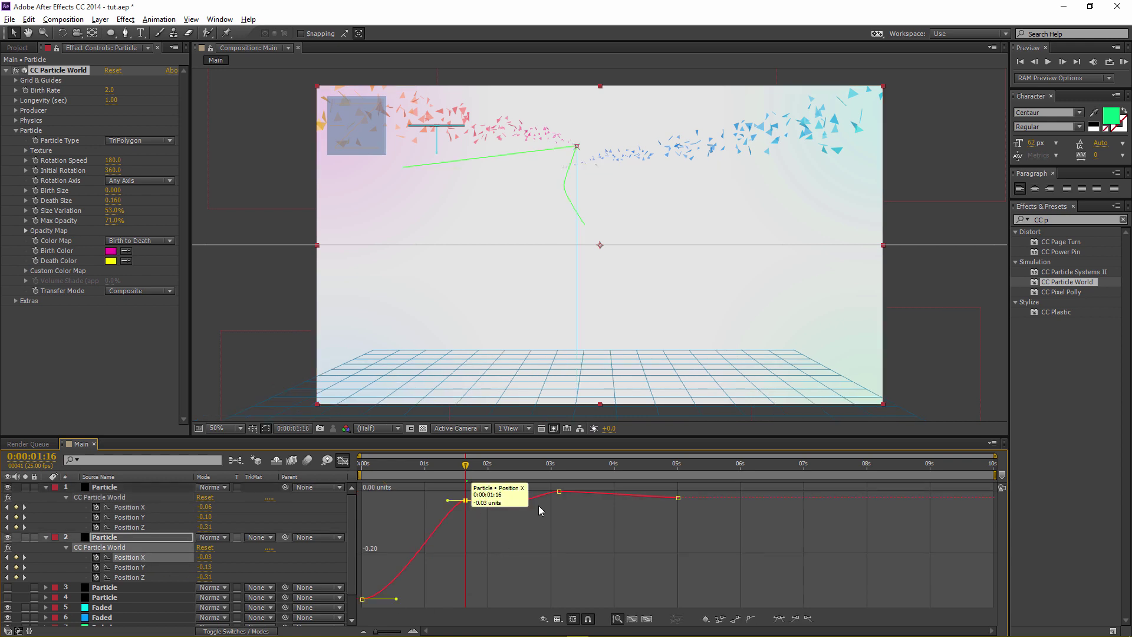
pyautogui.click(736, 620)
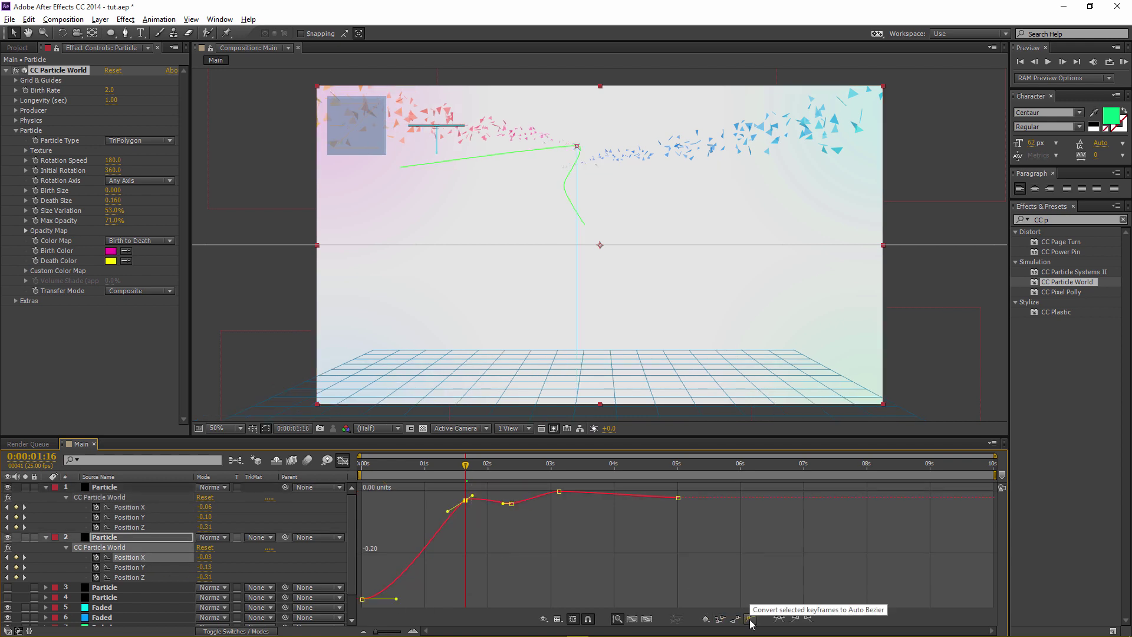
# Reshape the second Particle layer's Position X curve after 0:00:01:16, and convert its keyframe near 0:00:02:10 to Auto Bezier.
pyautogui.click(473, 468)
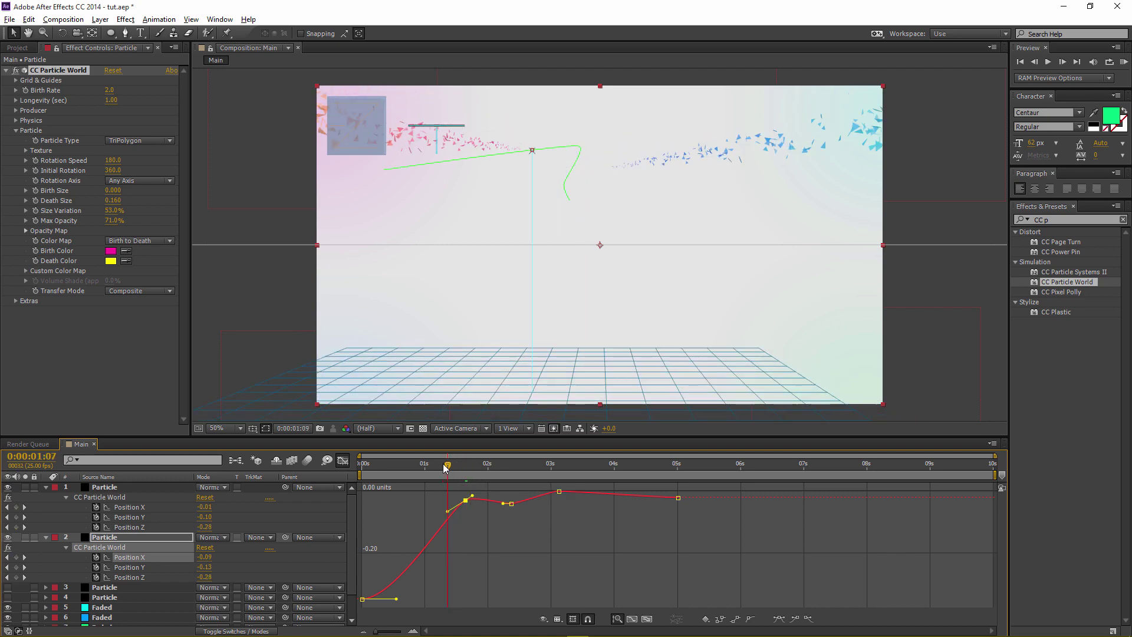
pyautogui.moveTo(473, 467); pyautogui.dragTo(524, 512)
pyautogui.click(512, 510)
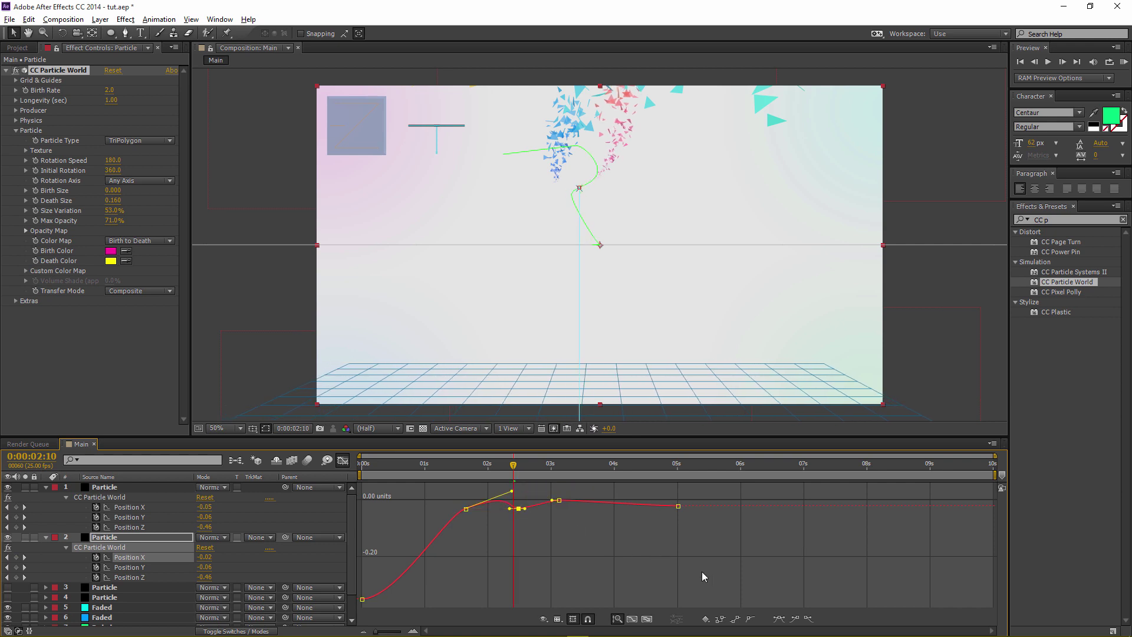
pyautogui.click(750, 619)
# Try raising the first Particle layer's Position X keyframe at 0:00:03:15 to 0.05 at 0:00:03:13, and preview the motion.
pyautogui.click(130, 507)
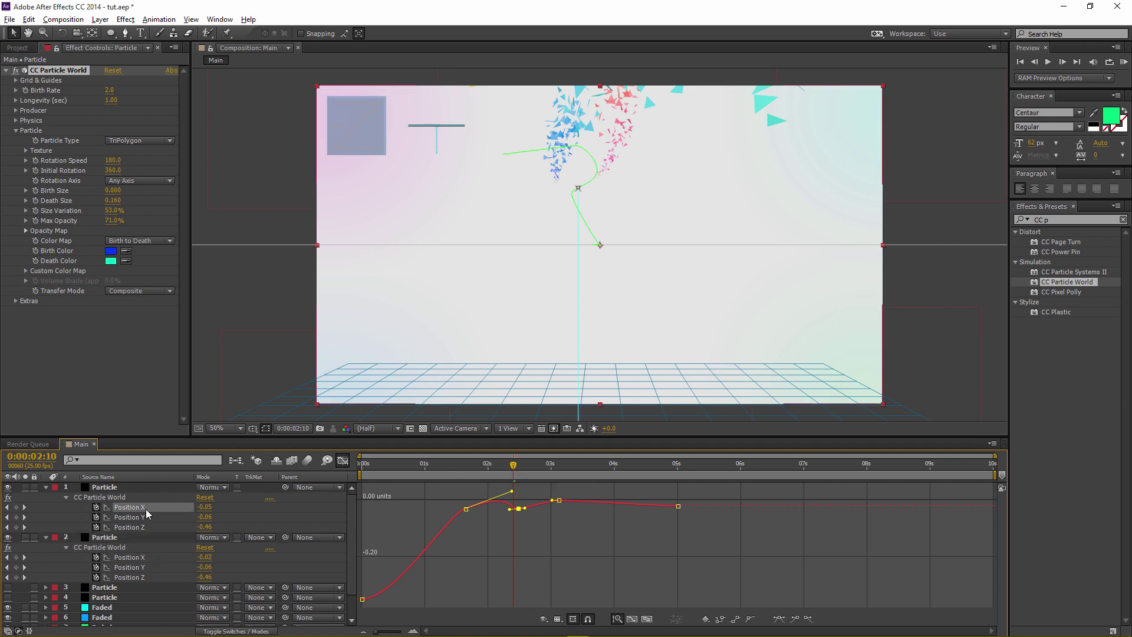
pyautogui.moveTo(505, 468); pyautogui.dragTo(538, 475)
pyautogui.doubleClick(591, 581)
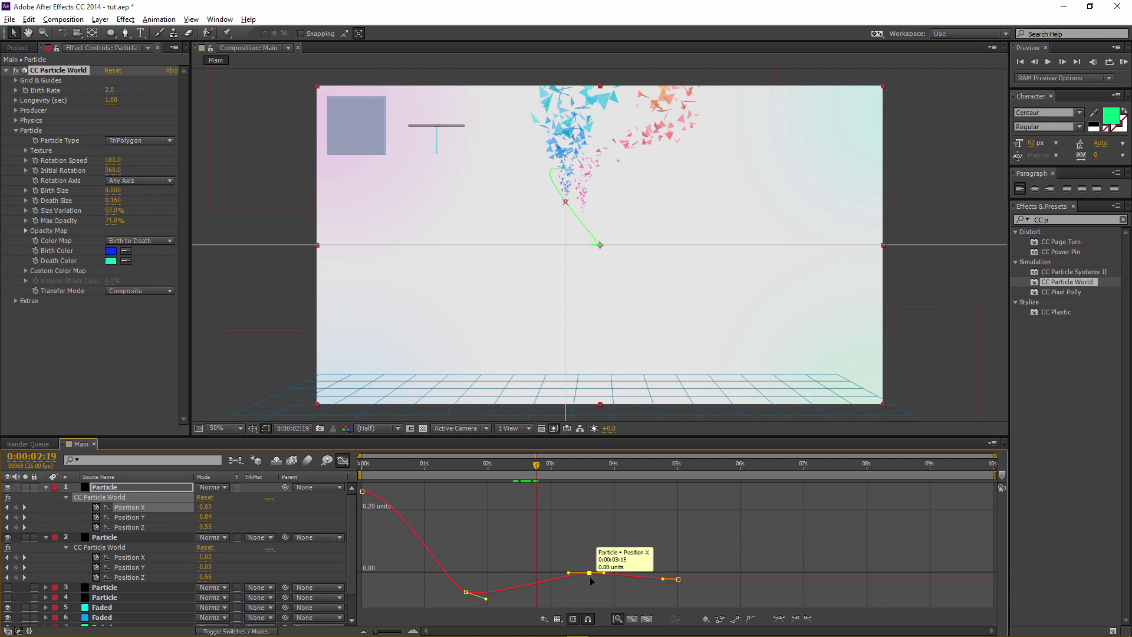
pyautogui.moveTo(587, 573)
pyautogui.mouseDown()
pyautogui.moveTo(547, 565)
pyautogui.moveTo(583, 561)
pyautogui.mouseUp()
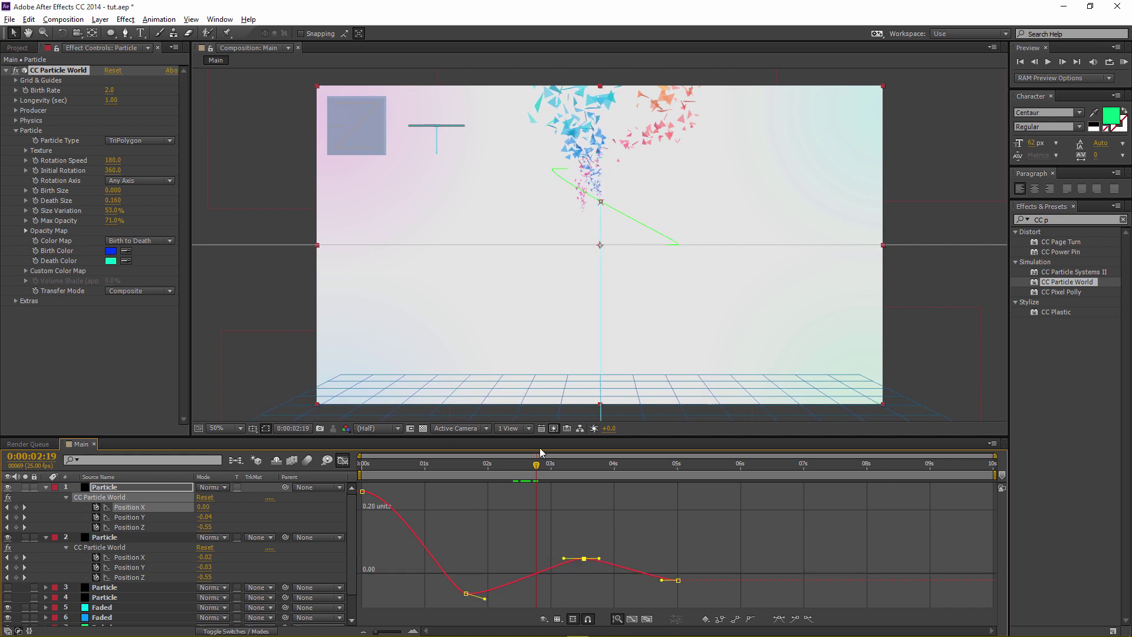
pyautogui.moveTo(536, 469); pyautogui.dragTo(562, 476)
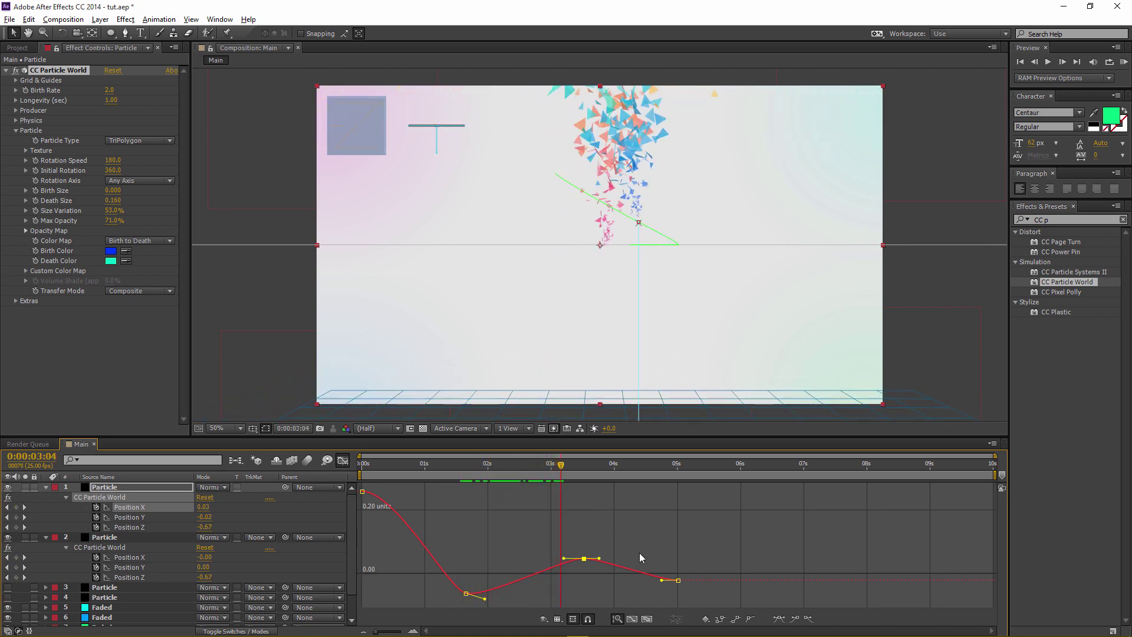
# Try moving the first Particle layer's last Position X keyframe, undo that, and try shifting the 0:00:03:13 keyframe forward and upward.
pyautogui.moveTo(678, 580); pyautogui.dragTo(676, 587)
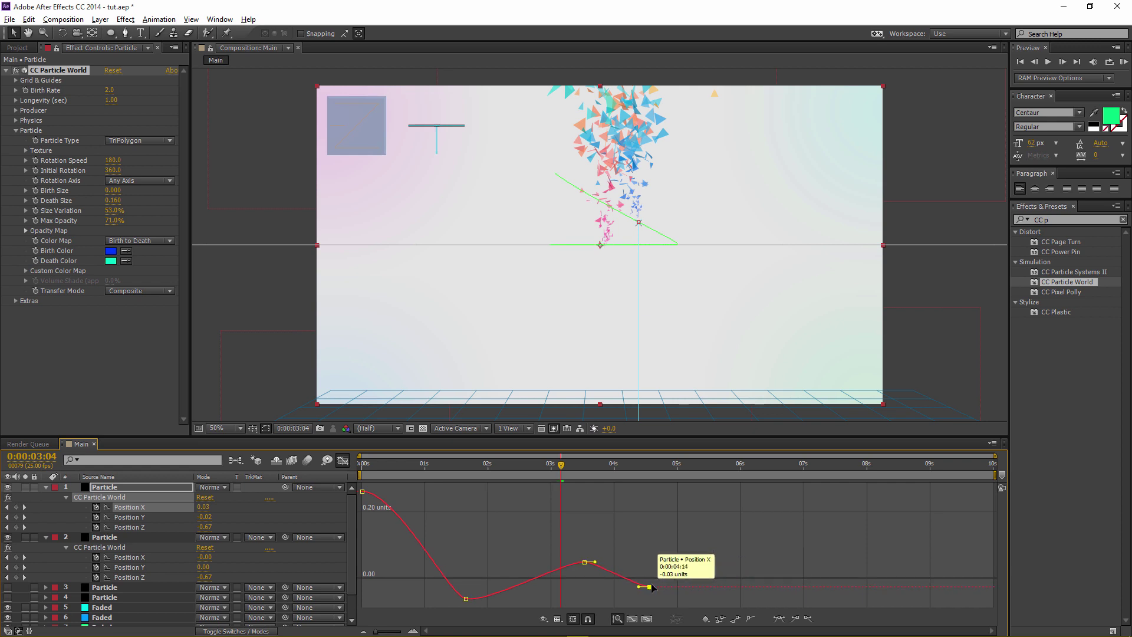
pyautogui.hotkey('ctrl', 'z')
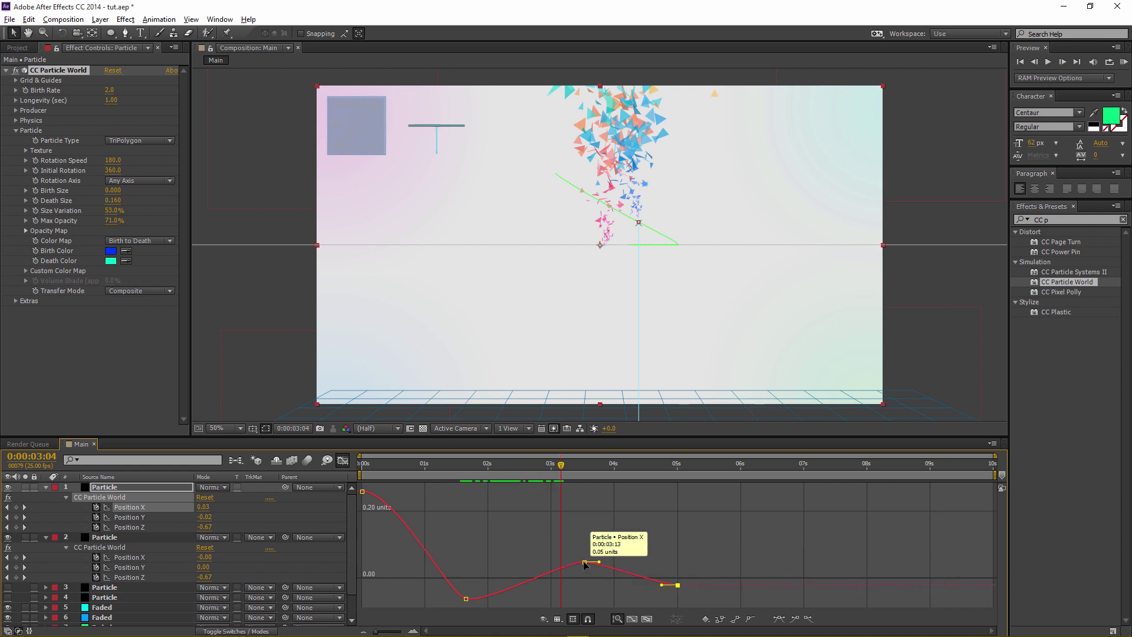
pyautogui.moveTo(585, 565); pyautogui.dragTo(612, 564)
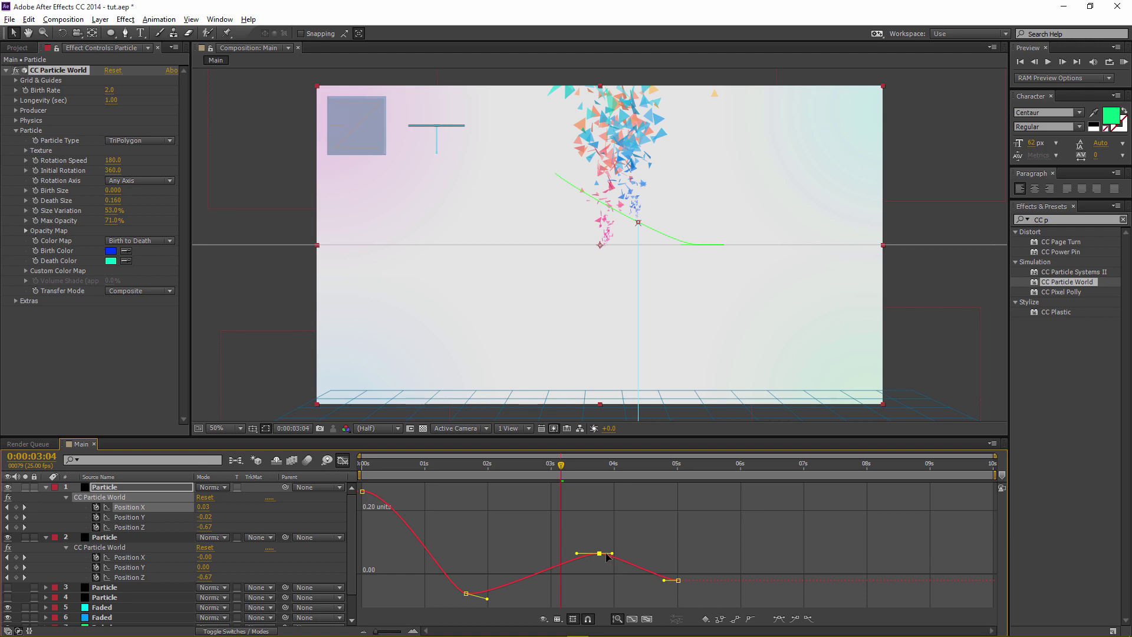
pyautogui.moveTo(560, 468)
pyautogui.mouseDown()
pyautogui.moveTo(602, 469)
pyautogui.moveTo(563, 472)
pyautogui.mouseUp()
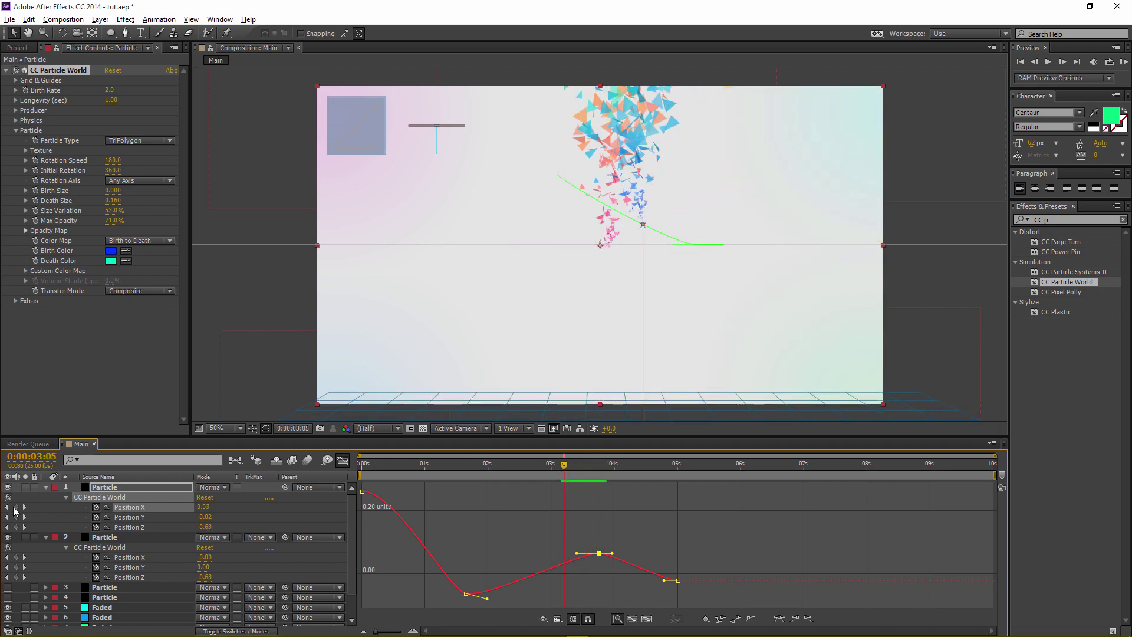
# Try adding a Position X keyframe at 0:00:03:05 on the first Particle layer, and undo the recent changes to its curve.
pyautogui.click(16, 509)
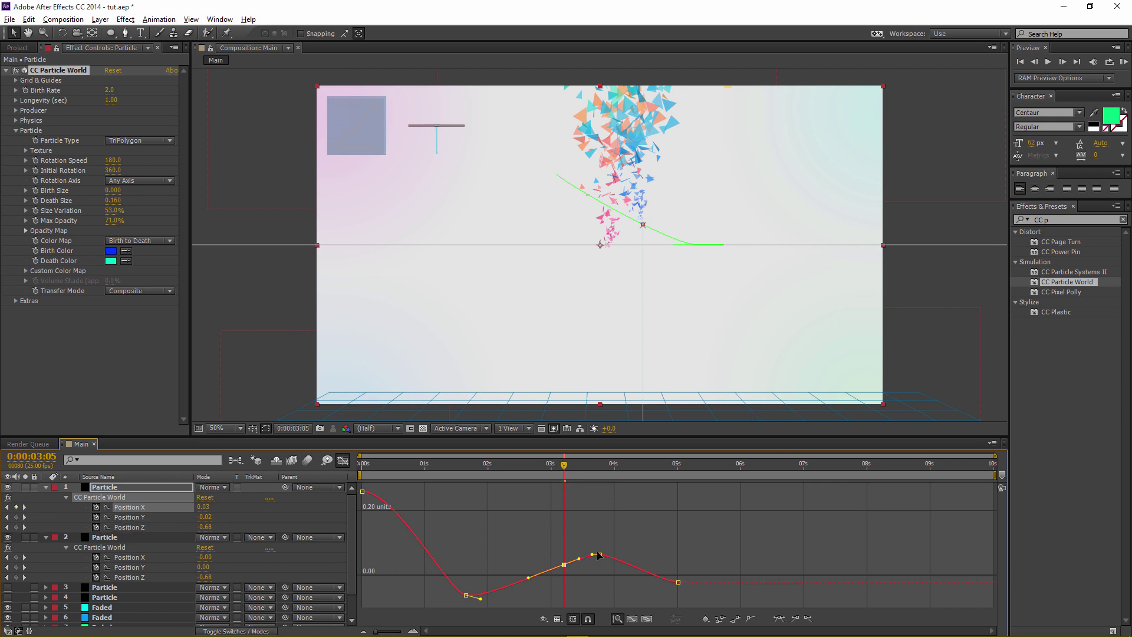
pyautogui.hotkey('ctrl', 'z')
pyautogui.press('pageup')
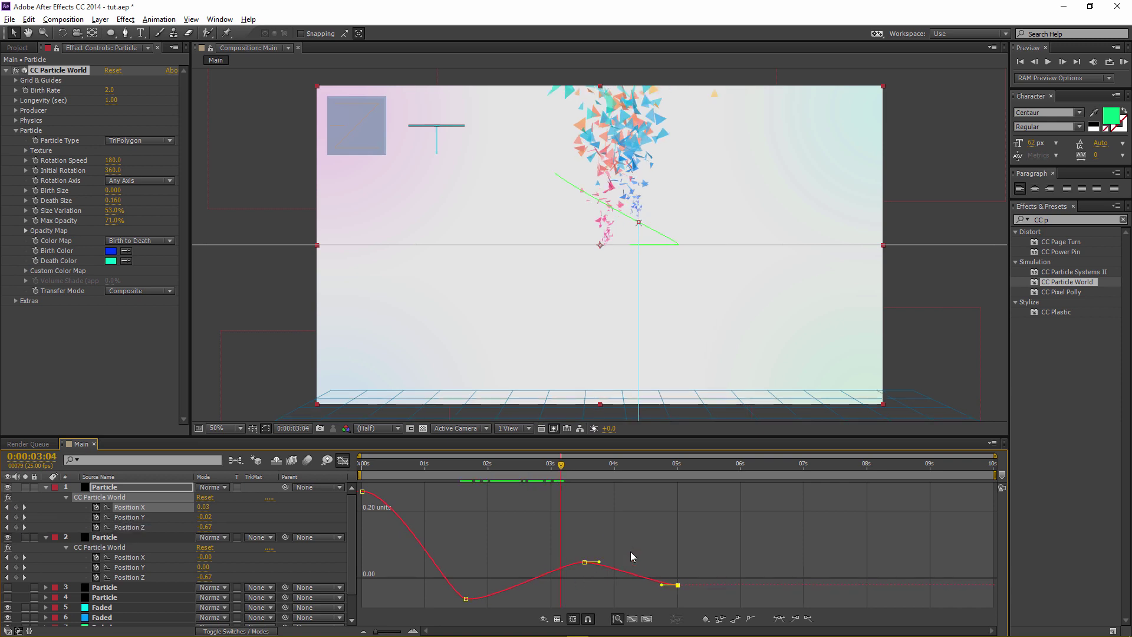
pyautogui.hotkey('ctrl', 'z')
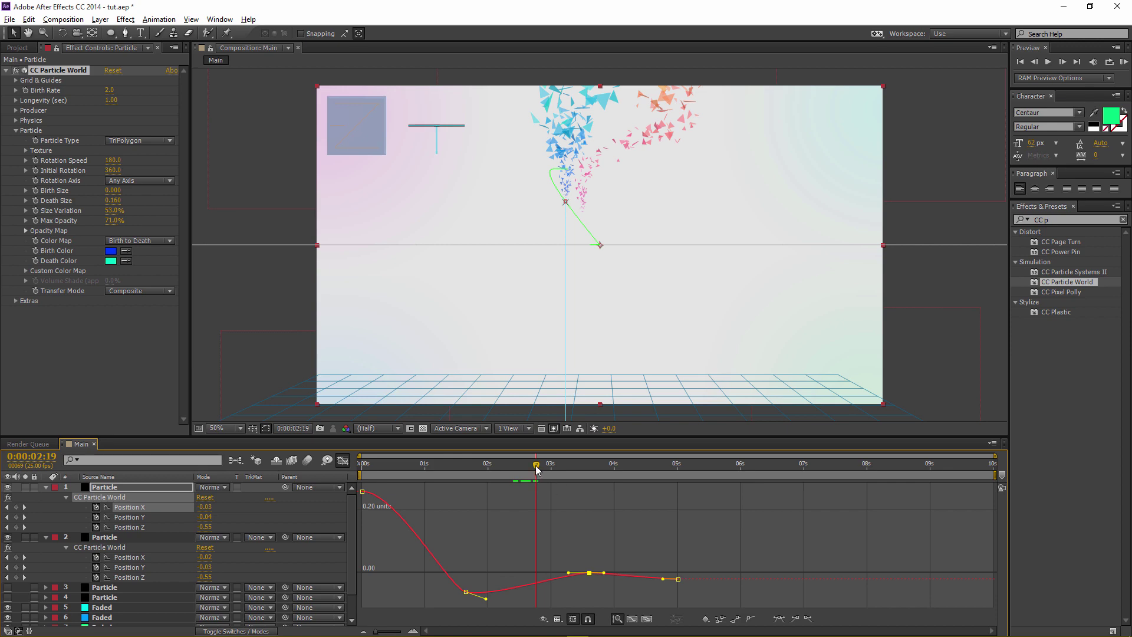
# Add a Position X keyframe of 0.02 at 0:00:02:23 on the first Particle layer, and preview the motion.
pyautogui.moveTo(536, 470)
pyautogui.mouseDown()
pyautogui.moveTo(500, 470)
pyautogui.moveTo(589, 475)
pyautogui.moveTo(546, 474)
pyautogui.mouseUp()
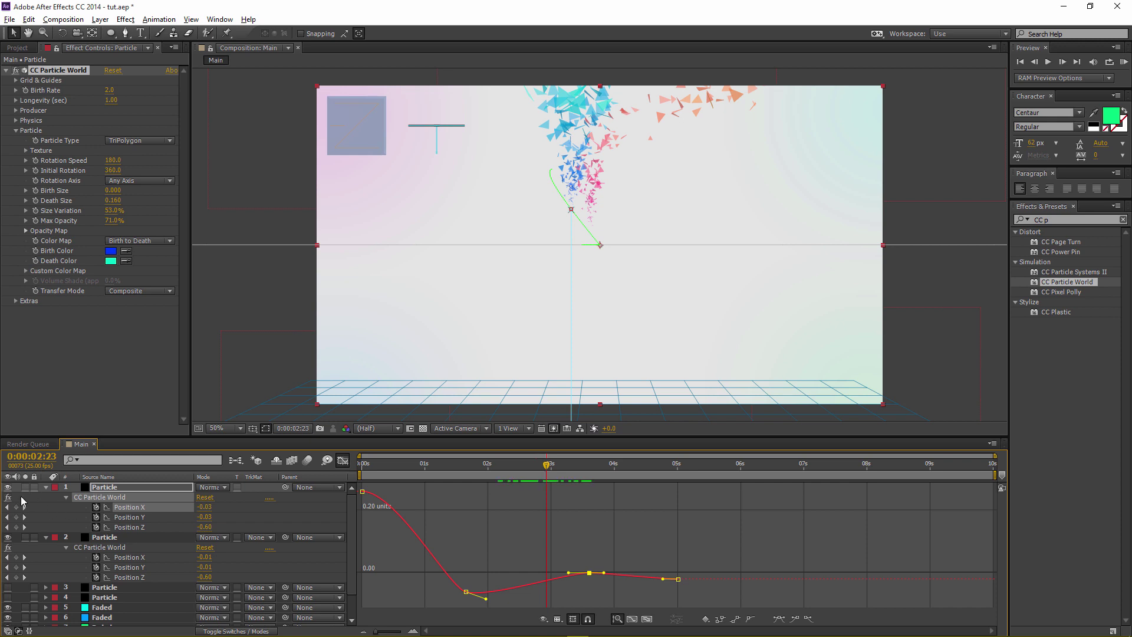
pyautogui.click(16, 508)
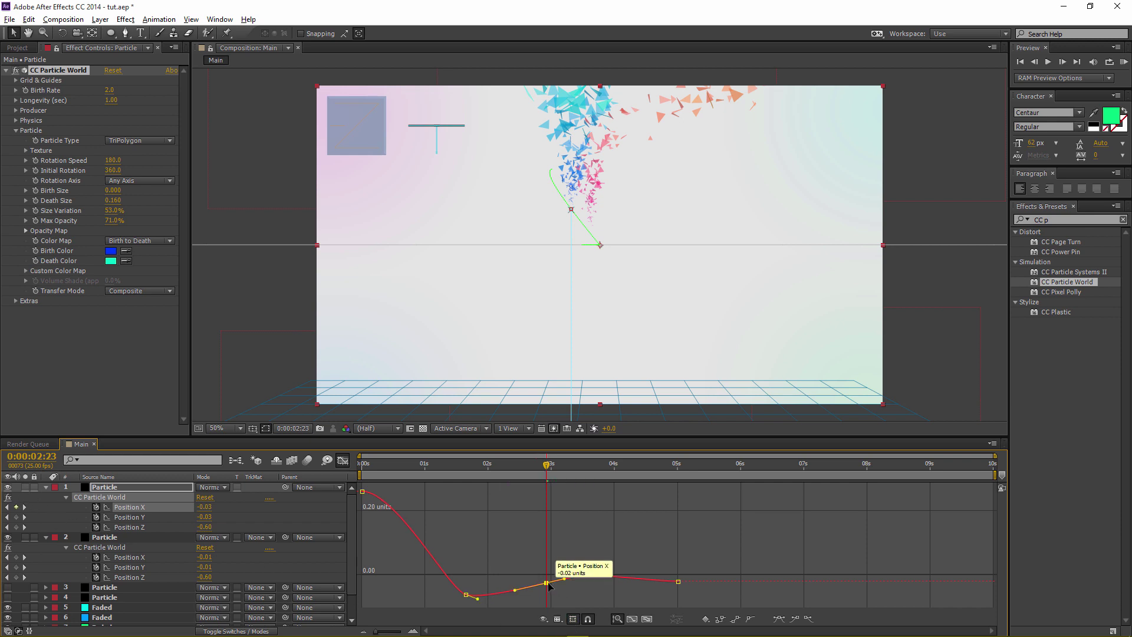
pyautogui.moveTo(547, 583); pyautogui.dragTo(553, 573)
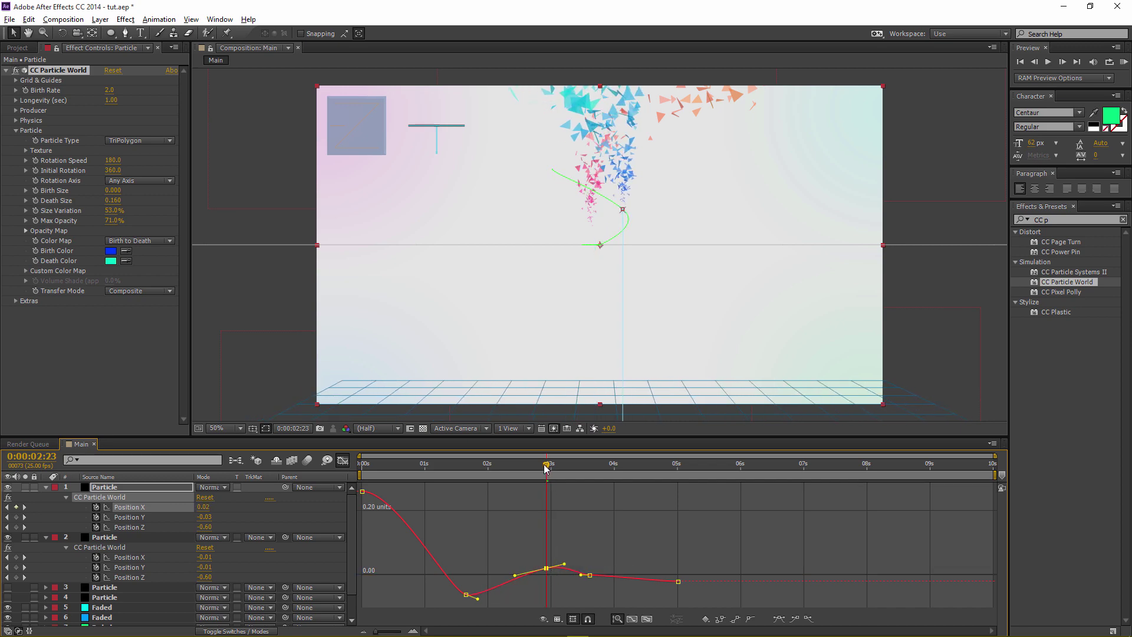
pyautogui.moveTo(546, 468); pyautogui.dragTo(545, 498)
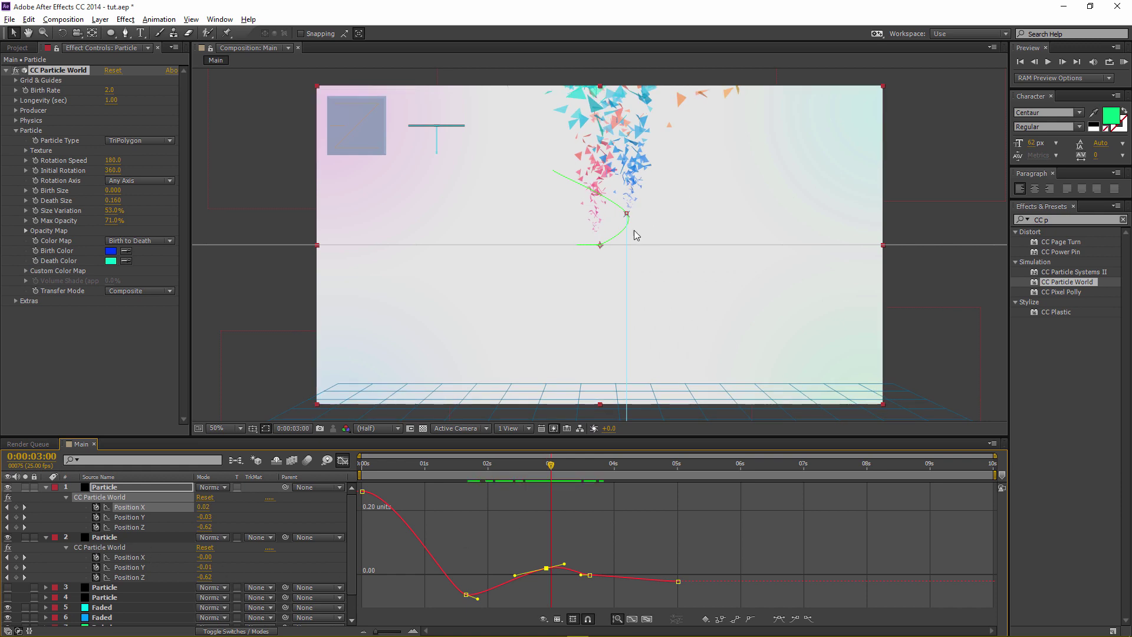
# Add a Position X keyframe at 0:00:02:18 on the second Particle layer, and lower it level with the preceding keyframe.
pyautogui.click(127, 557)
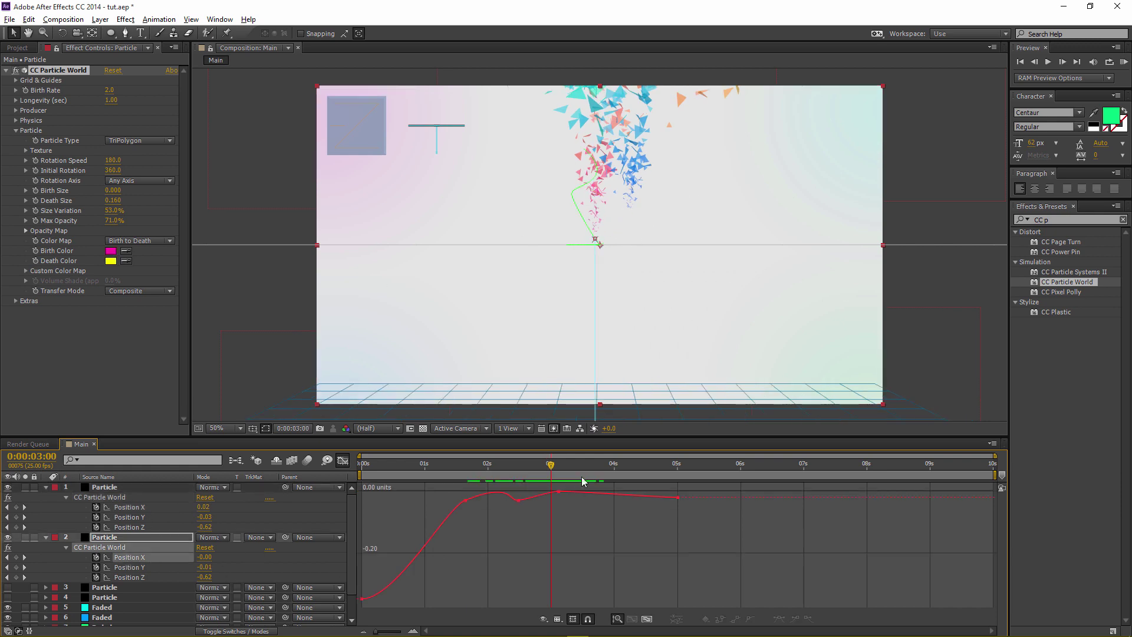
pyautogui.moveTo(552, 466); pyautogui.dragTo(536, 467)
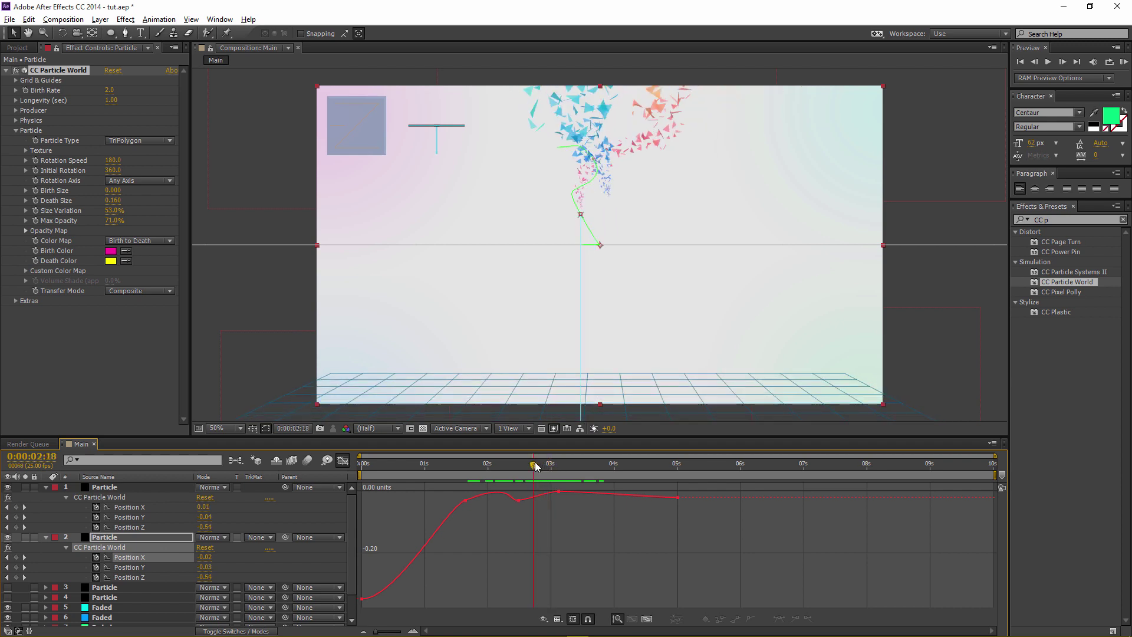
pyautogui.click(124, 559)
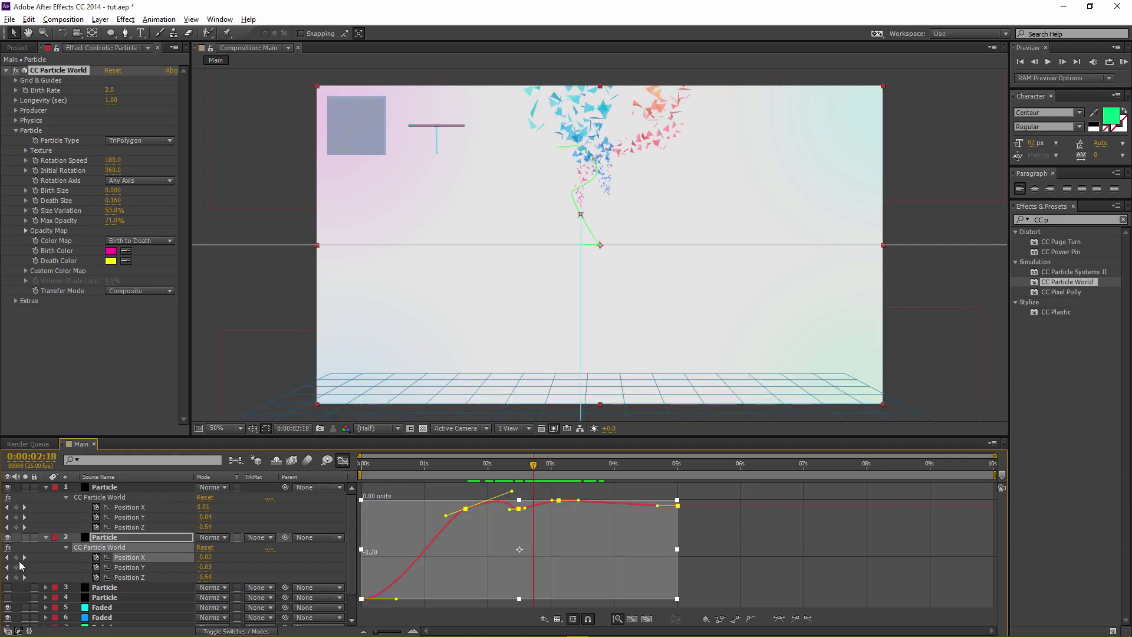
pyautogui.click(17, 558)
pyautogui.moveTo(531, 498)
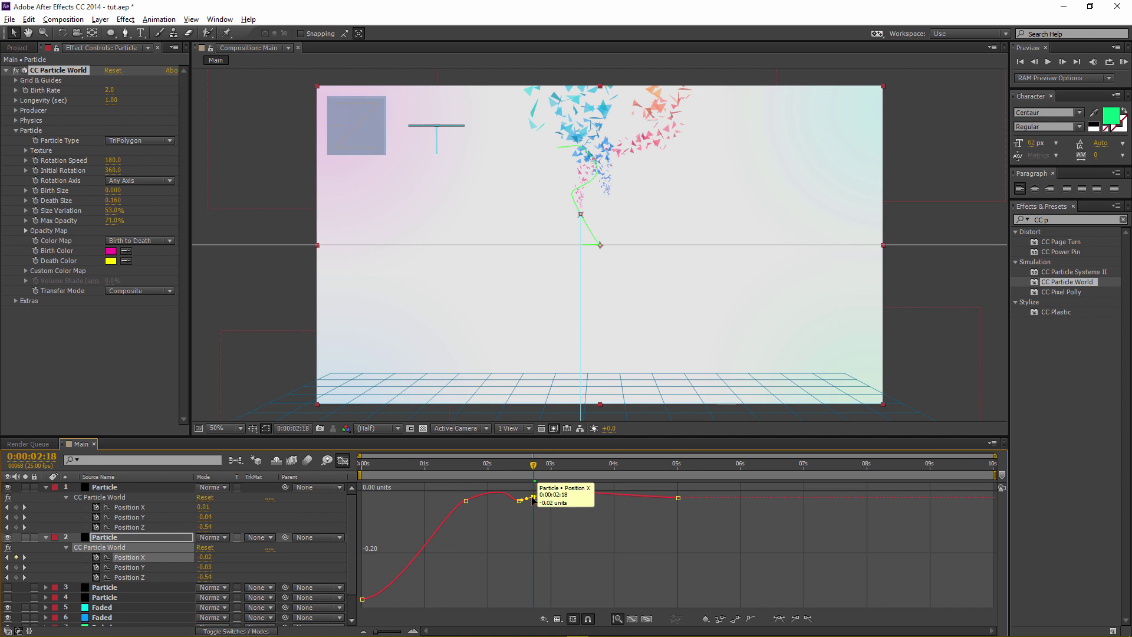
pyautogui.moveTo(532, 499); pyautogui.dragTo(607, 464)
# Move the second Particle layer's last Position X keyframe to -0.01 at 0:00:04:23, and delete the extra keyframe at 0:00:05:06.
pyautogui.moveTo(678, 497)
pyautogui.mouseDown()
pyautogui.moveTo(613, 489)
pyautogui.moveTo(699, 502)
pyautogui.mouseUp()
pyautogui.moveTo(214, 557); pyautogui.dragTo(209, 557)
pyautogui.moveTo(679, 468); pyautogui.dragTo(695, 468)
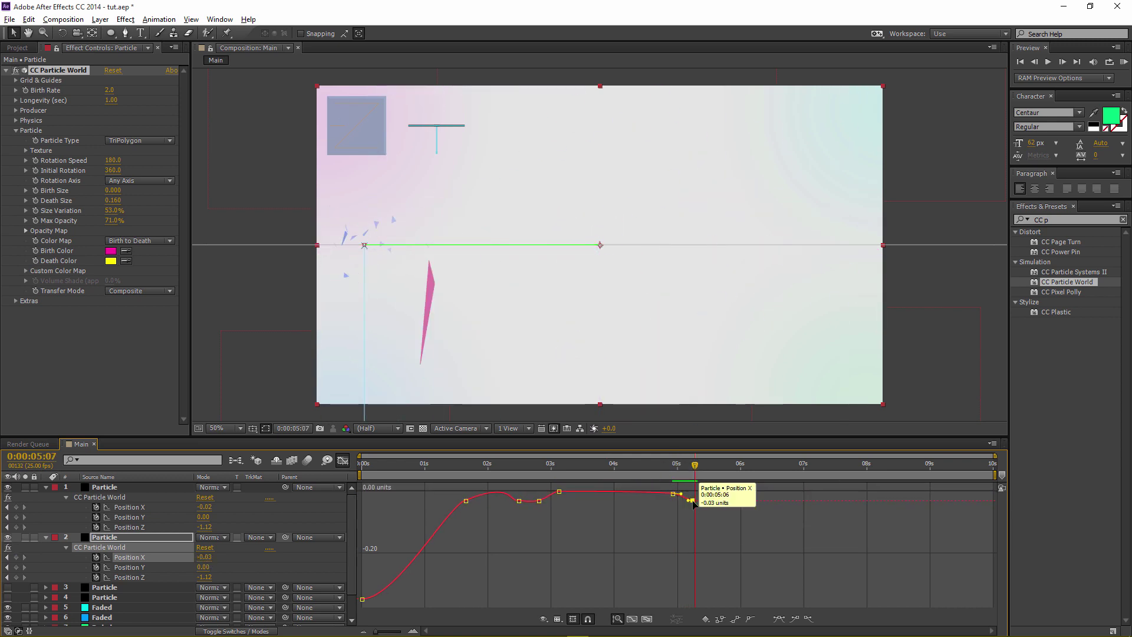
pyautogui.press('Delete')
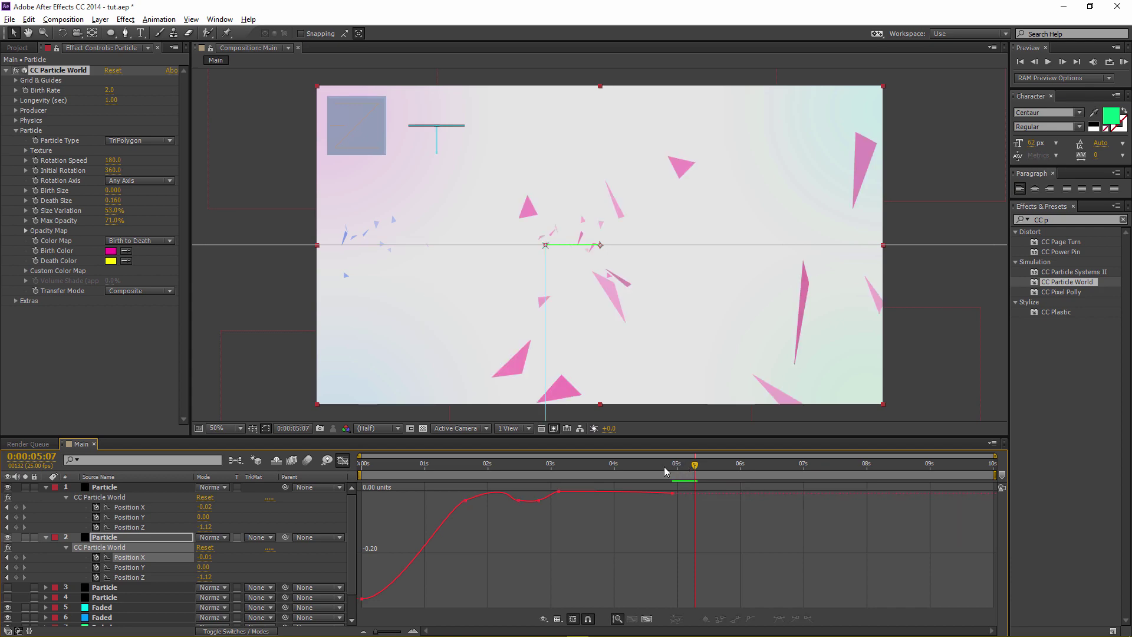
pyautogui.moveTo(664, 469)
pyautogui.mouseDown()
pyautogui.moveTo(632, 468)
pyautogui.moveTo(709, 468)
pyautogui.moveTo(667, 466)
pyautogui.mouseUp()
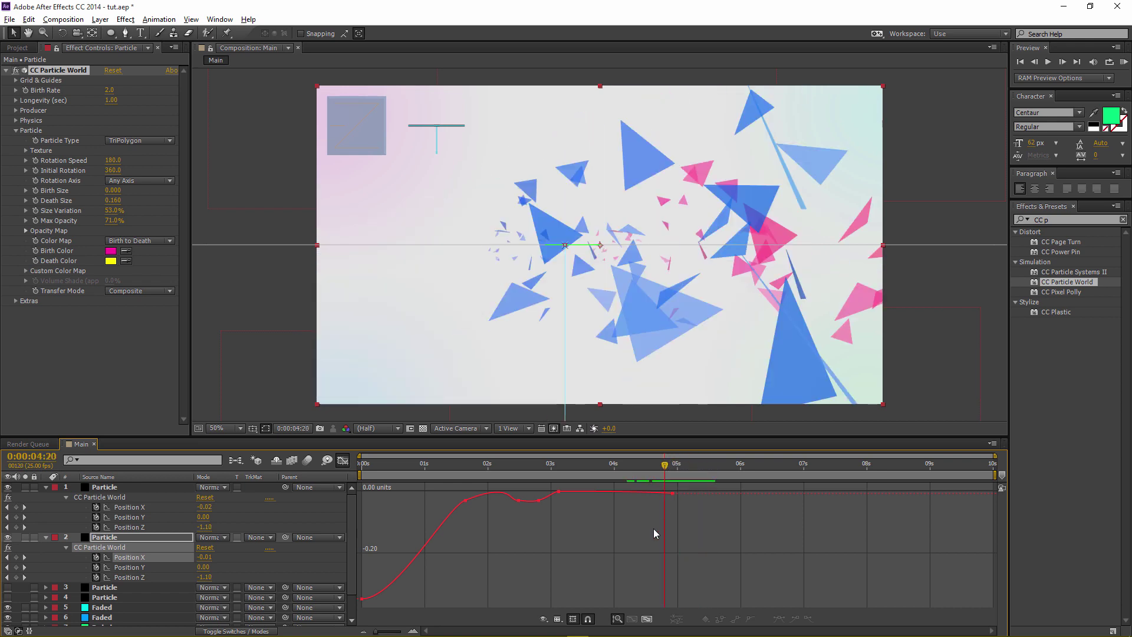
# Try keyframing the first Particle layer's Position X at 0:00:04:20 and moving its last keyframe to 0.00 at 0:00:05:09.
pyautogui.click(137, 507)
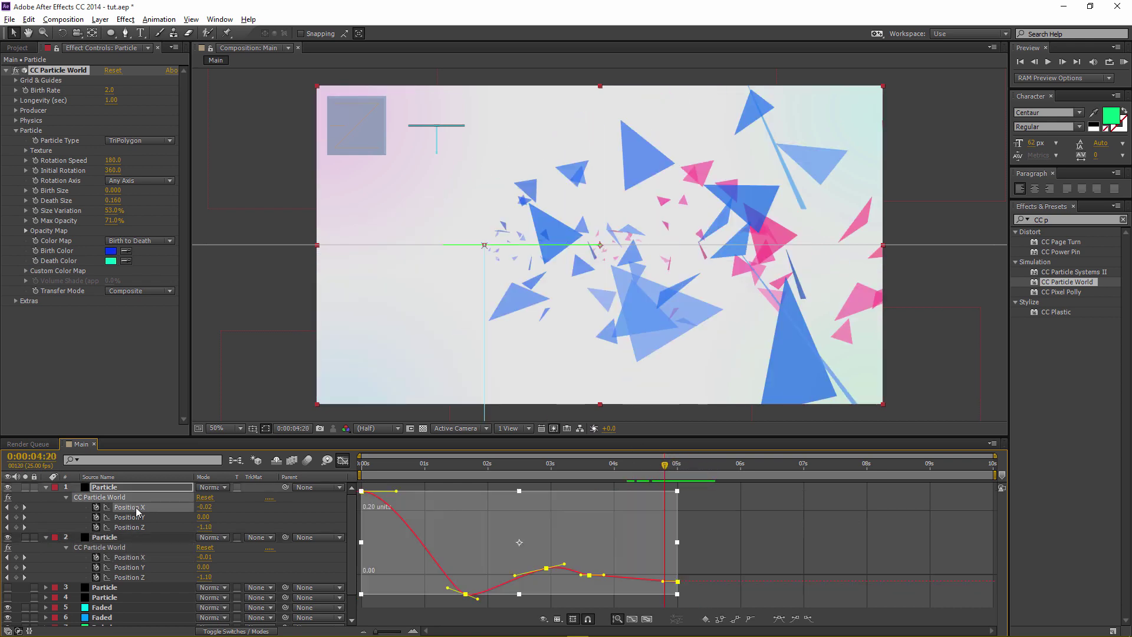
pyautogui.click(16, 507)
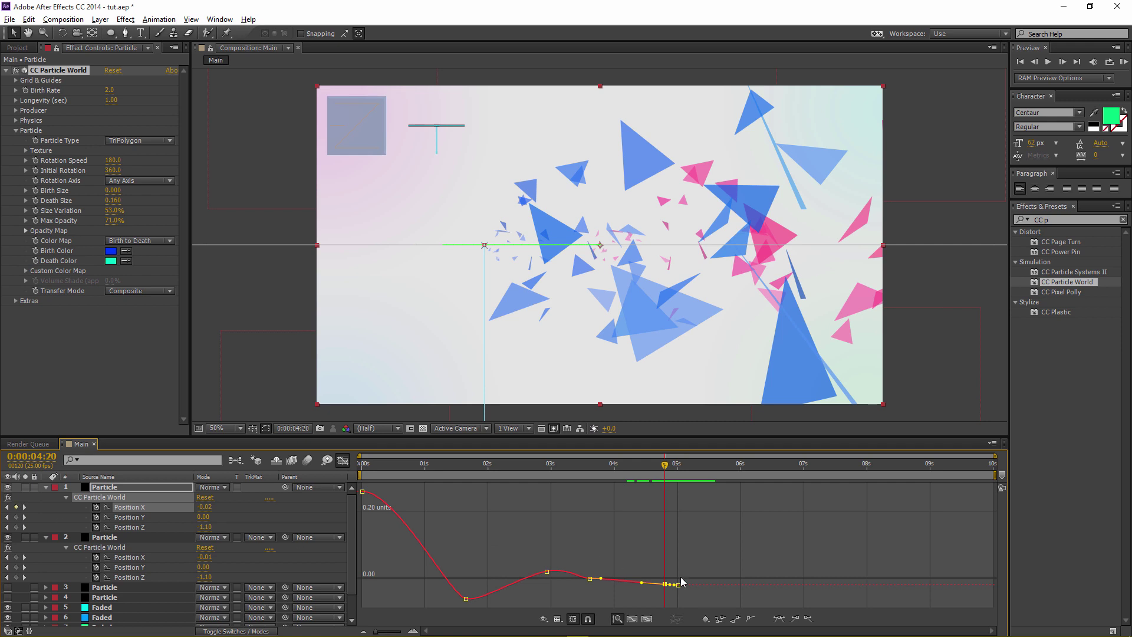
pyautogui.hotkey('ctrl', 'a')
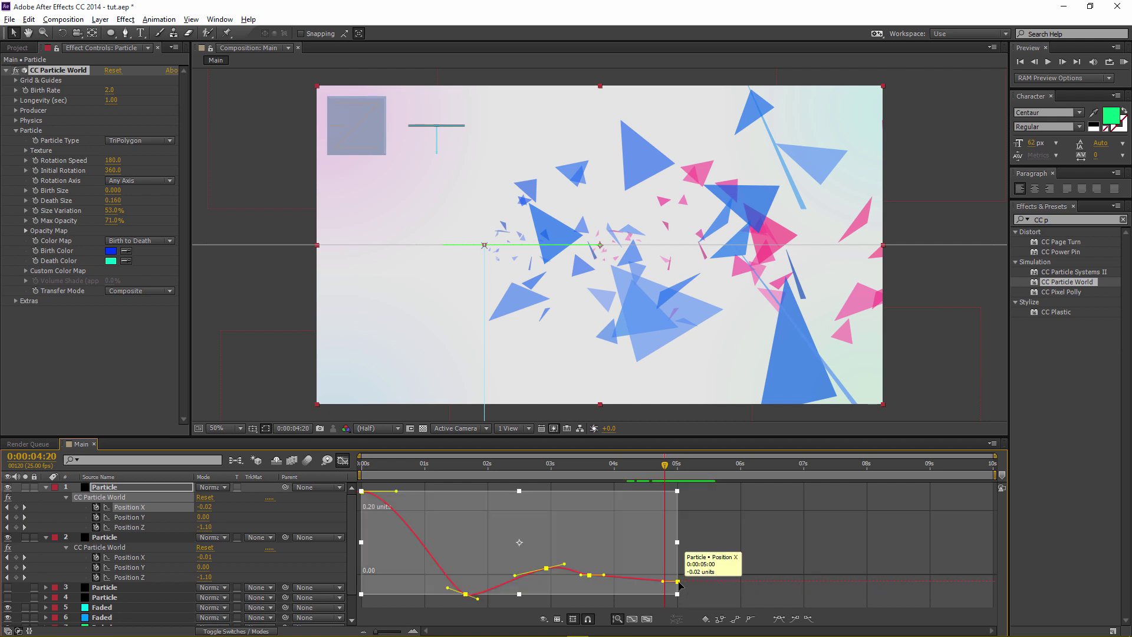
pyautogui.click(678, 582)
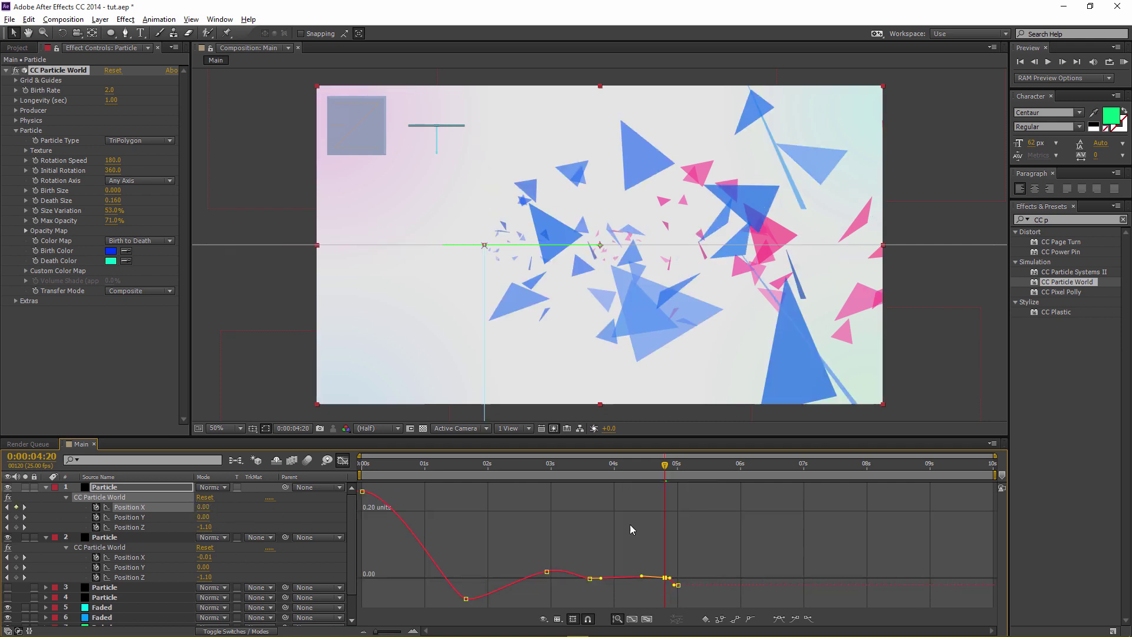
pyautogui.moveTo(677, 582); pyautogui.dragTo(700, 578)
pyautogui.moveTo(666, 467); pyautogui.dragTo(691, 467)
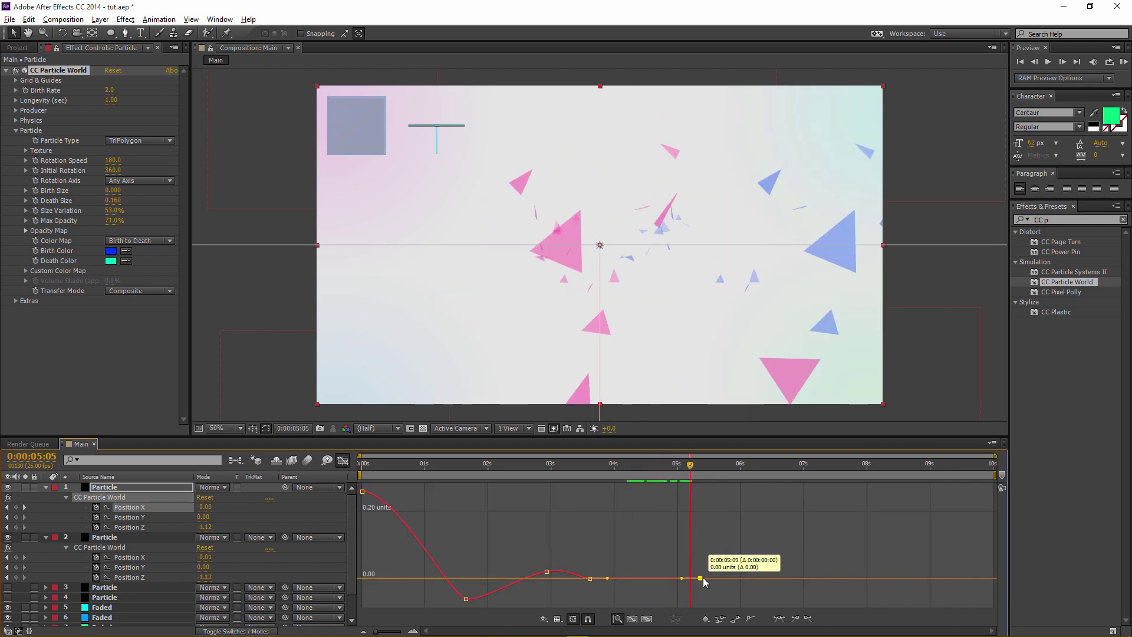
pyautogui.hotkey('ctrl', 'Down')
# Try keyframing the second Particle layer's Position X at 0:00:04:13 and ending its curve there at -0.03.
pyautogui.click(647, 463)
pyautogui.click(265, 511)
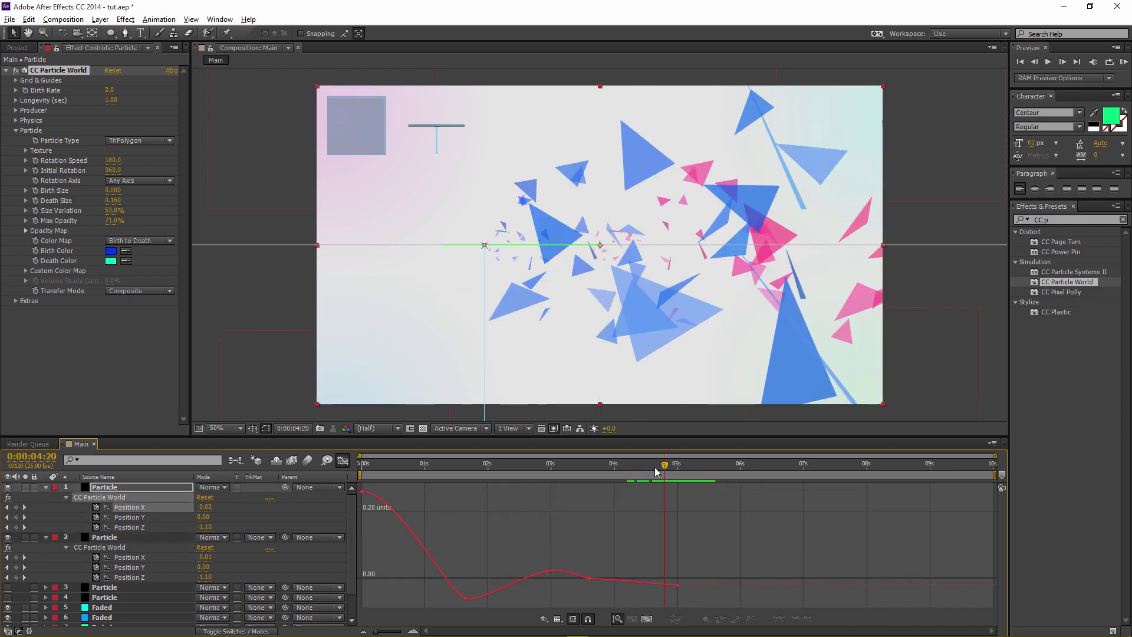
pyautogui.click(16, 556)
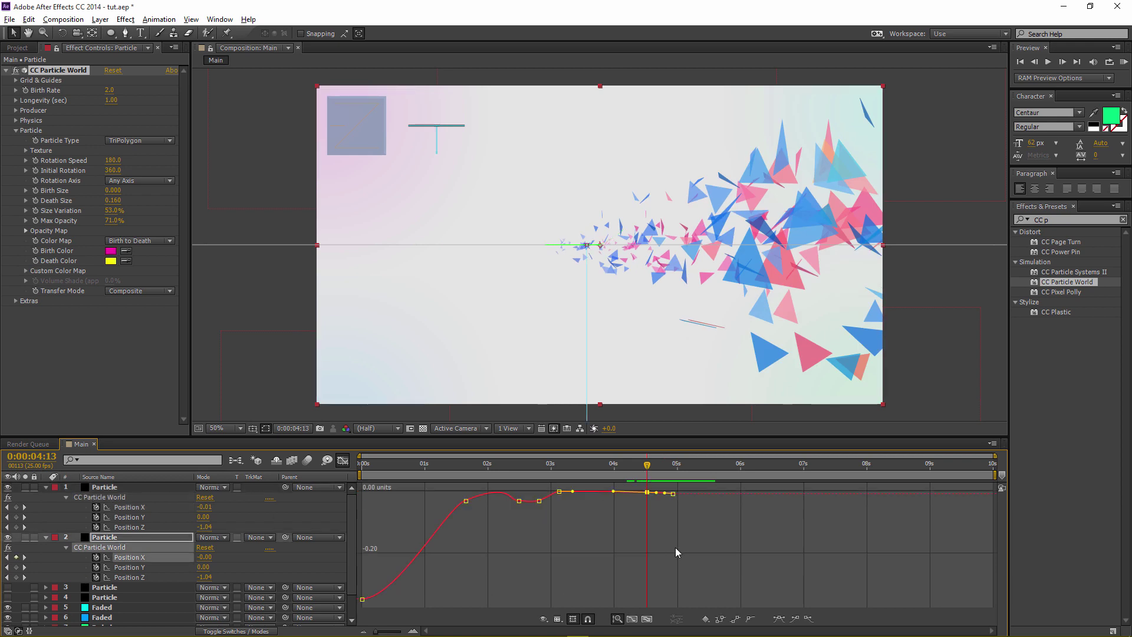
pyautogui.moveTo(650, 494); pyautogui.dragTo(653, 470)
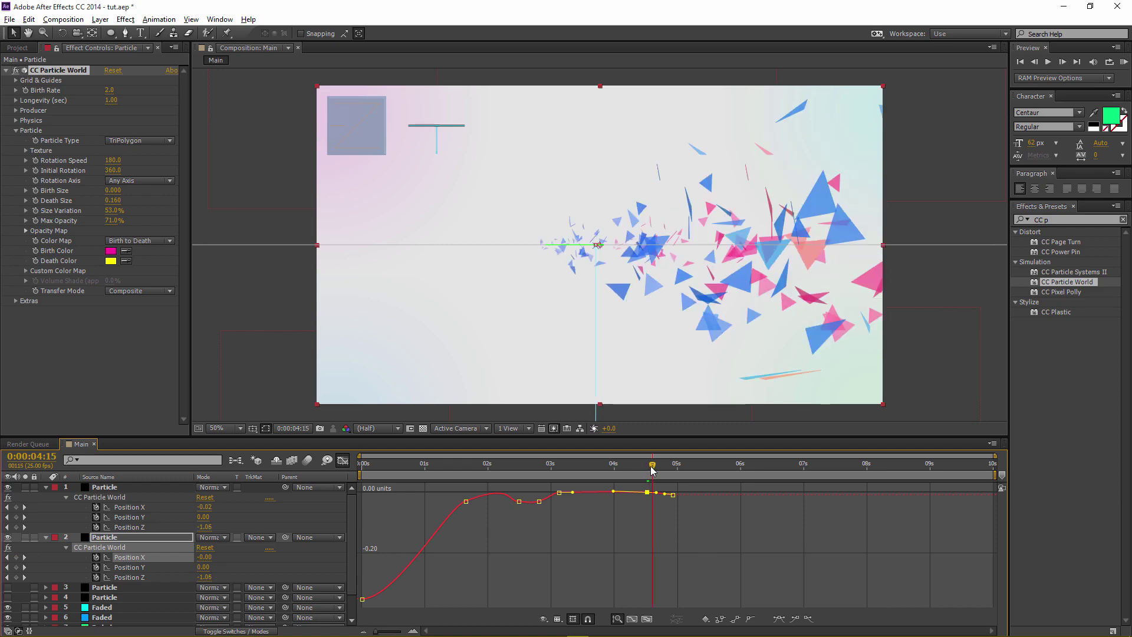
pyautogui.click(673, 496)
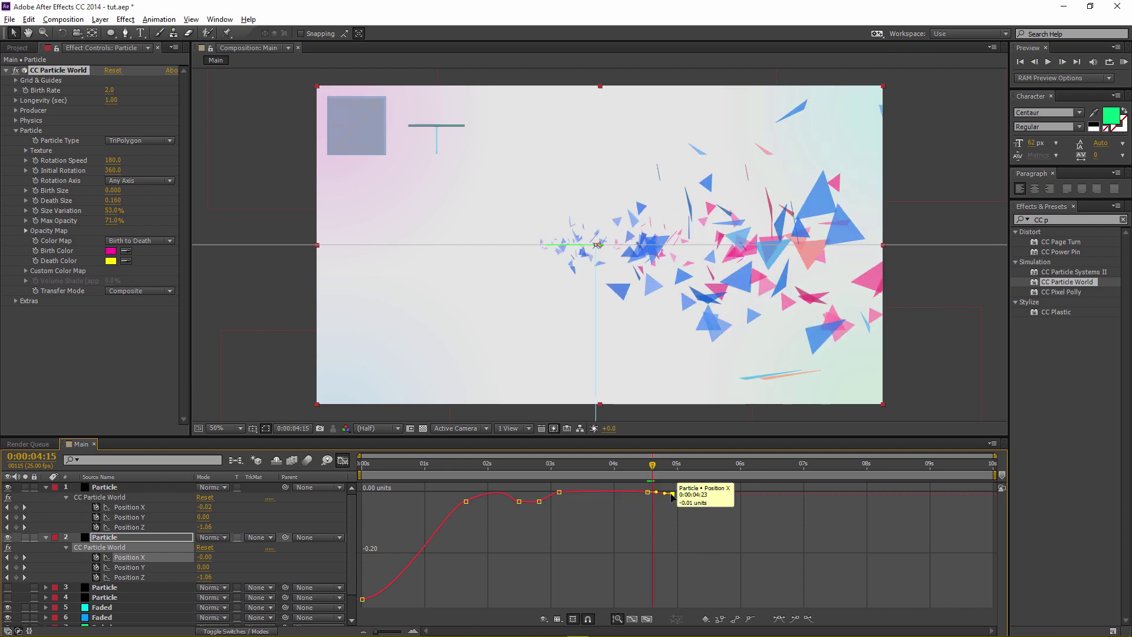
pyautogui.moveTo(665, 474); pyautogui.dragTo(646, 500)
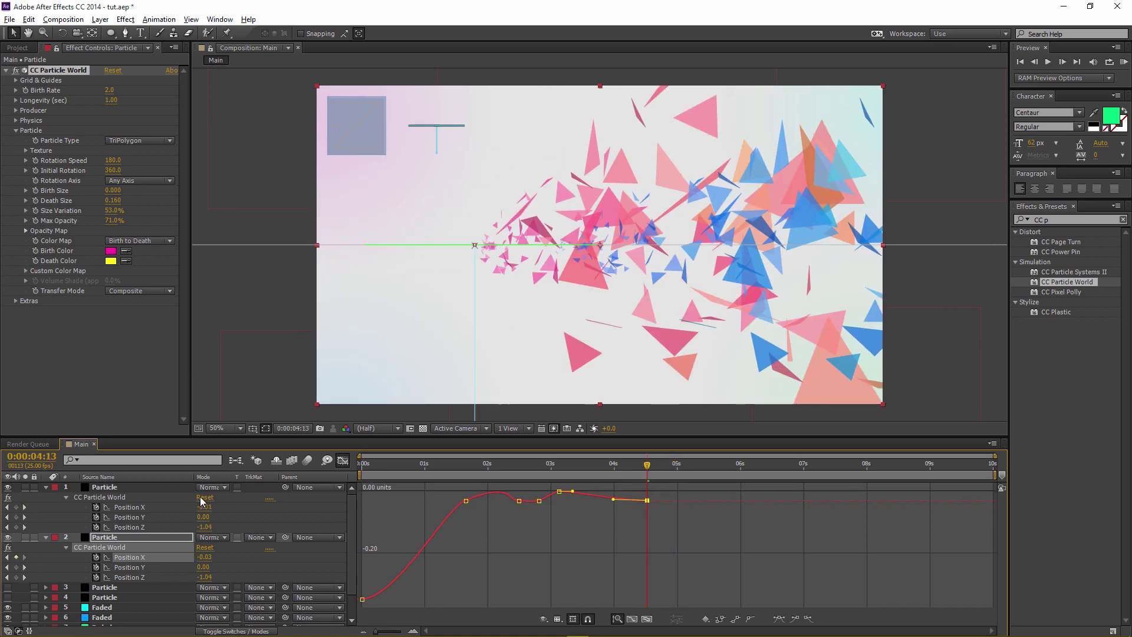
pyautogui.hotkey('ctrl', 'z')
pyautogui.press('pagedown')
pyautogui.press('pagedown')
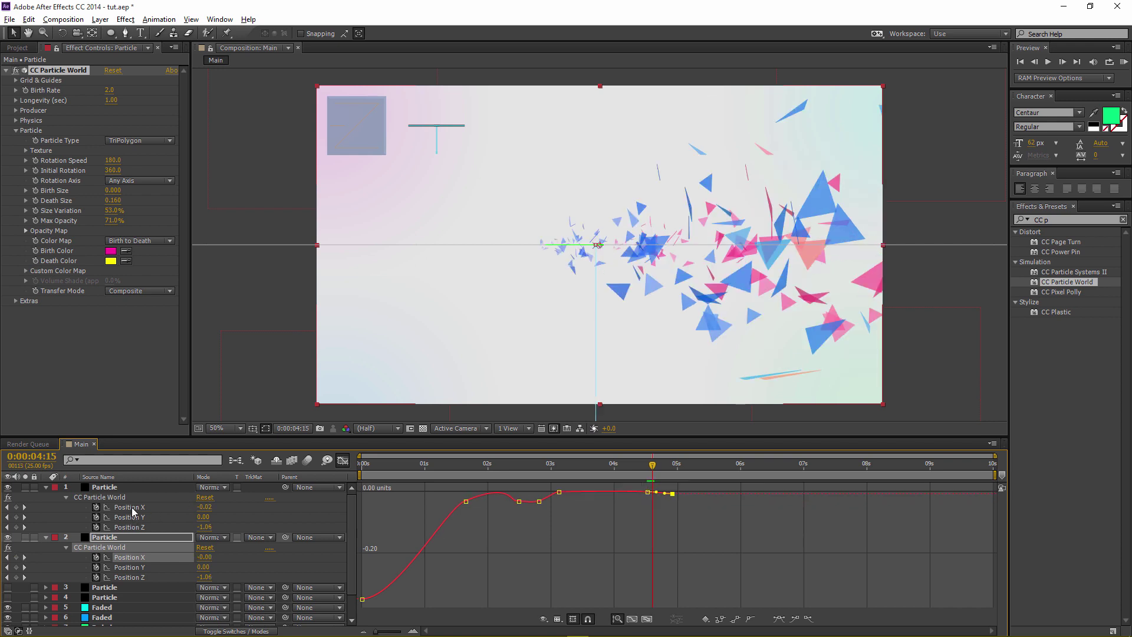
pyautogui.press('pageup')
pyautogui.press('pageup')
# Check the first two Particle layers' motion against their Position X curves between 0:00:04:13 and 0:00:05:08.
pyautogui.click(132, 508)
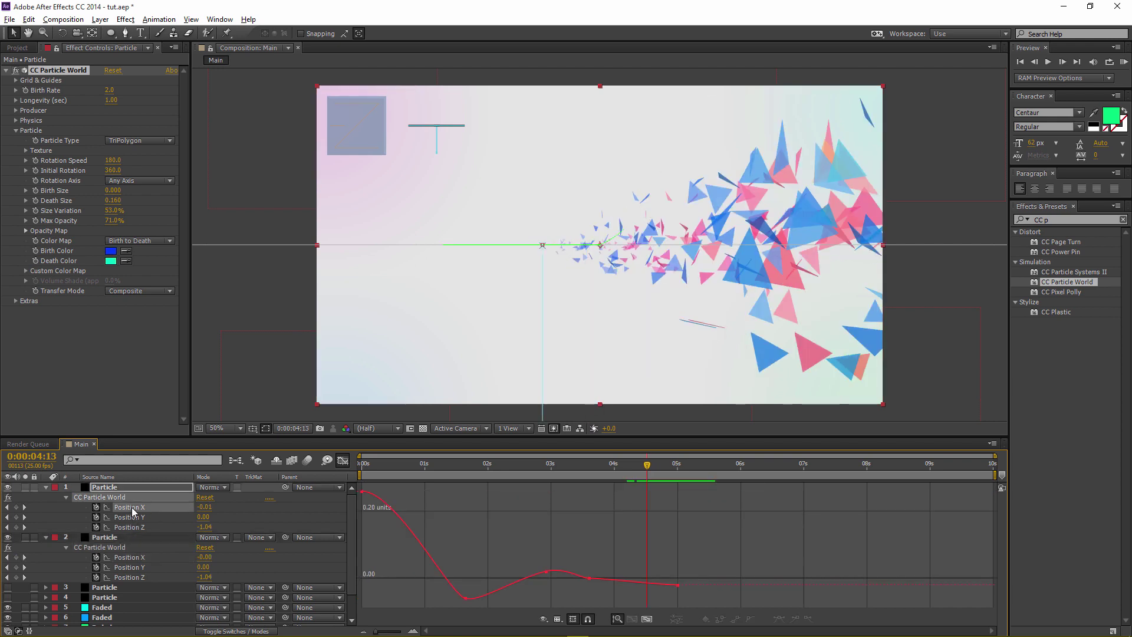
pyautogui.click(132, 510)
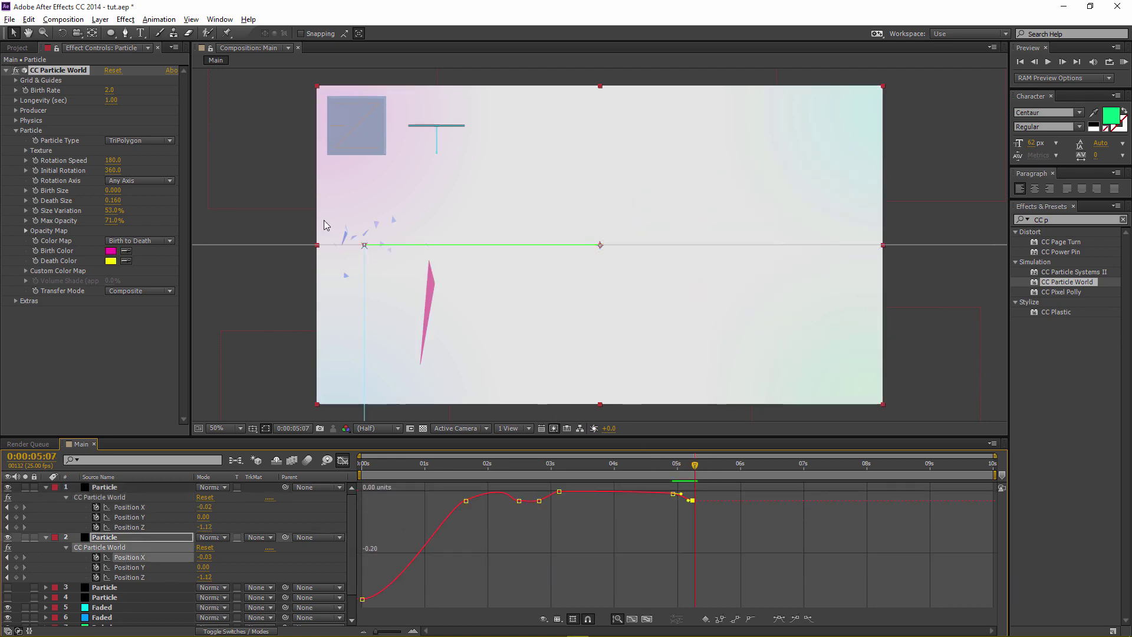
pyautogui.press('pageup')
pyautogui.press('pageup')
pyautogui.press('pageup')
pyautogui.press('pageup')
pyautogui.press('pageup')
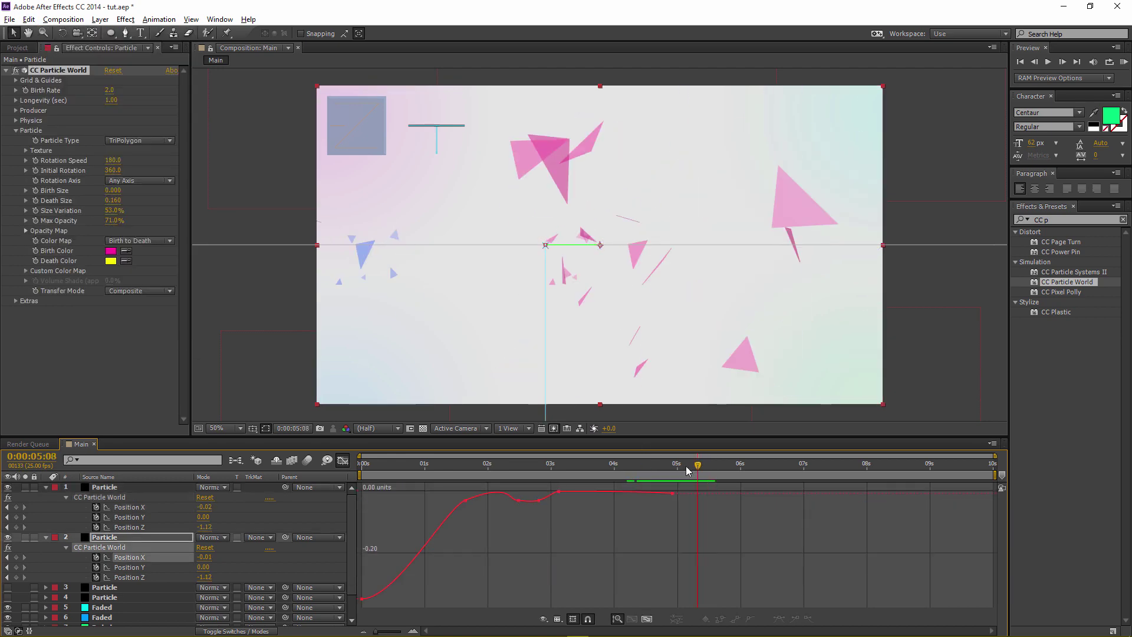
# Move the first Particle layer's last Position X keyframe to about 0:00:05:11 and raise it slightly.
pyautogui.click(130, 507)
pyautogui.moveTo(679, 586); pyautogui.dragTo(711, 585)
pyautogui.moveTo(378, 631); pyautogui.dragTo(396, 632)
pyautogui.moveTo(568, 603); pyautogui.dragTo(607, 552)
pyautogui.press('-')
pyautogui.press('-')
pyautogui.press('-')
# Switch visibility from the first two Particle layers to the third and fourth at 0:00:00:00, and reveal their keyframed properties.
pyautogui.moveTo(635, 462); pyautogui.dragTo(361, 462)
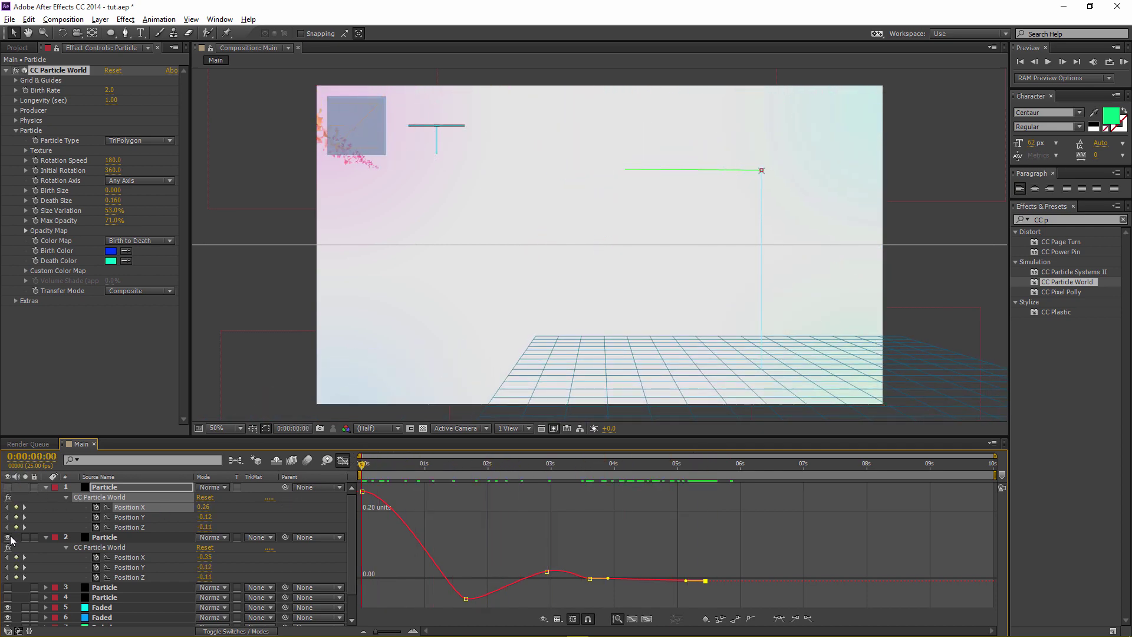
pyautogui.click(9, 537)
pyautogui.click(106, 588)
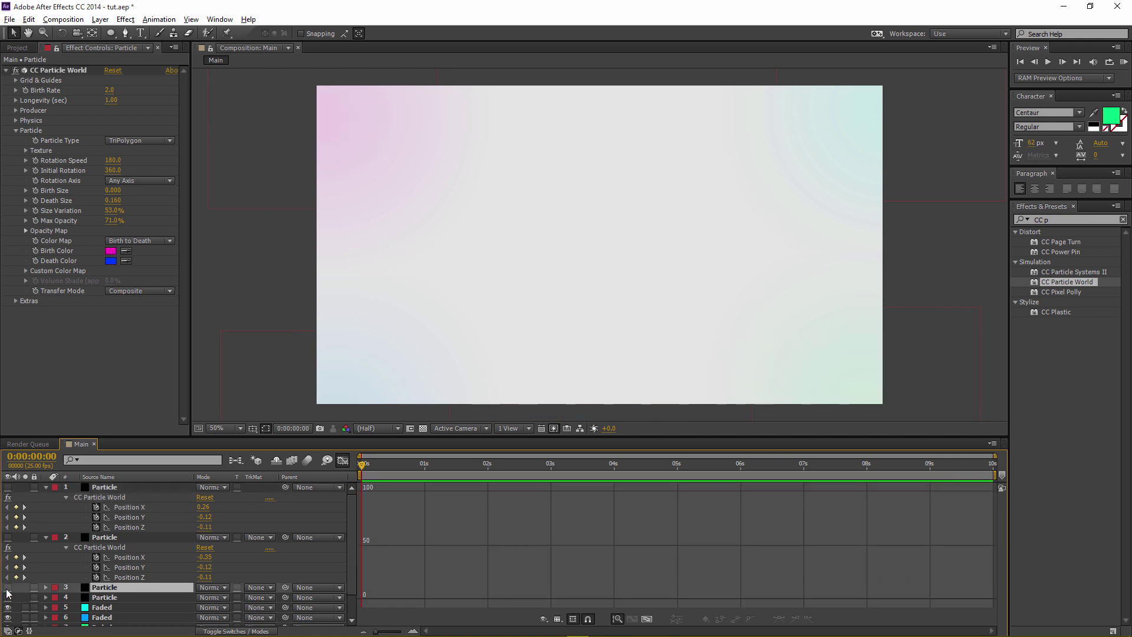
pyautogui.moveTo(7, 593); pyautogui.dragTo(7, 603)
pyautogui.press('u')
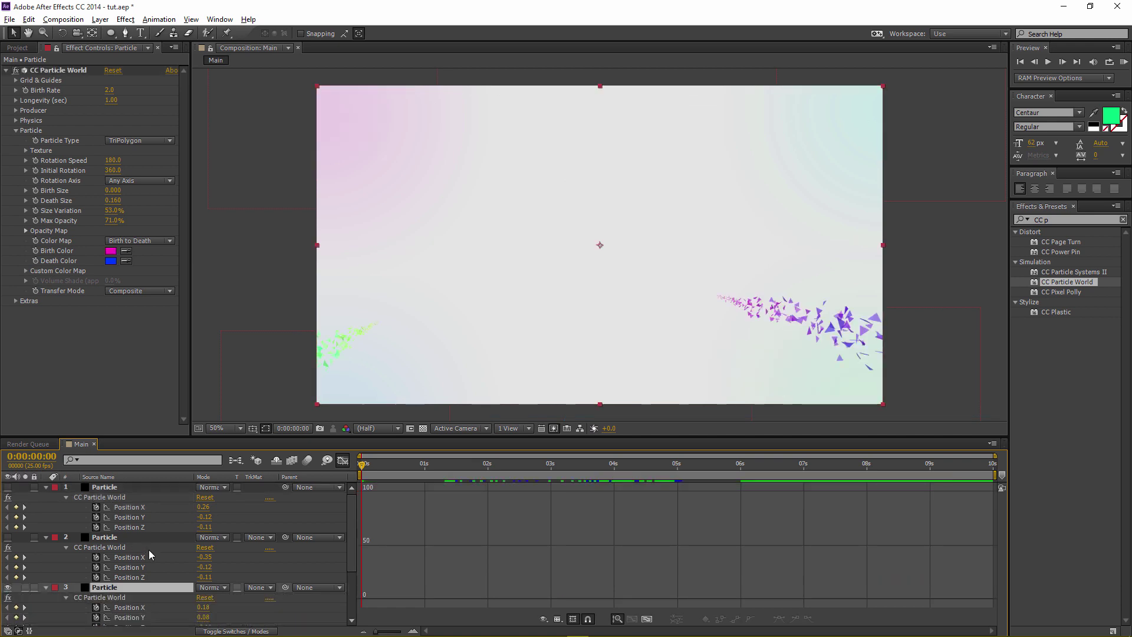
pyautogui.scroll(-2, 118, 596)
pyautogui.click(118, 586)
pyautogui.scroll(1, 167, 542)
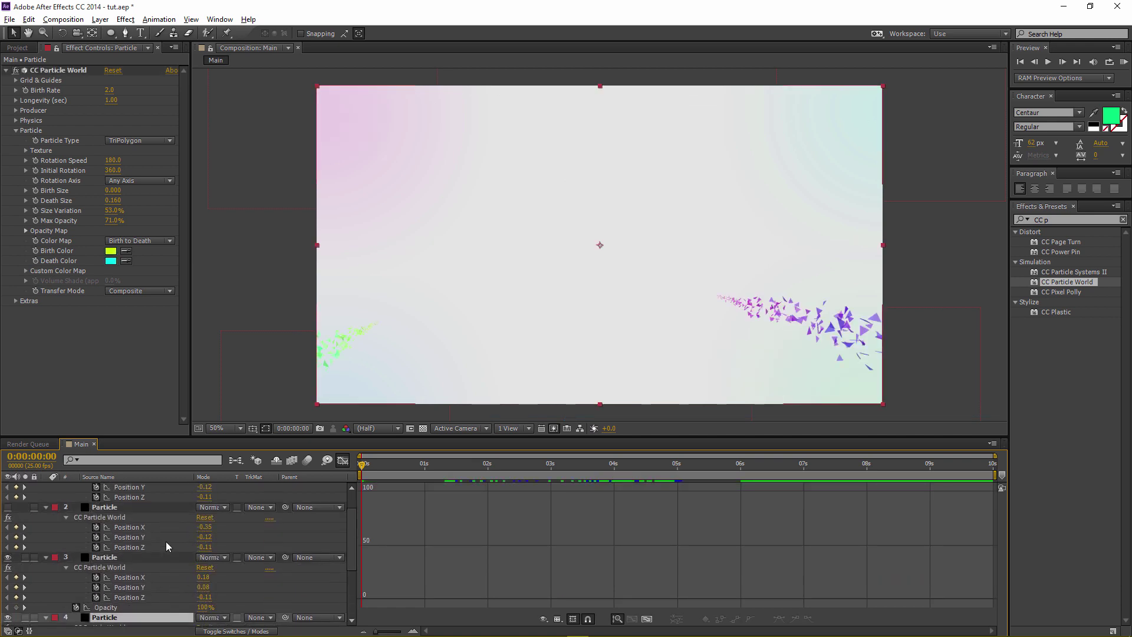
pyautogui.scroll(1, 53, 519)
pyautogui.scroll(-1, 132, 575)
# Move the third Particle layer's last Position X keyframe to -0.01 at 0:00:05:10, checking the motion around it.
pyautogui.click(128, 579)
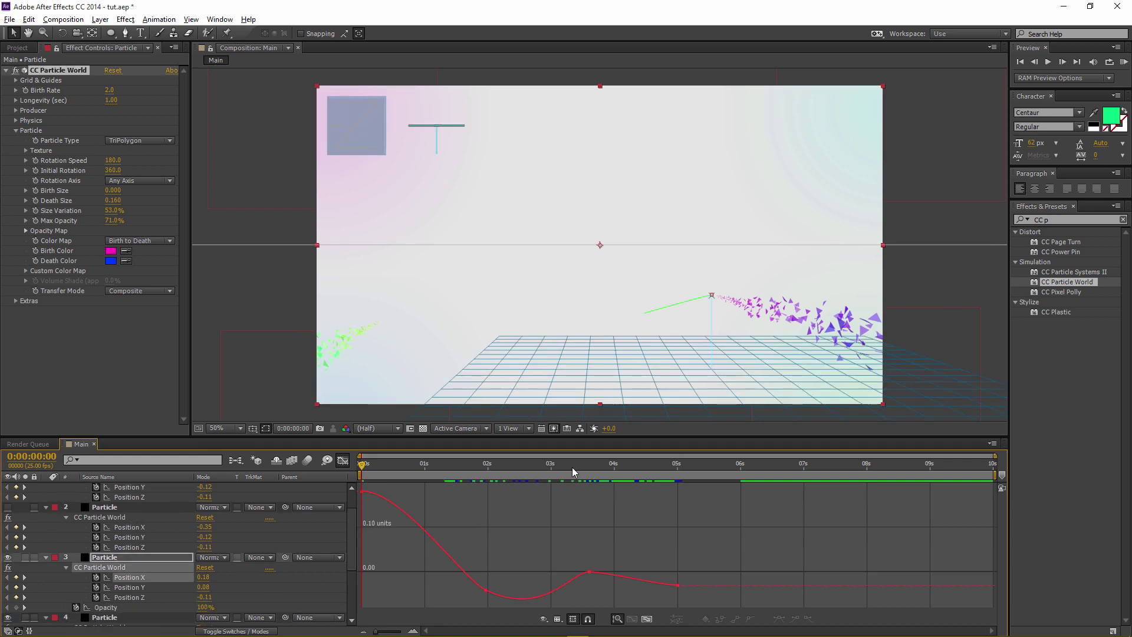
pyautogui.moveTo(599, 473); pyautogui.dragTo(652, 474)
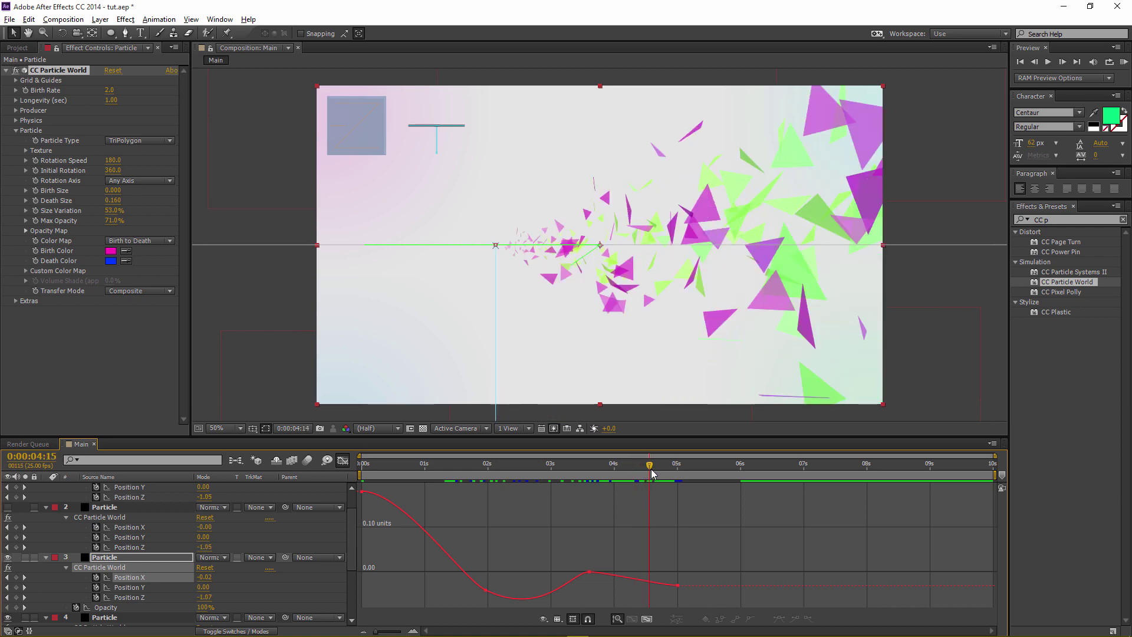
pyautogui.click(150, 580)
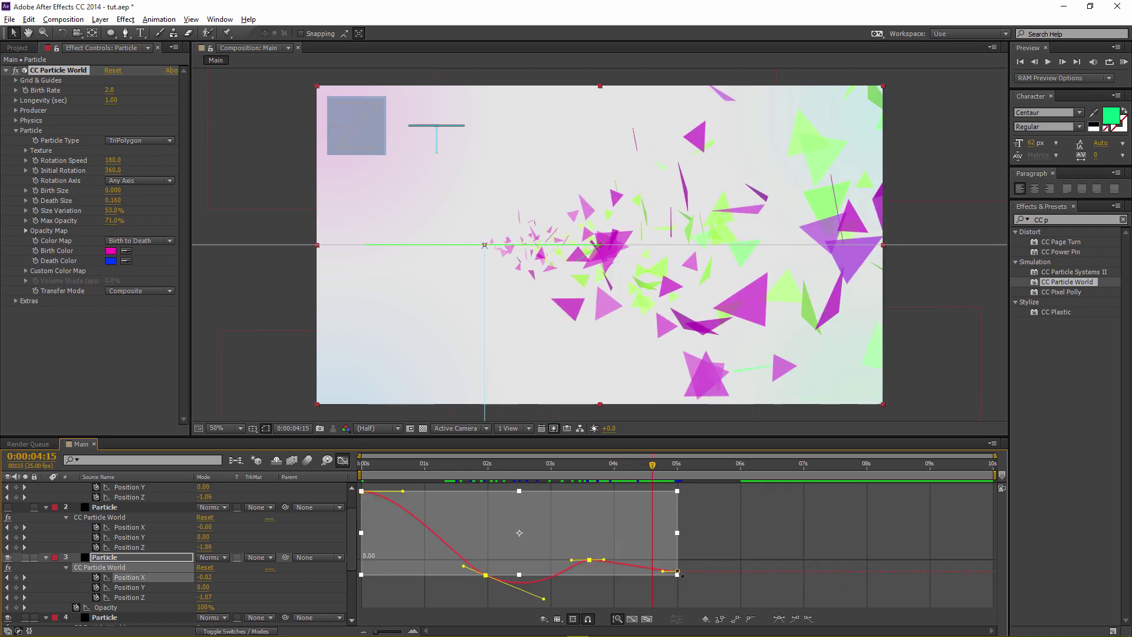
pyautogui.click(705, 567)
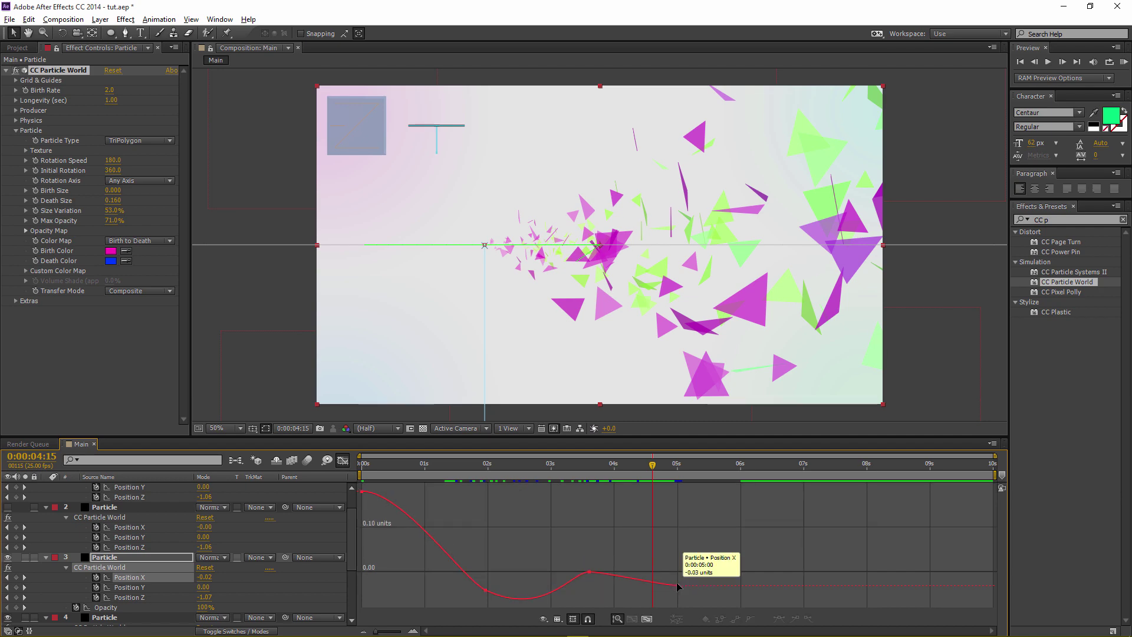
pyautogui.click(678, 585)
pyautogui.moveTo(678, 586); pyautogui.dragTo(708, 572)
pyautogui.click(661, 466)
pyautogui.moveTo(660, 471); pyautogui.dragTo(689, 467)
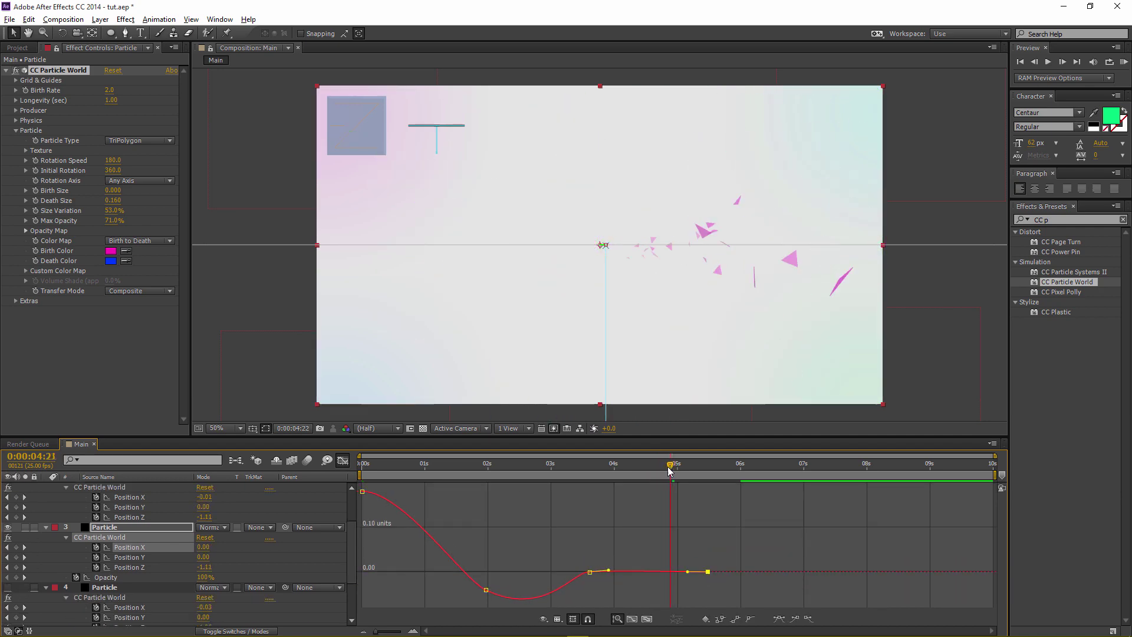
pyautogui.moveTo(709, 572); pyautogui.dragTo(703, 577)
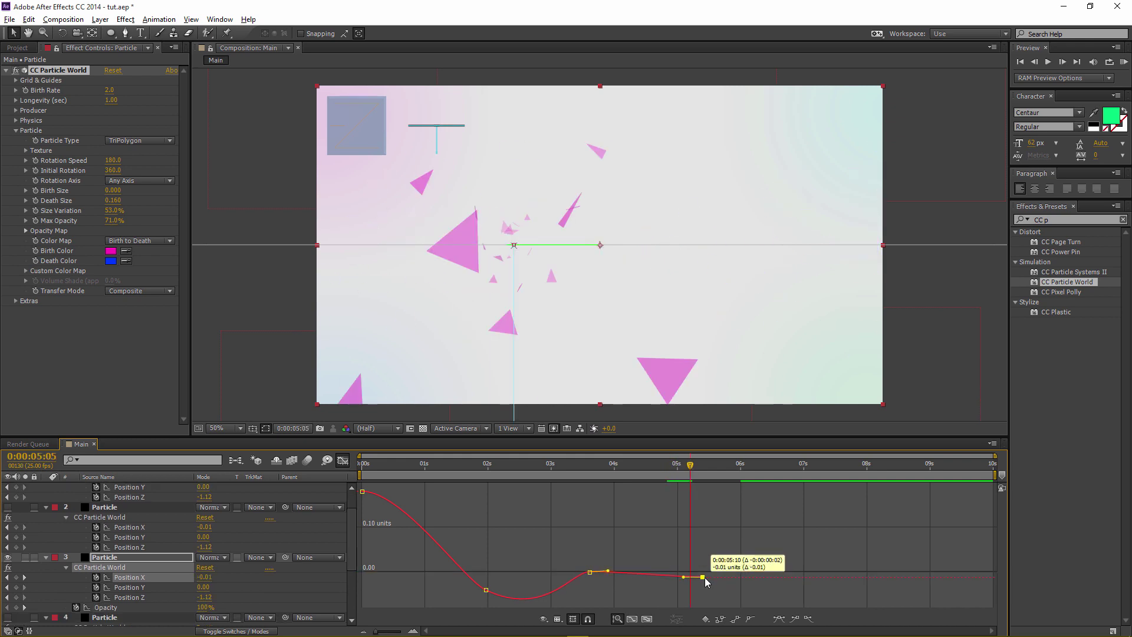
pyautogui.moveTo(388, 631); pyautogui.dragTo(394, 631)
pyautogui.moveTo(702, 516); pyautogui.dragTo(699, 511)
# Raise the fourth Particle layer's last Position X keyframe at 0:00:05:00 to -0.01.
pyautogui.scroll(-1, 31, 594)
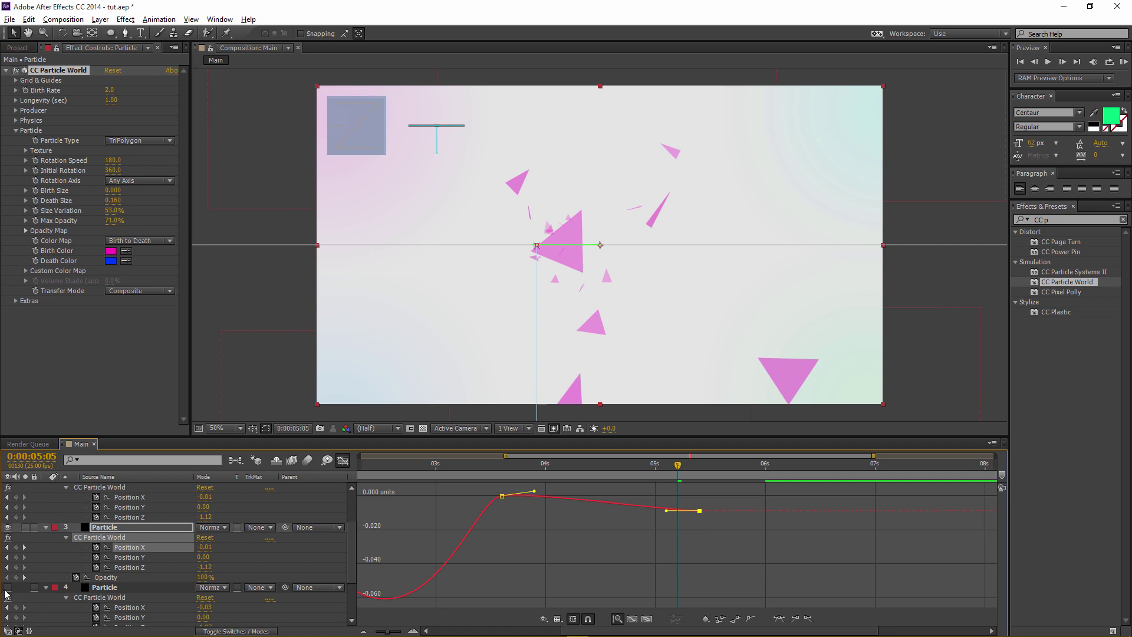
pyautogui.click(120, 608)
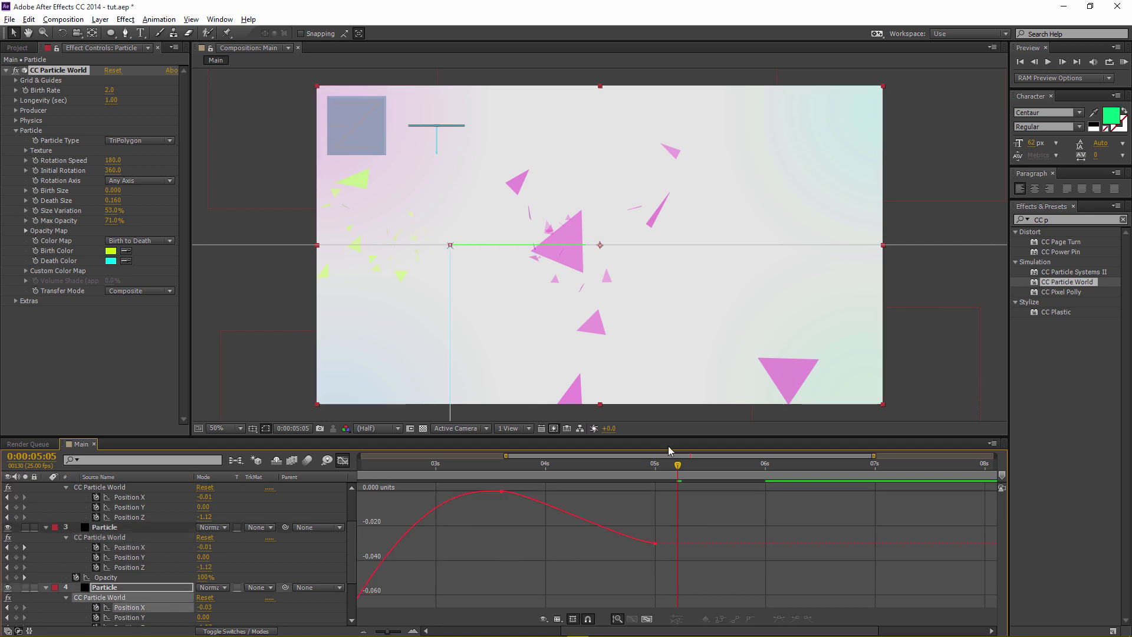
pyautogui.click(656, 468)
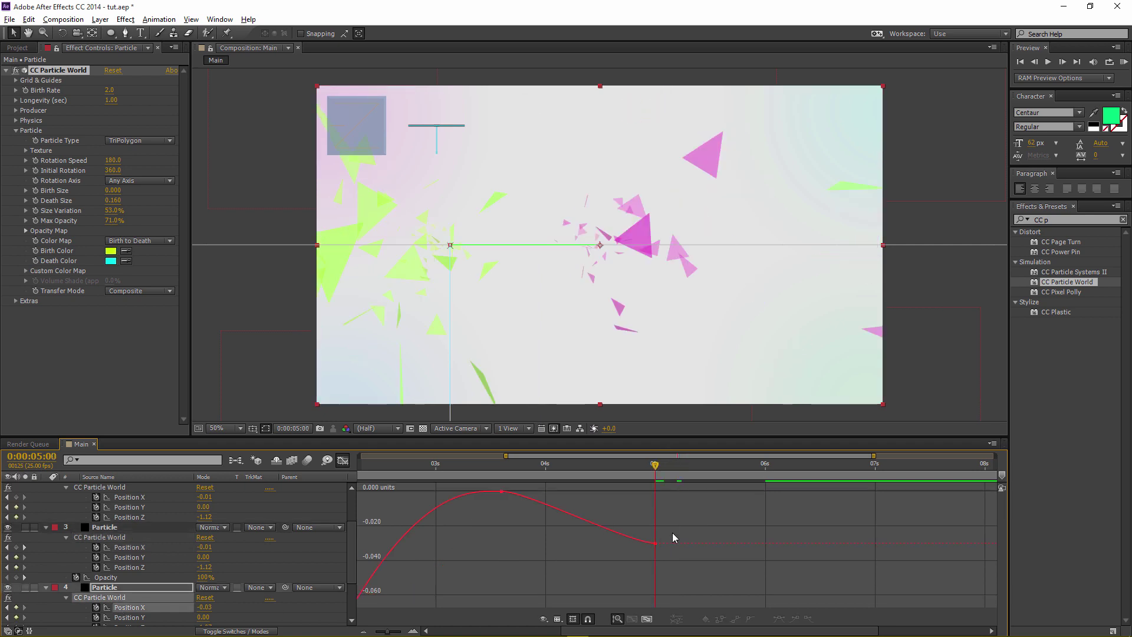
pyautogui.moveTo(656, 545); pyautogui.dragTo(657, 524)
pyautogui.moveTo(654, 519); pyautogui.dragTo(655, 512)
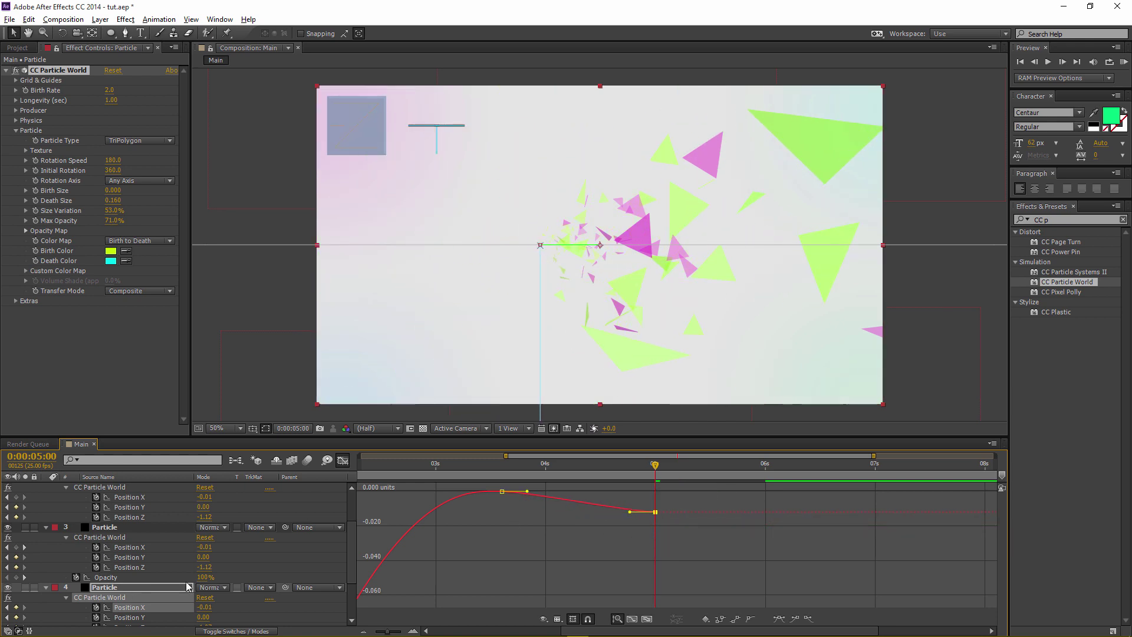
pyautogui.press(';')
# Preview all four Particle streams together around 0:00:04:10 to check how they converge.
pyautogui.click(24, 527)
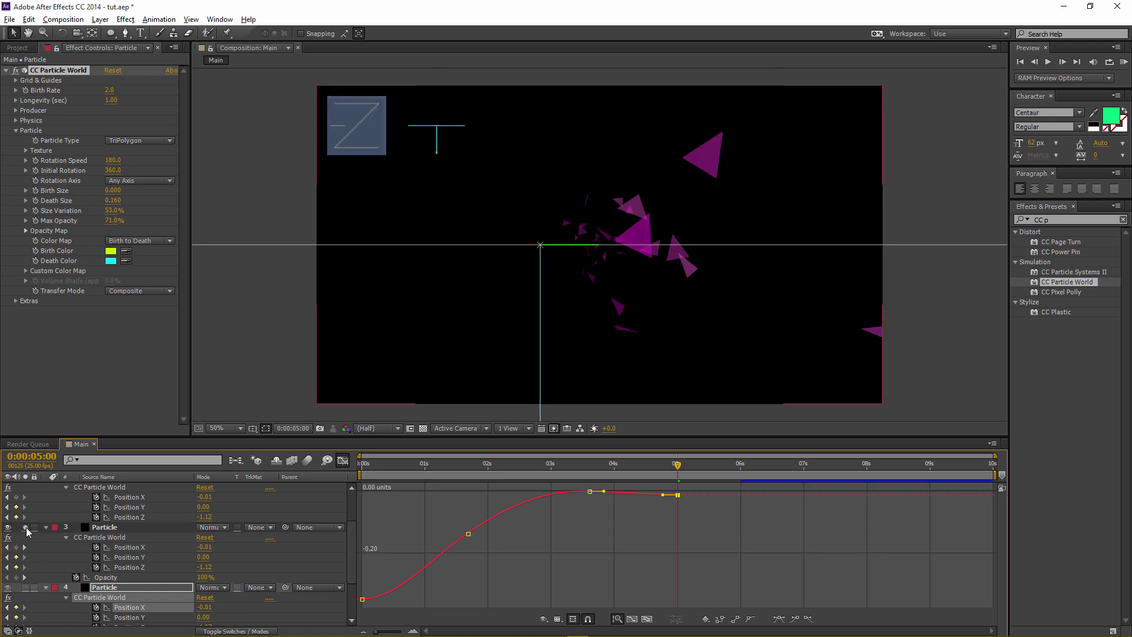
pyautogui.click(25, 527)
pyautogui.scroll(3, 18, 531)
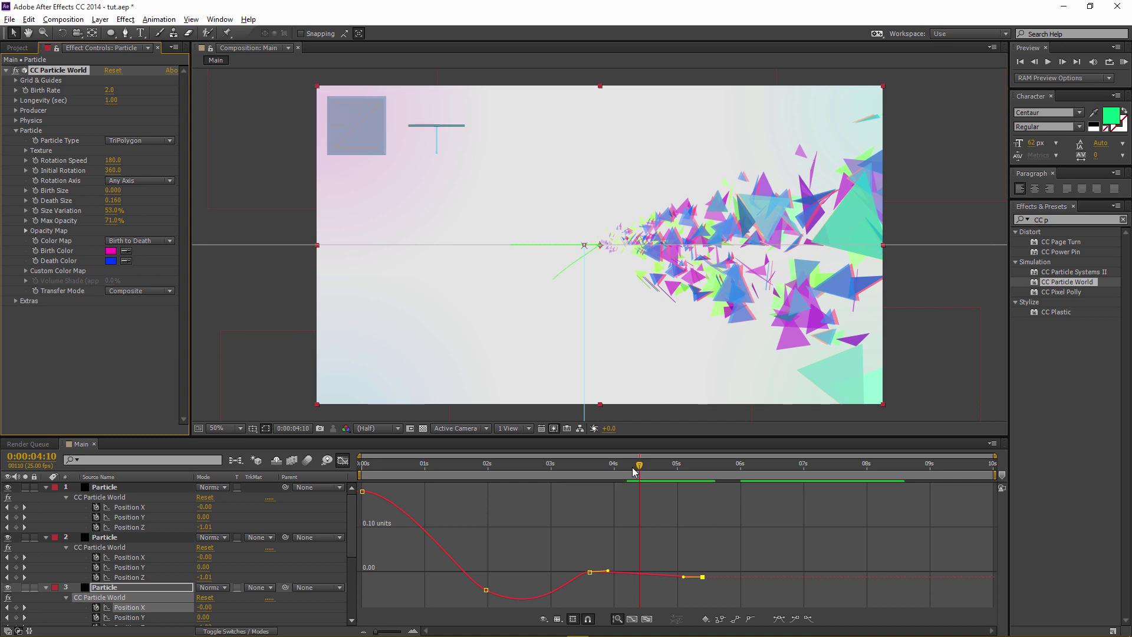
pyautogui.moveTo(635, 472)
pyautogui.mouseDown()
pyautogui.moveTo(590, 472)
pyautogui.moveTo(630, 468)
pyautogui.mouseUp()
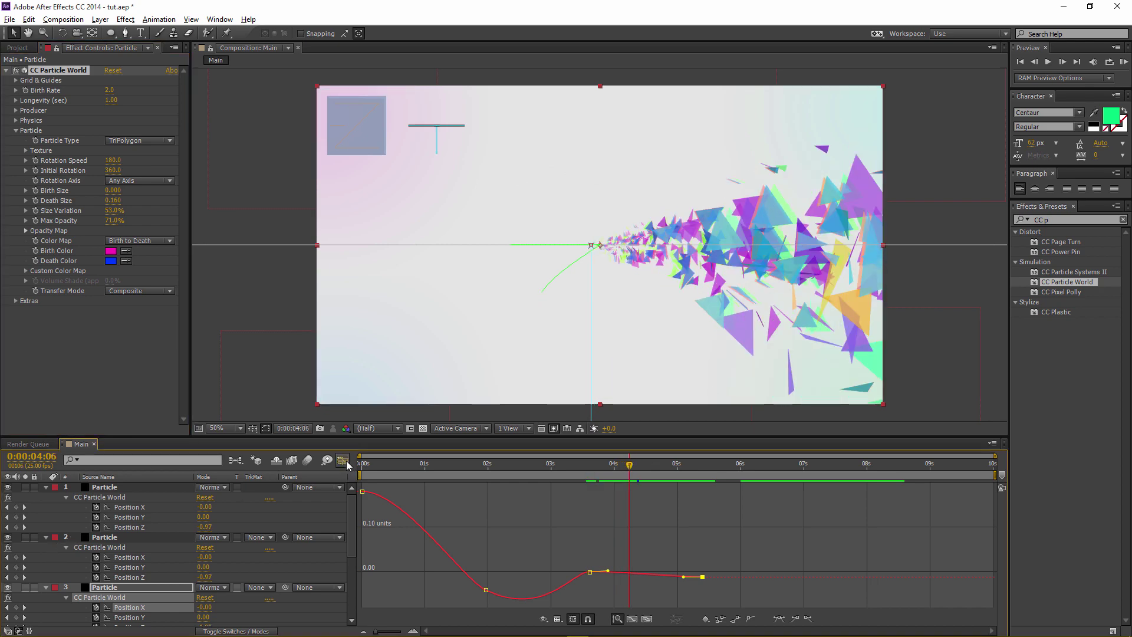
# Hide the first two Particle layers in the keyframe timeline and reveal the third layer's keyframes.
pyautogui.click(341, 462)
pyautogui.click(46, 588)
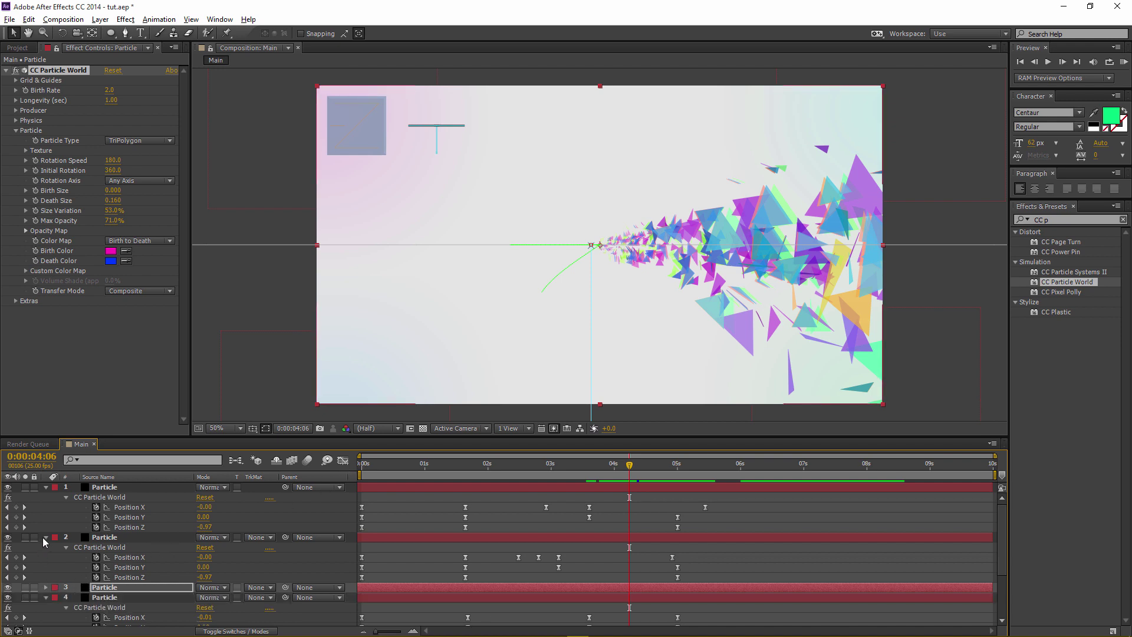
pyautogui.click(46, 488)
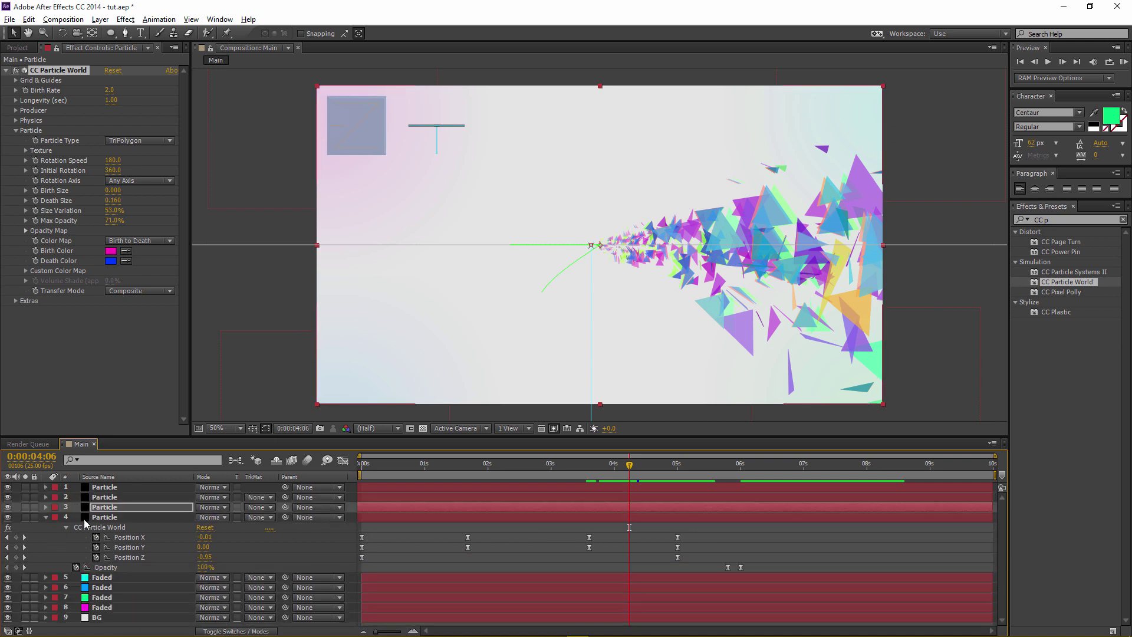
pyautogui.moveTo(7, 487); pyautogui.dragTo(8, 497)
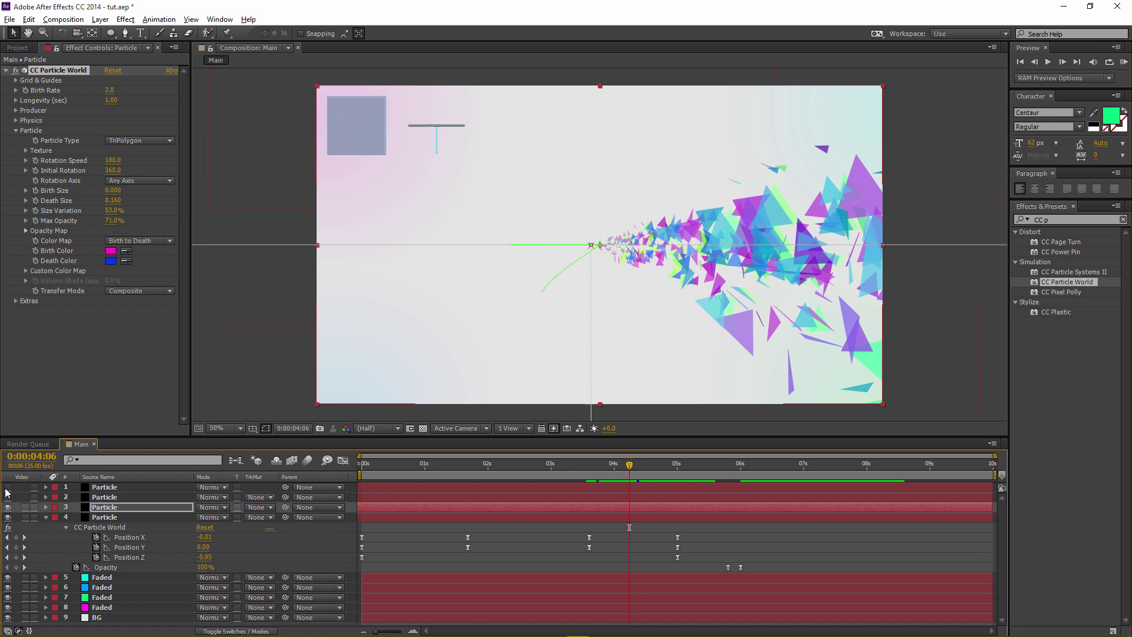
pyautogui.click(115, 508)
pyautogui.press('u')
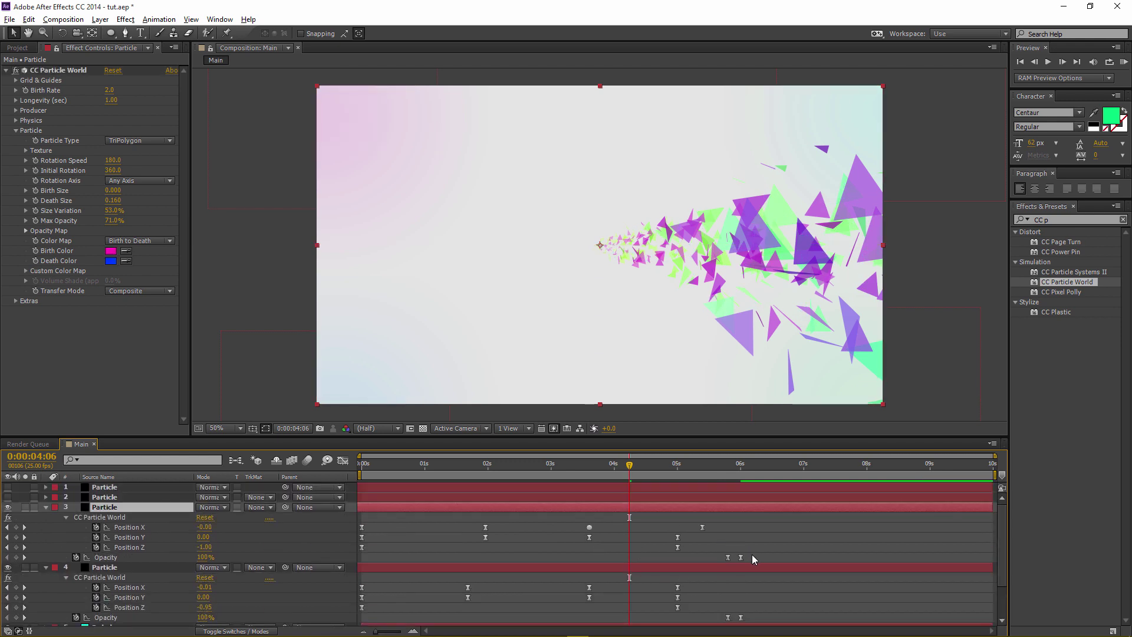
# Cut all of the third Particle layer's position and opacity keyframes at 0:00:00:00, and shift the layer about 8 frames earlier.
pyautogui.moveTo(754, 557); pyautogui.dragTo(361, 522)
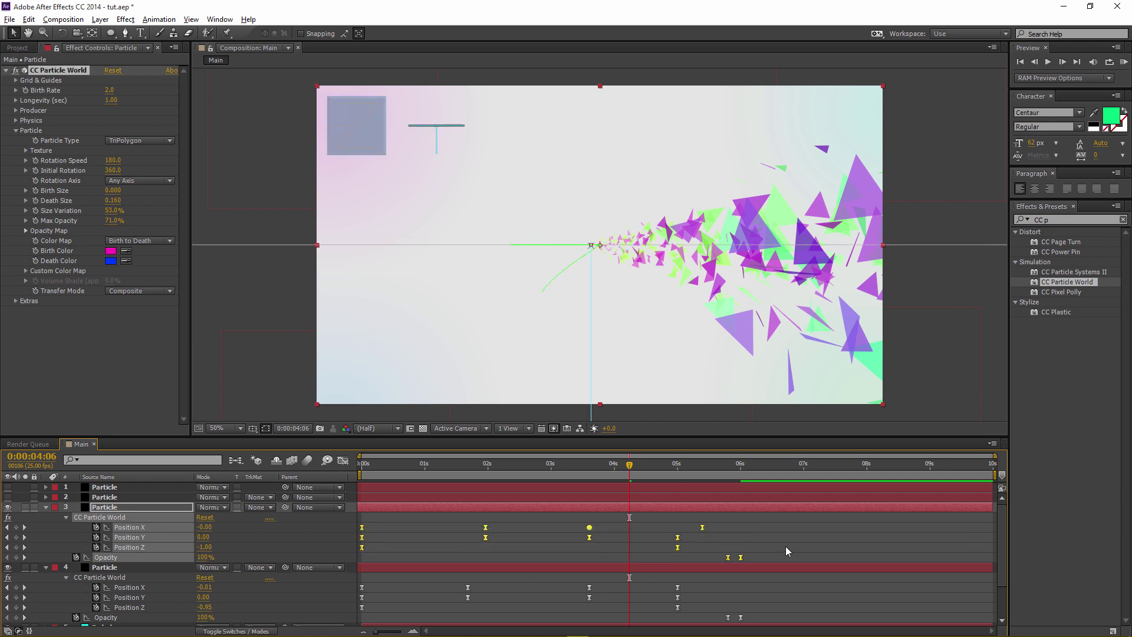
pyautogui.moveTo(765, 529); pyautogui.dragTo(358, 568)
pyautogui.moveTo(377, 463); pyautogui.dragTo(352, 469)
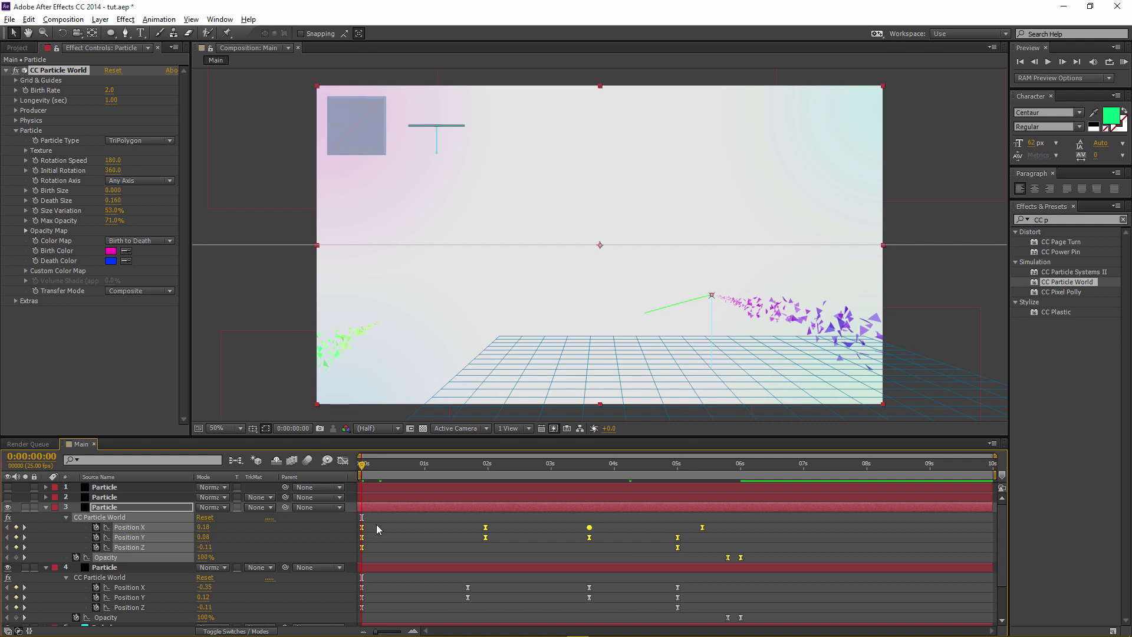
pyautogui.hotkey('ctrl', 'x')
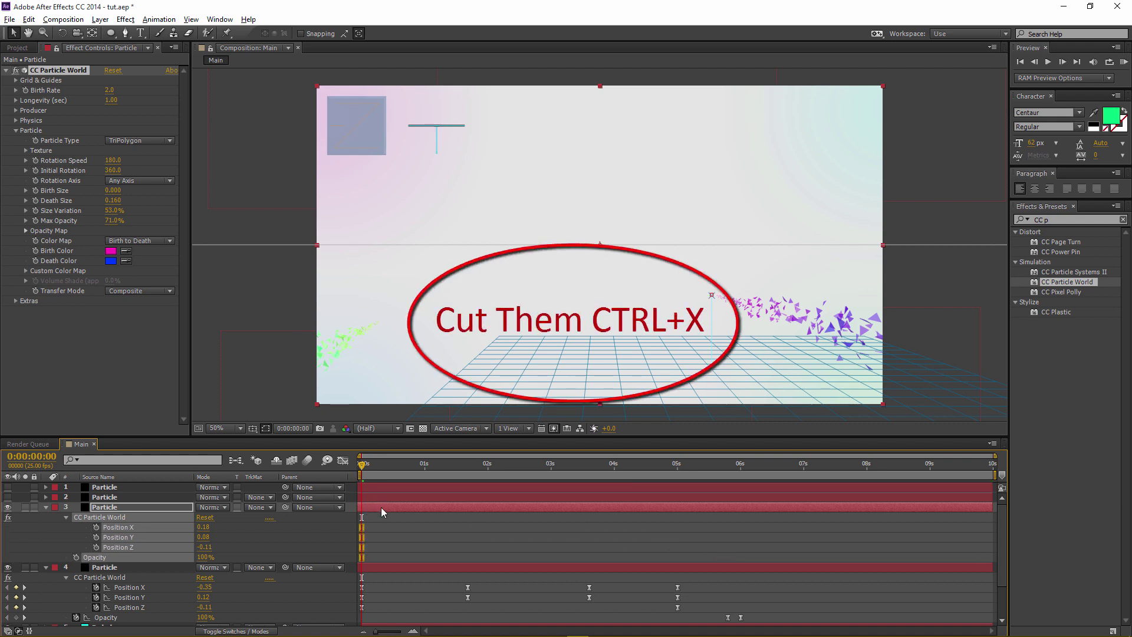
pyautogui.moveTo(383, 507); pyautogui.dragTo(363, 508)
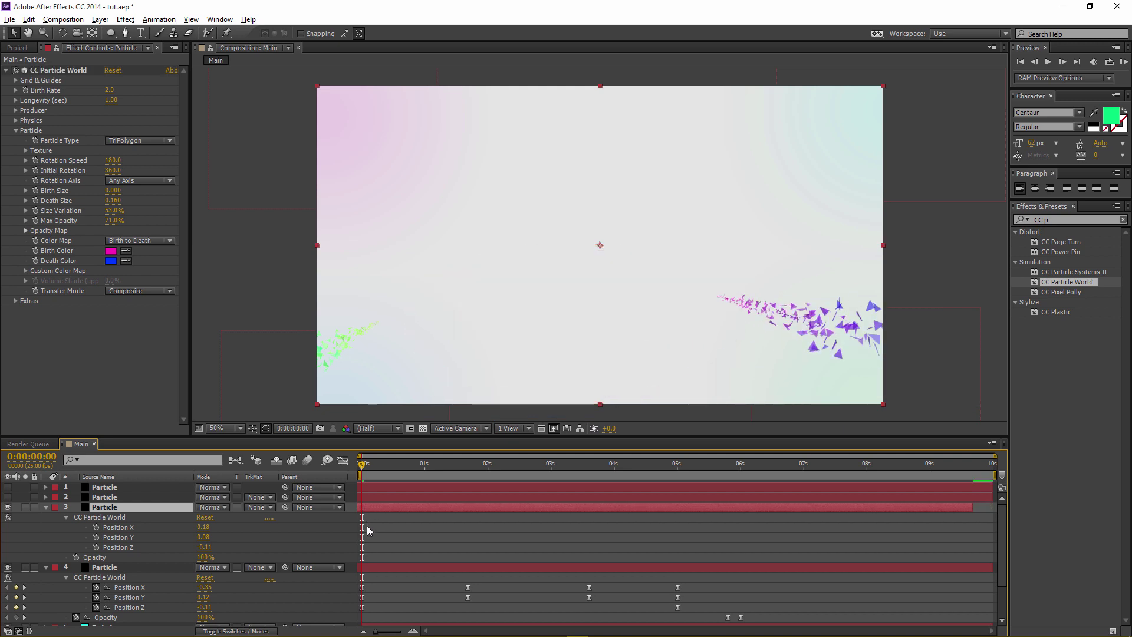
pyautogui.click(366, 529)
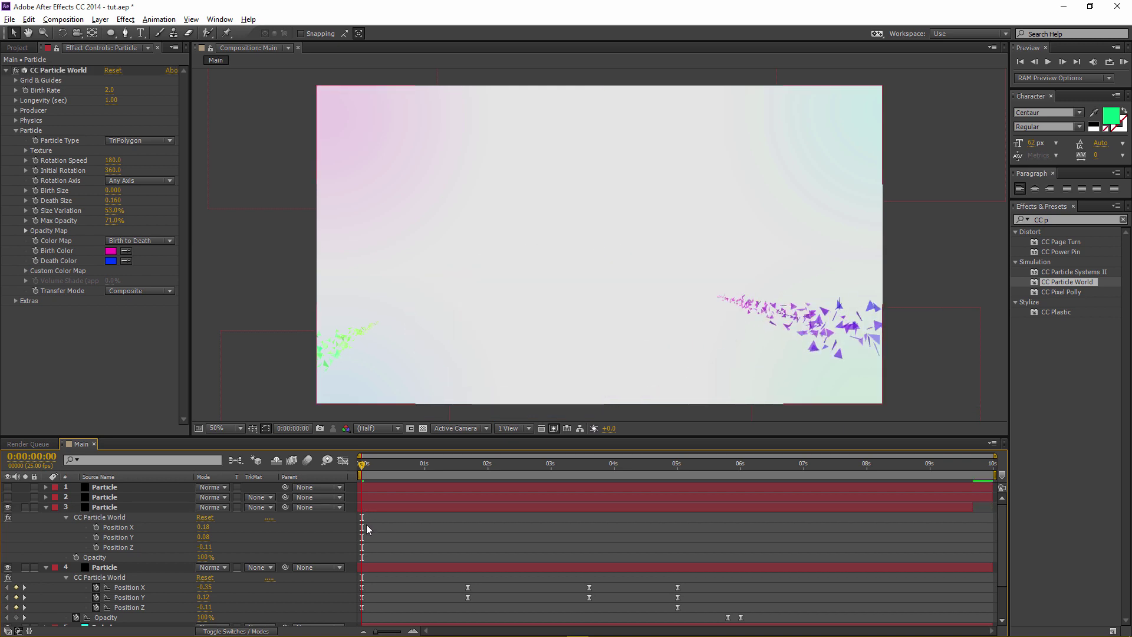
# Paste the cut position and opacity keyframes back onto the third Particle layer at 0:00:00:00 and collapse its properties.
pyautogui.click(121, 525)
pyautogui.hotkey('ctrl', 'v')
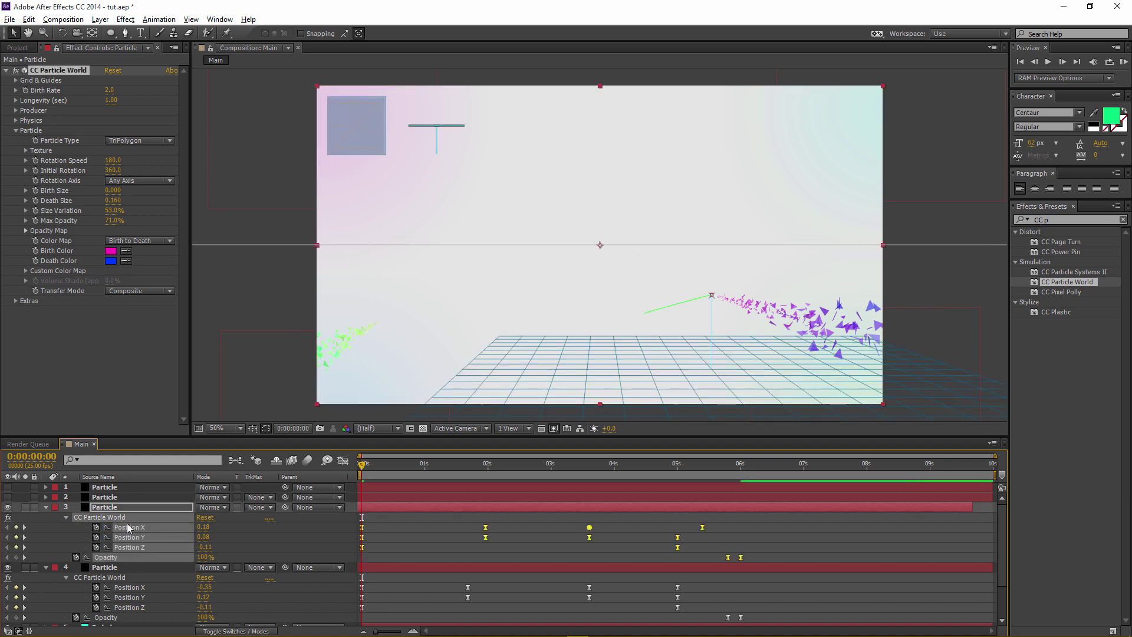
pyautogui.moveTo(372, 464)
pyautogui.mouseDown()
pyautogui.moveTo(641, 465)
pyautogui.moveTo(361, 466)
pyautogui.mouseUp()
pyautogui.click(46, 506)
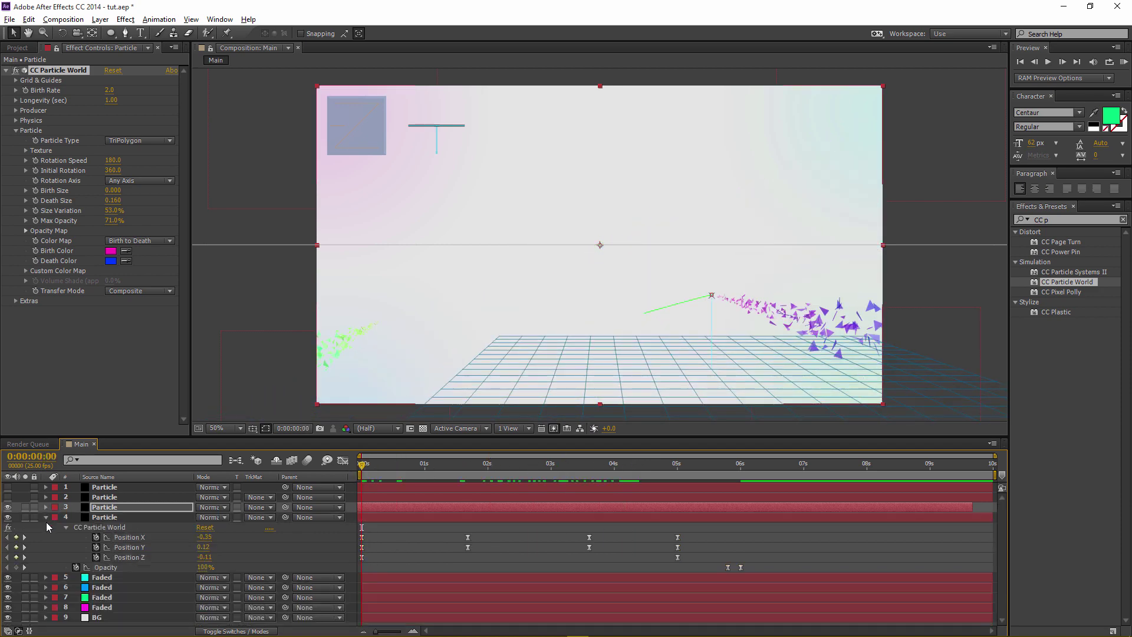
# Hide the third and fourth Particle layers, and show the first two with the first layer's keyframes revealed.
pyautogui.click(47, 517)
pyautogui.click(7, 507)
pyautogui.click(8, 517)
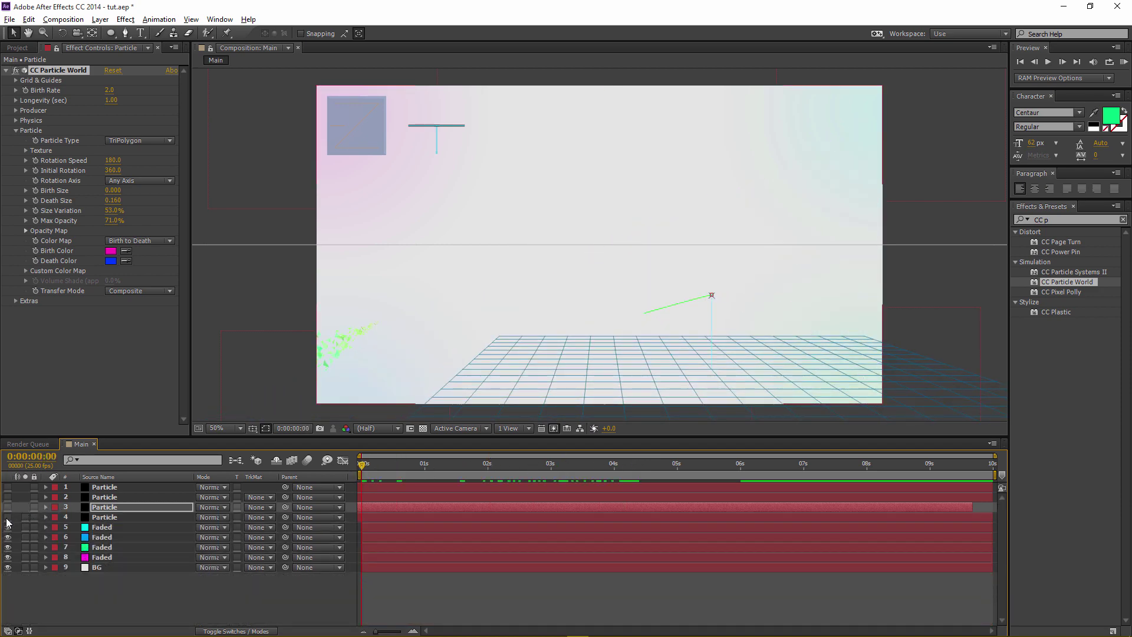
pyautogui.click(116, 488)
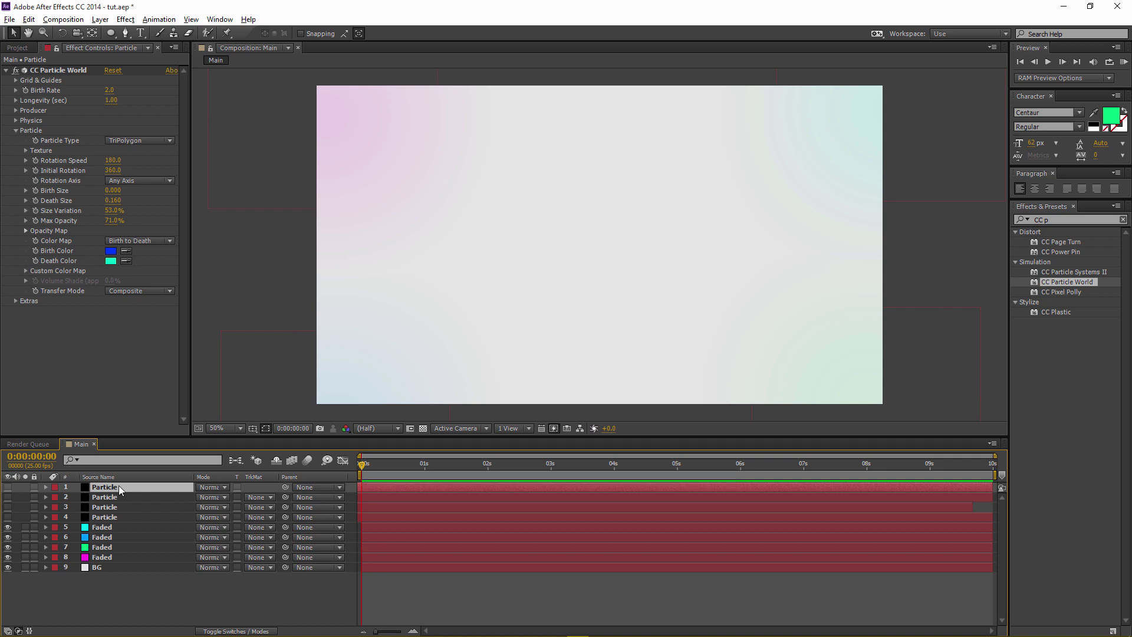
pyautogui.press('u')
pyautogui.click(8, 487)
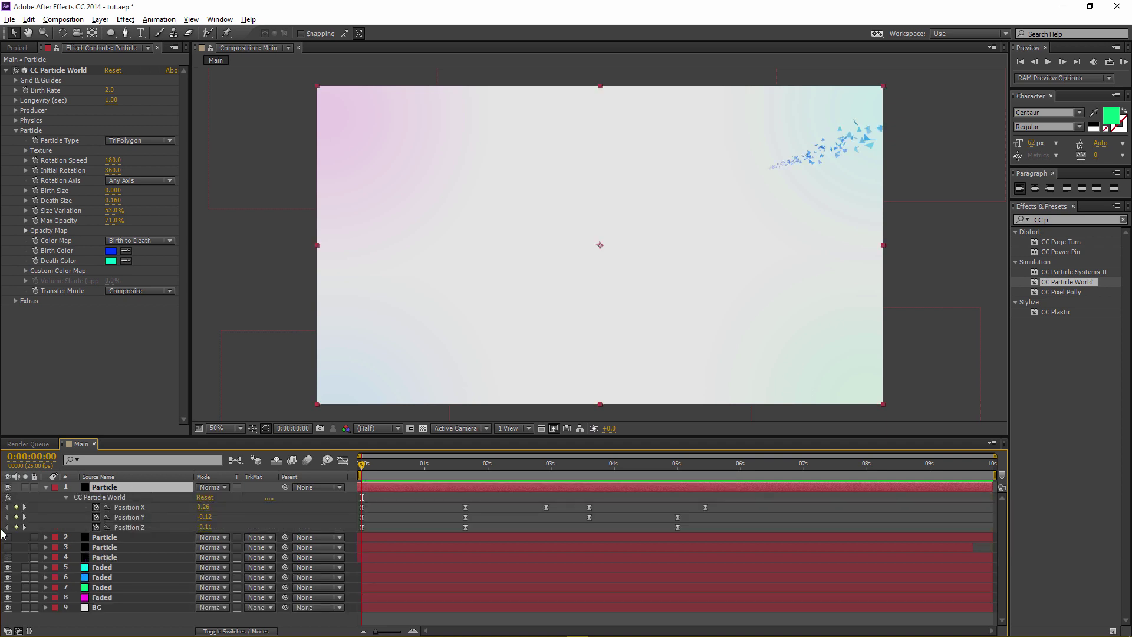
pyautogui.click(8, 537)
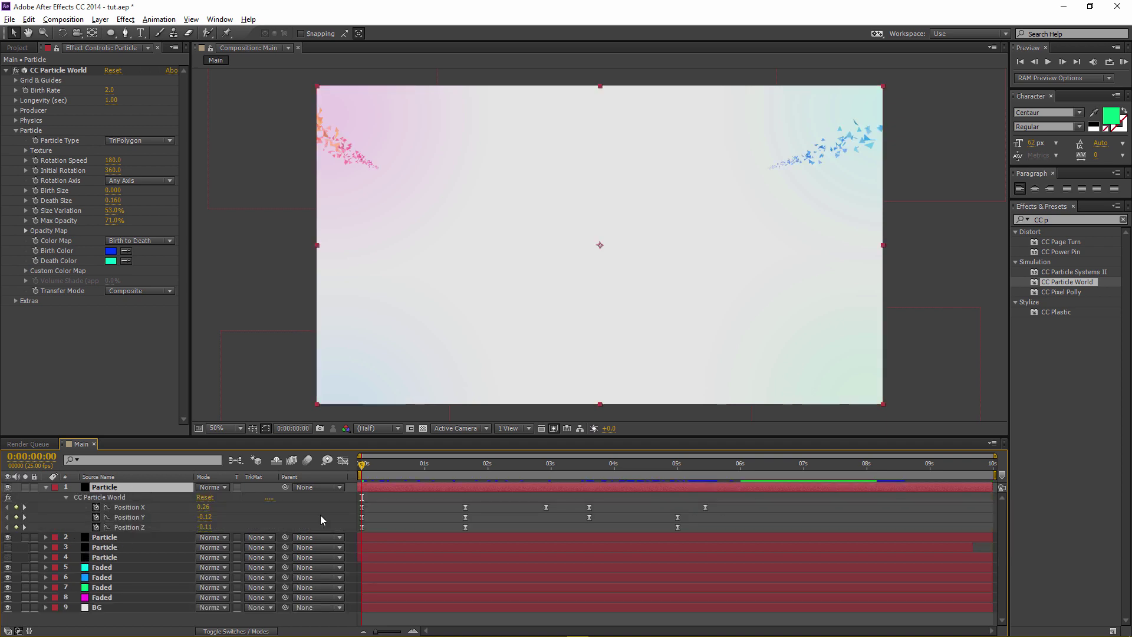
# Cut all of the first Particle layer's position keyframes and shift the layer about 23 frames earlier.
pyautogui.moveTo(726, 505); pyautogui.dragTo(359, 532)
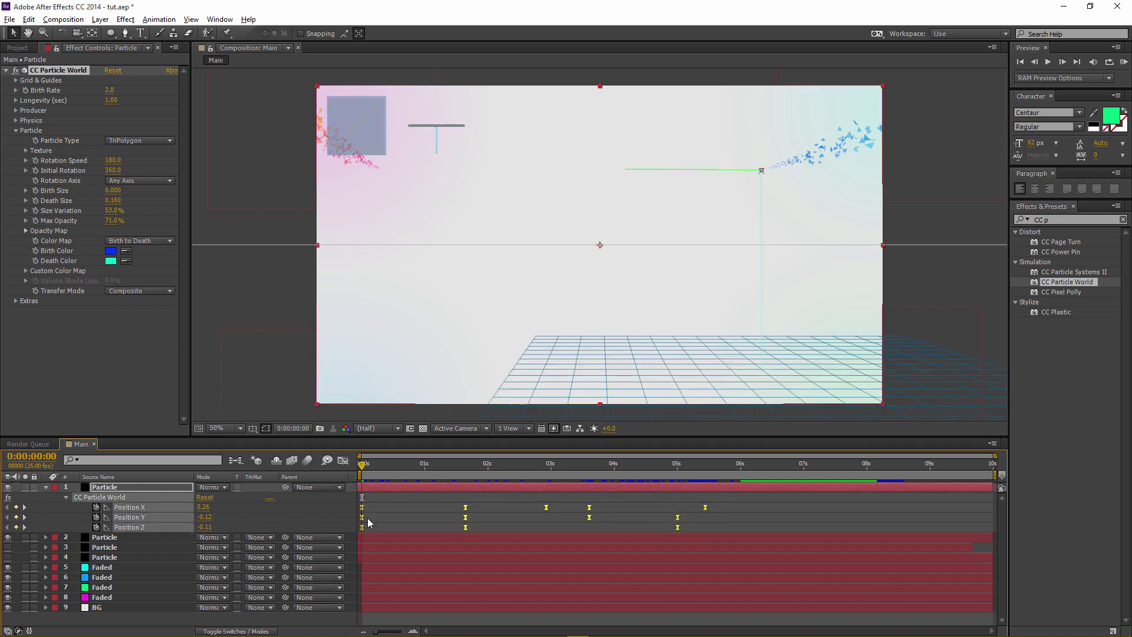
pyautogui.press('Delete')
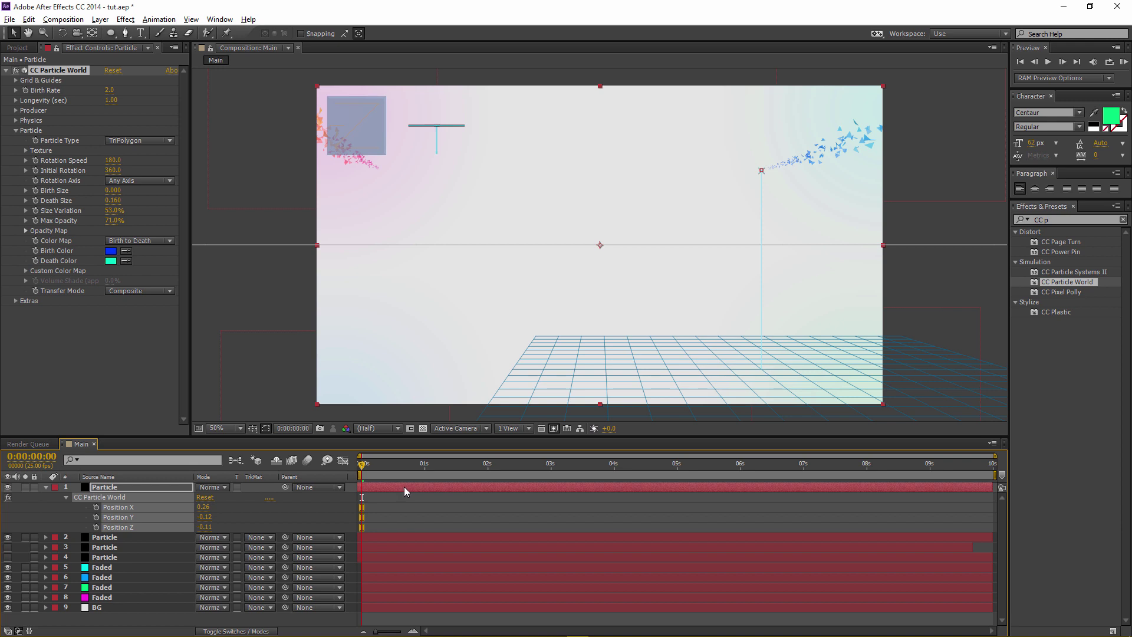
pyautogui.moveTo(404, 486); pyautogui.dragTo(363, 501)
pyautogui.click(372, 503)
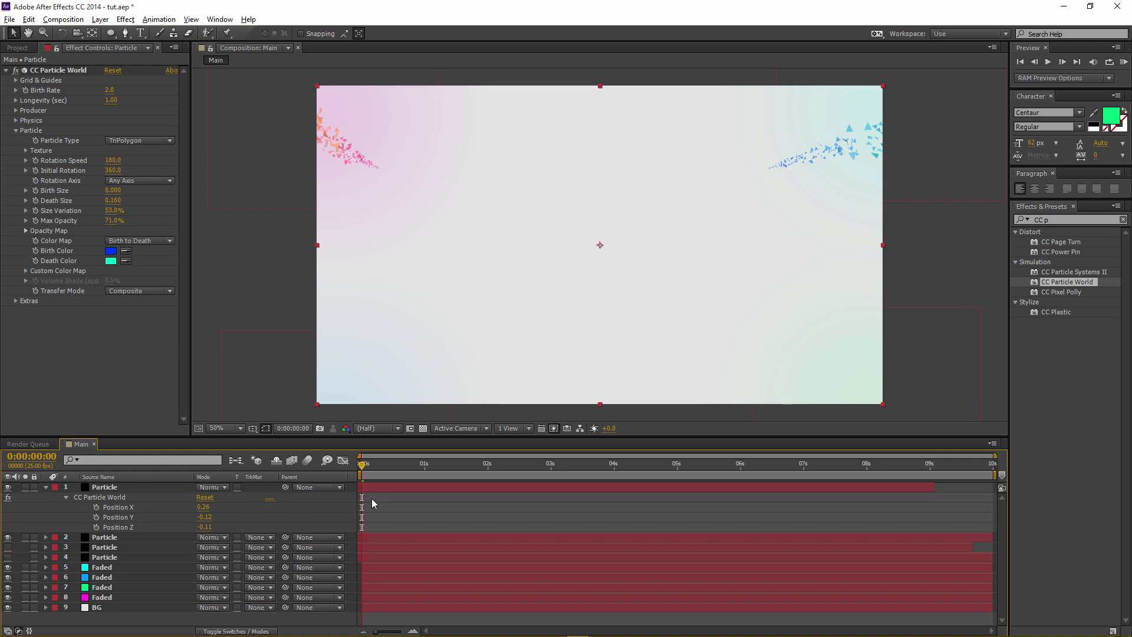
# Paste the position keyframes back onto the first Particle layer at 0:00:00:00 and show all four streams together at 0:00:04:13.
pyautogui.click(183, 493)
pyautogui.hotkey('ctrl', 'v')
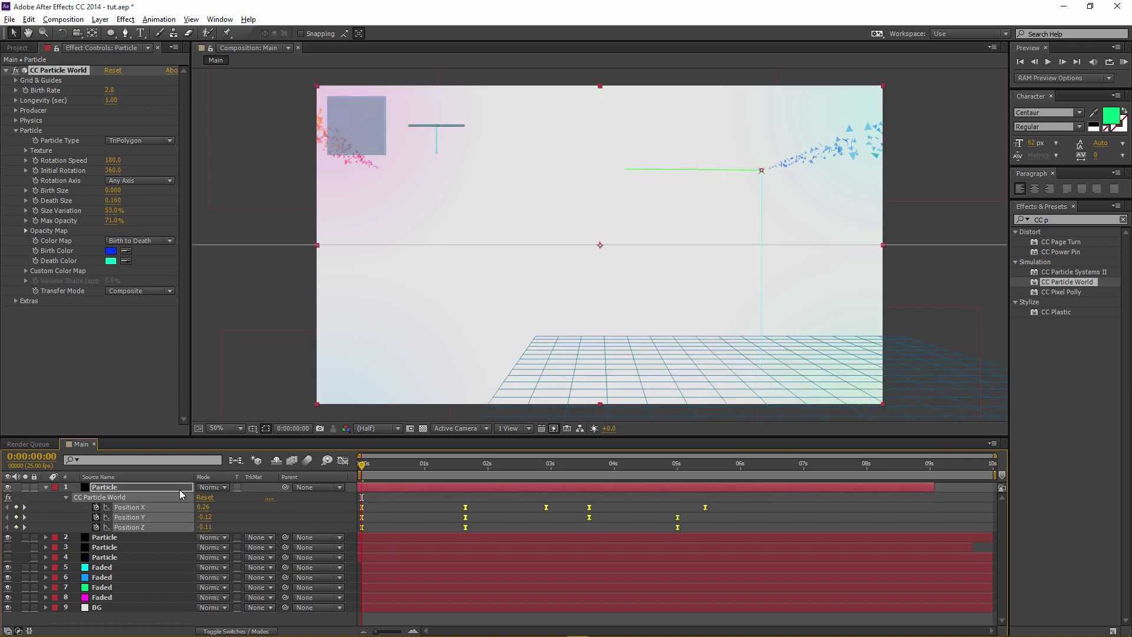
pyautogui.moveTo(362, 466); pyautogui.dragTo(647, 466)
pyautogui.moveTo(8, 547); pyautogui.dragTo(8, 557)
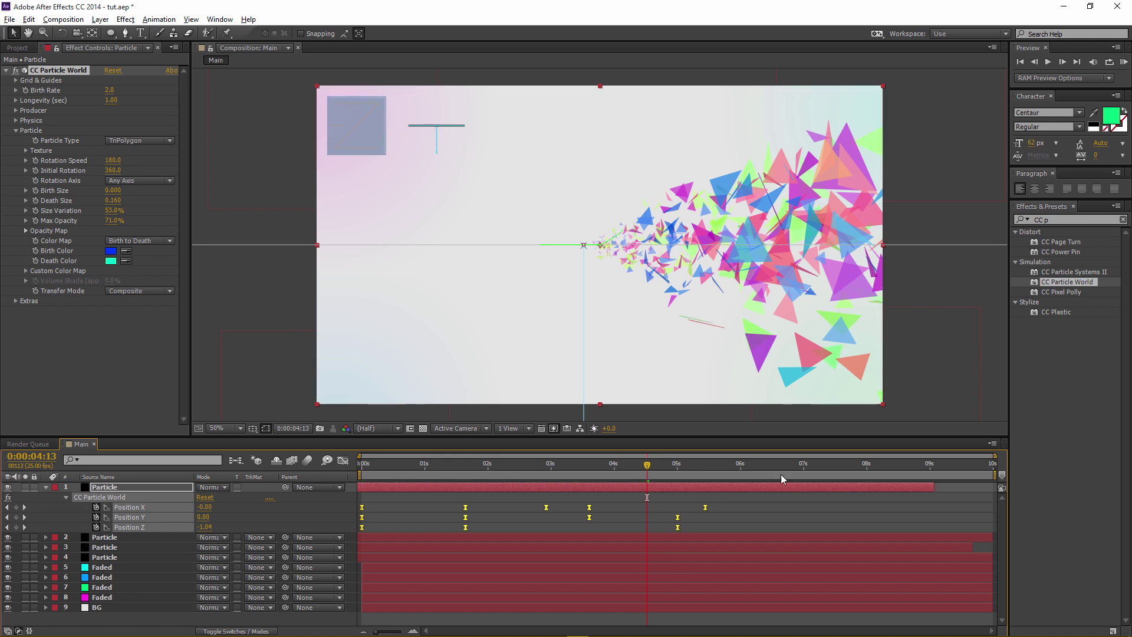
# Extend the third Particle layer's out point to the end of the composition at 10 seconds.
pyautogui.click(110, 550)
pyautogui.press('F2')
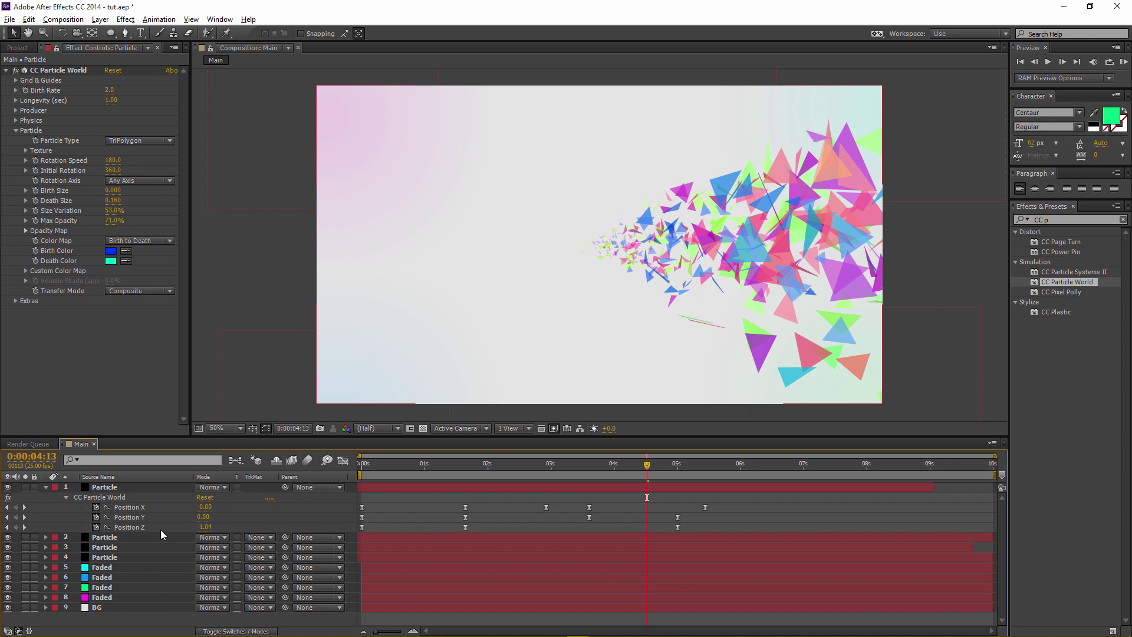
pyautogui.click(132, 491)
pyautogui.keyDown('ctrl'); pyautogui.click(119, 548); pyautogui.keyUp('ctrl')
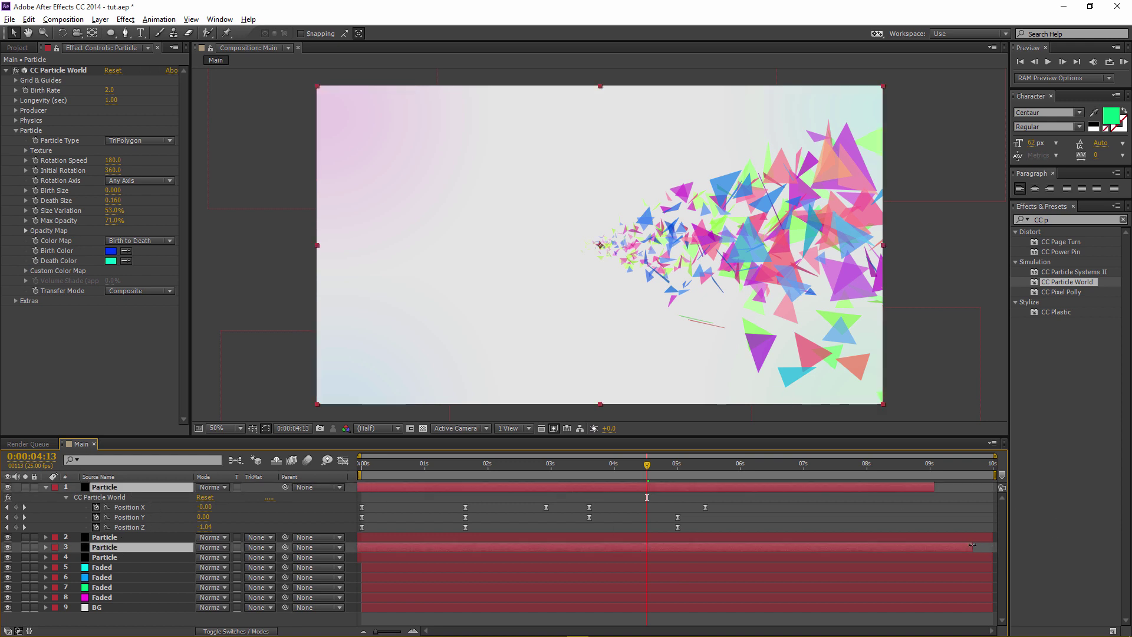
pyautogui.moveTo(972, 545); pyautogui.dragTo(990, 545)
pyautogui.keyDown('ctrl'); pyautogui.click(169, 539); pyautogui.keyUp('ctrl')
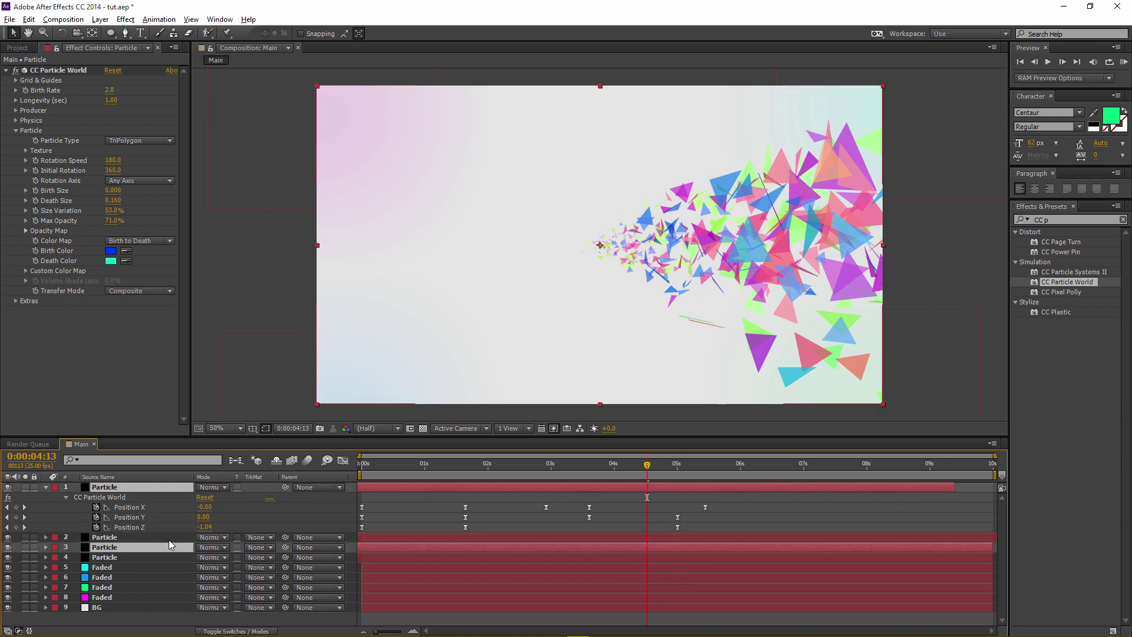
pyautogui.keyDown('ctrl'); pyautogui.click(858, 541); pyautogui.keyUp('ctrl')
pyautogui.moveTo(985, 544)
pyautogui.mouseDown()
pyautogui.moveTo(965, 548)
pyautogui.moveTo(983, 546)
pyautogui.mouseUp()
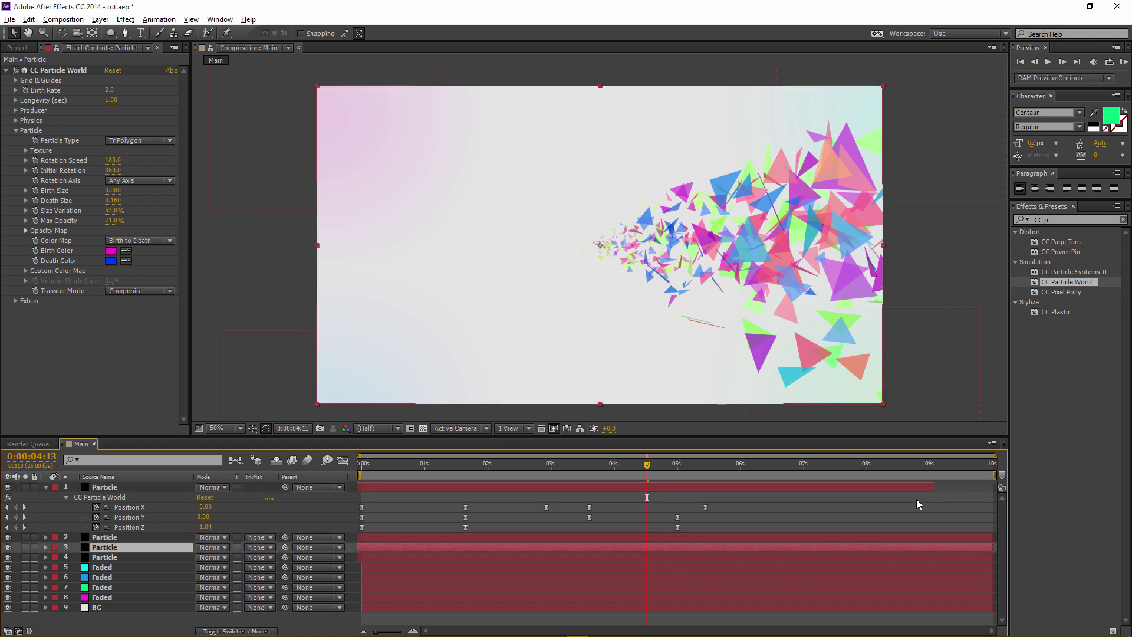
# Extend the first Particle layer's out point to the composition's end and collapse its properties.
pyautogui.click(931, 488)
pyautogui.moveTo(982, 488); pyautogui.dragTo(994, 488)
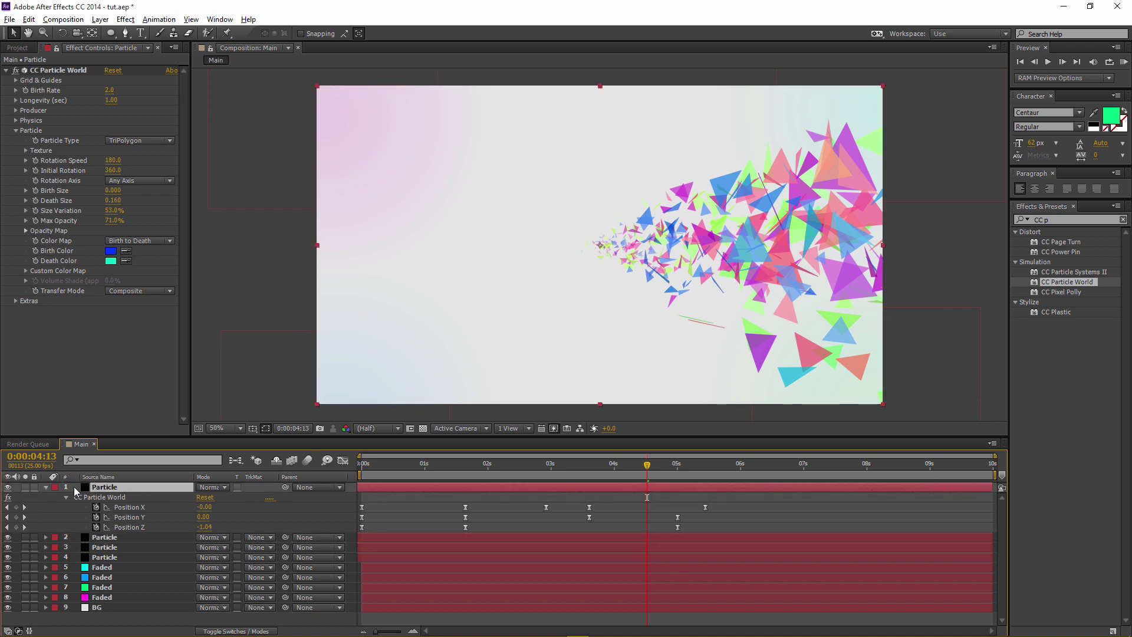
pyautogui.click(45, 487)
pyautogui.click(156, 606)
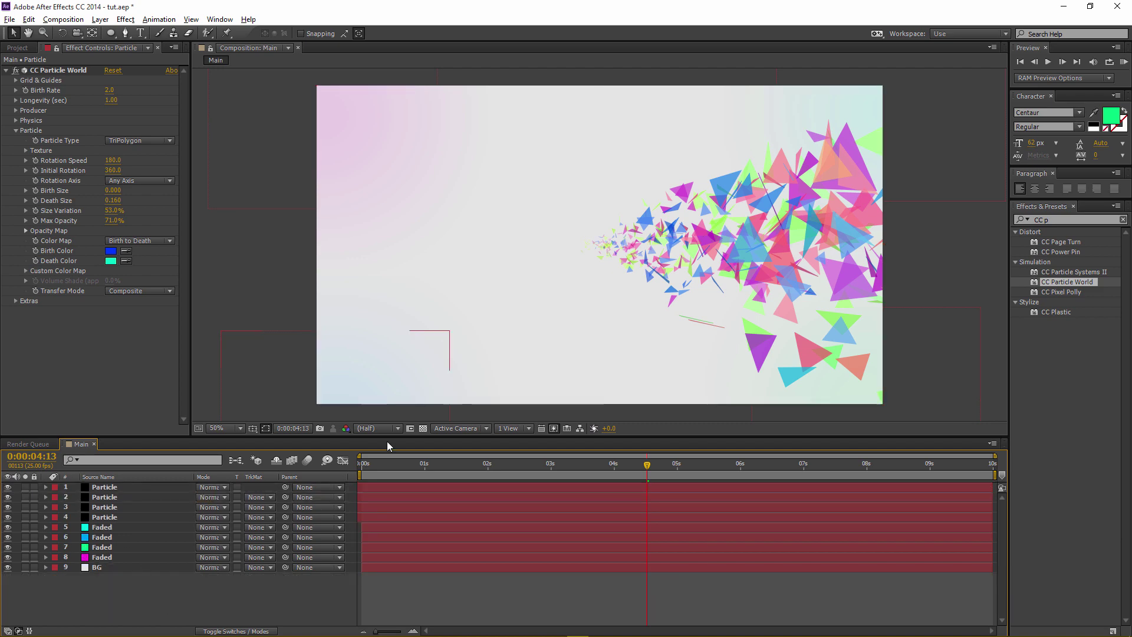